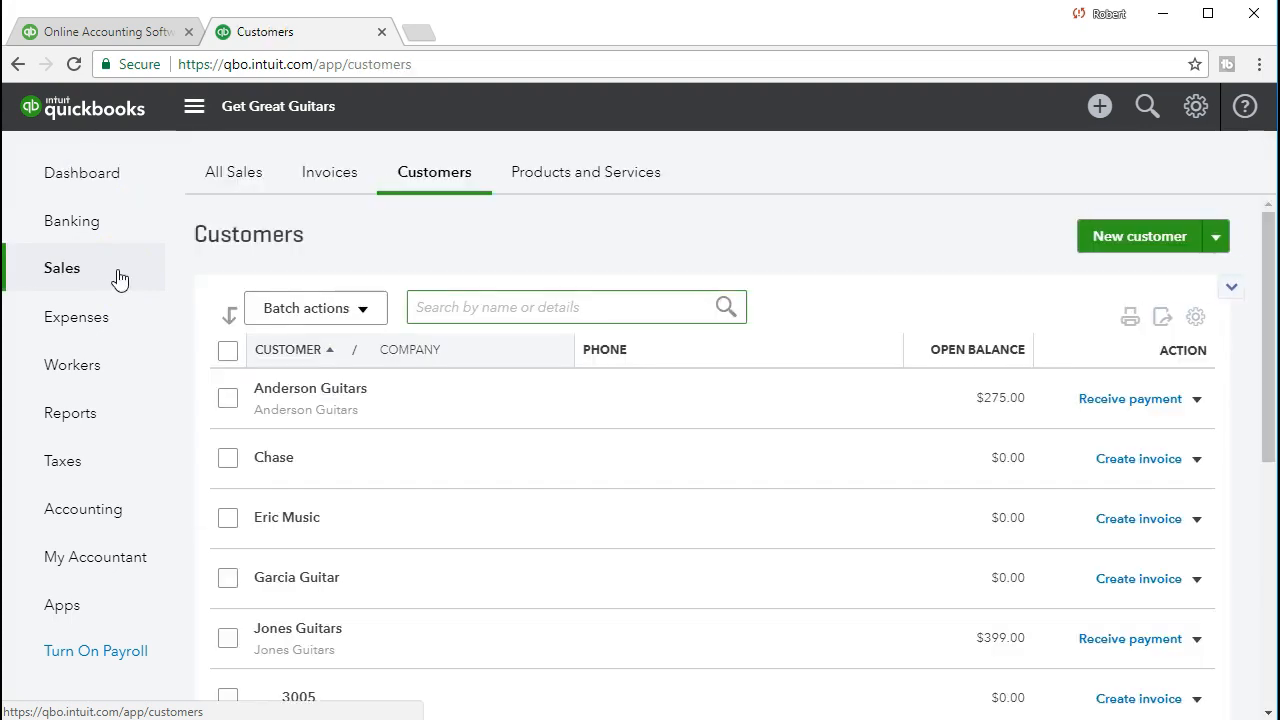
Examine the customer list with its open balances and the transaction types available for creation.
click(90, 574)
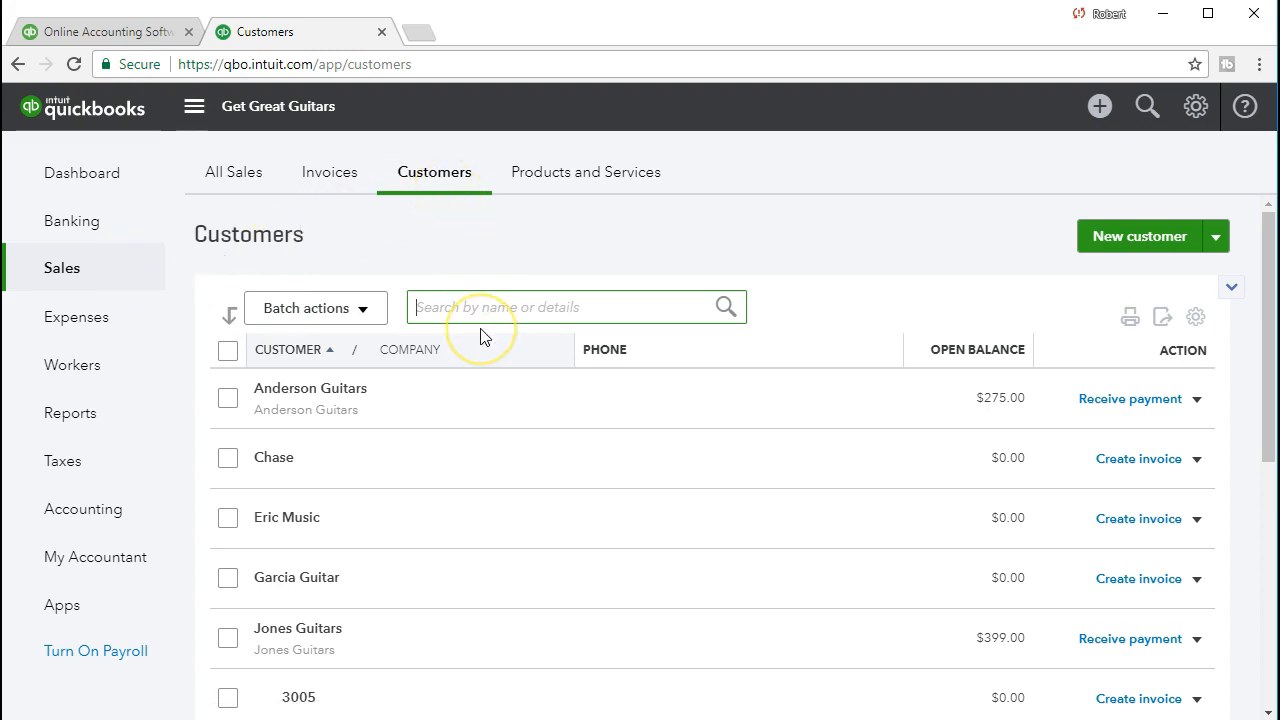
scroll(480, 336, down, 1)
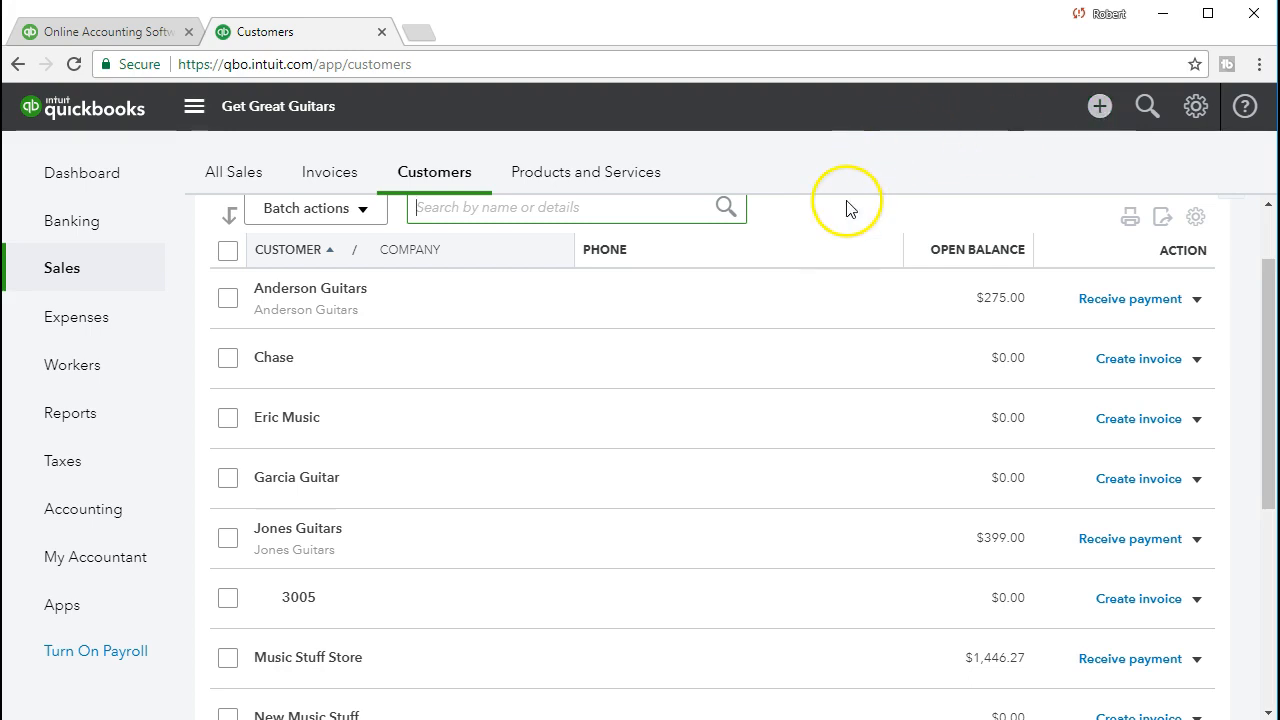
scroll(830, 250, up, 1)
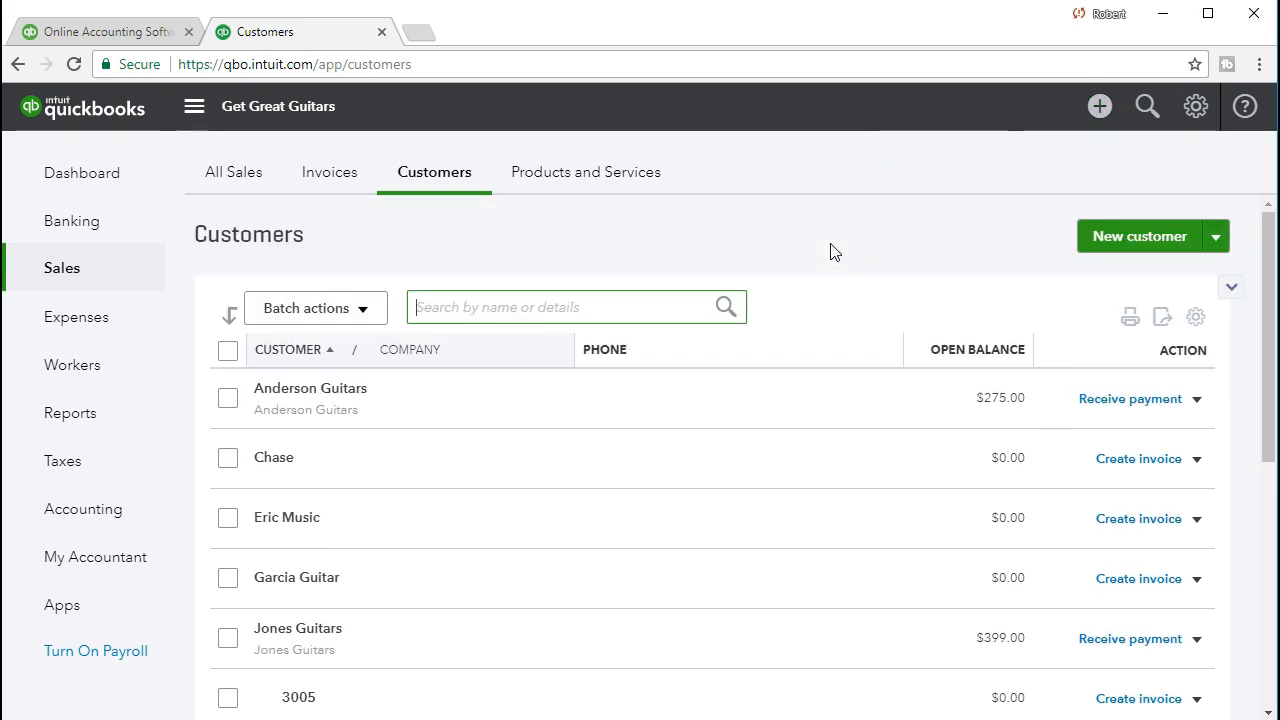
scroll(830, 251, down, 1)
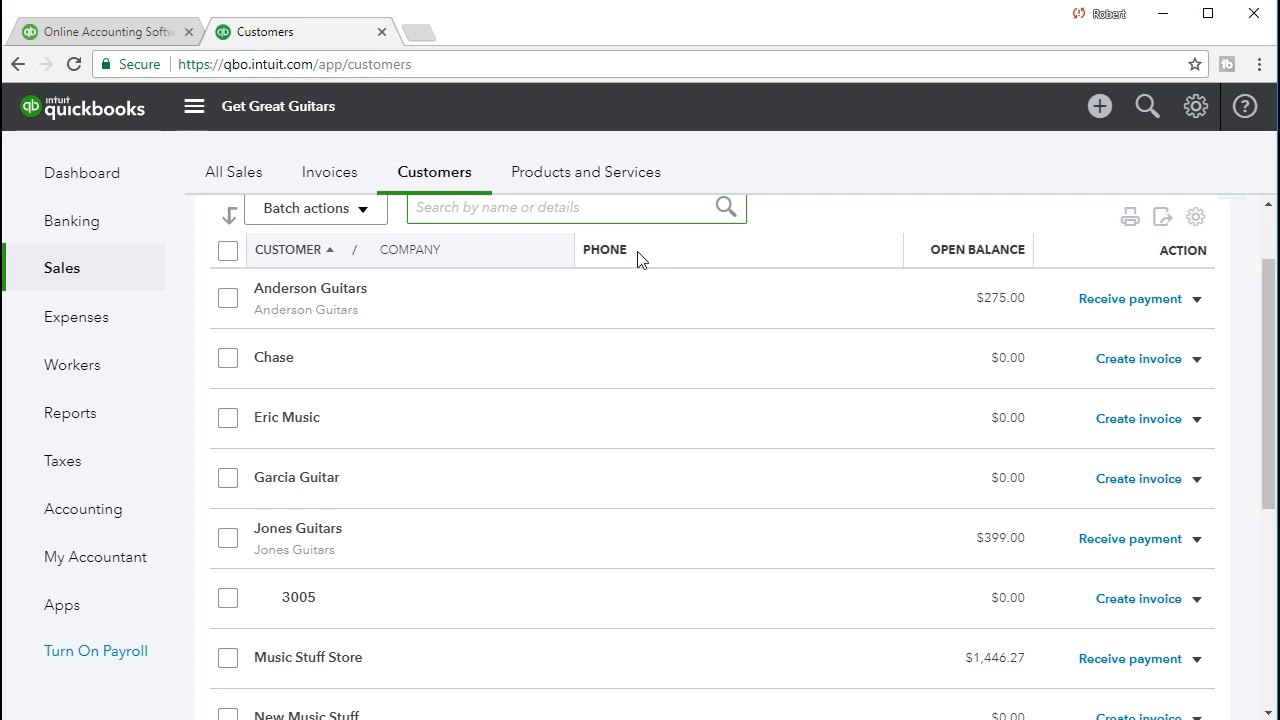
click(1098, 110)
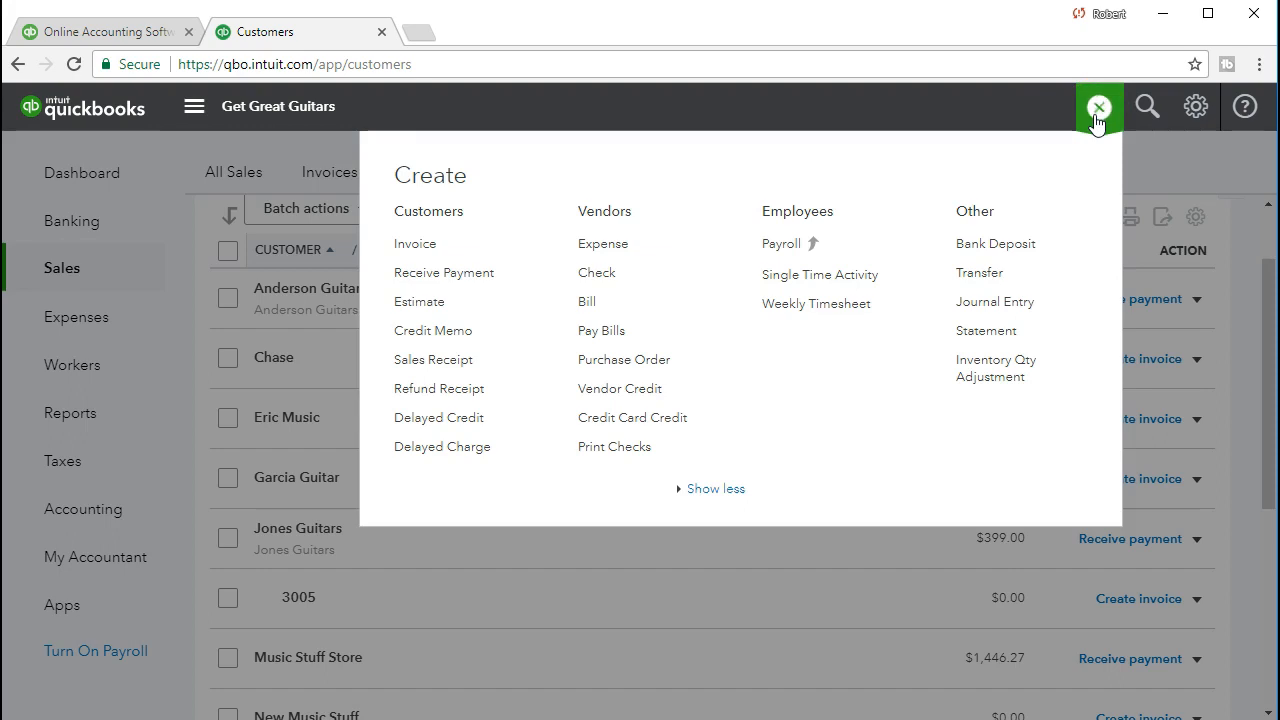
click(445, 276)
click(450, 276)
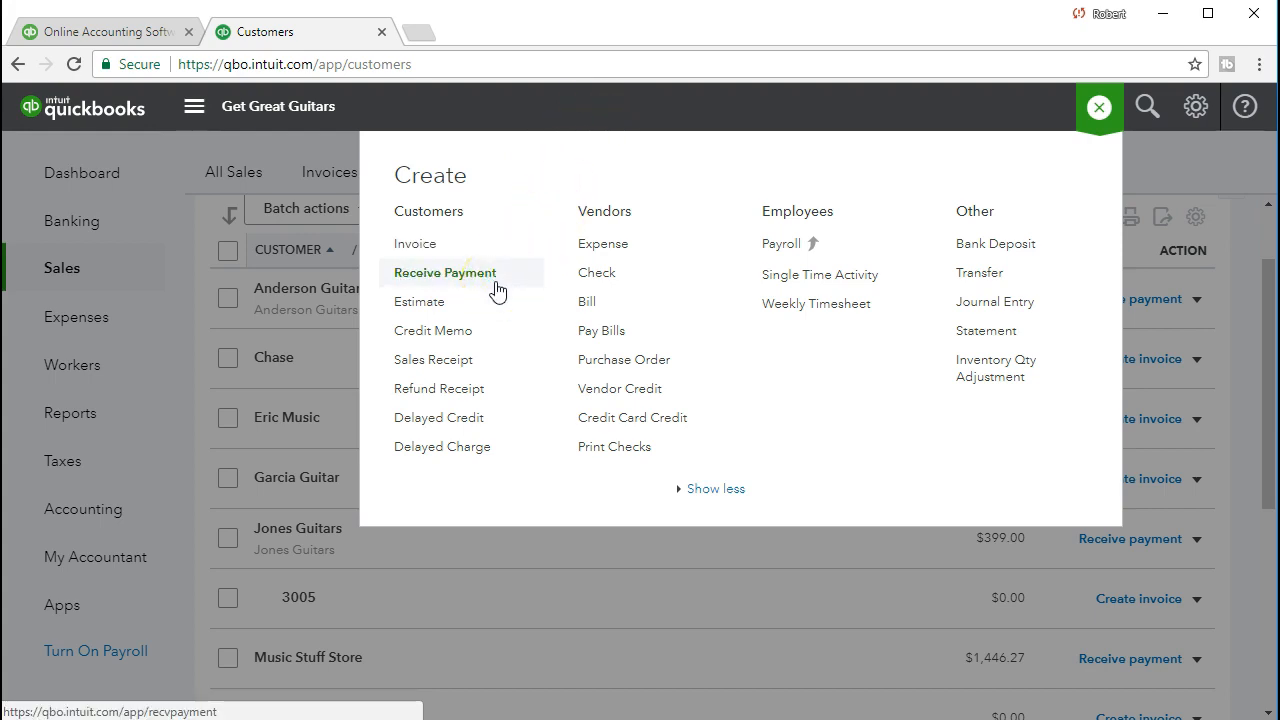
click(625, 112)
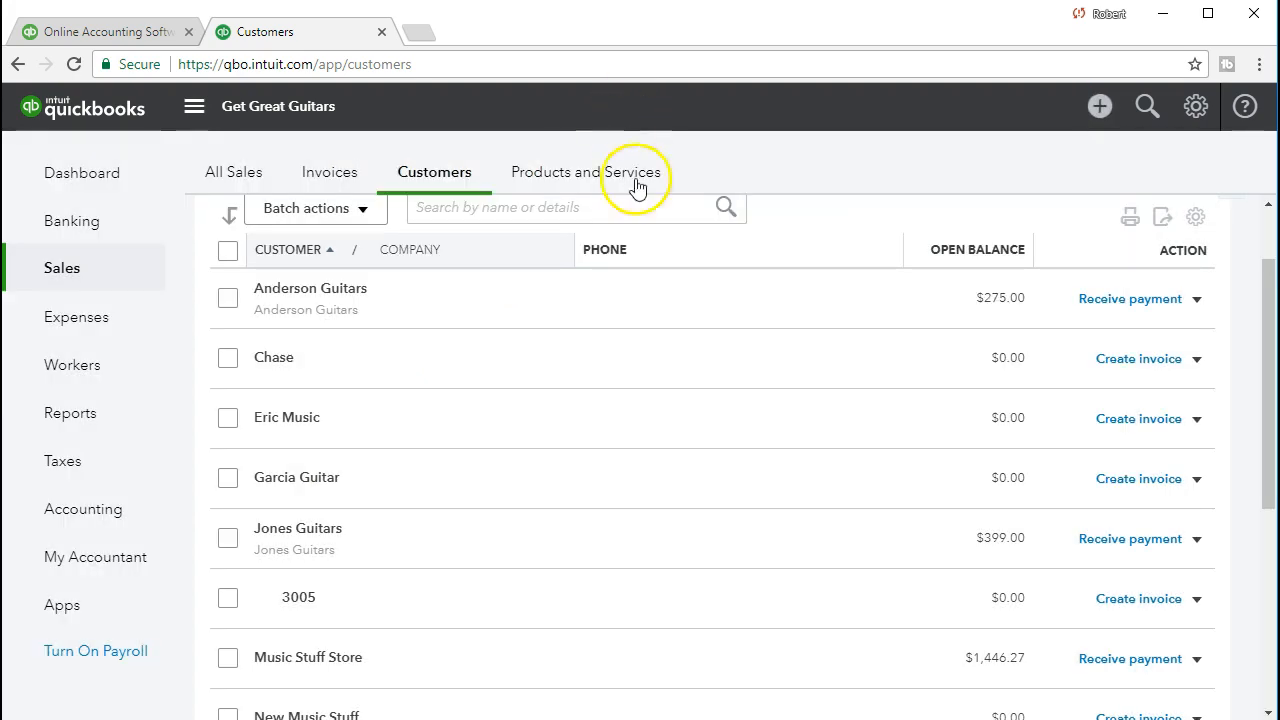
click(706, 316)
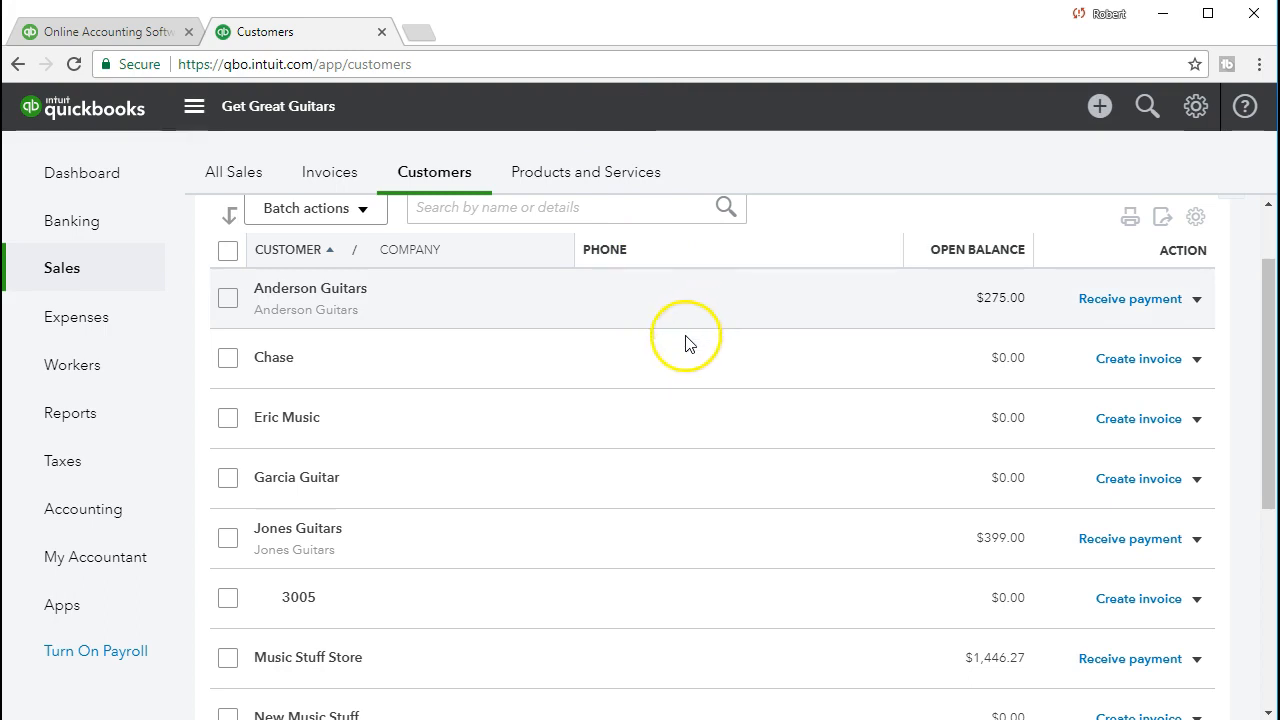
Start receiving a payment for Music Stuff Store from its entry in the customer list.
scroll(606, 386, down, 1)
scroll(606, 386, down, 1)
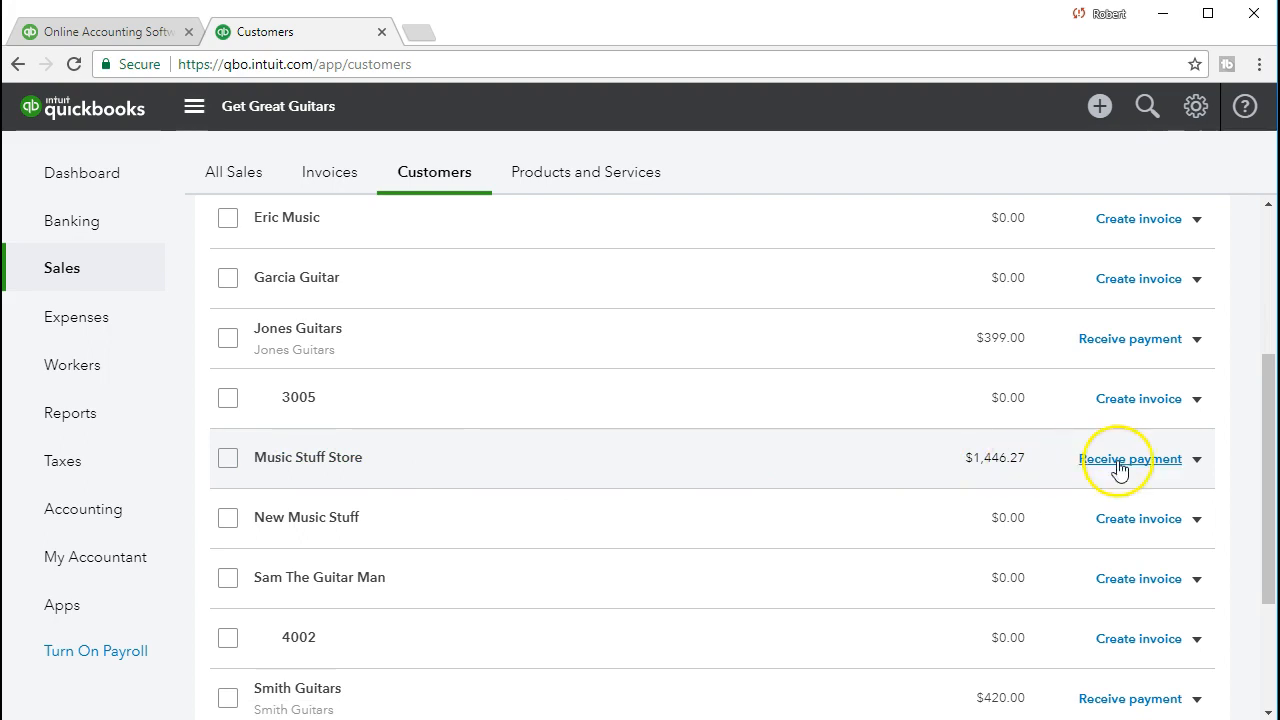
click(1200, 465)
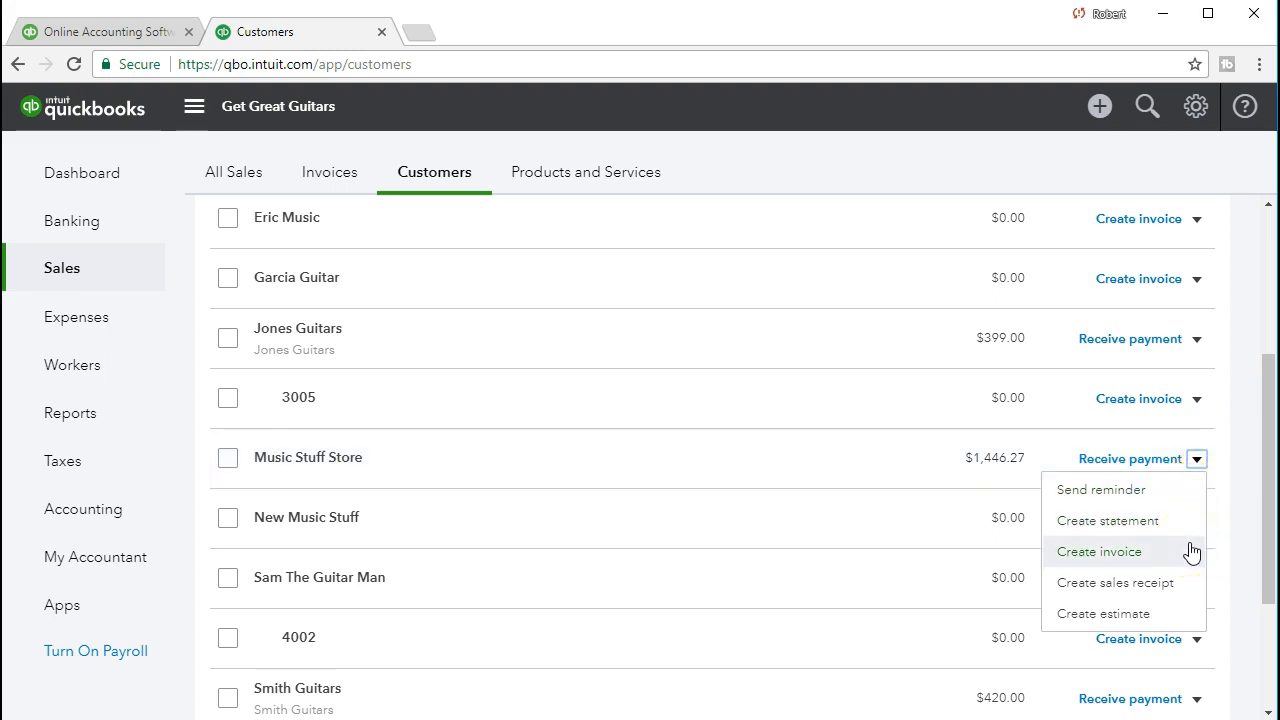
click(845, 455)
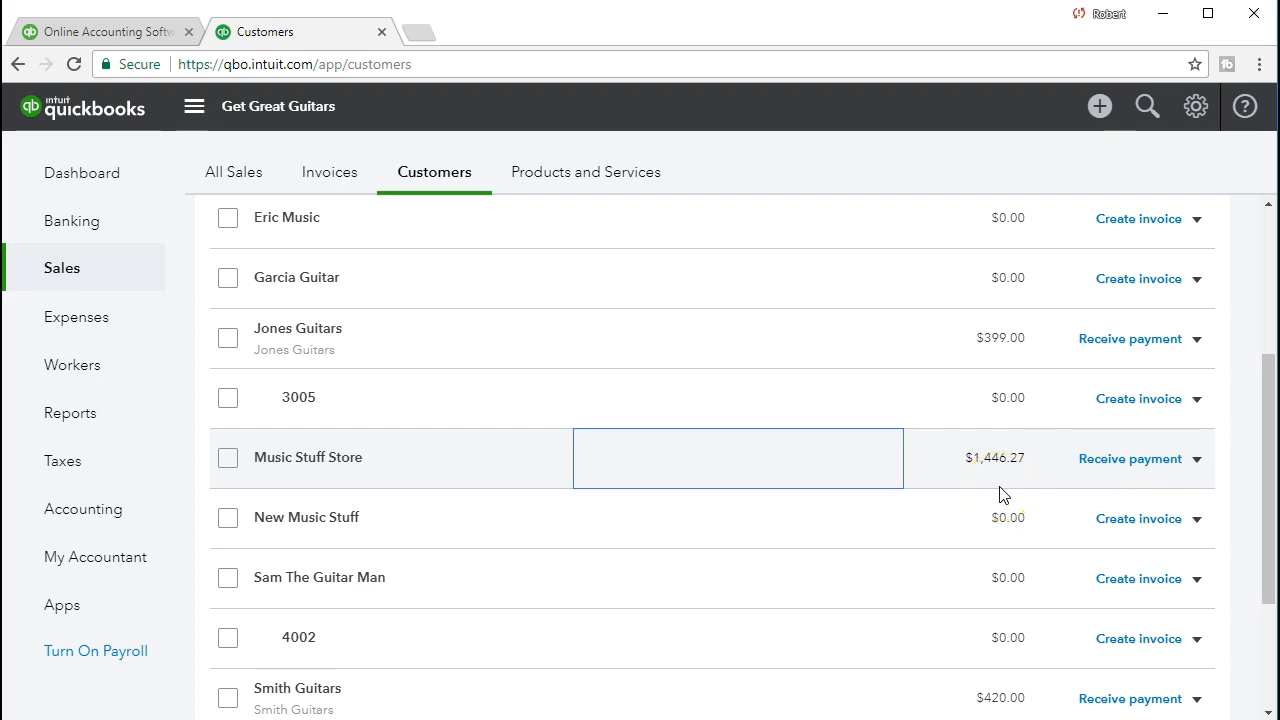
click(1115, 463)
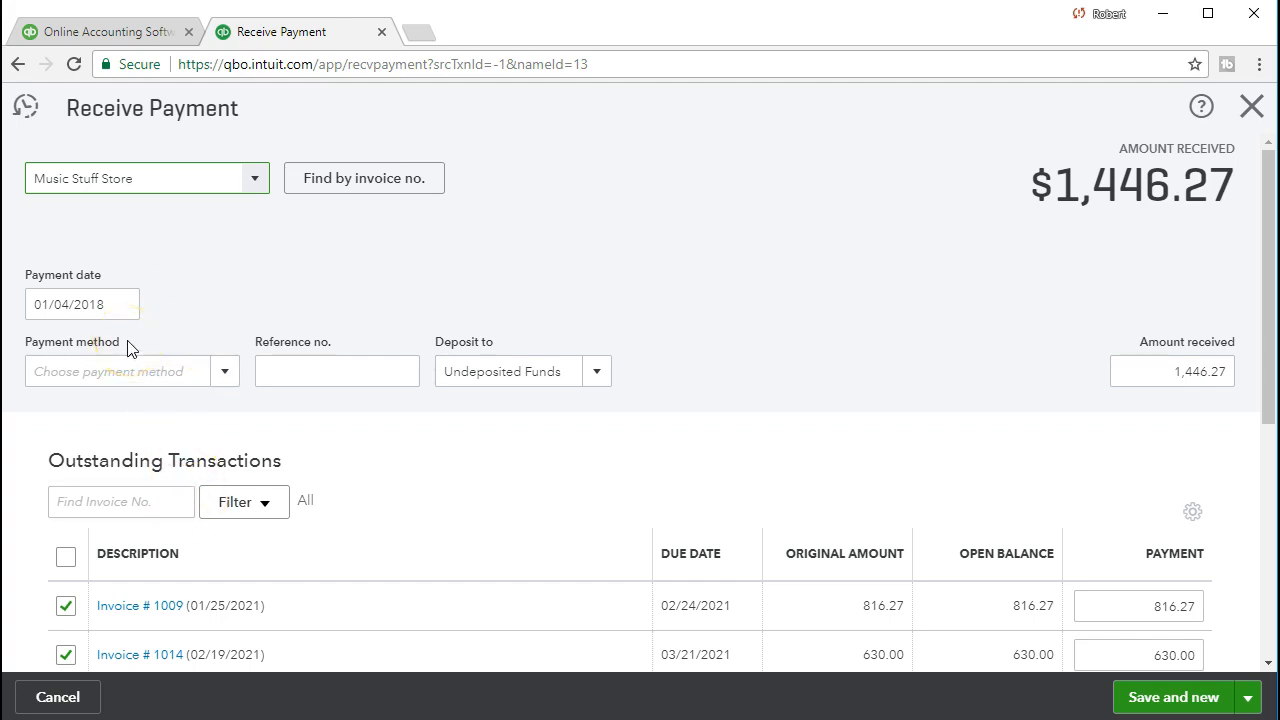
Set the payment date to 02/26/2021.
click(118, 304)
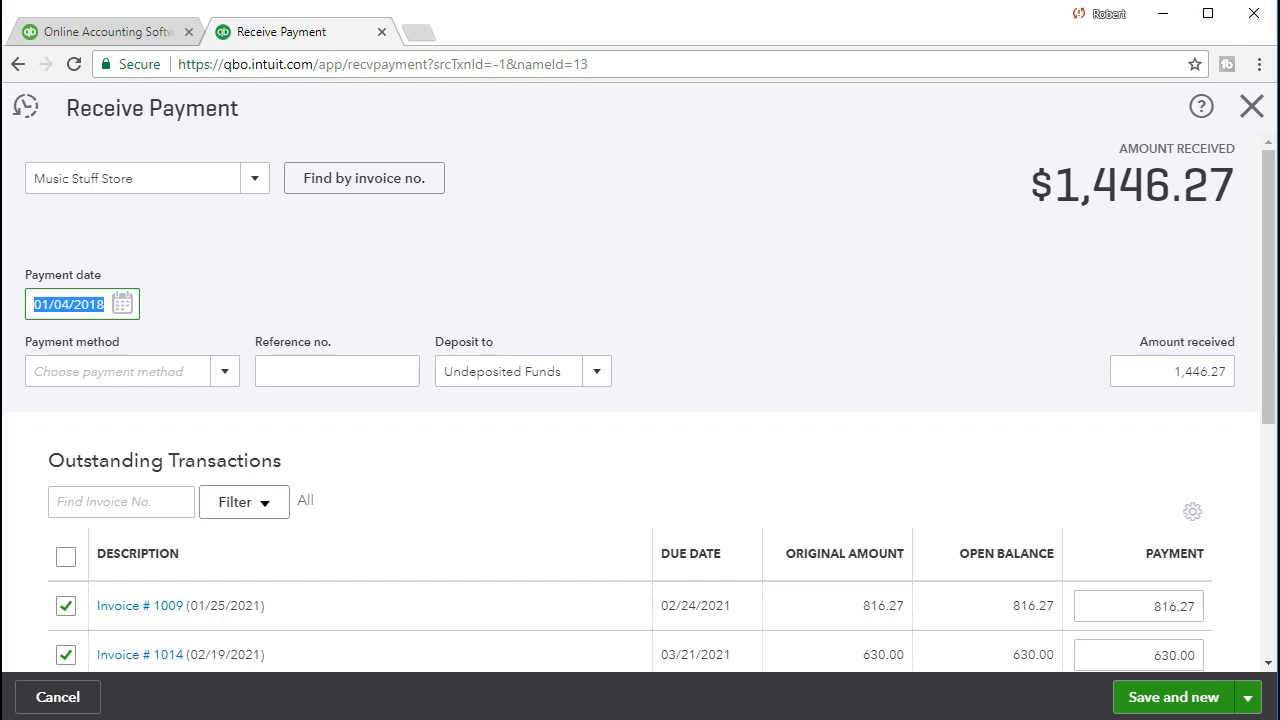
text(022621)
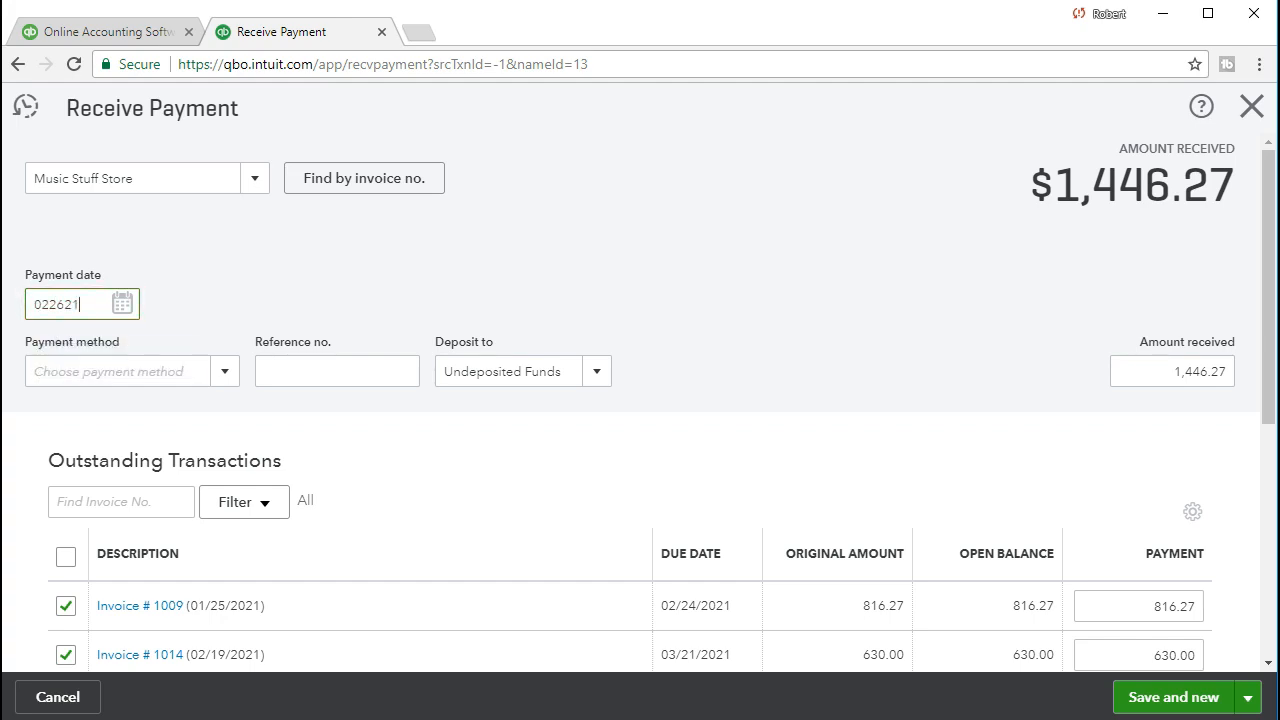
key(Tab)
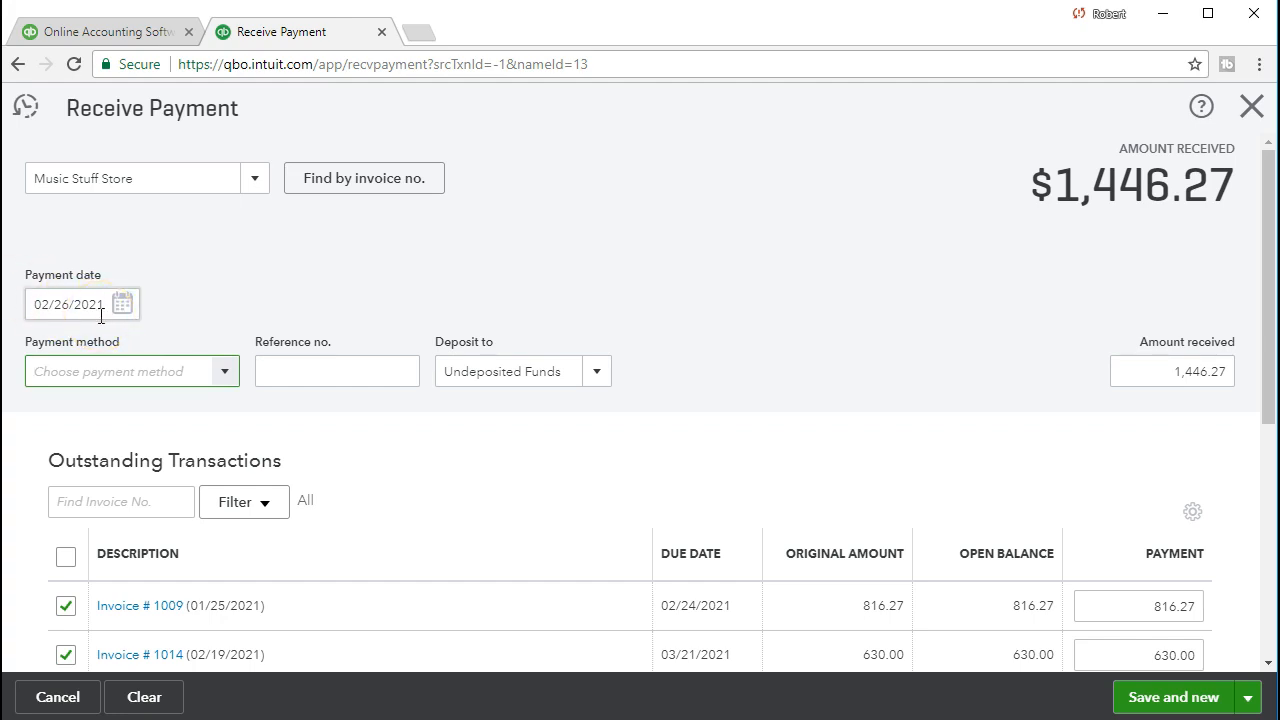
Set the payment method to Check and enter 4562 as the reference number.
click(225, 372)
click(177, 471)
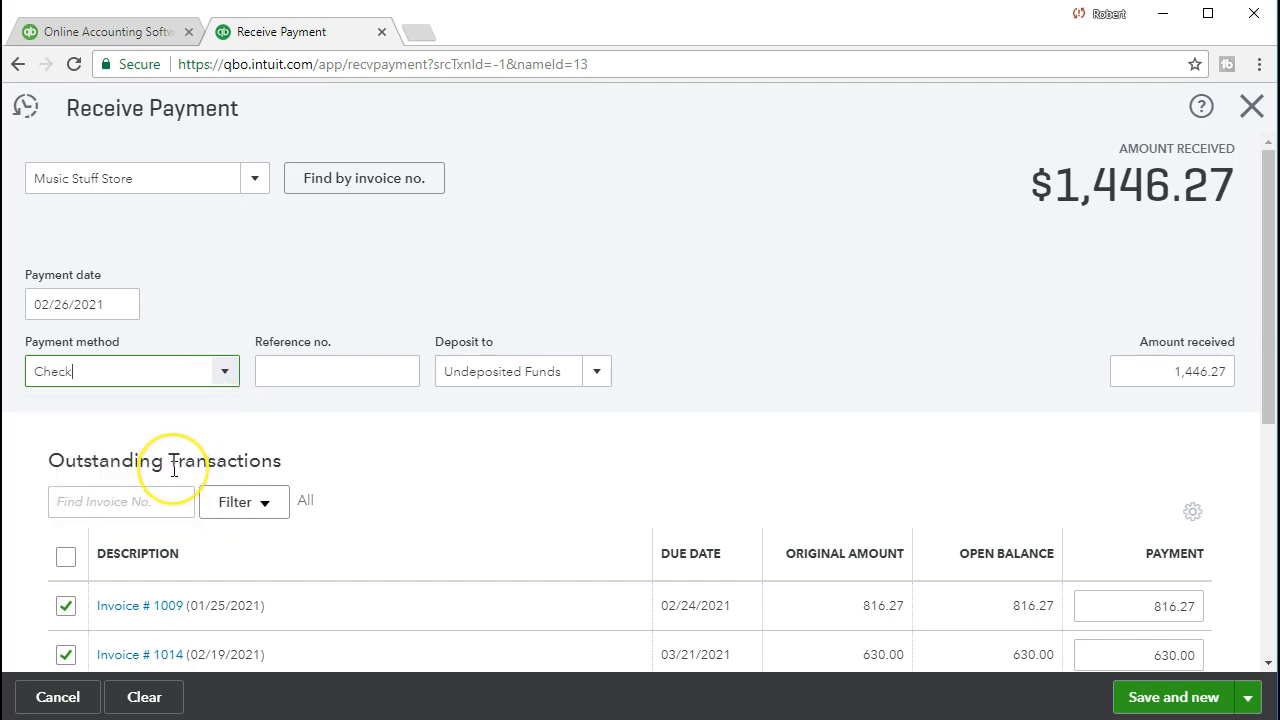
key(Tab)
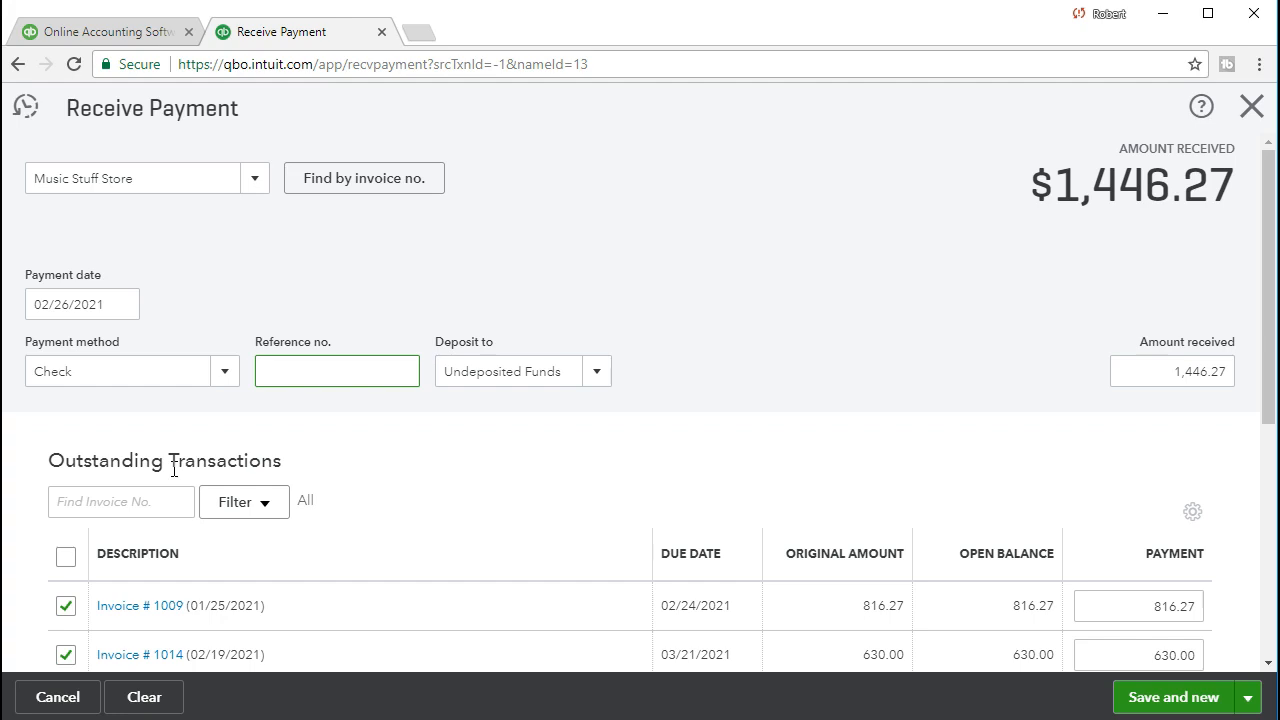
text(4562)
key(Tab)
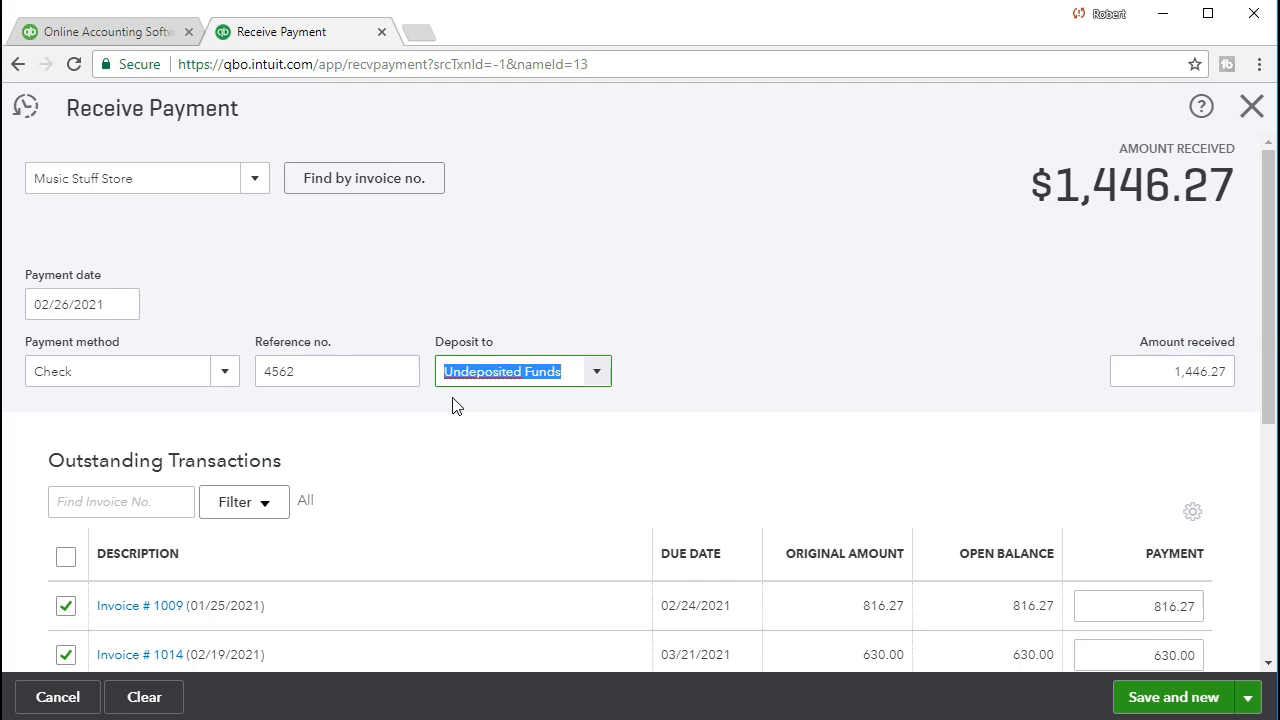
Exclude Invoice # 1014 from the payment so that it applies only to Invoice # 1009.
click(1048, 385)
scroll(1048, 387, down, 1)
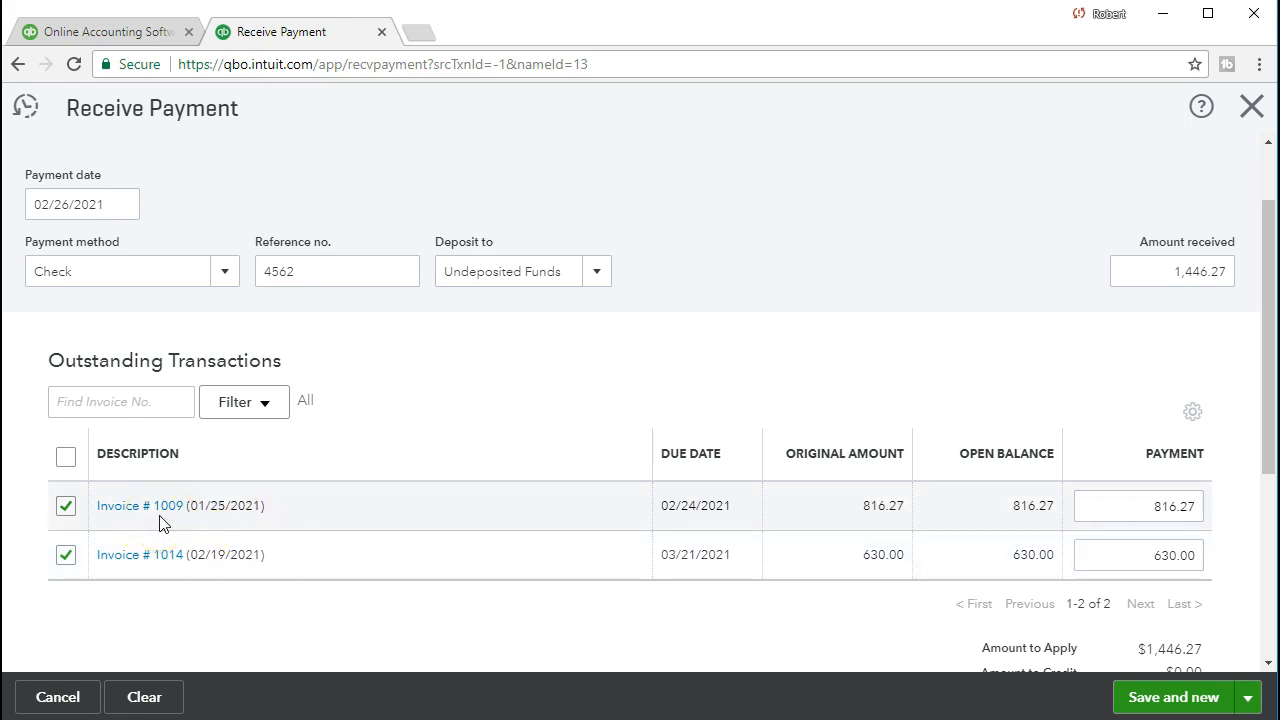
click(65, 557)
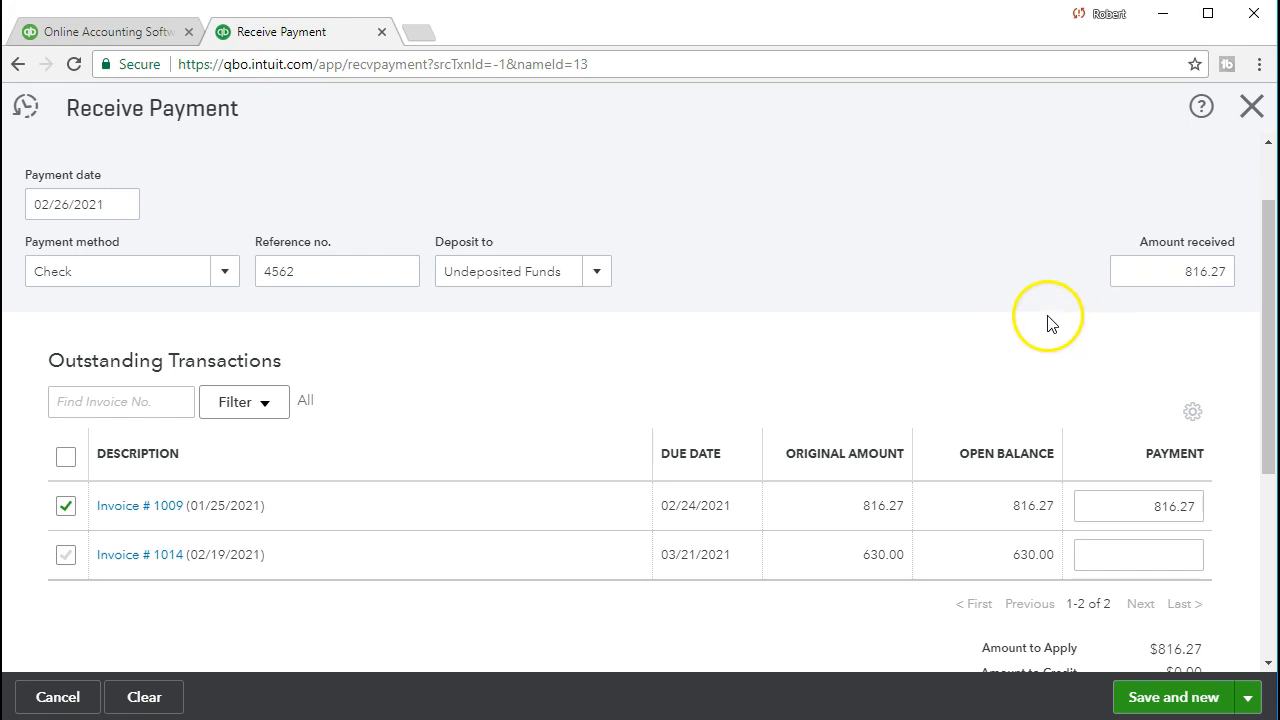
Save the Music Stuff Store payment and close the new blank payment form.
scroll(1036, 327, down, 1)
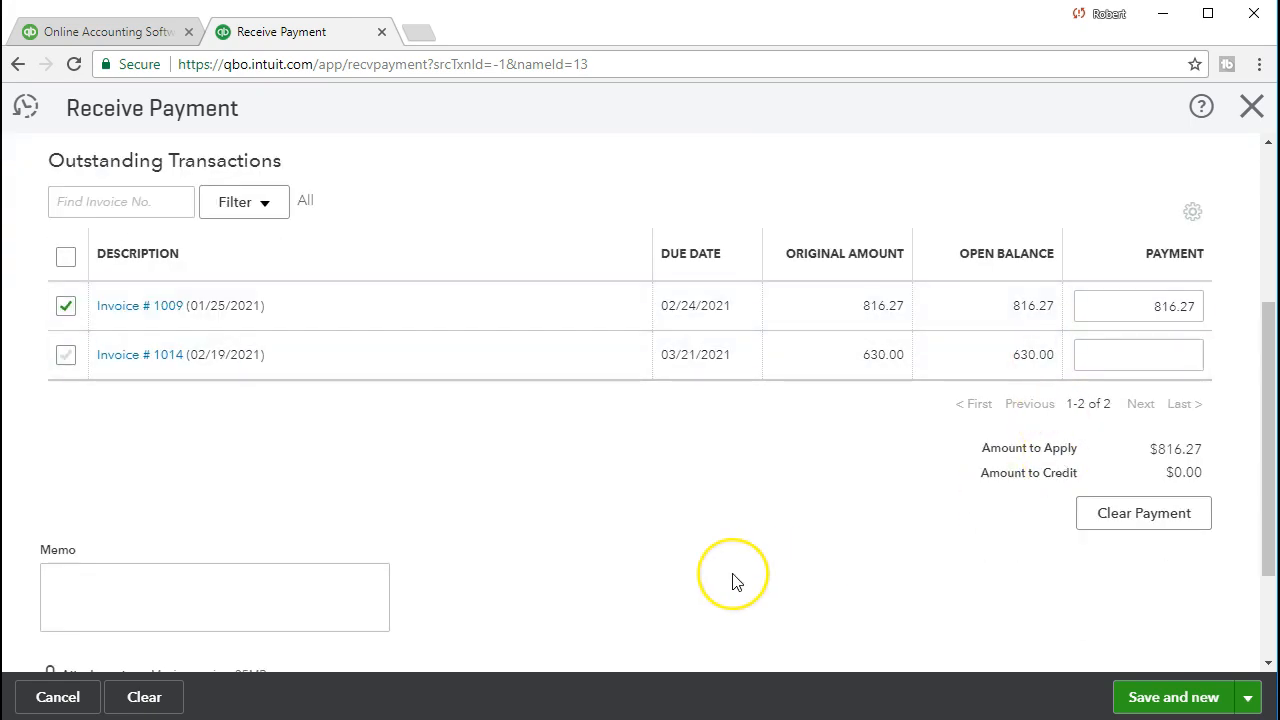
scroll(731, 580, up, 3)
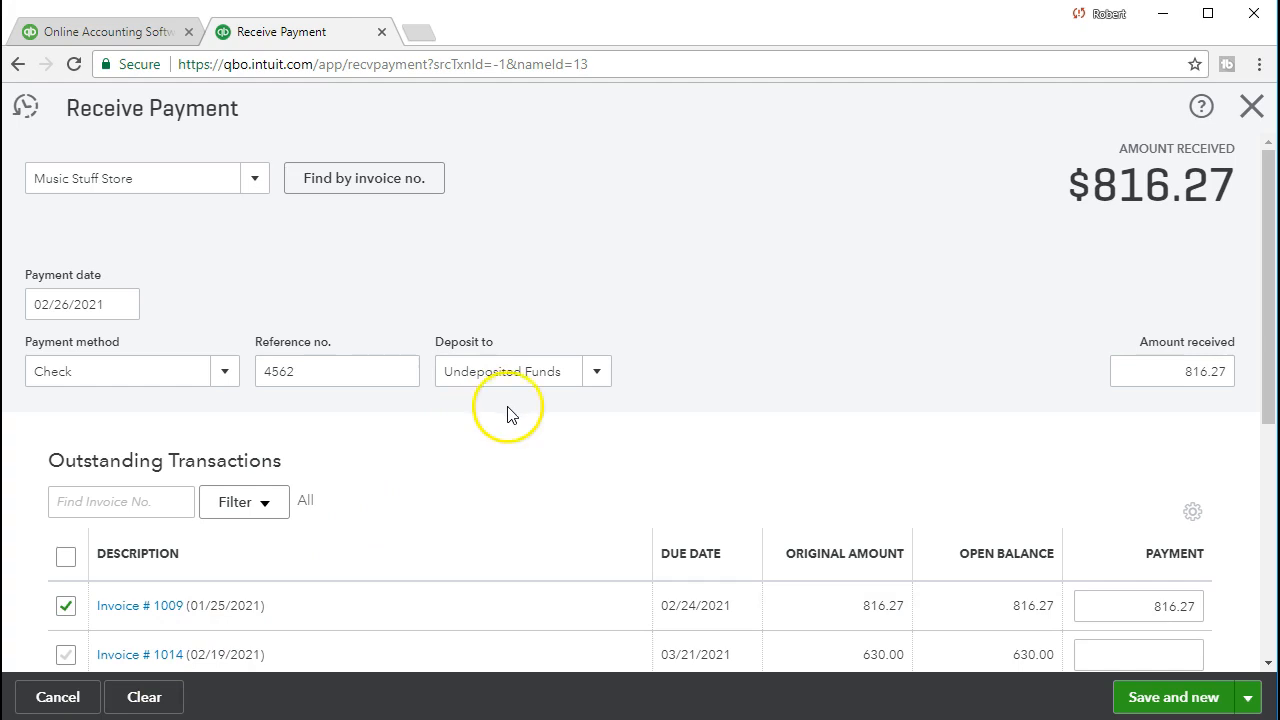
scroll(753, 382, down, 1)
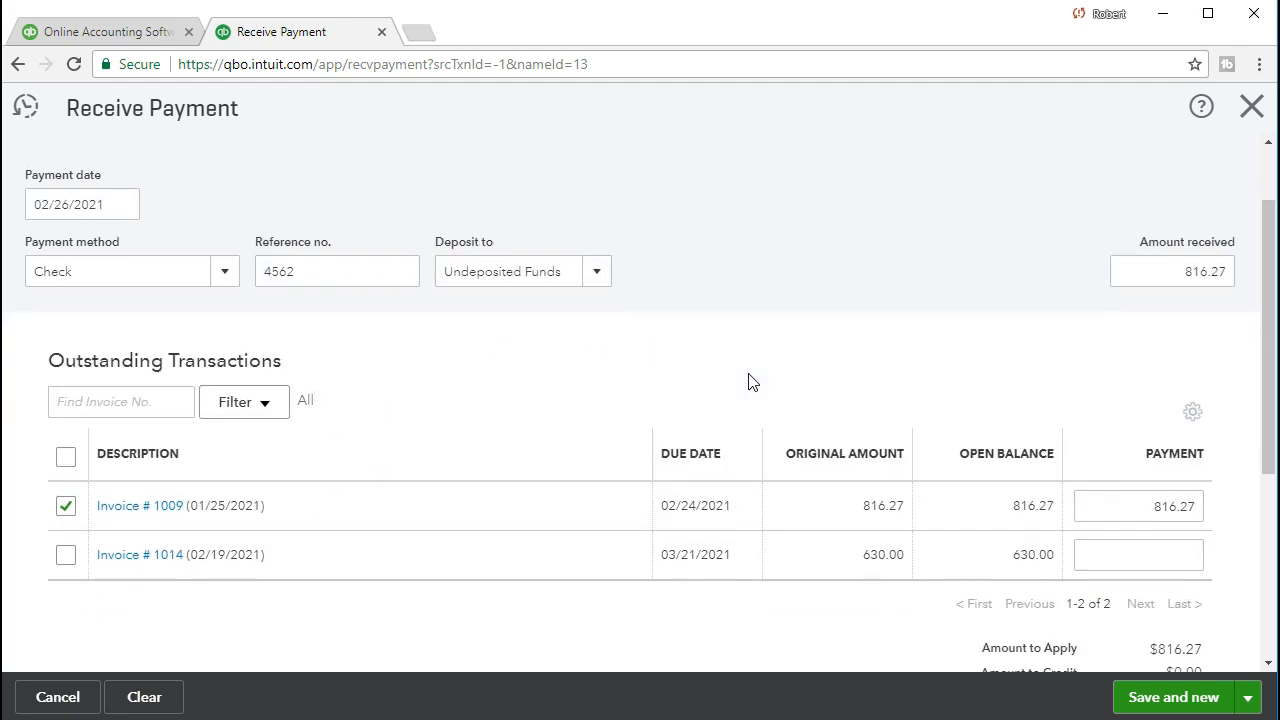
scroll(753, 382, down, 1)
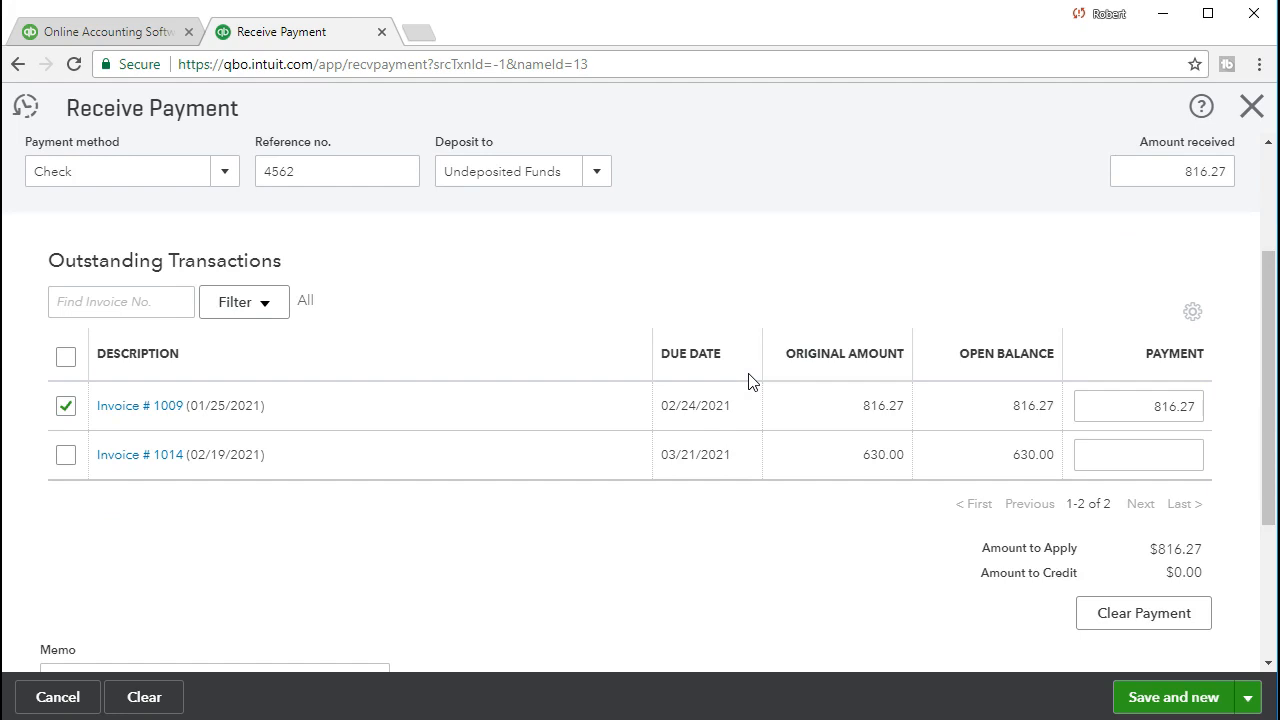
scroll(753, 382, down, 1)
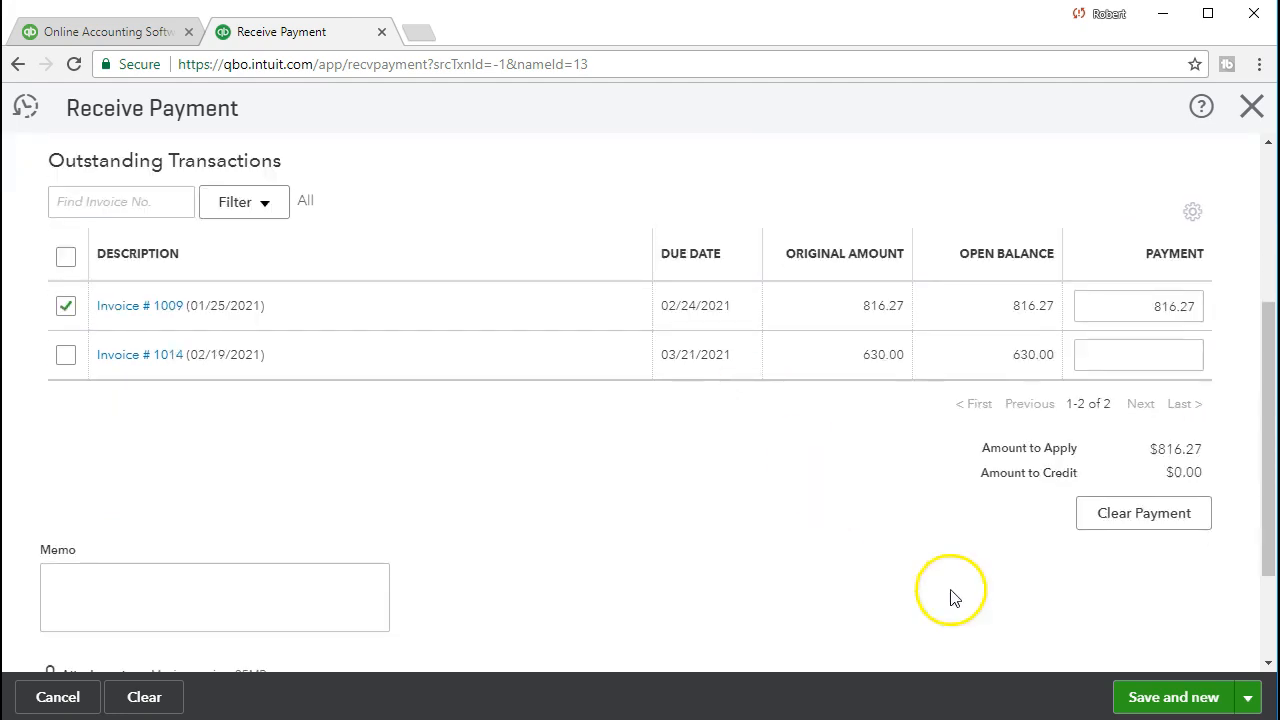
click(1162, 699)
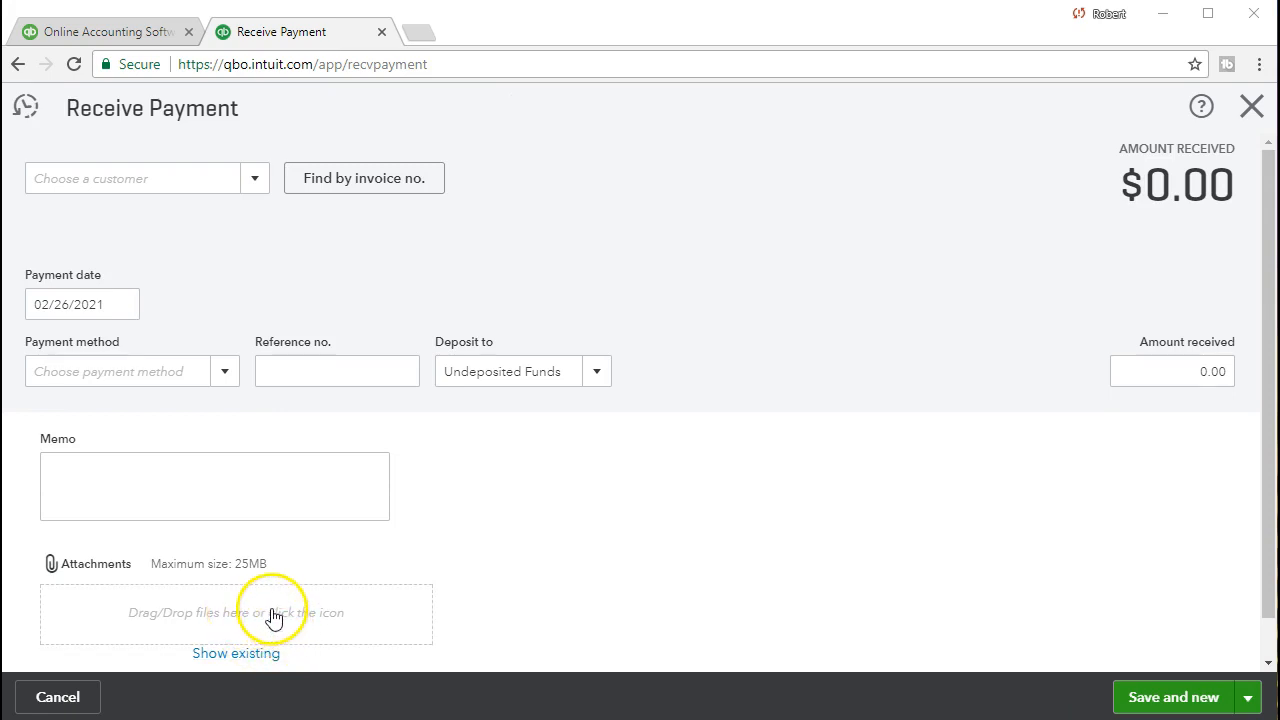
click(79, 187)
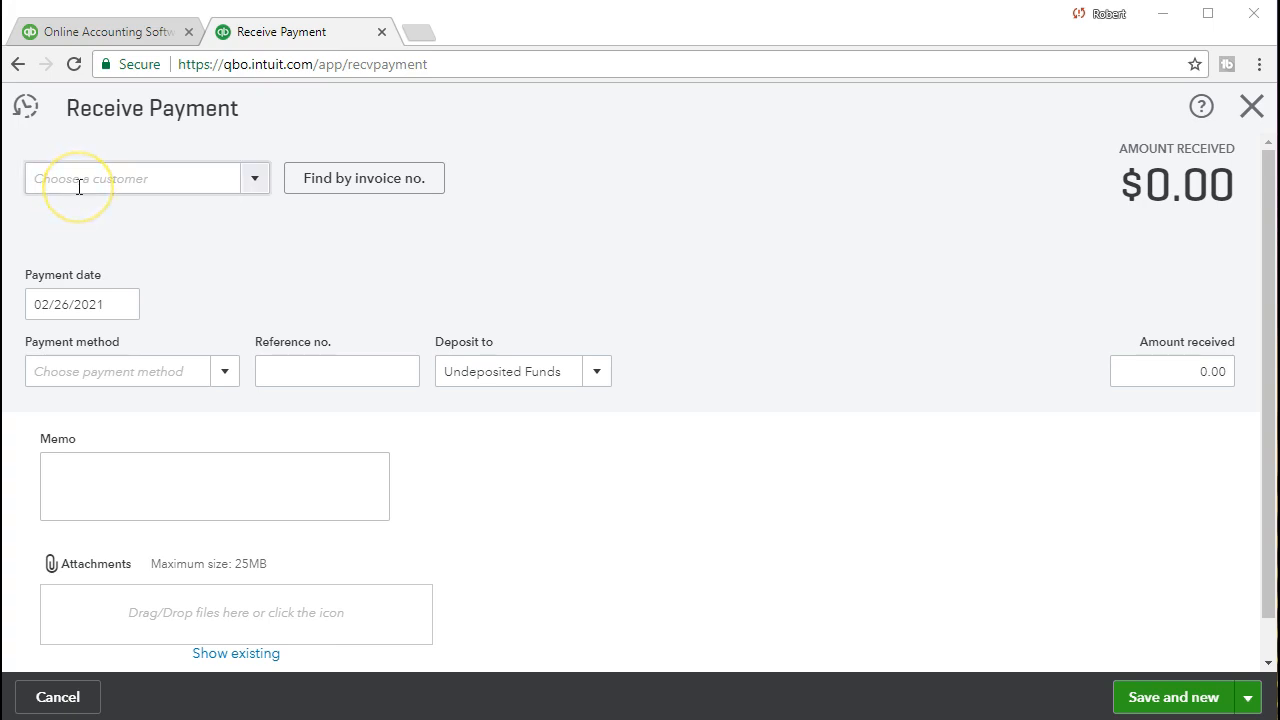
click(1251, 108)
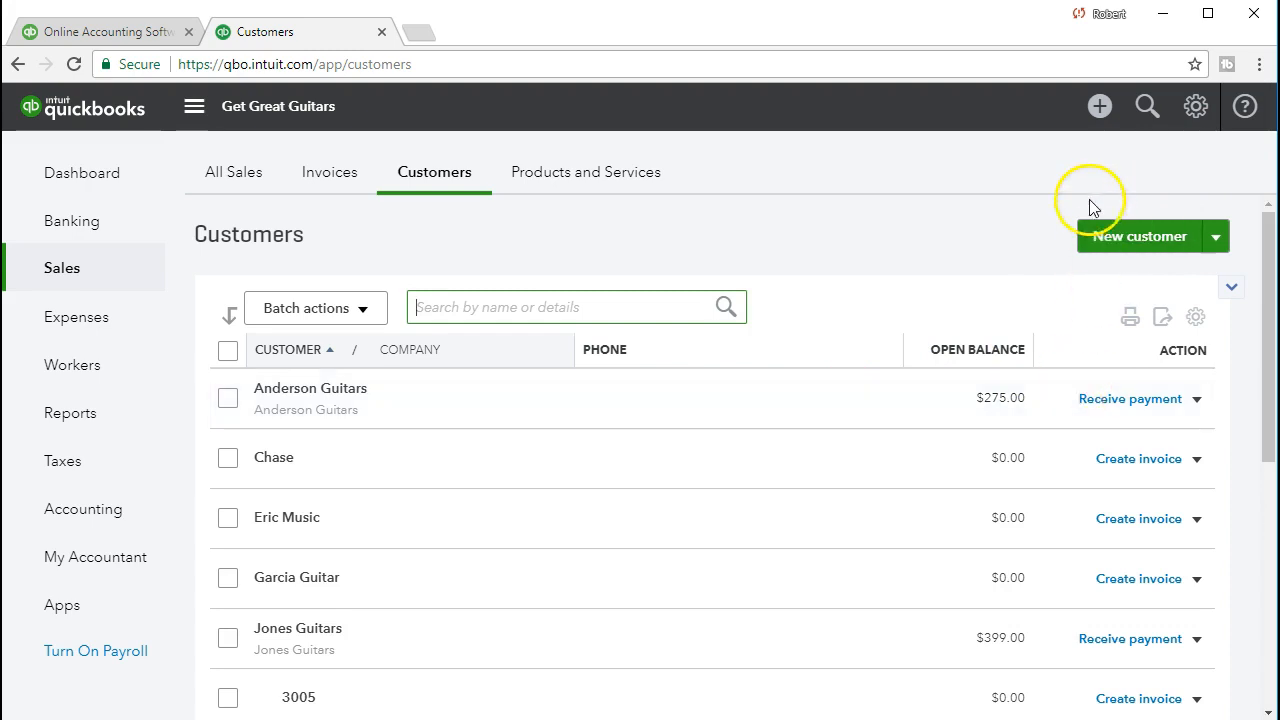
Start a new received payment for Anderson Guitars, keeping the payment date of 02/26/2021.
click(1101, 108)
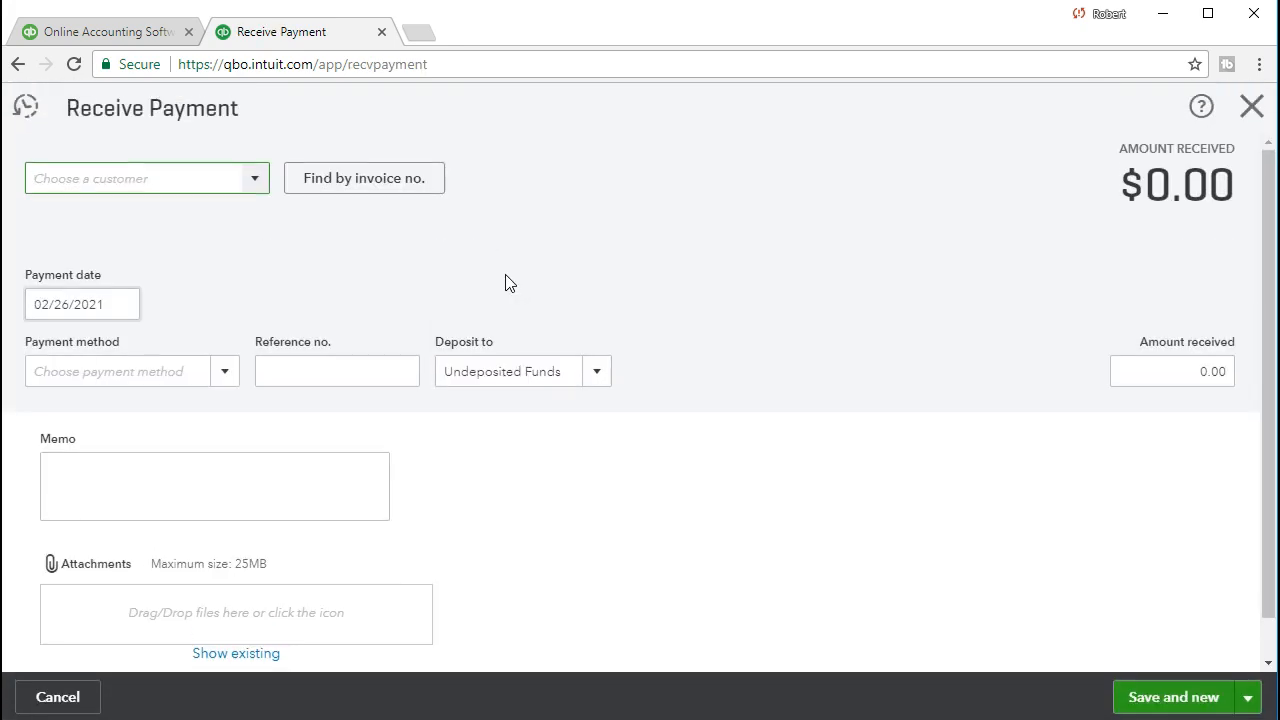
click(371, 247)
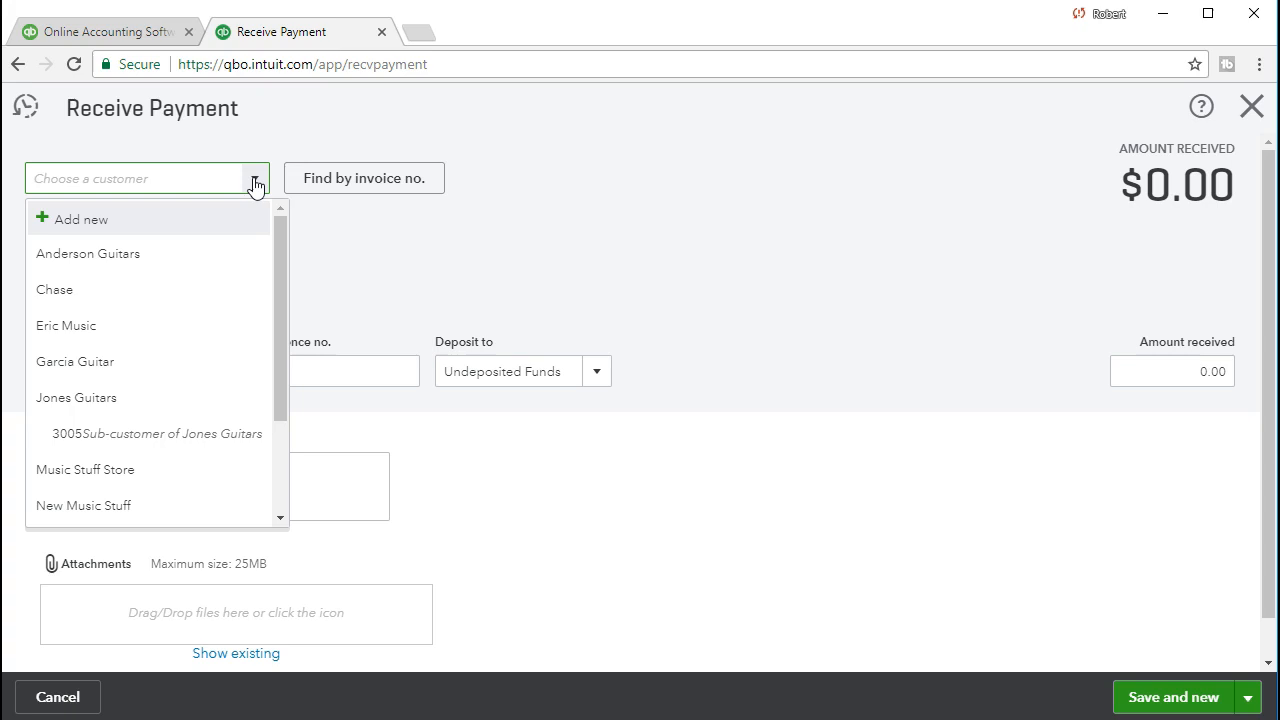
text(And)
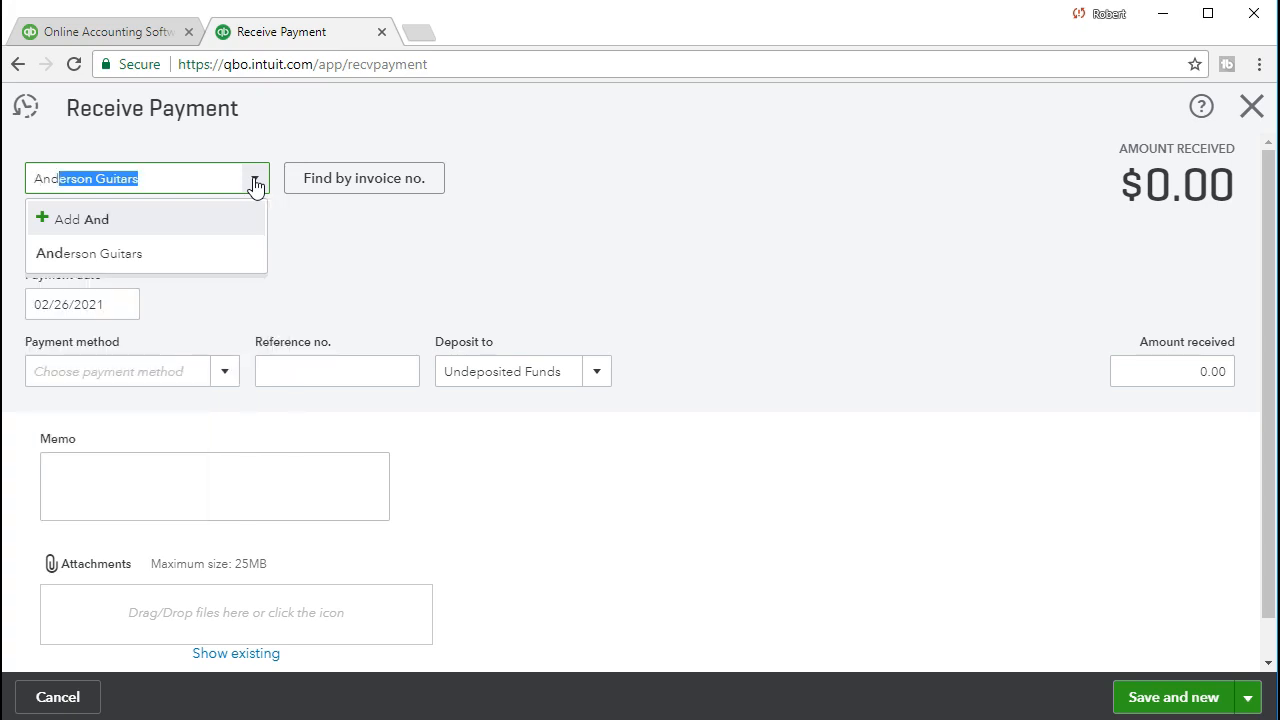
click(206, 254)
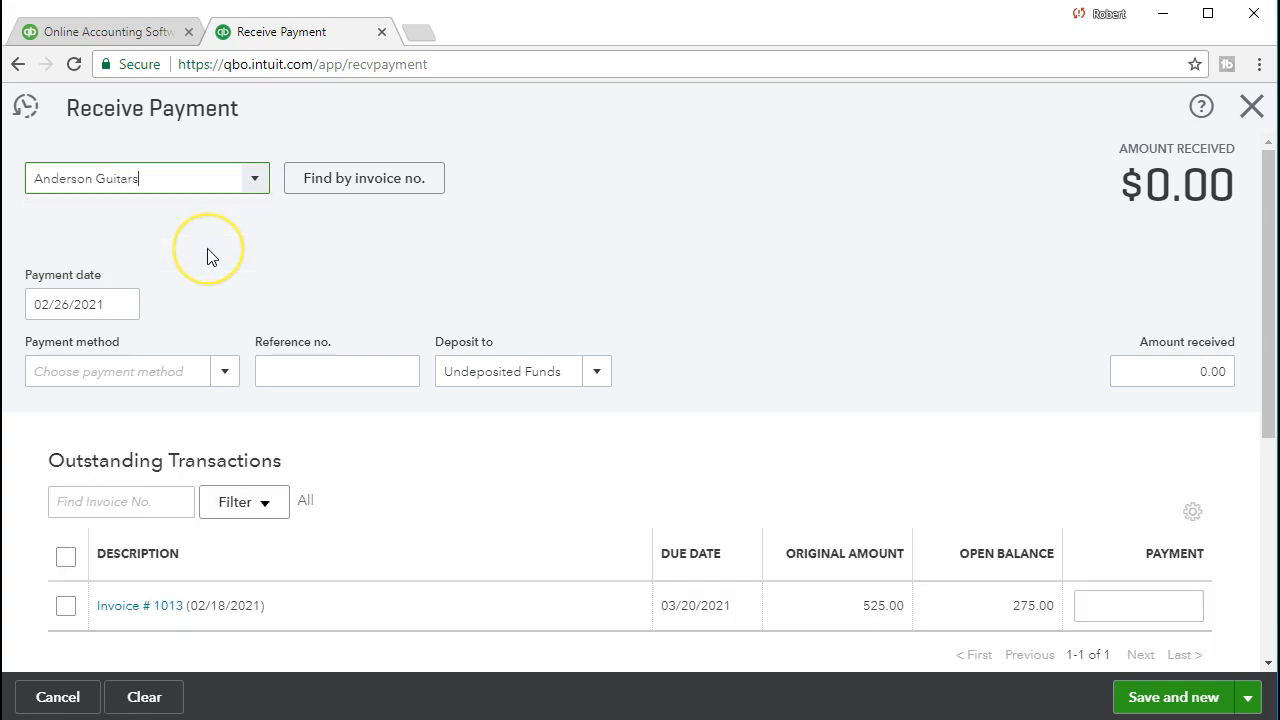
click(360, 272)
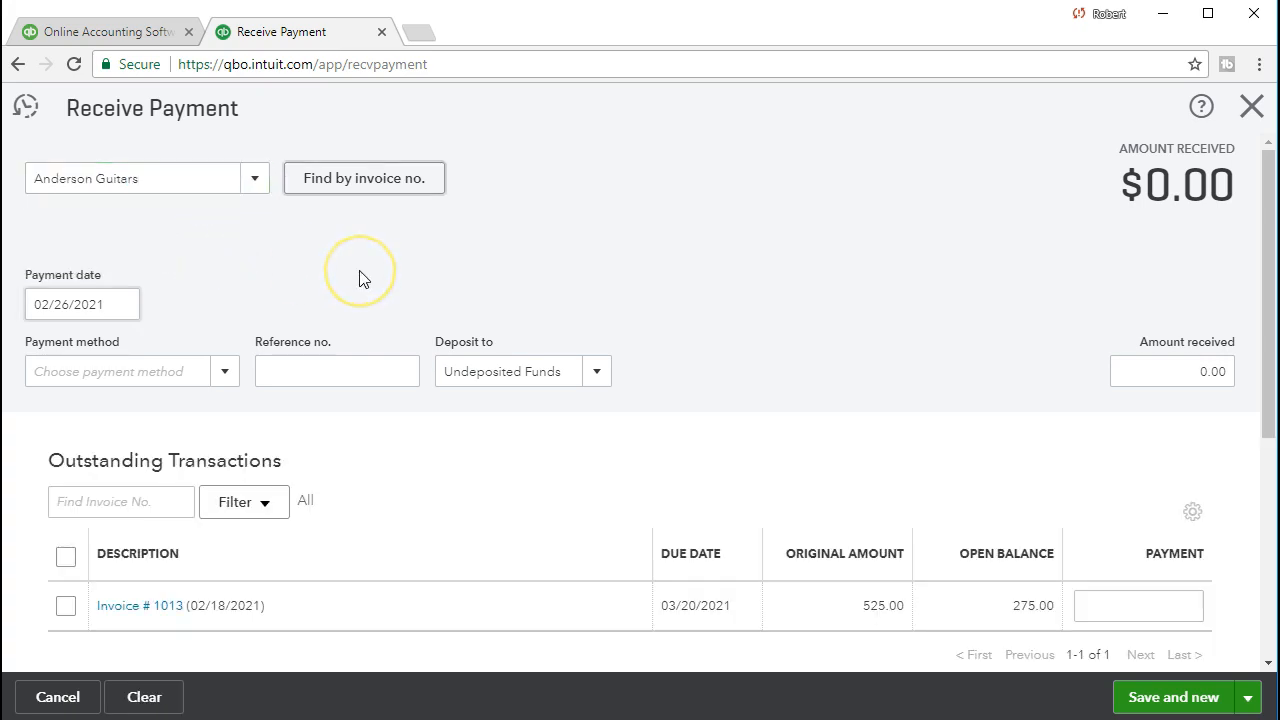
key(Tab)
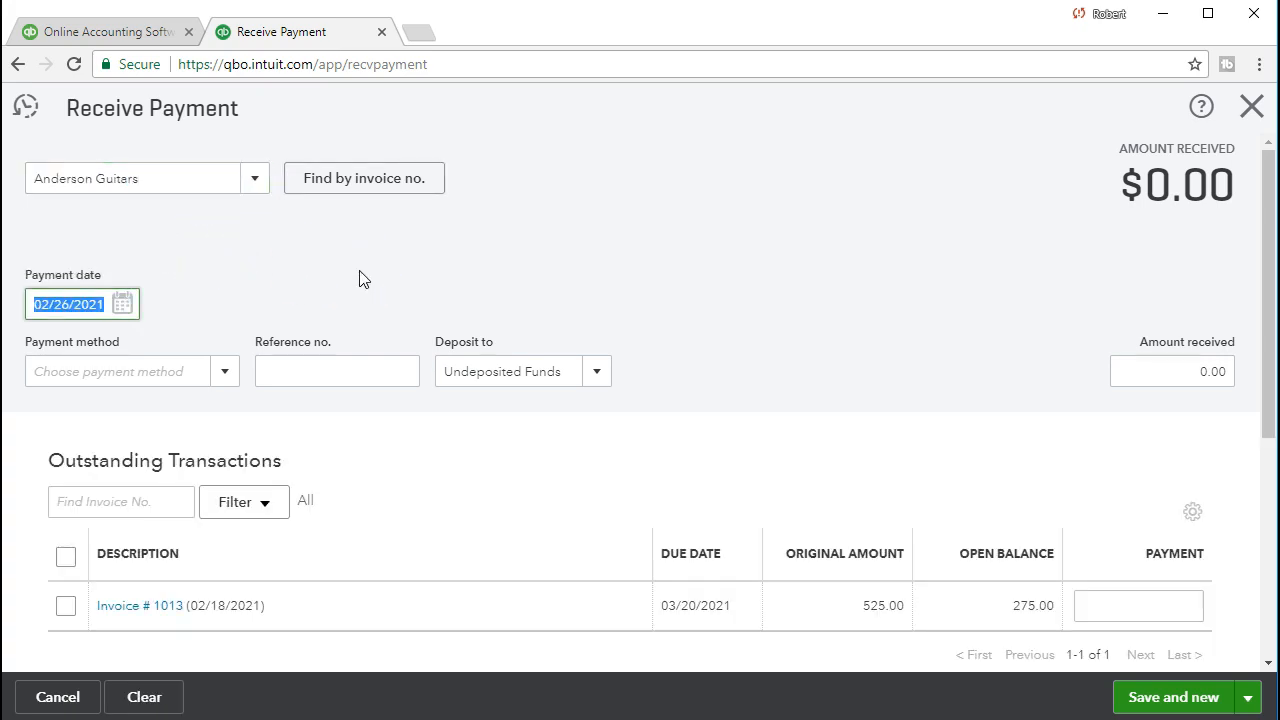
click(333, 285)
key(Tab)
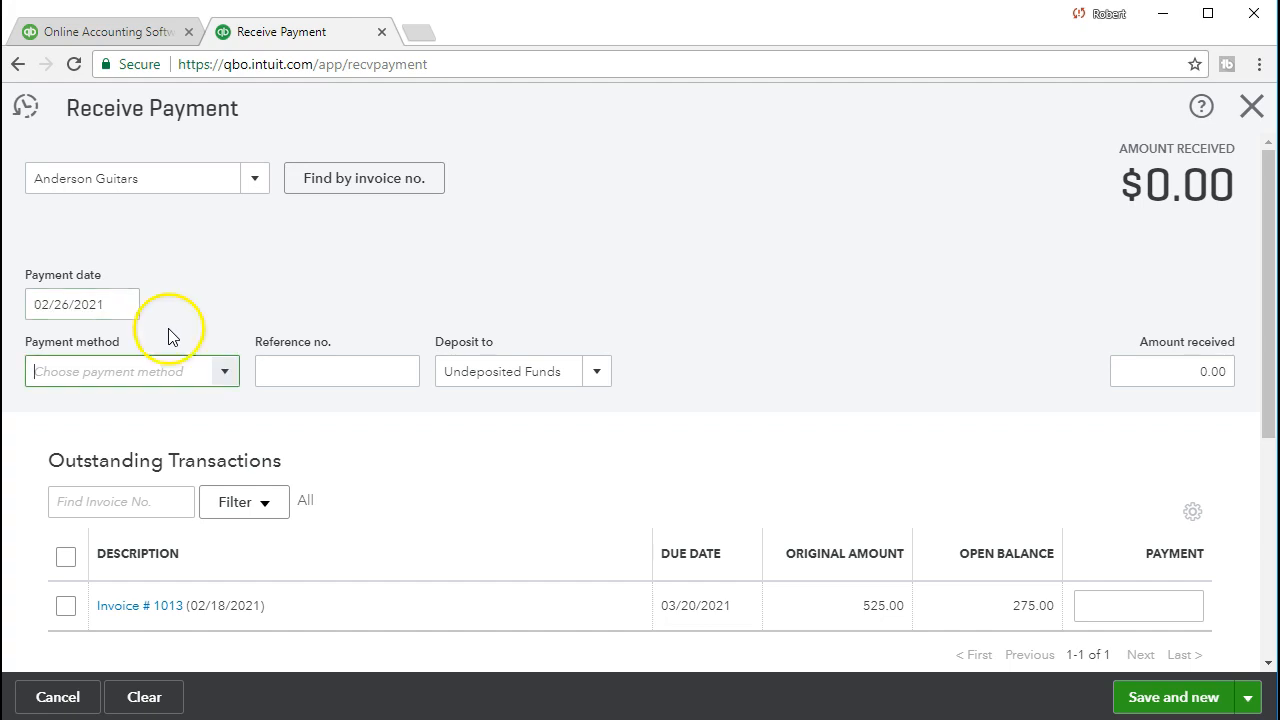
Set the payment method to Check with reference number 5321, keeping Undeposited Funds as the deposit account.
click(226, 372)
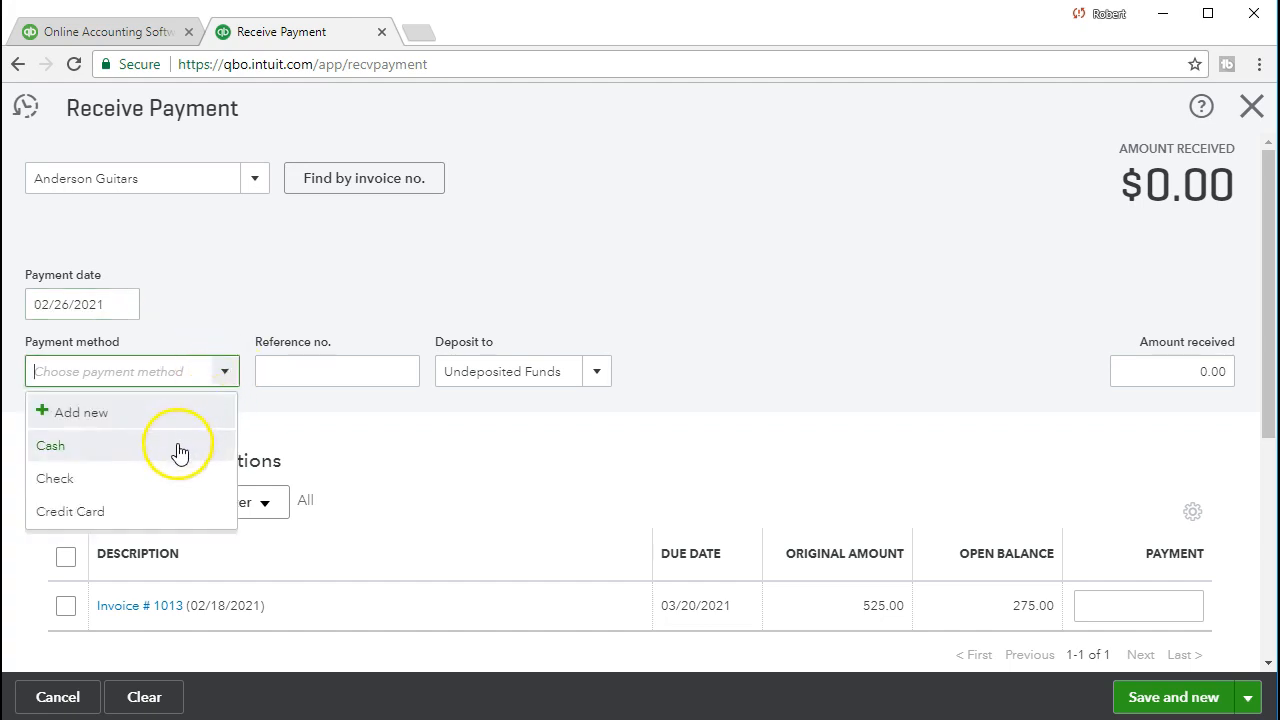
click(166, 478)
key(Tab)
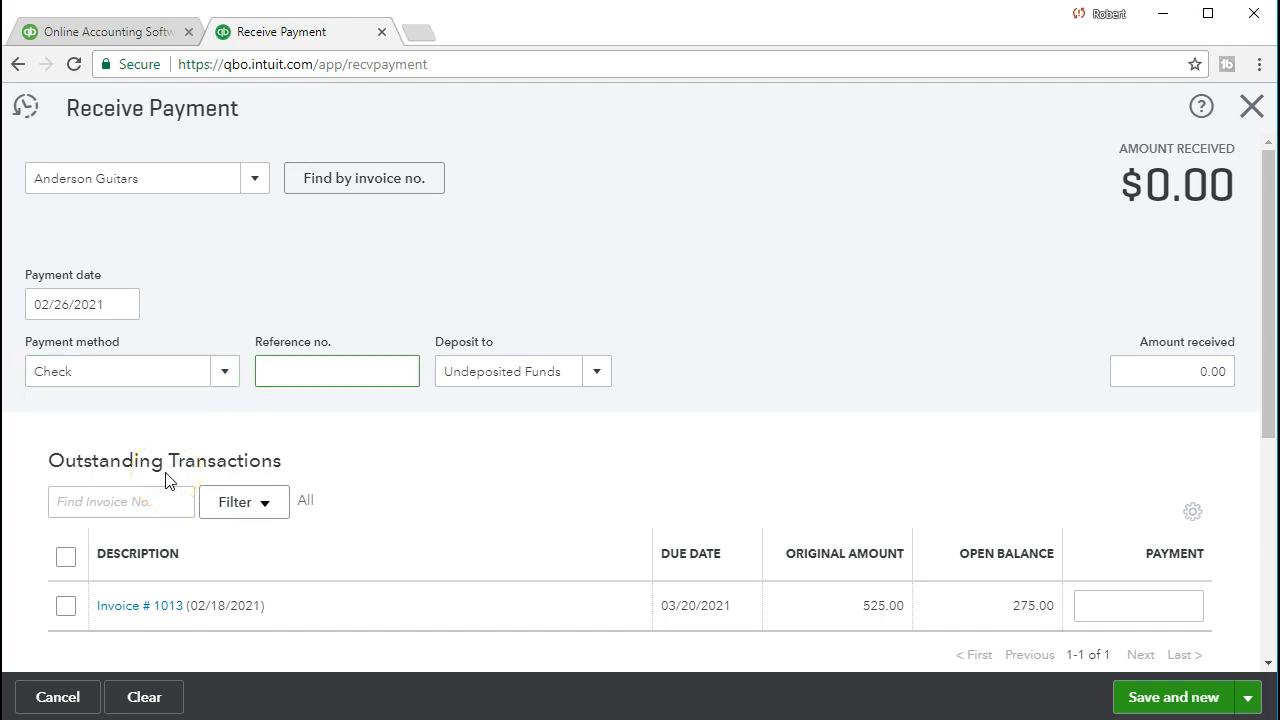
text(5321)
key(Tab)
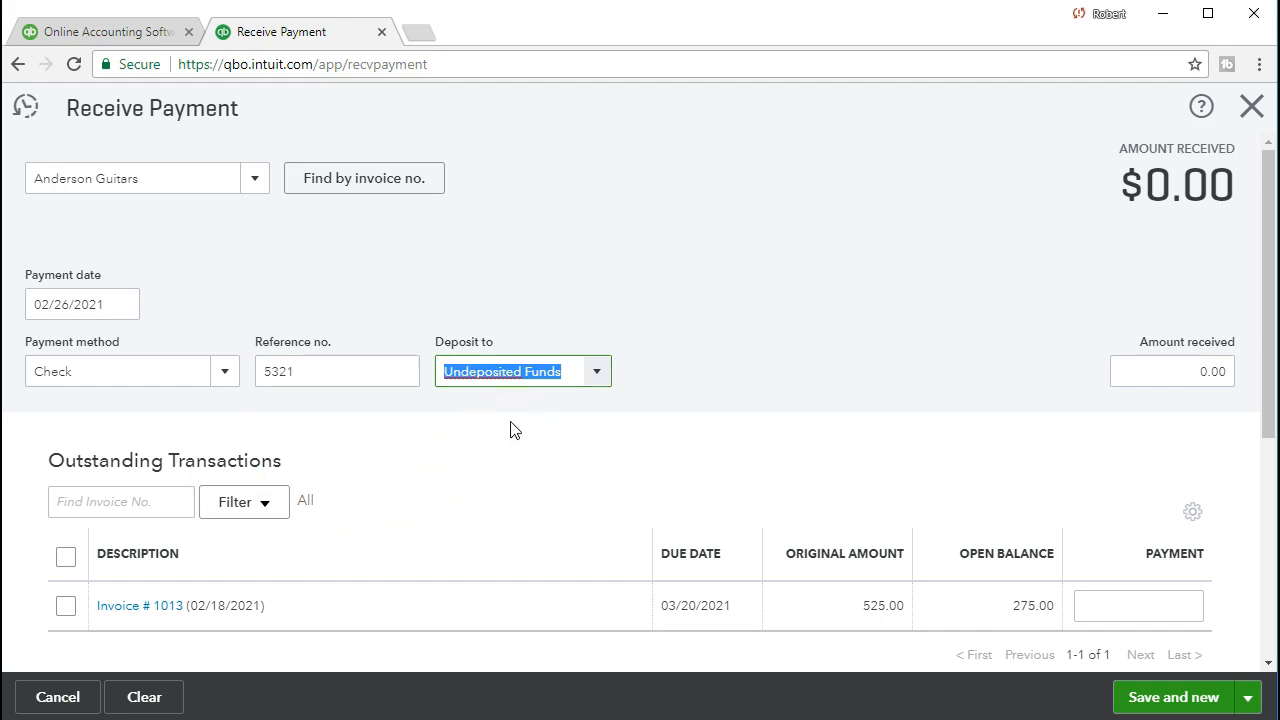
key(Tab)
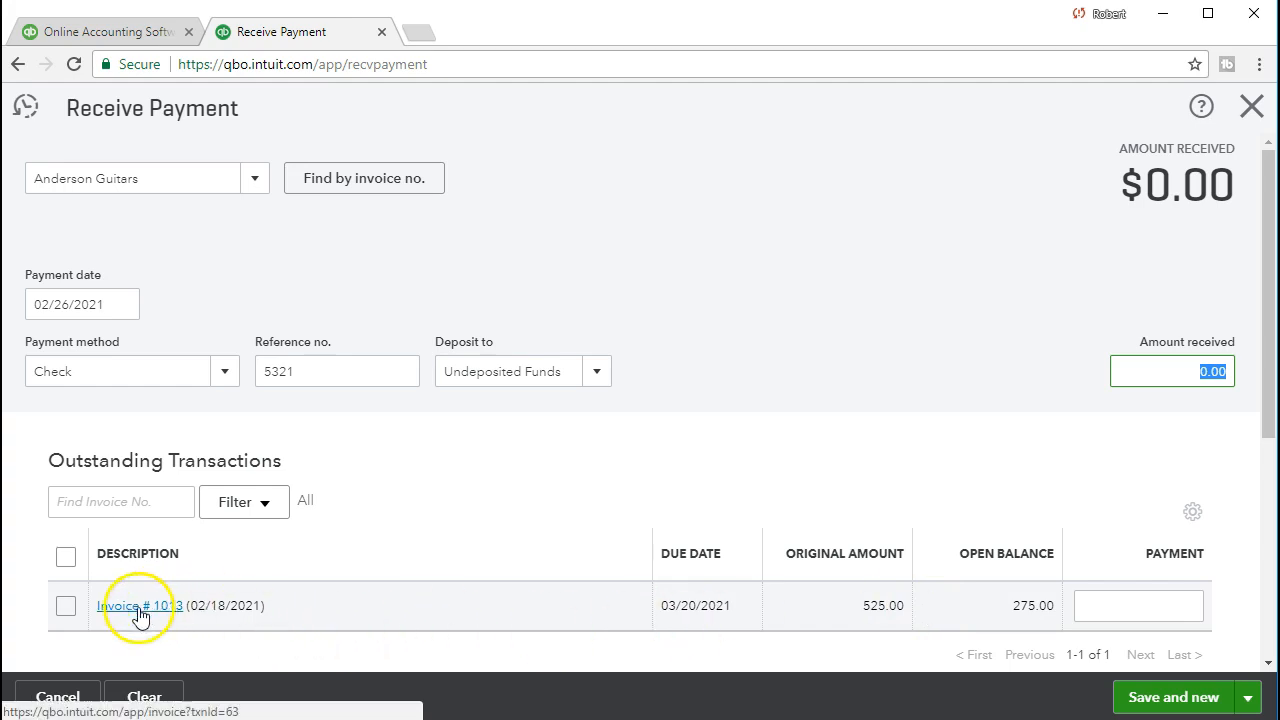
Apply the Anderson Guitars payment to the full open balance of Invoice # 1013 and review the form.
click(65, 606)
scroll(57, 614, down, 3)
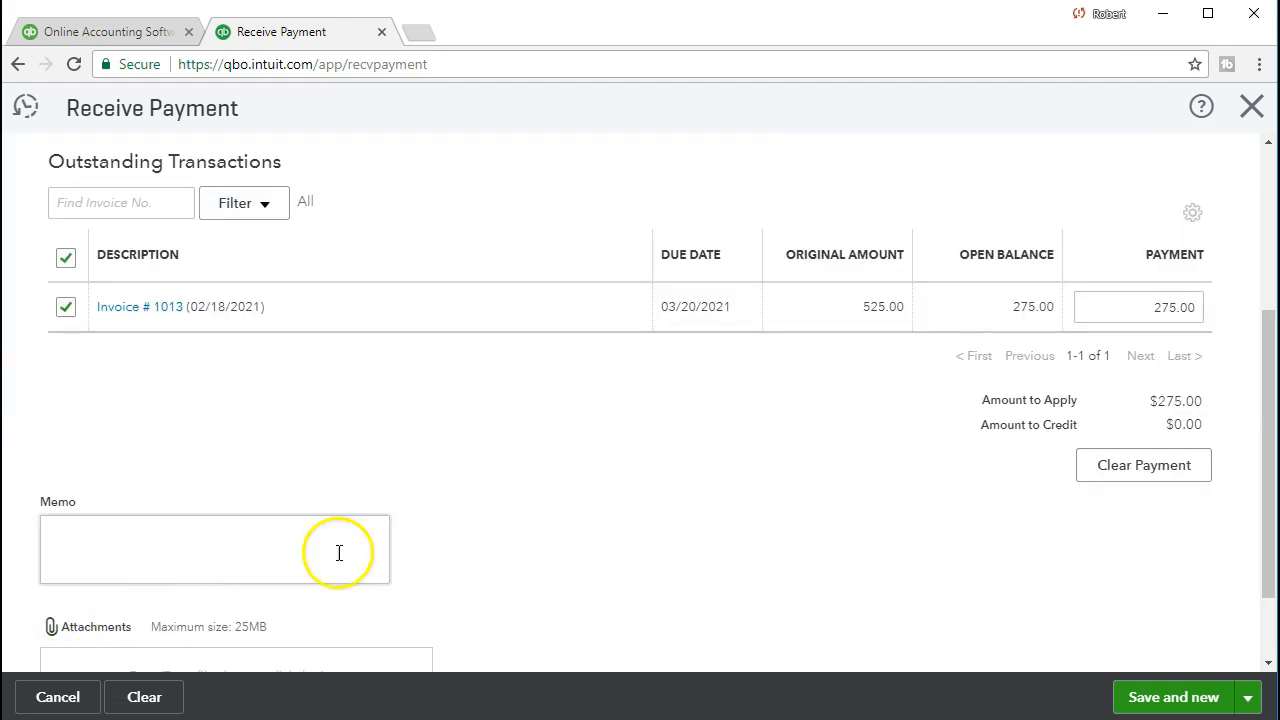
scroll(605, 524, up, 2)
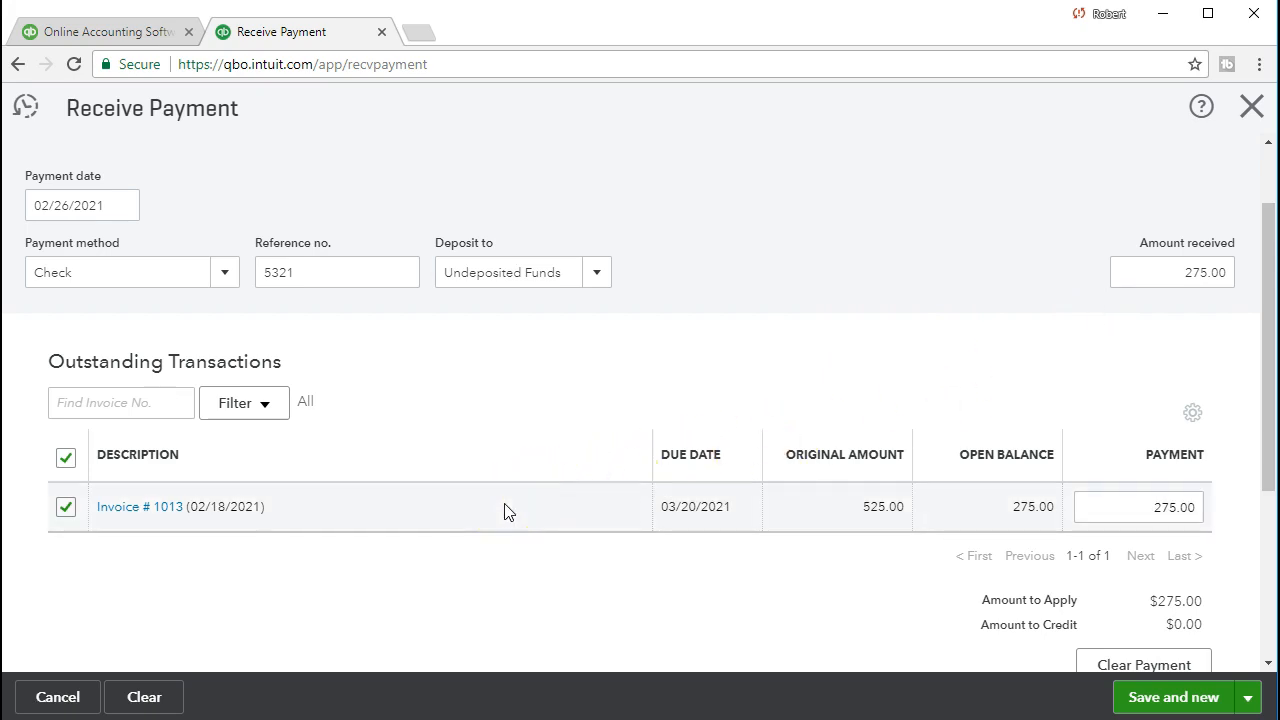
scroll(505, 511, down, 1)
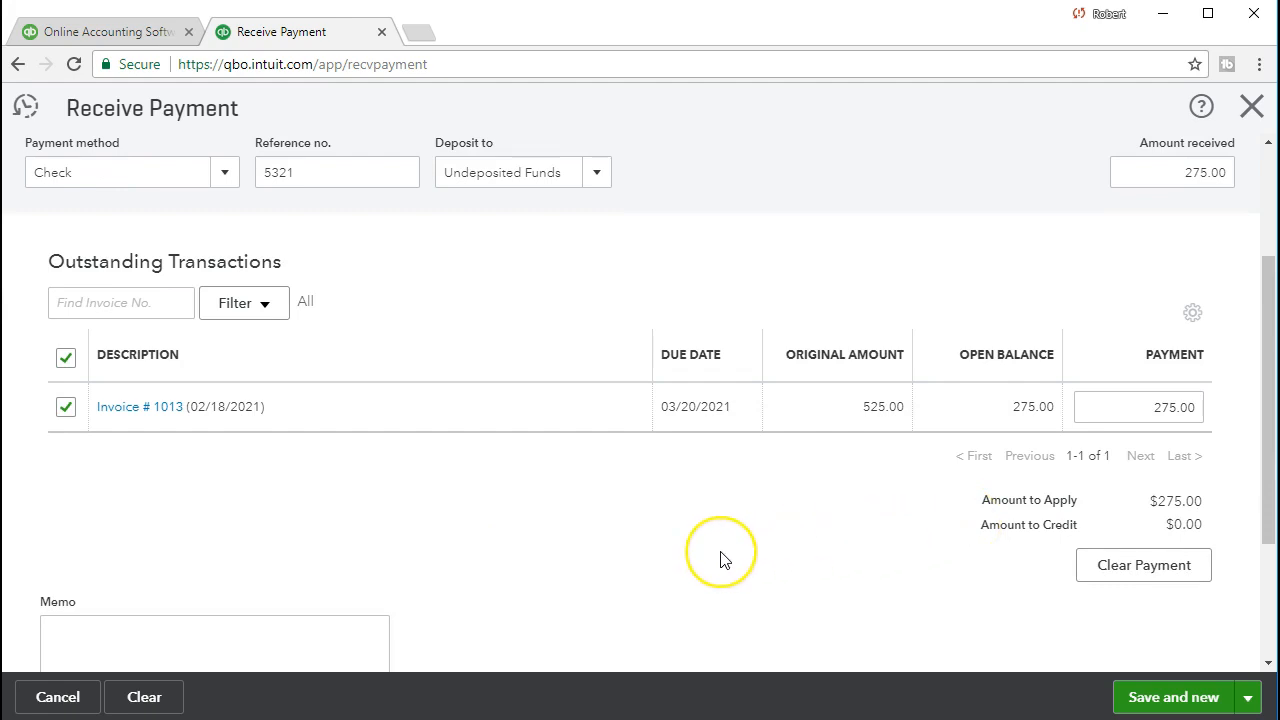
scroll(722, 557, up, 2)
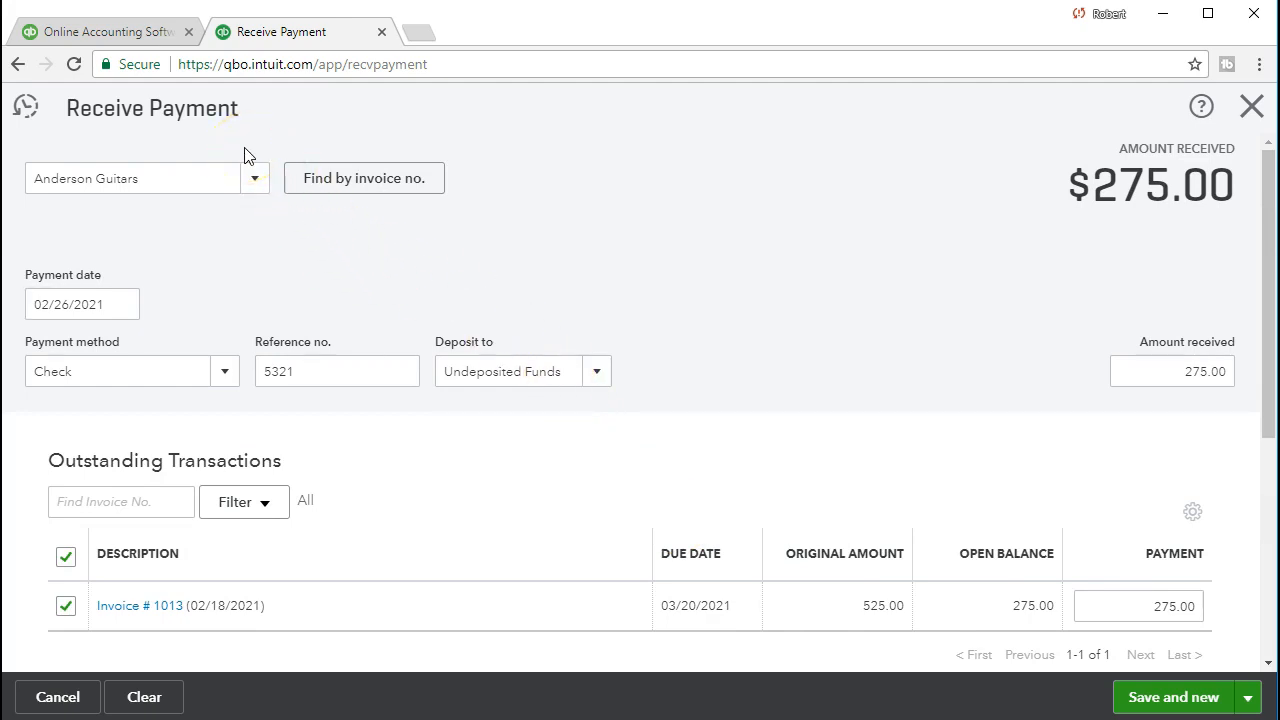
click(211, 189)
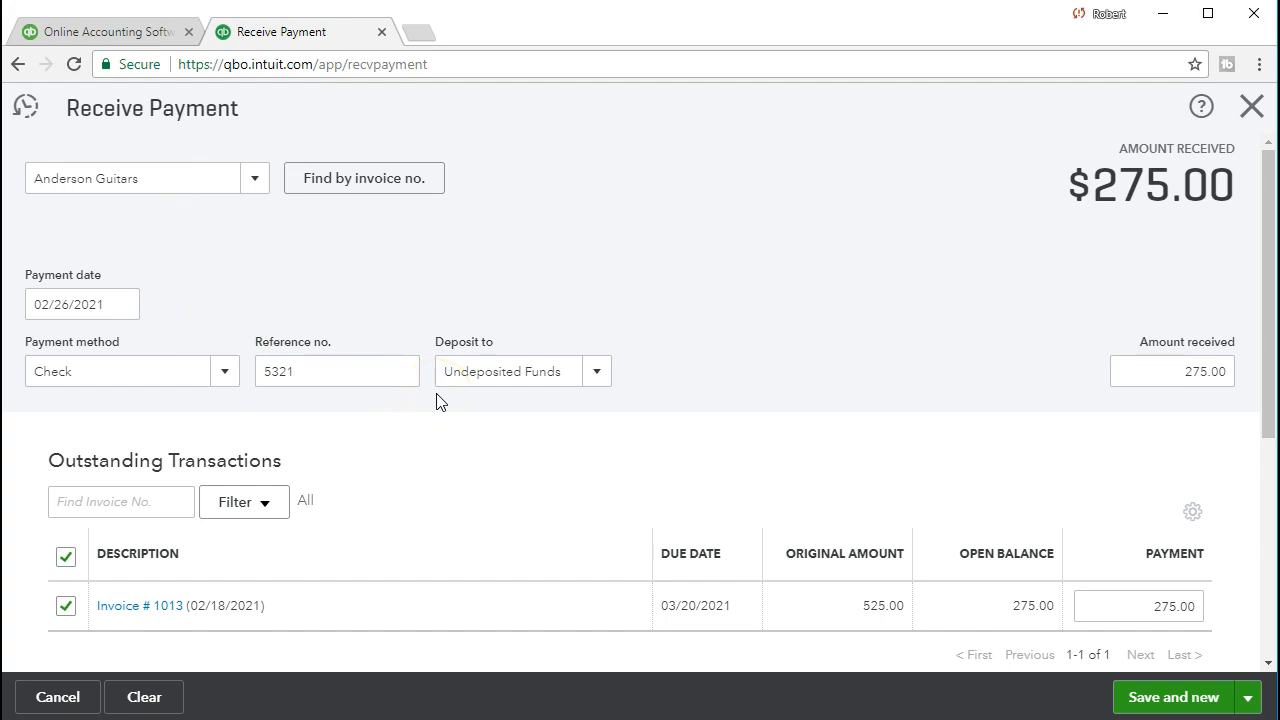
Save the Anderson Guitars payment and close the new blank payment form.
click(1135, 700)
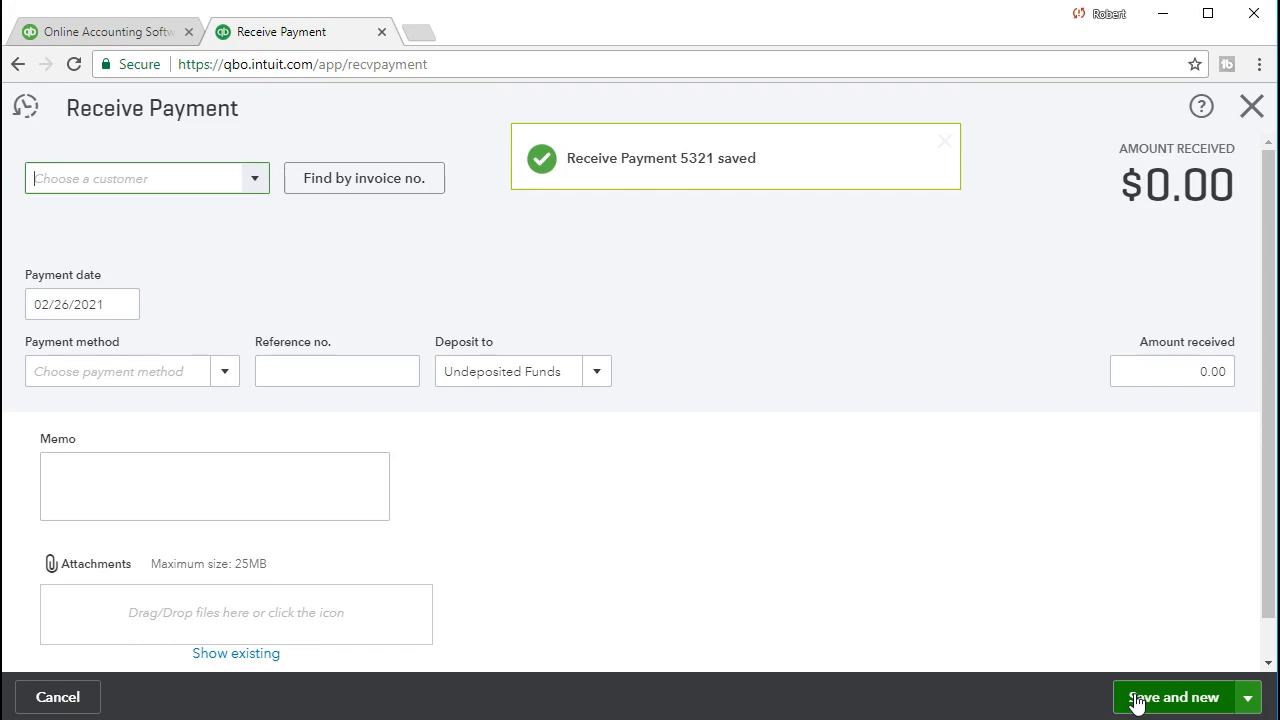
click(1252, 112)
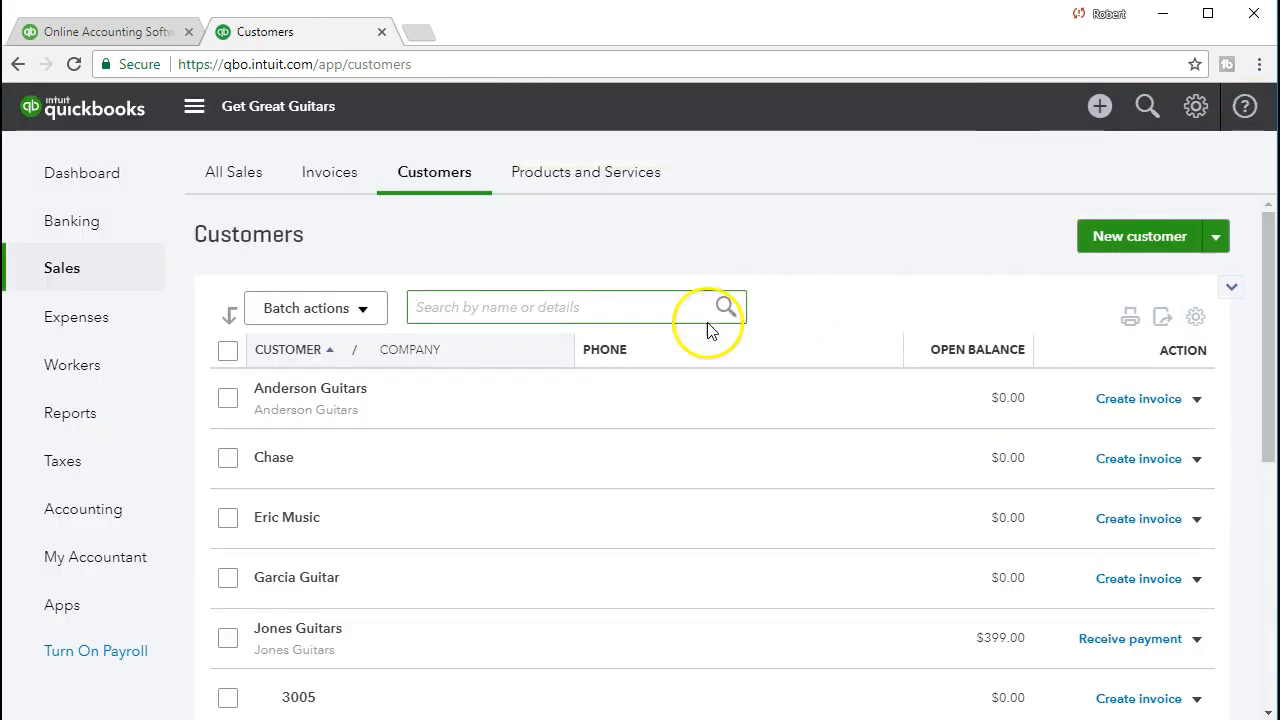
Open the Balance Sheet from the frequently run reports.
click(126, 426)
scroll(200, 437, down, 1)
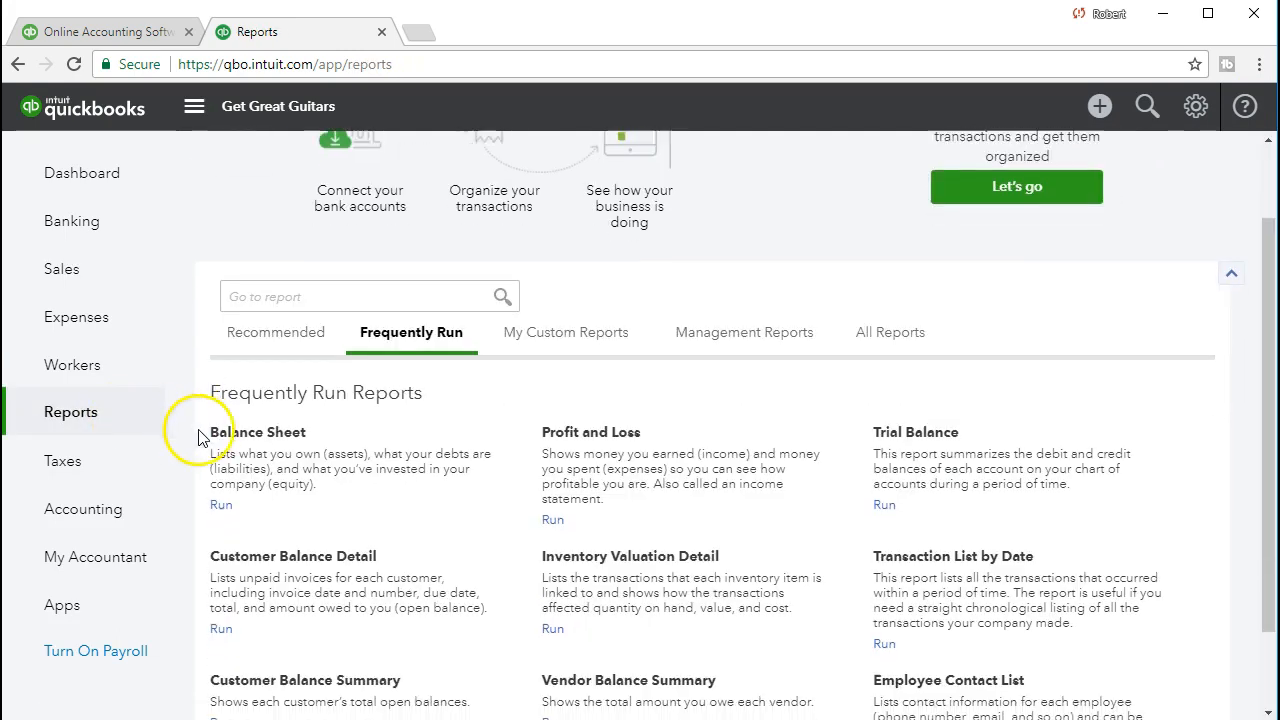
click(242, 437)
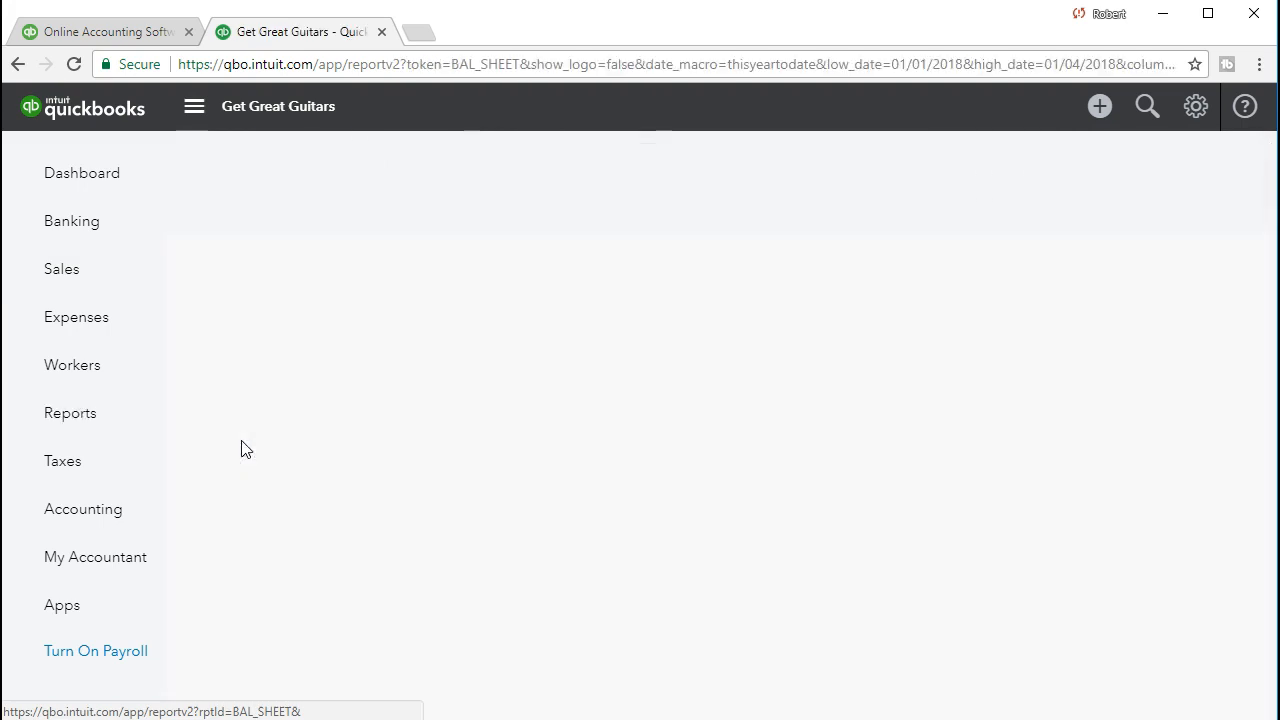
Run the Balance Sheet for the period 02/01/2021 to 02/28/2021.
drag(502, 199, 350, 190)
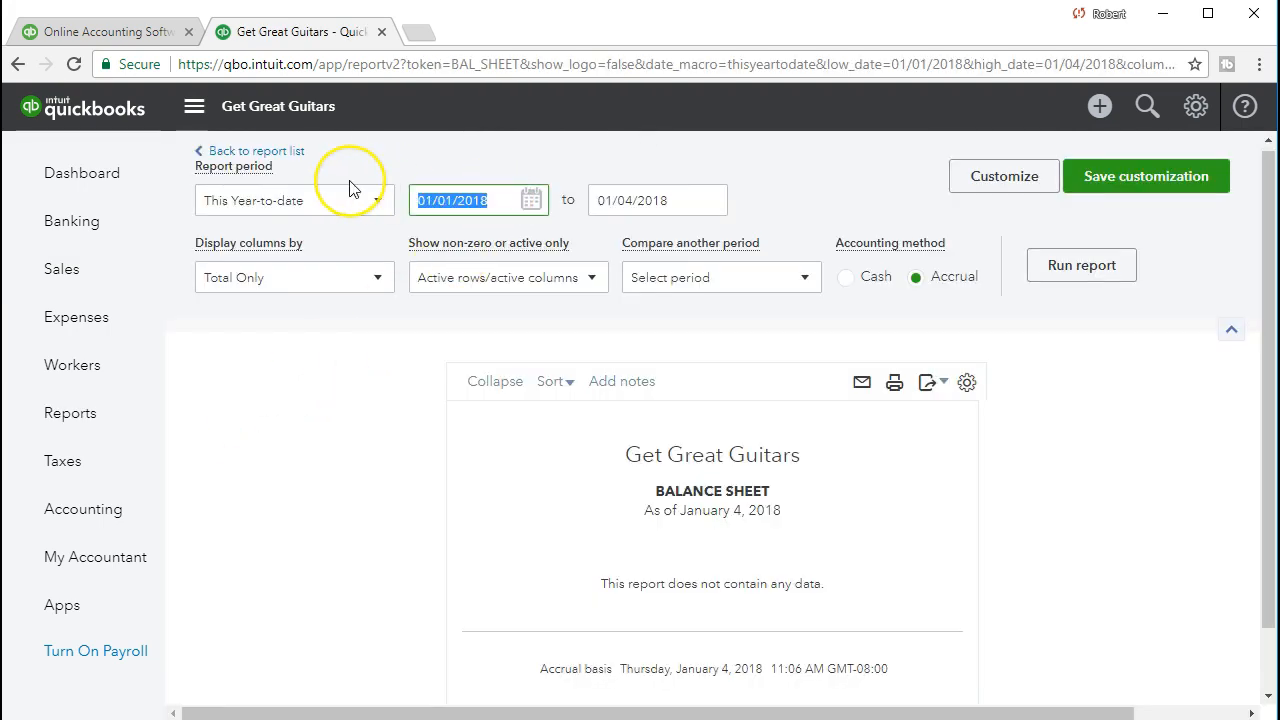
text(0)
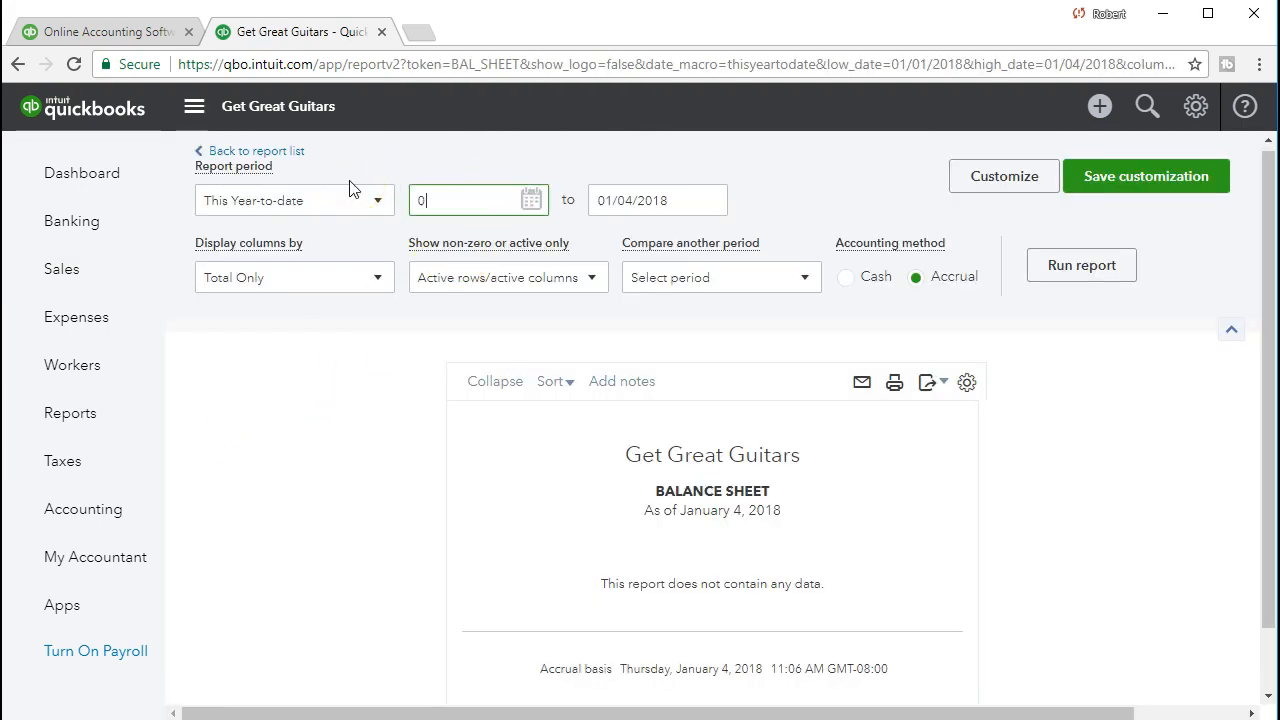
text(2/01/2021)
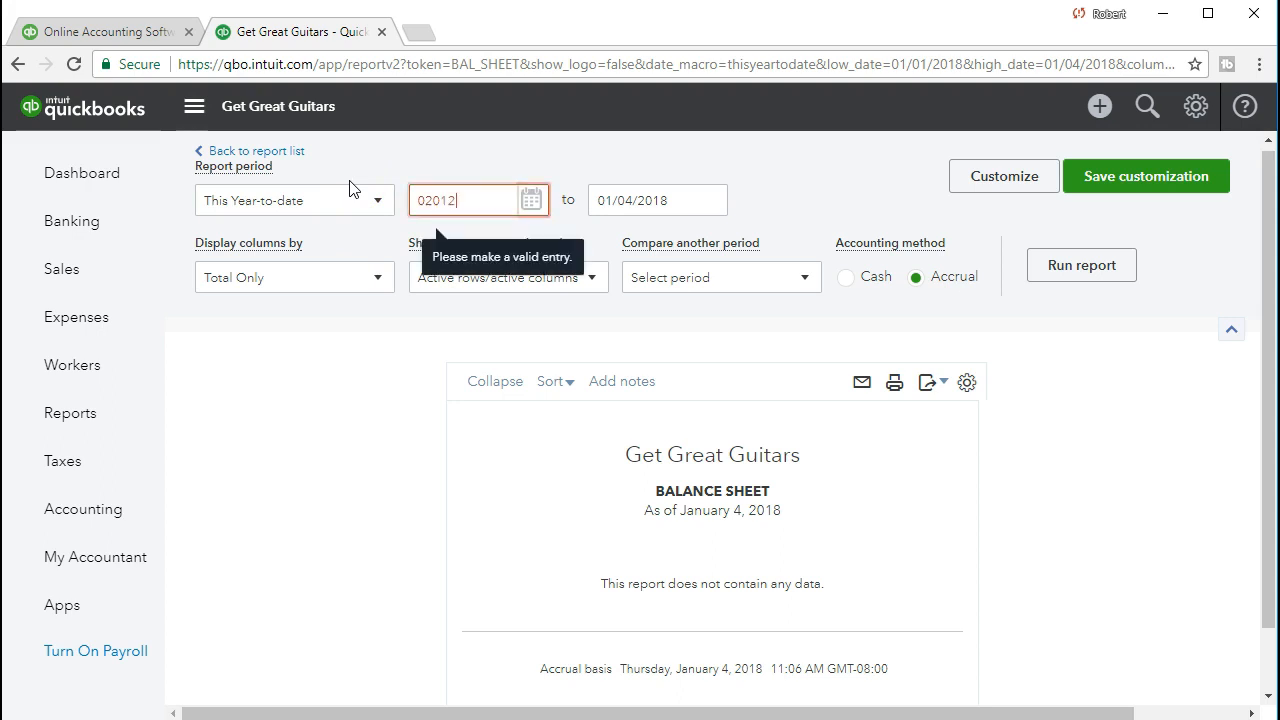
key(Tab)
text(02/28/2021)
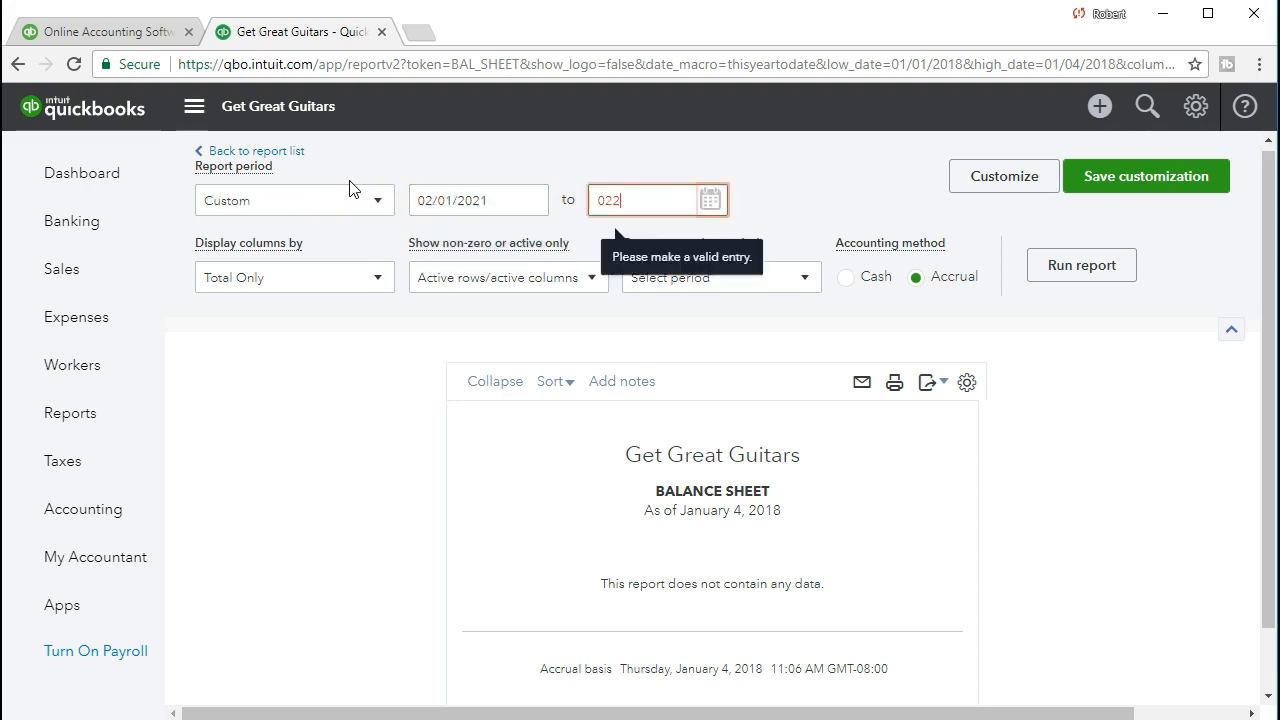
key(Tab)
click(389, 216)
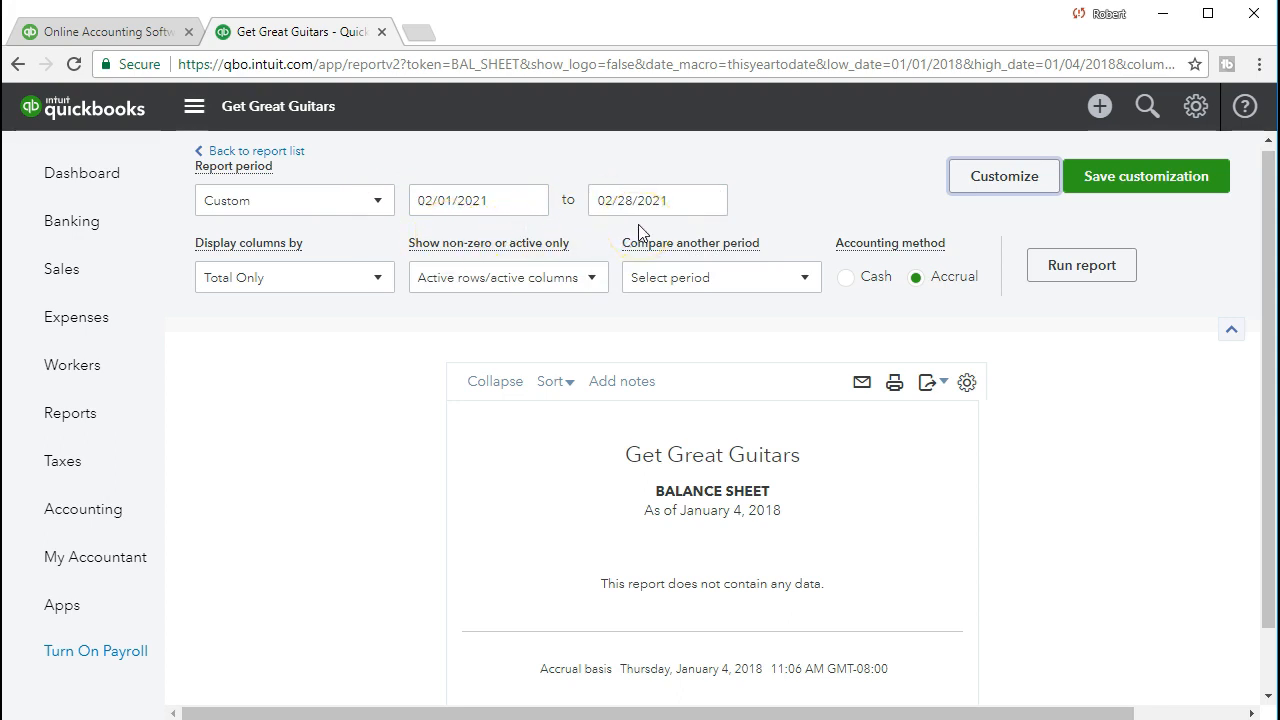
click(1040, 283)
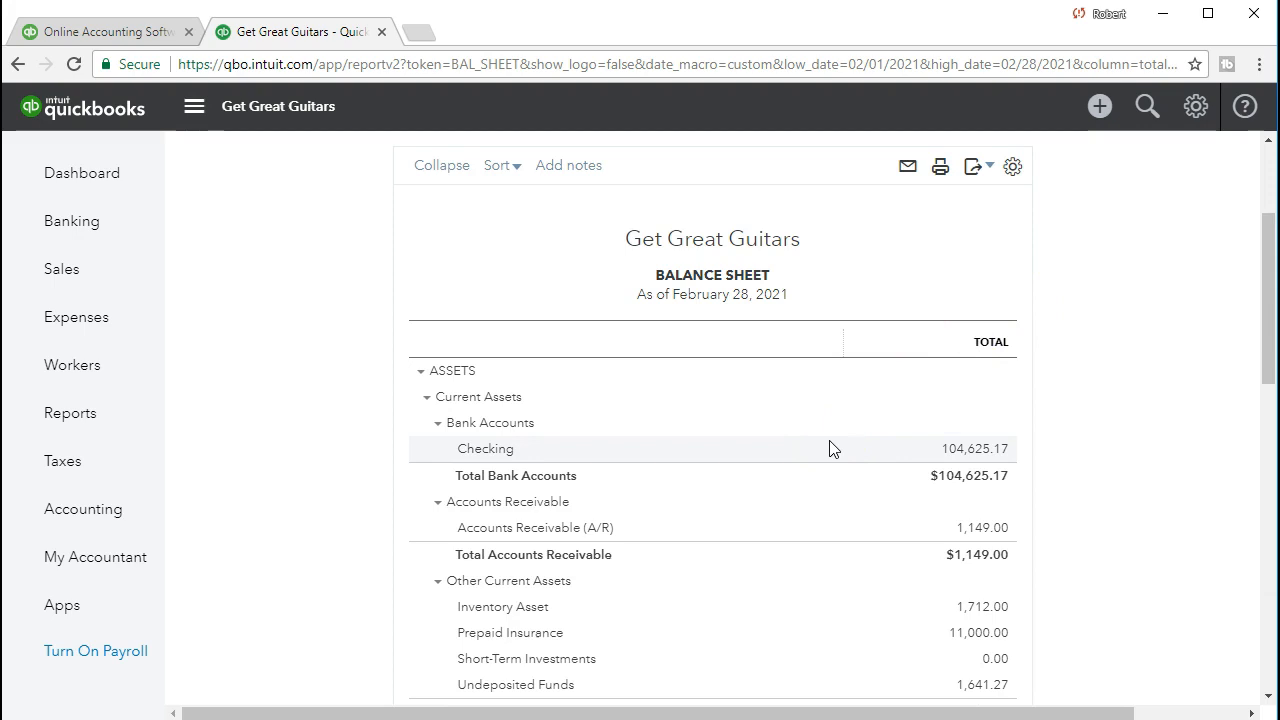
Open the transaction detail behind the Undeposited Funds balance and examine the two 02/26/2021 payments.
scroll(830, 449, down, 1)
scroll(826, 451, down, 2)
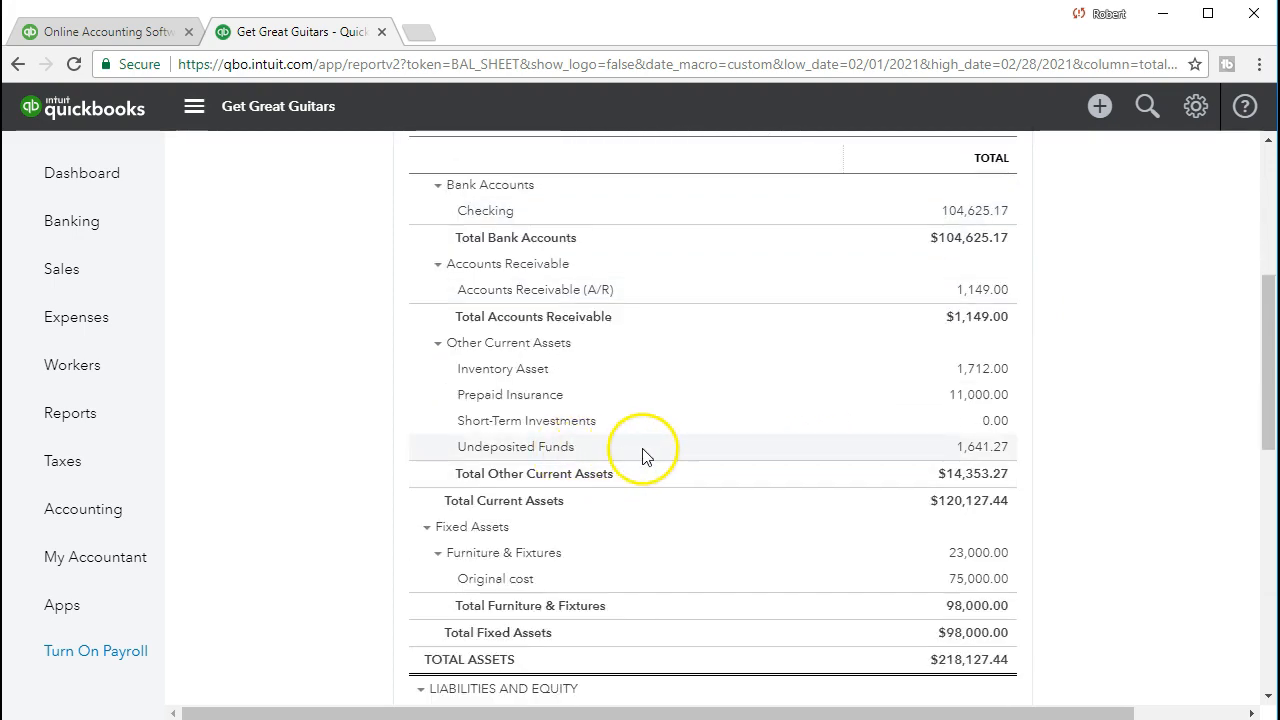
click(999, 457)
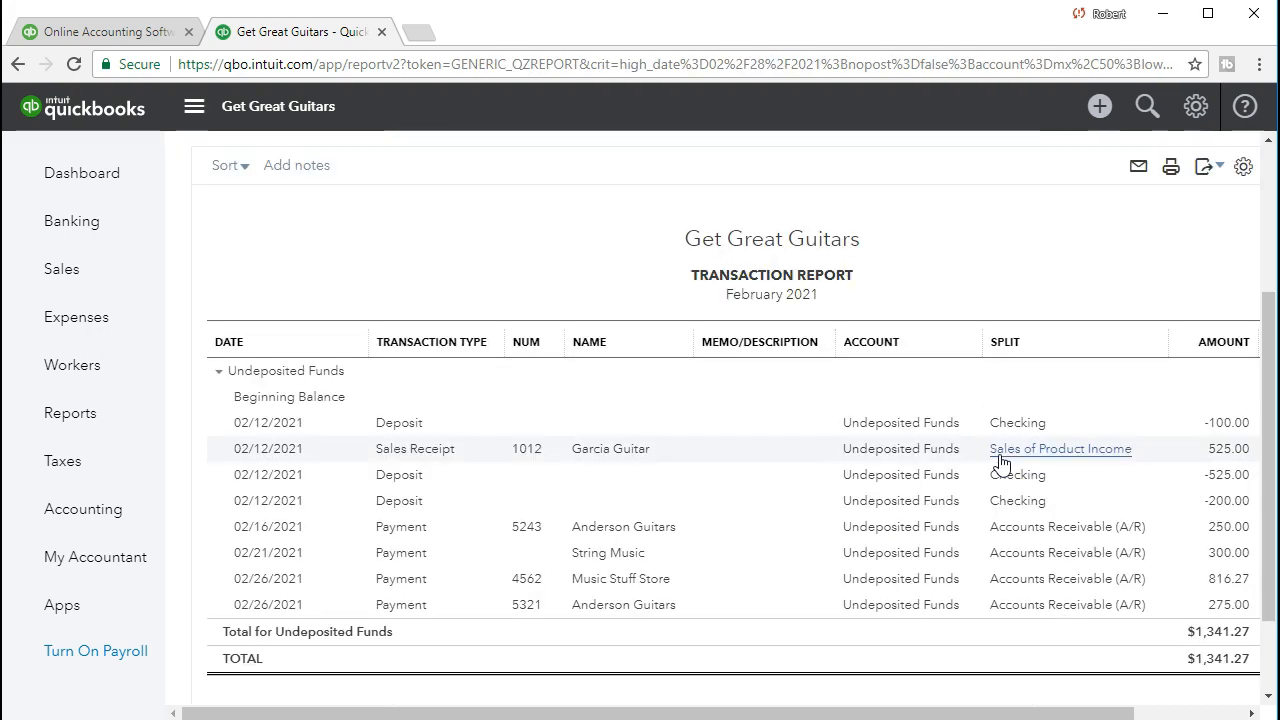
scroll(1005, 540, down, 1)
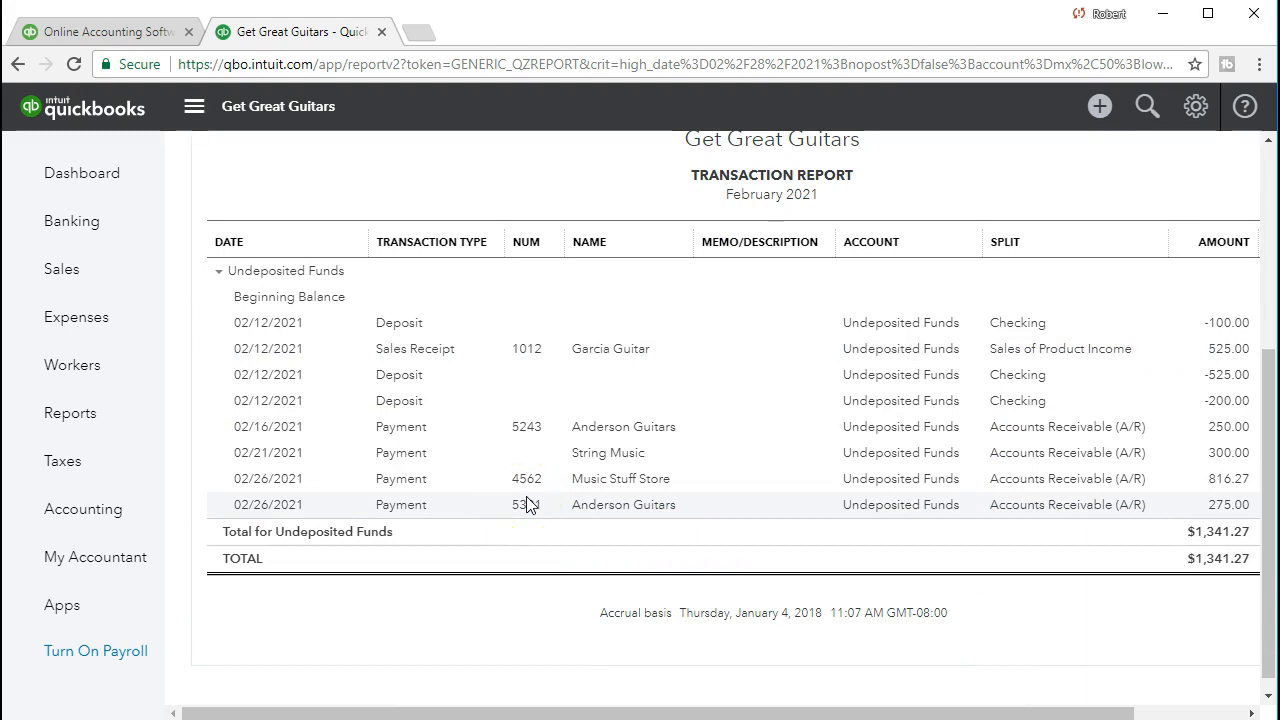
click(563, 520)
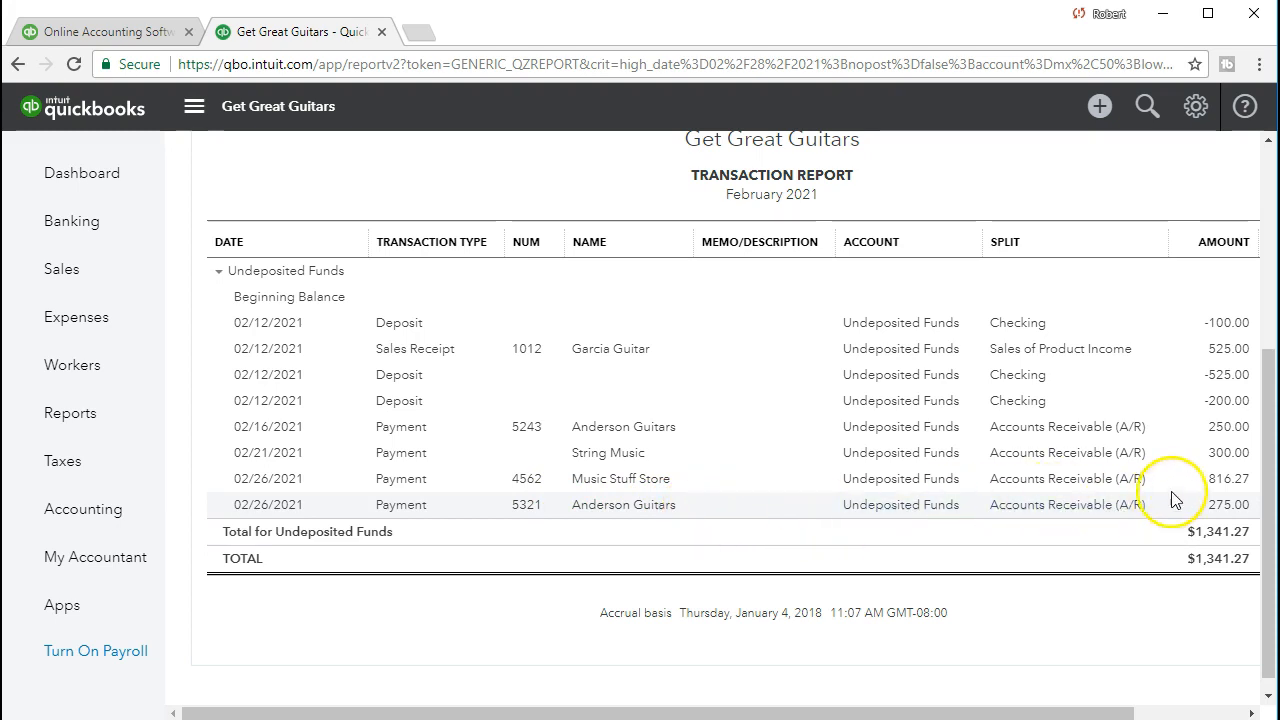
Open the Music Stuff Store payment 4562 from the transaction report, check its details and close it.
click(1222, 483)
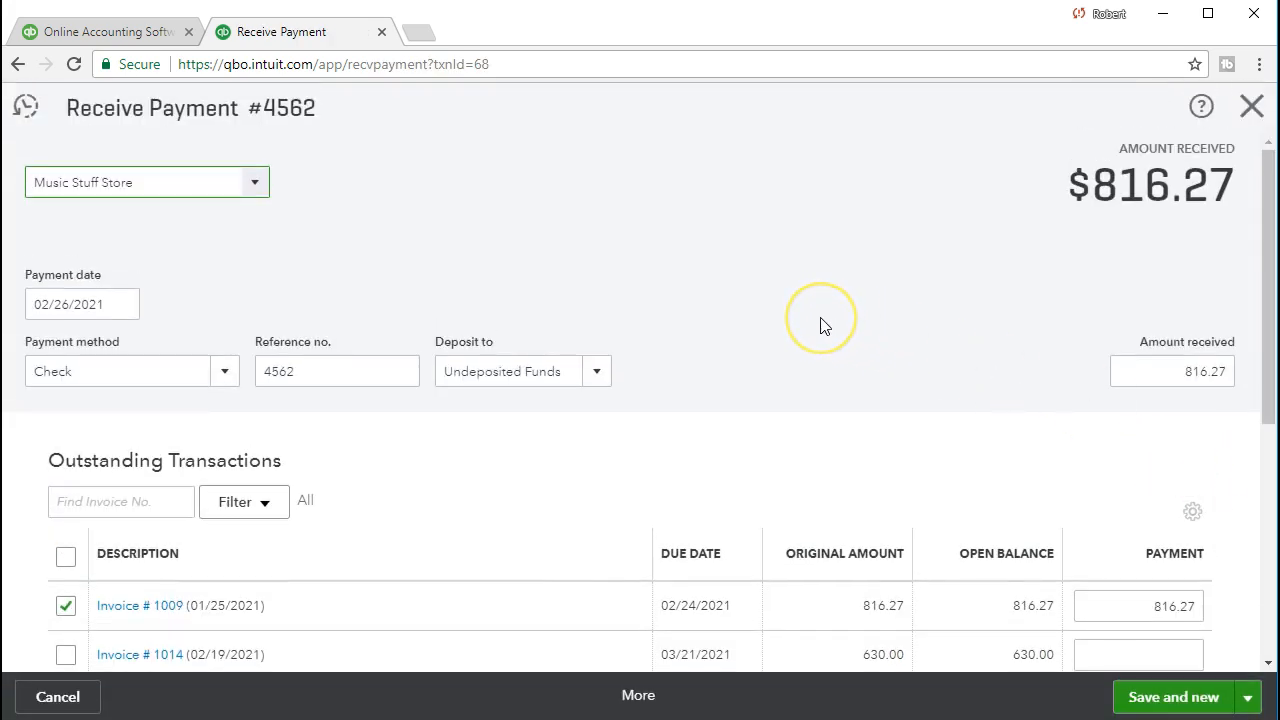
scroll(820, 326, down, 1)
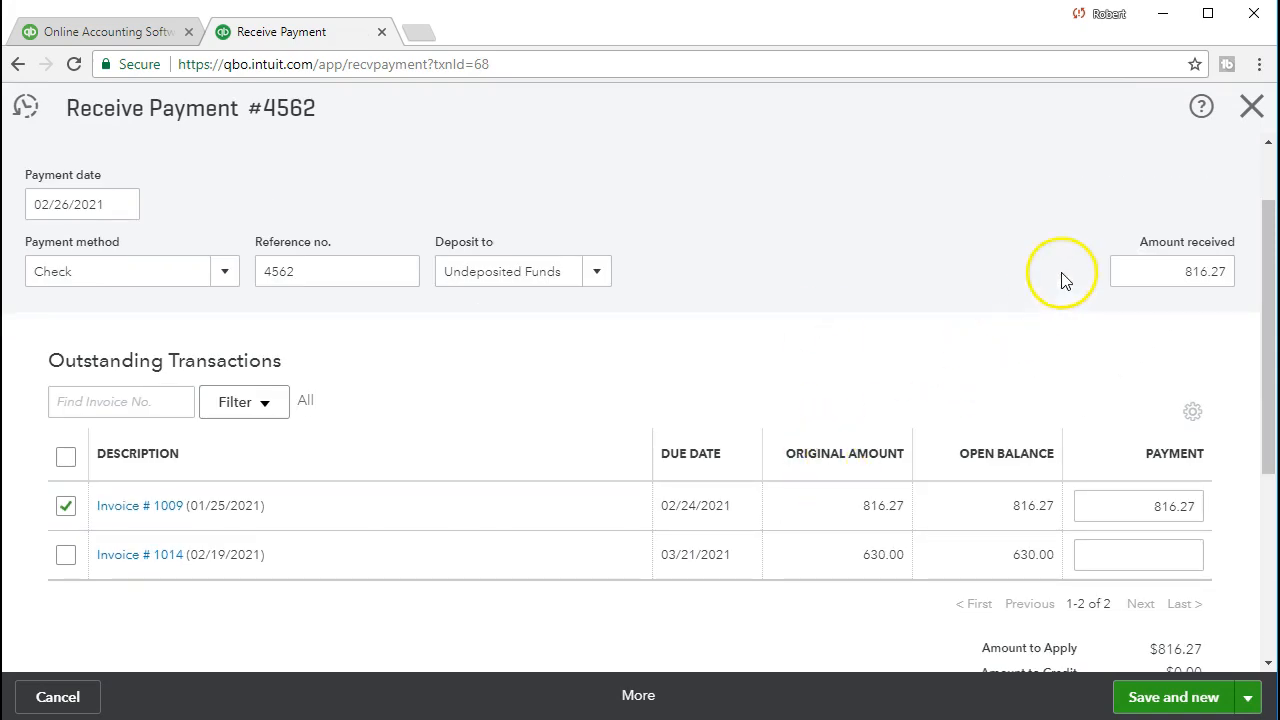
click(1251, 124)
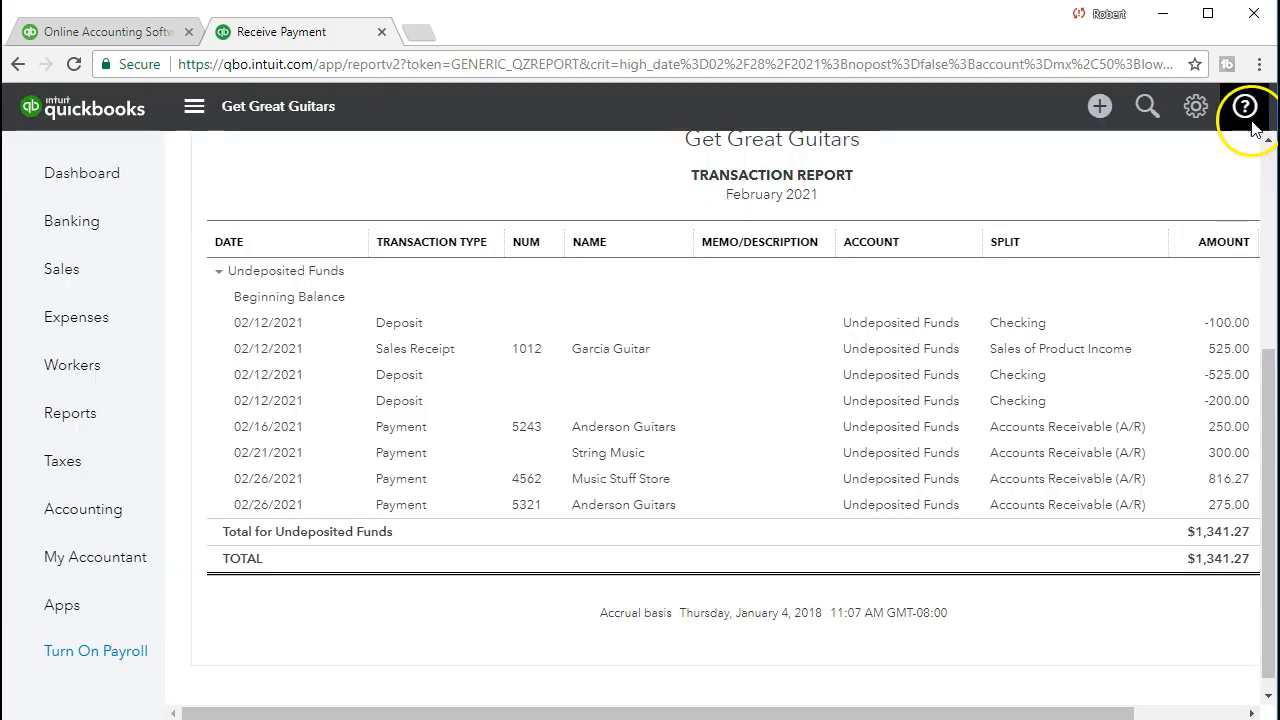
Open the Anderson Guitars payment 5321 from the transaction report, check its details and close it.
click(1229, 508)
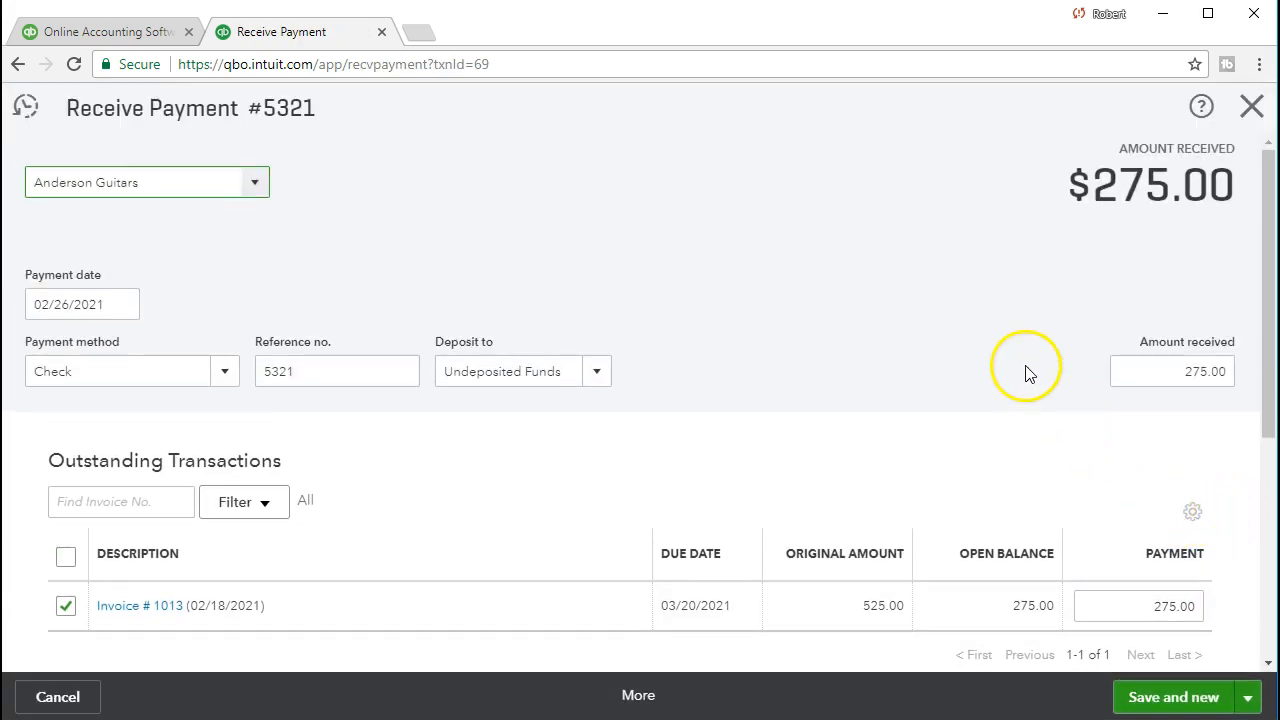
scroll(1010, 350, down, 1)
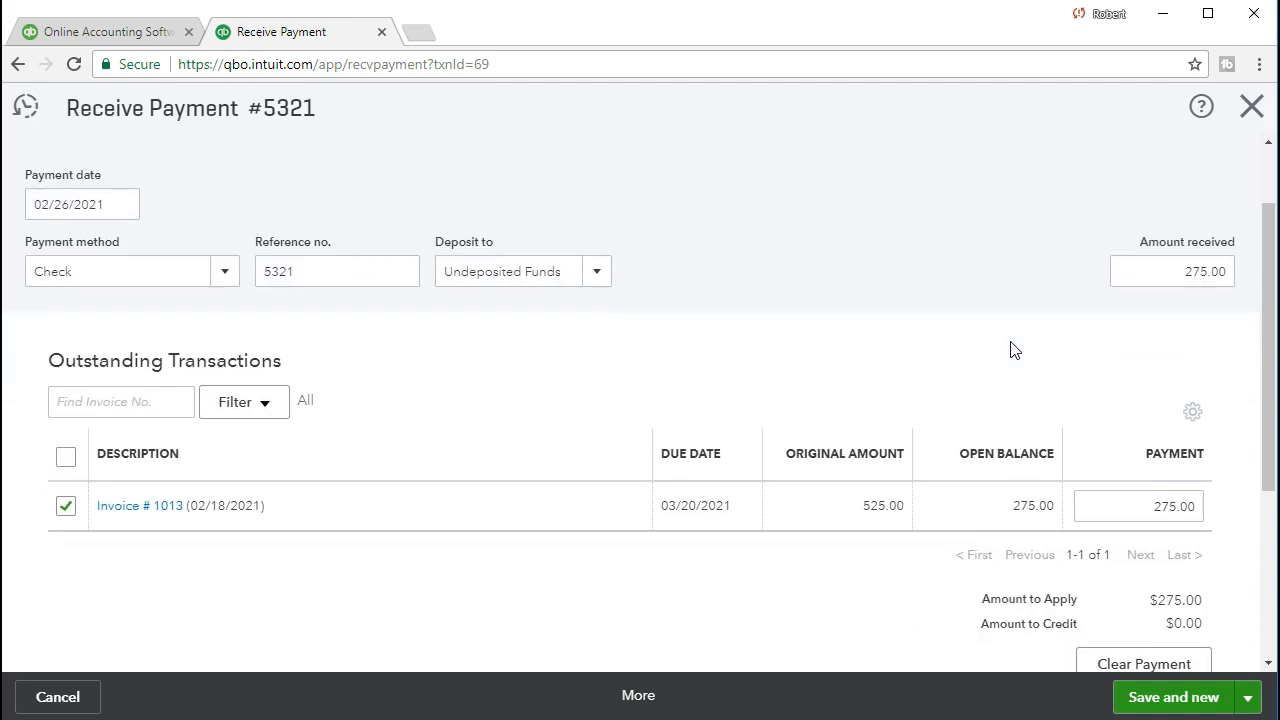
click(1251, 106)
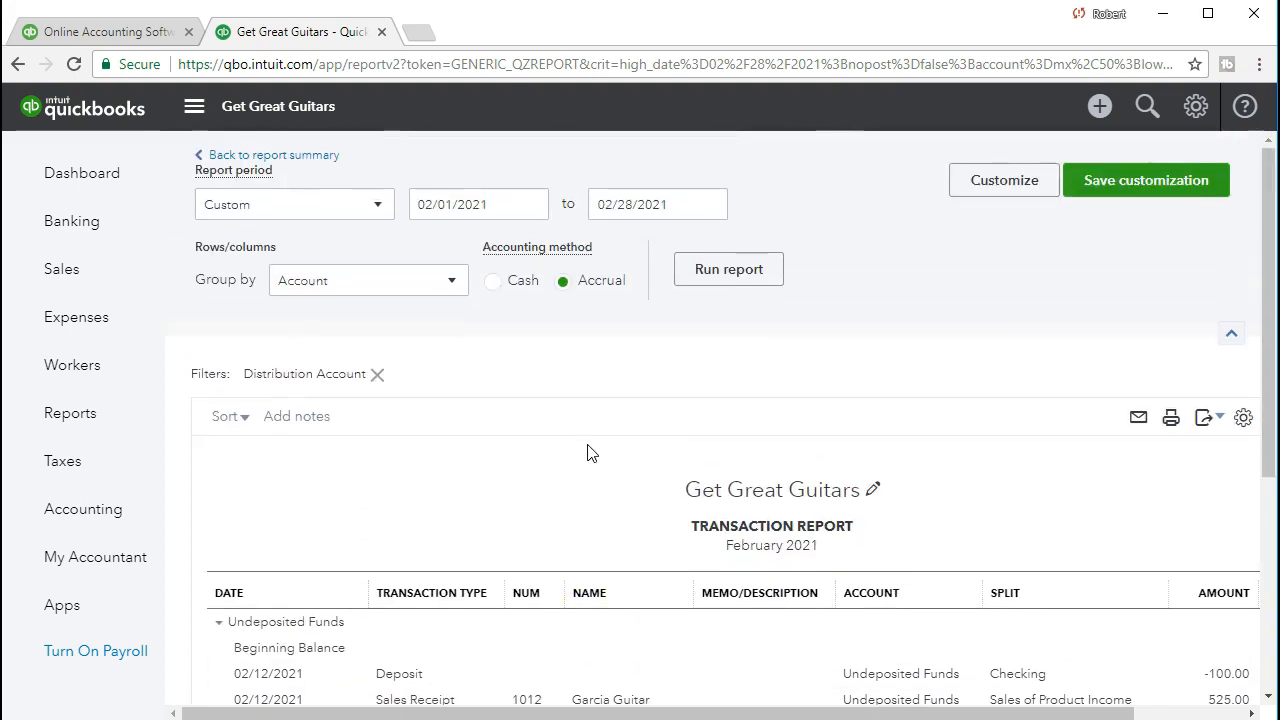
Return to the Balance Sheet, open the Accounts Receivable (A/R) transaction detail and examine its amount and balance columns.
click(322, 158)
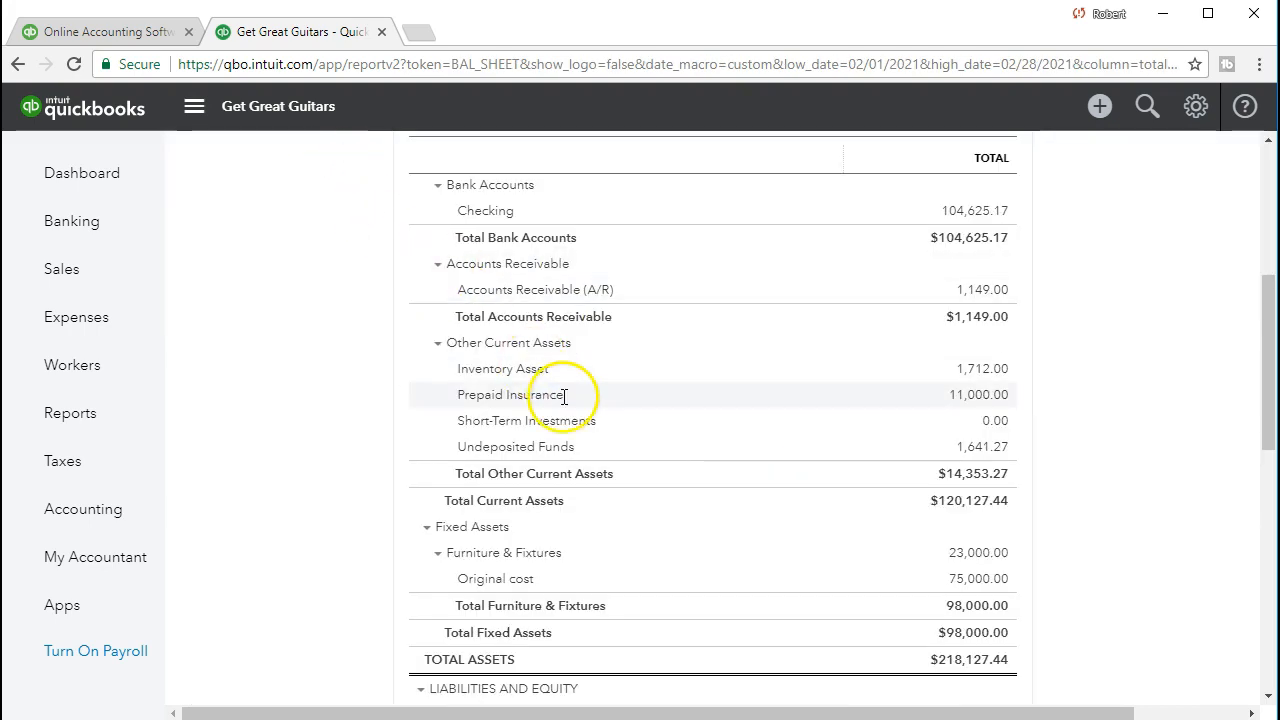
scroll(564, 400, up, 3)
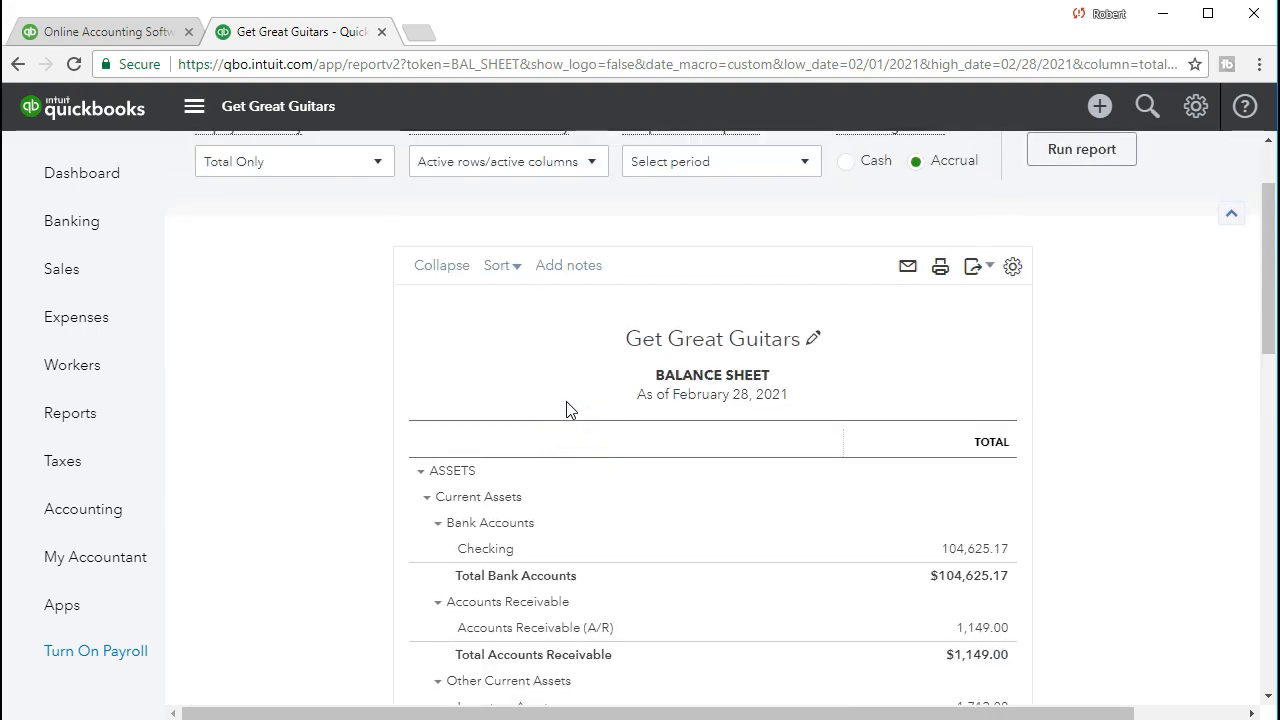
scroll(566, 401, down, 1)
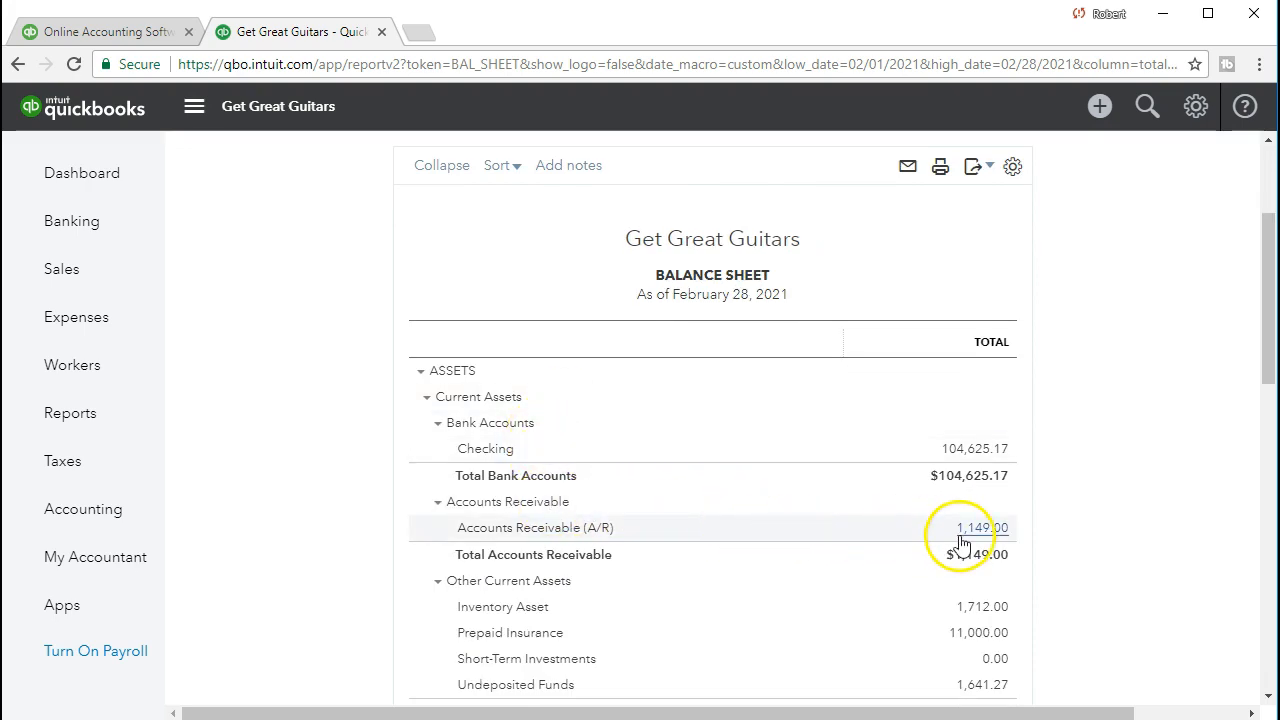
click(1008, 532)
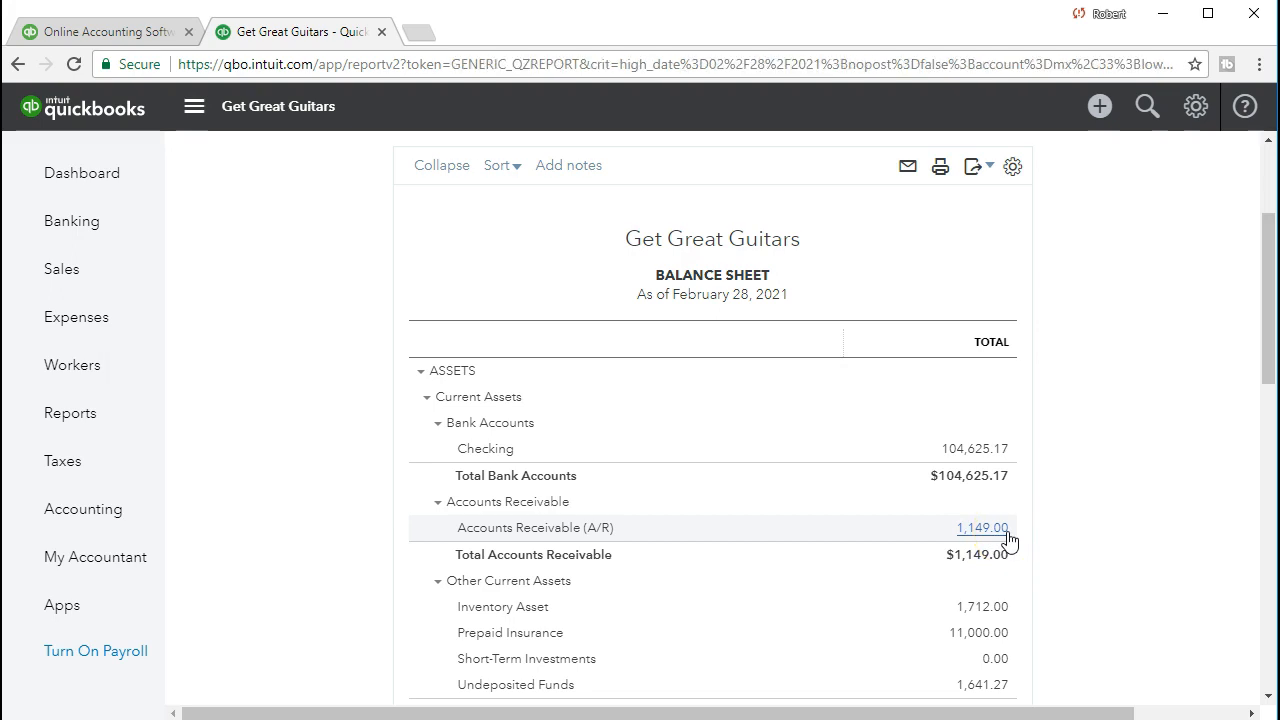
scroll(1035, 533, down, 1)
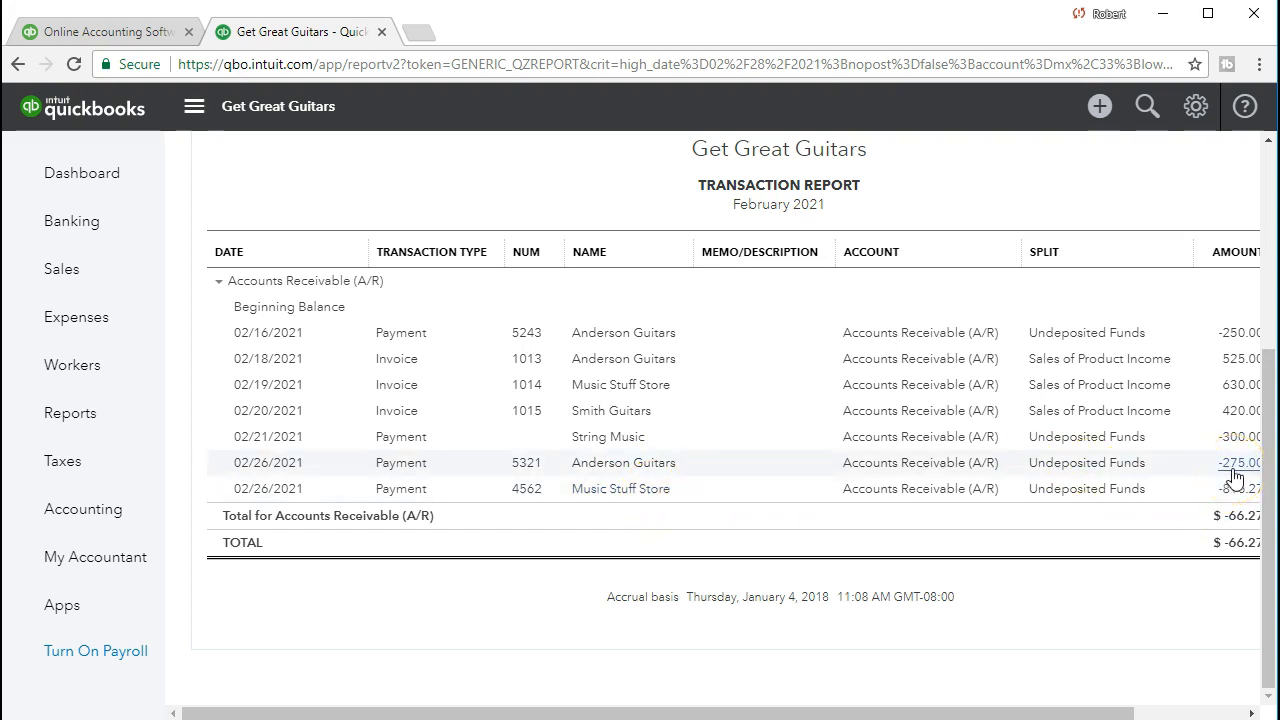
drag(1130, 712, 1206, 712)
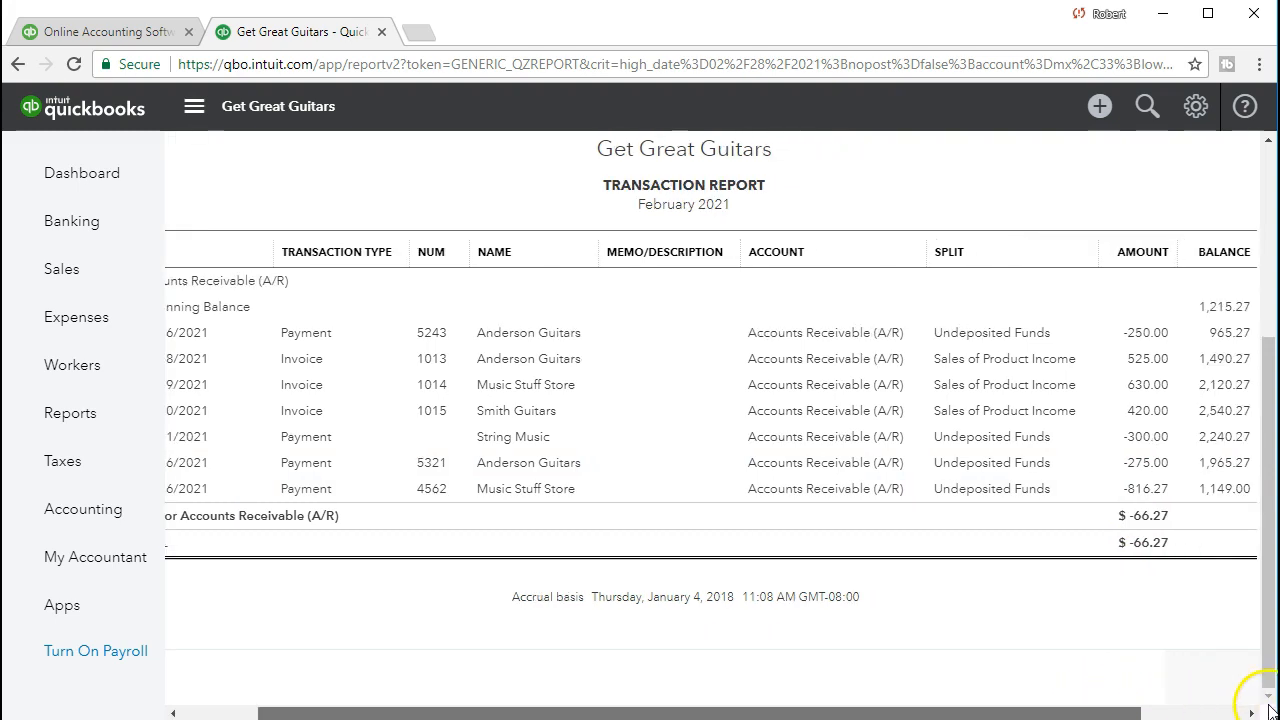
Open the Anderson Guitars payment 5321 from the Accounts Receivable transaction report, check the applied invoice and close it.
click(1148, 463)
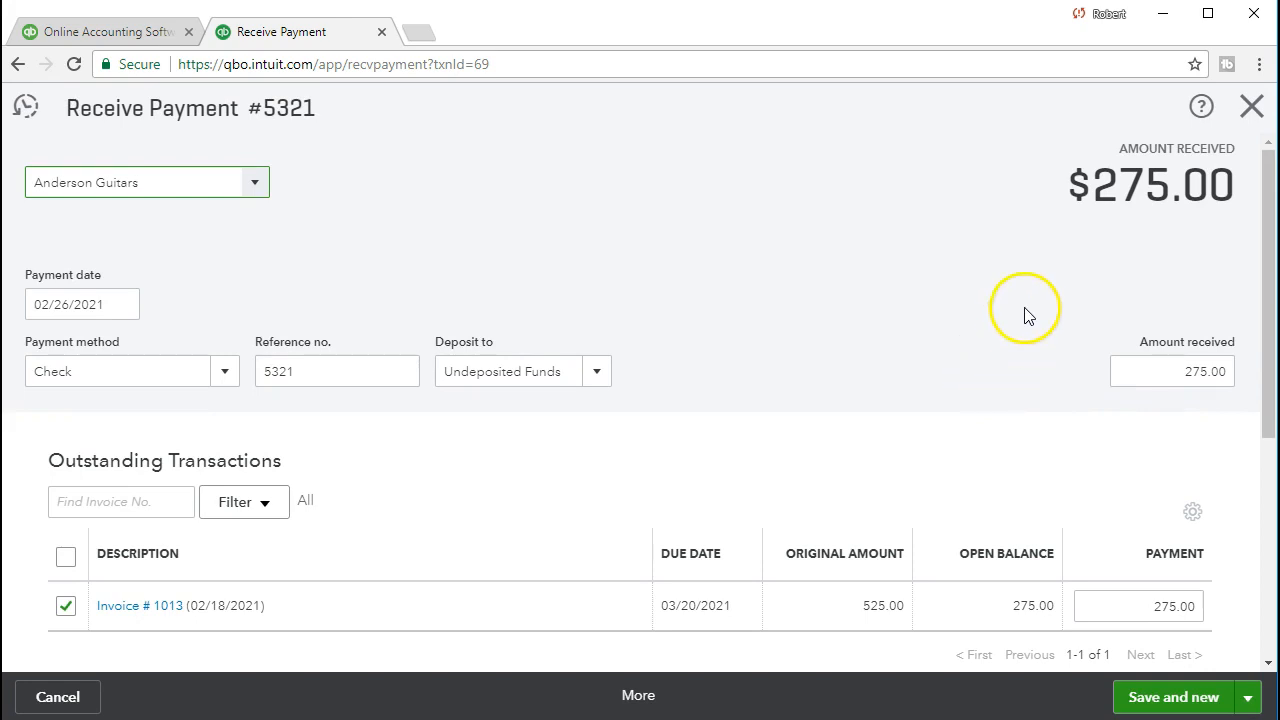
click(1251, 106)
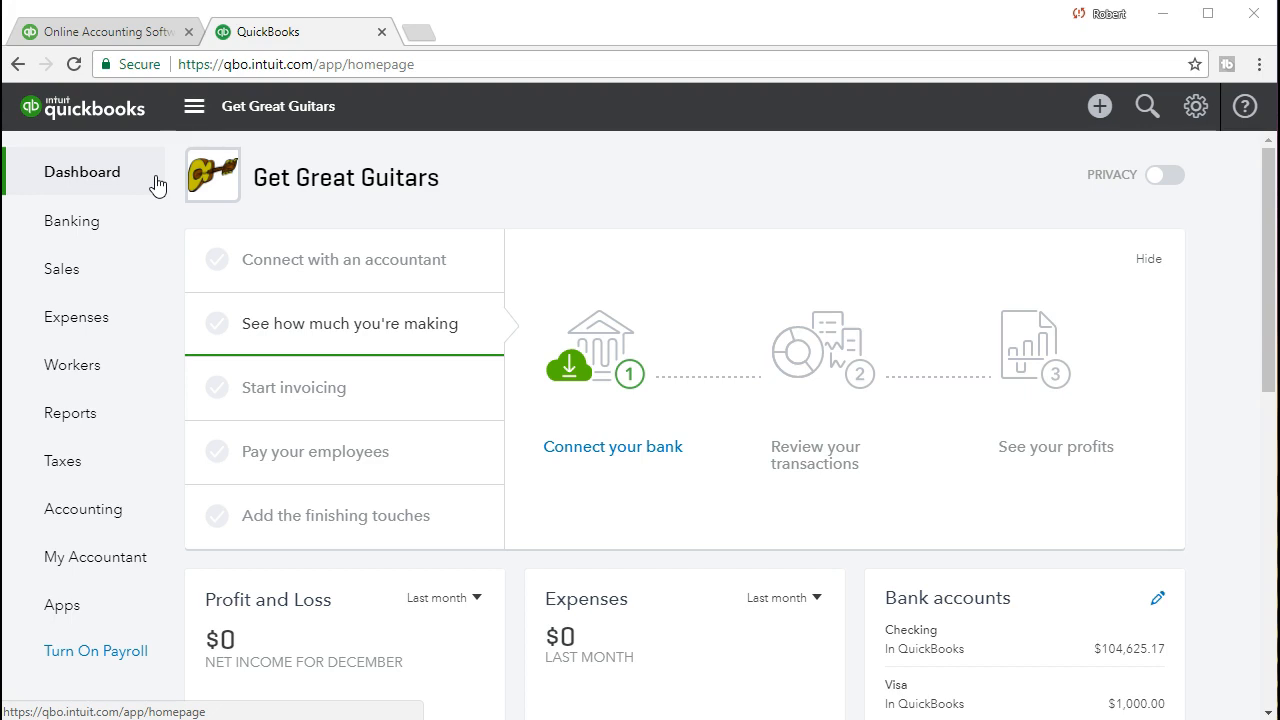
Run the Balance Sheet report for 02/01/2021 to 02/28/2021 and examine the Checking, Accounts Receivable and Undeposited Funds balances.
click(132, 427)
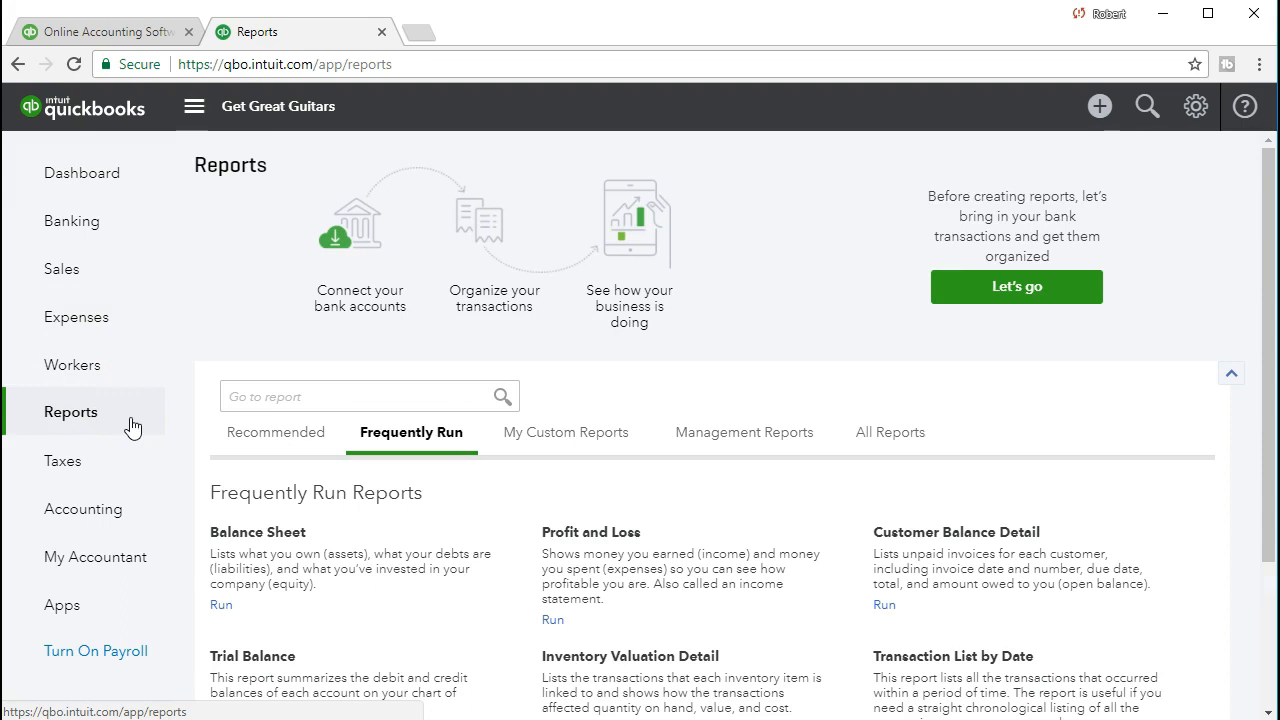
click(251, 541)
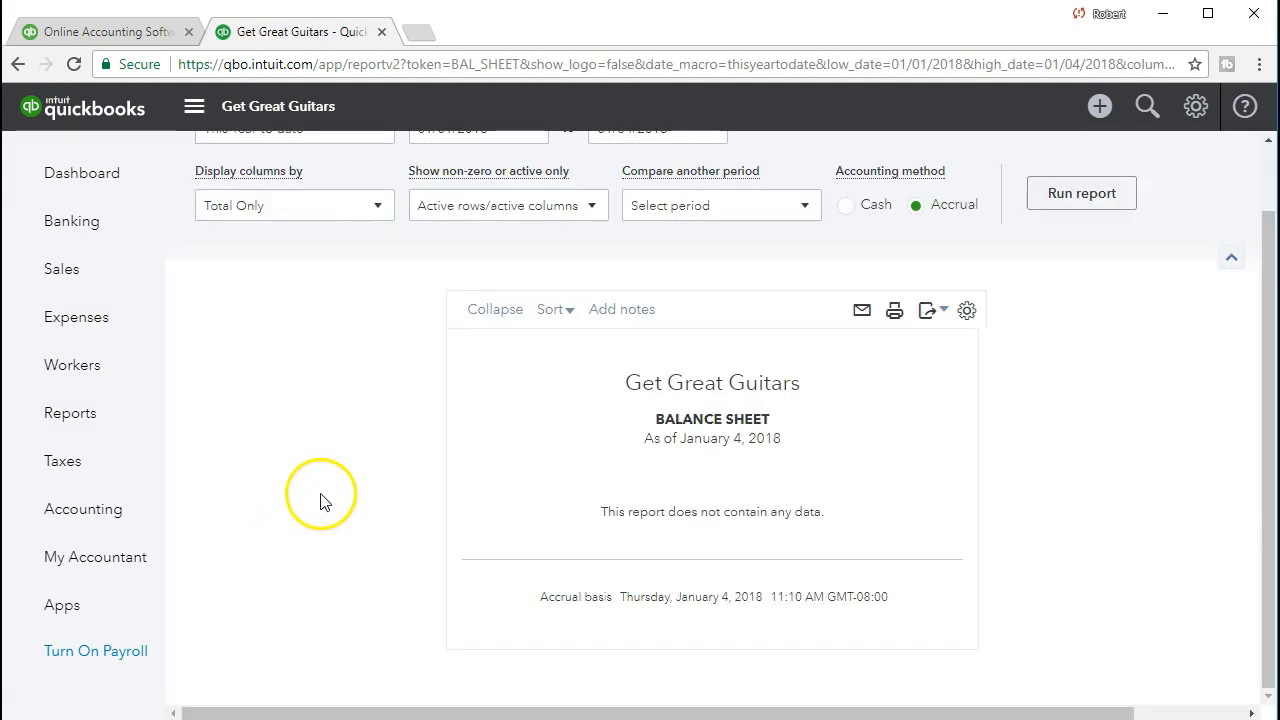
drag(504, 207, 386, 194)
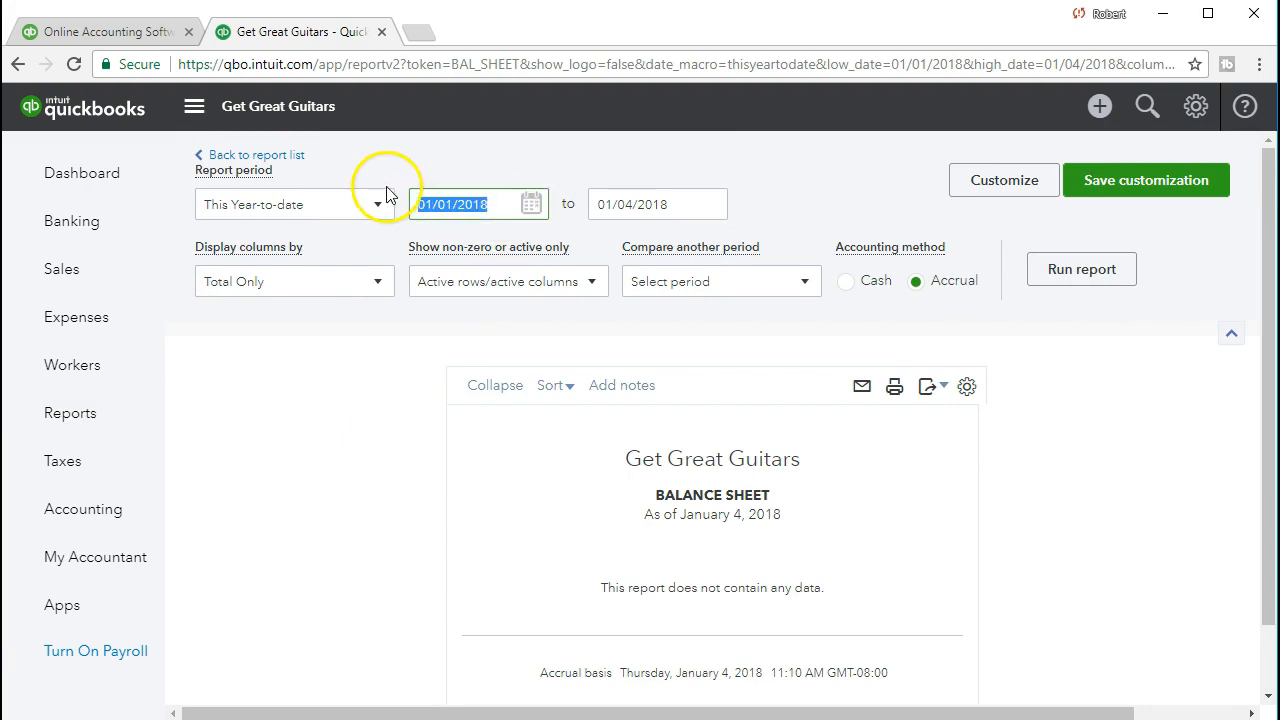
text(02)
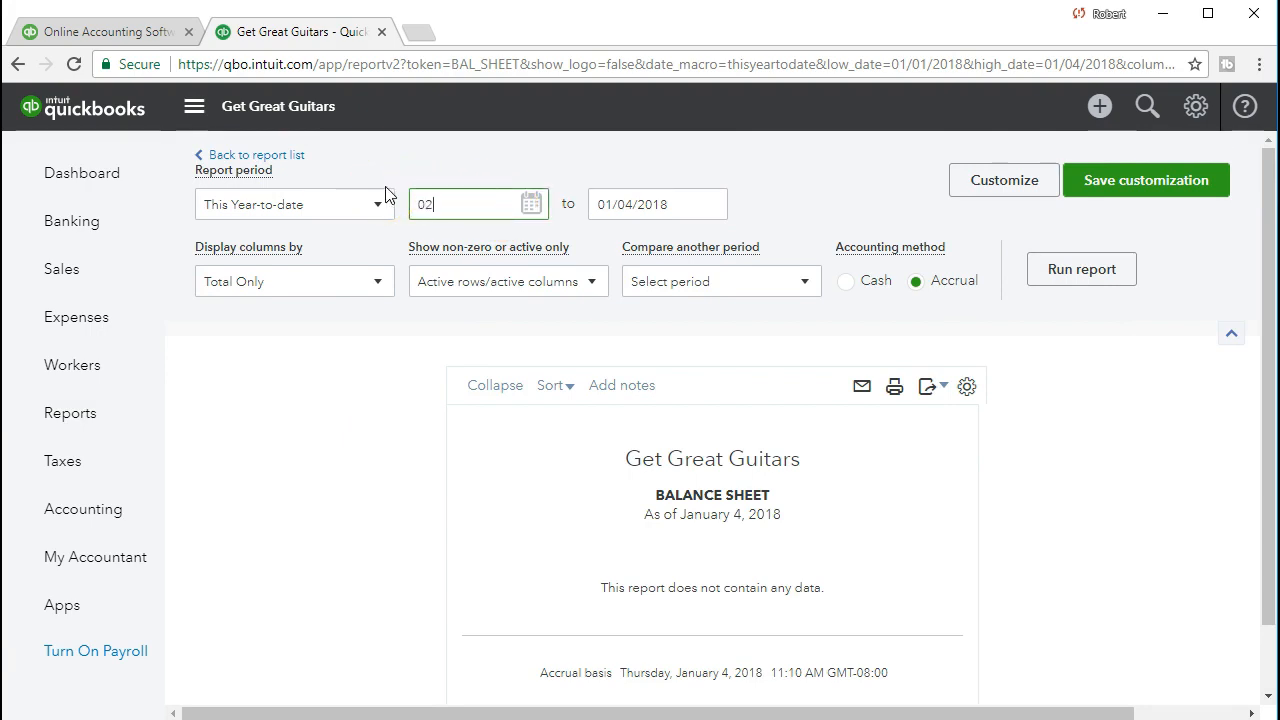
text(/01/2021)
key(Tab)
text(0228)
key(Tab)
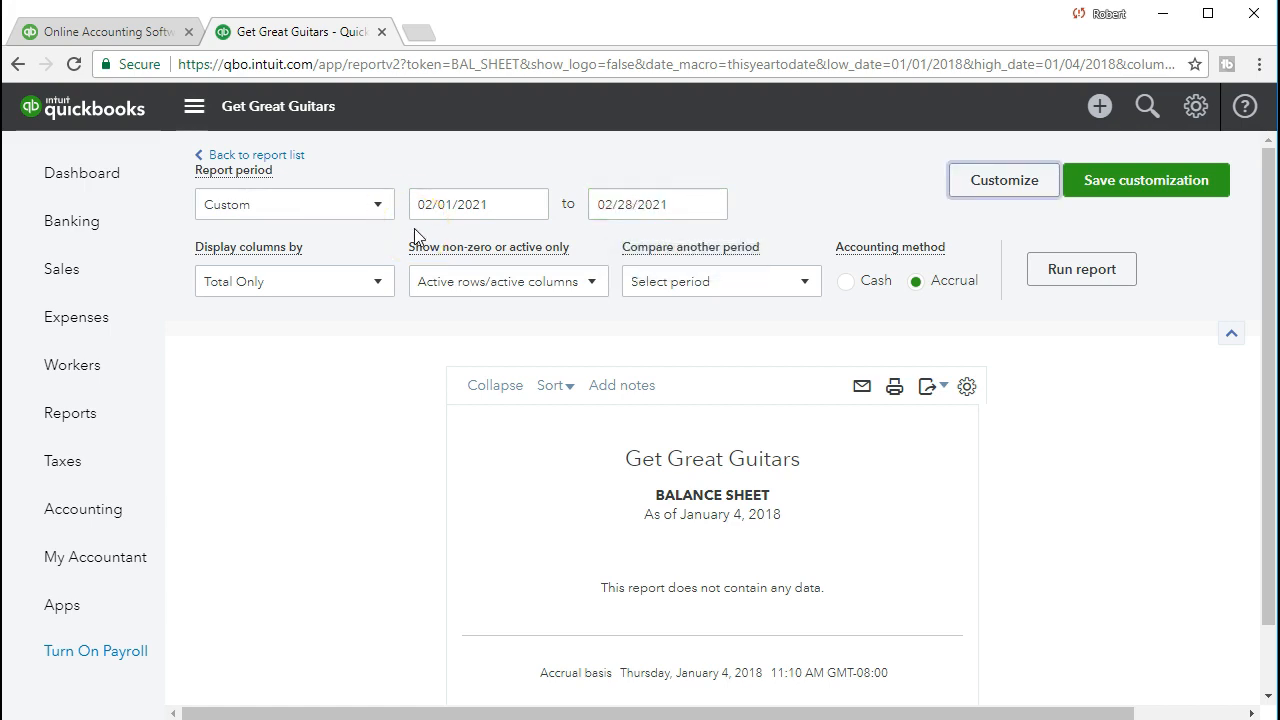
click(1035, 280)
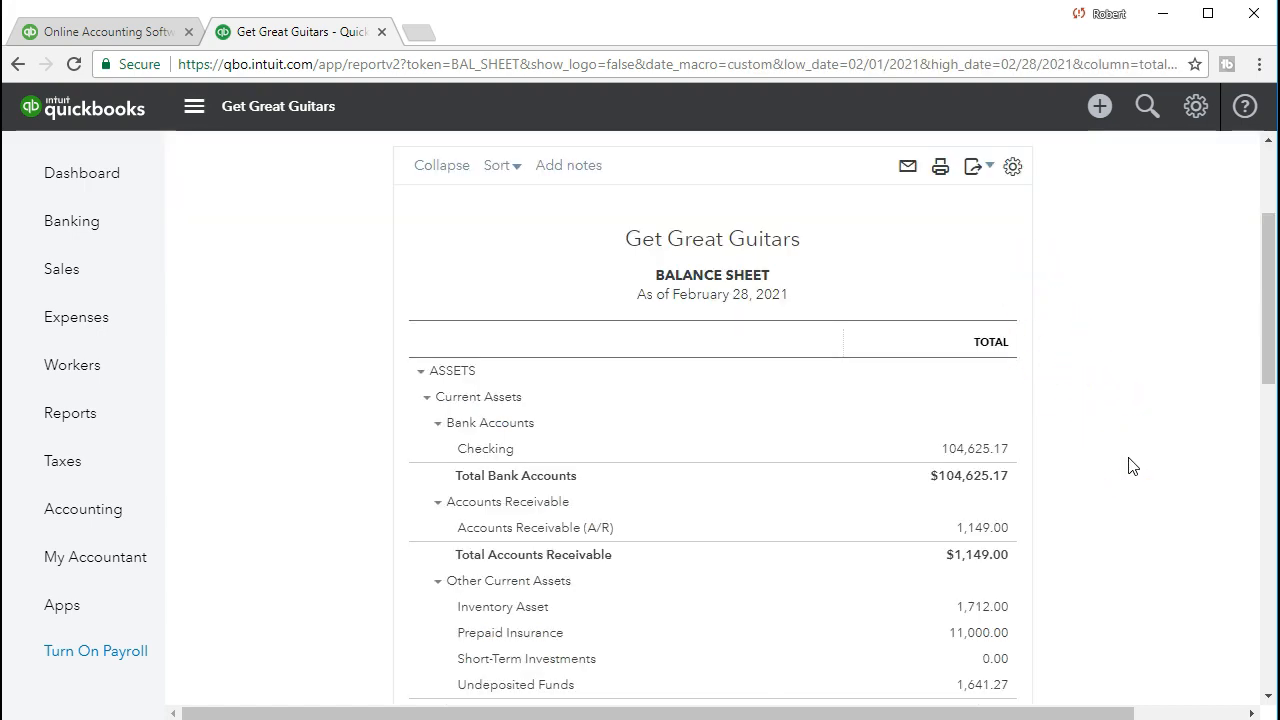
scroll(1132, 466, down, 3)
click(1105, 451)
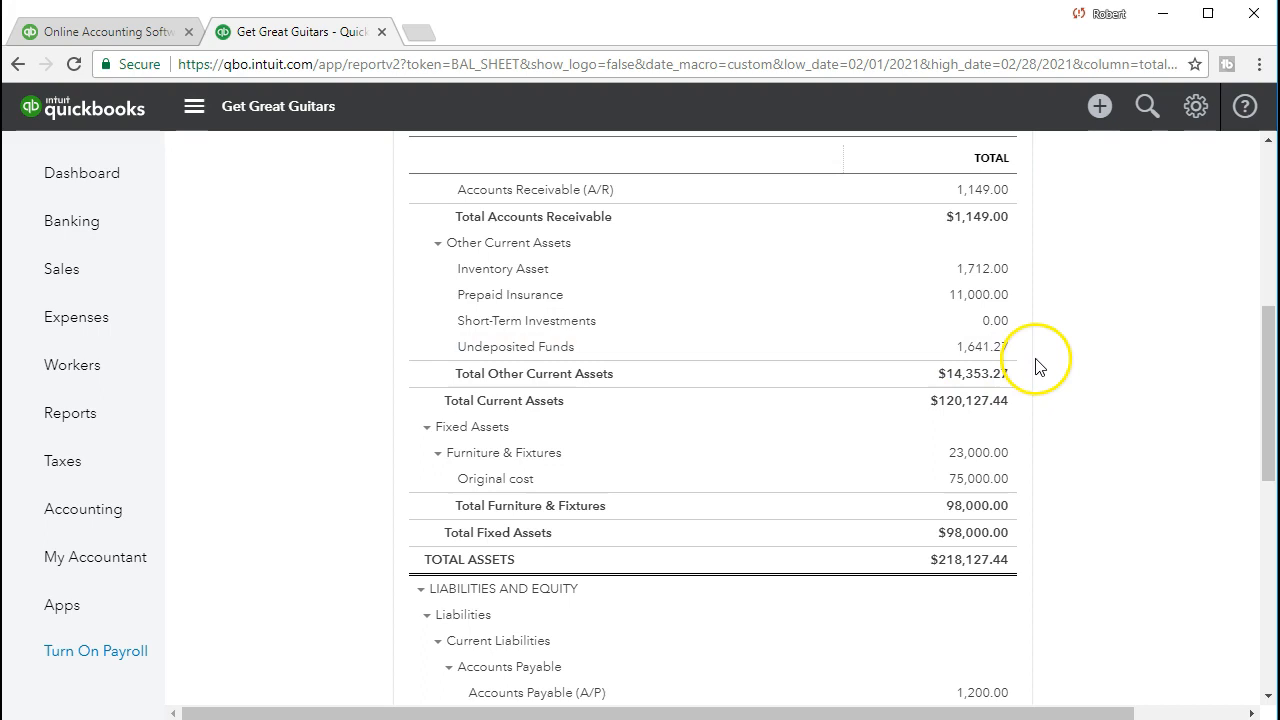
scroll(1048, 380, up, 1)
scroll(1048, 380, up, 3)
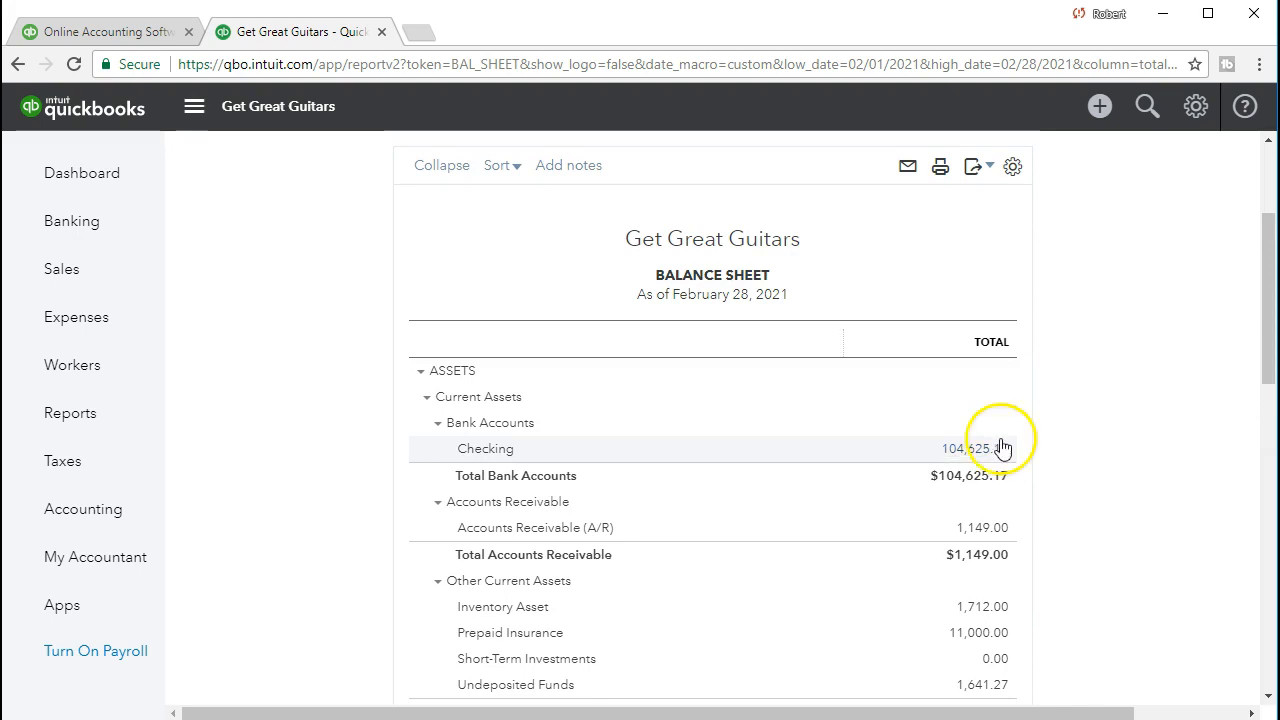
Create a new bank deposit into the Checking account dated 02/26/2021.
click(1098, 110)
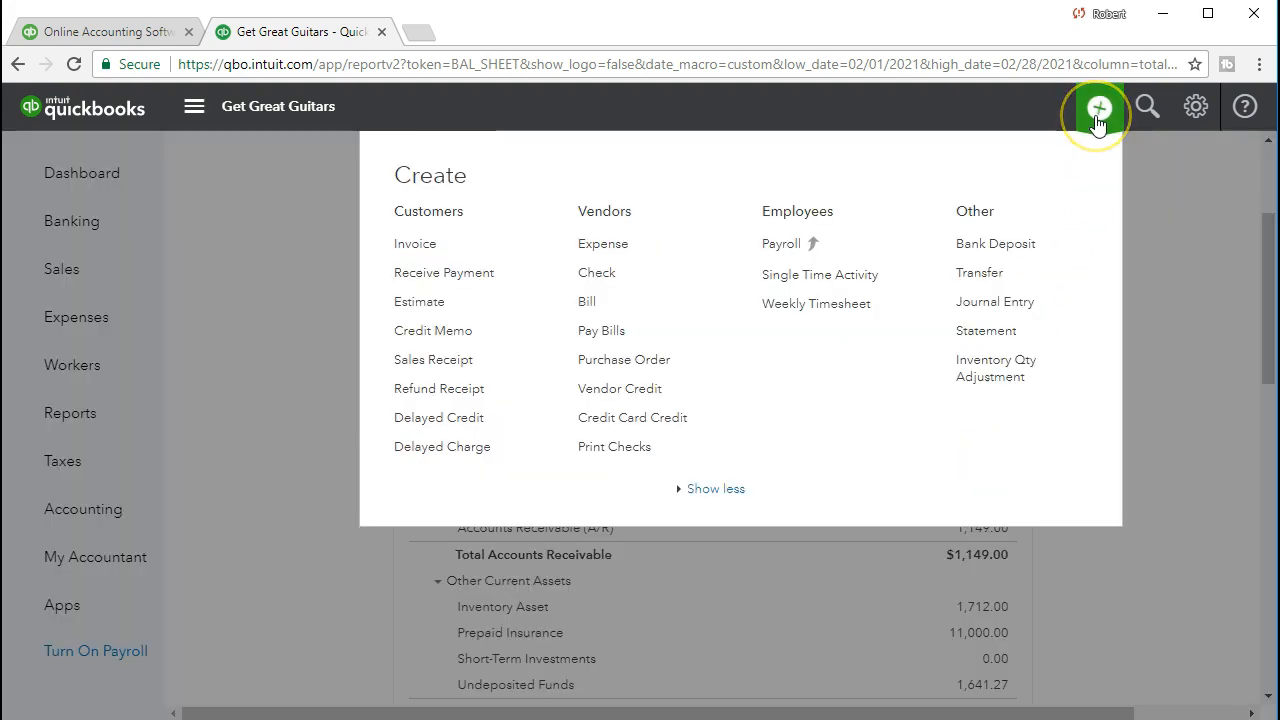
click(1037, 244)
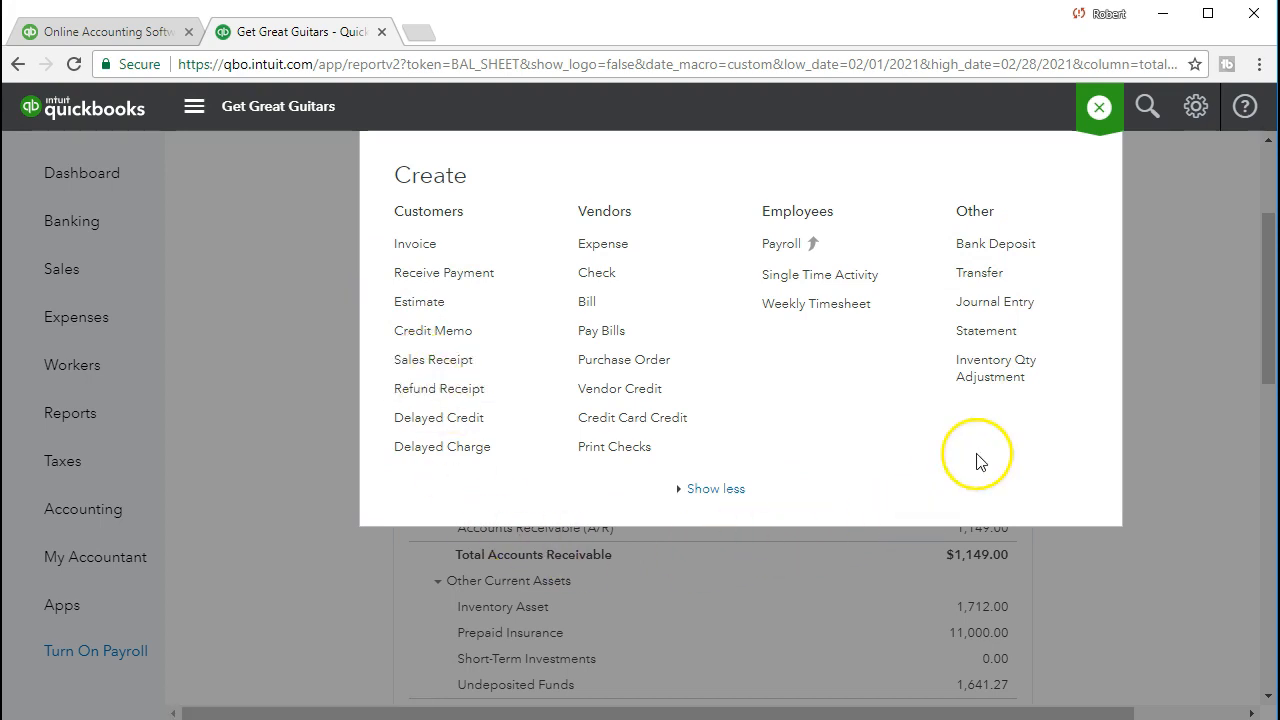
click(1040, 250)
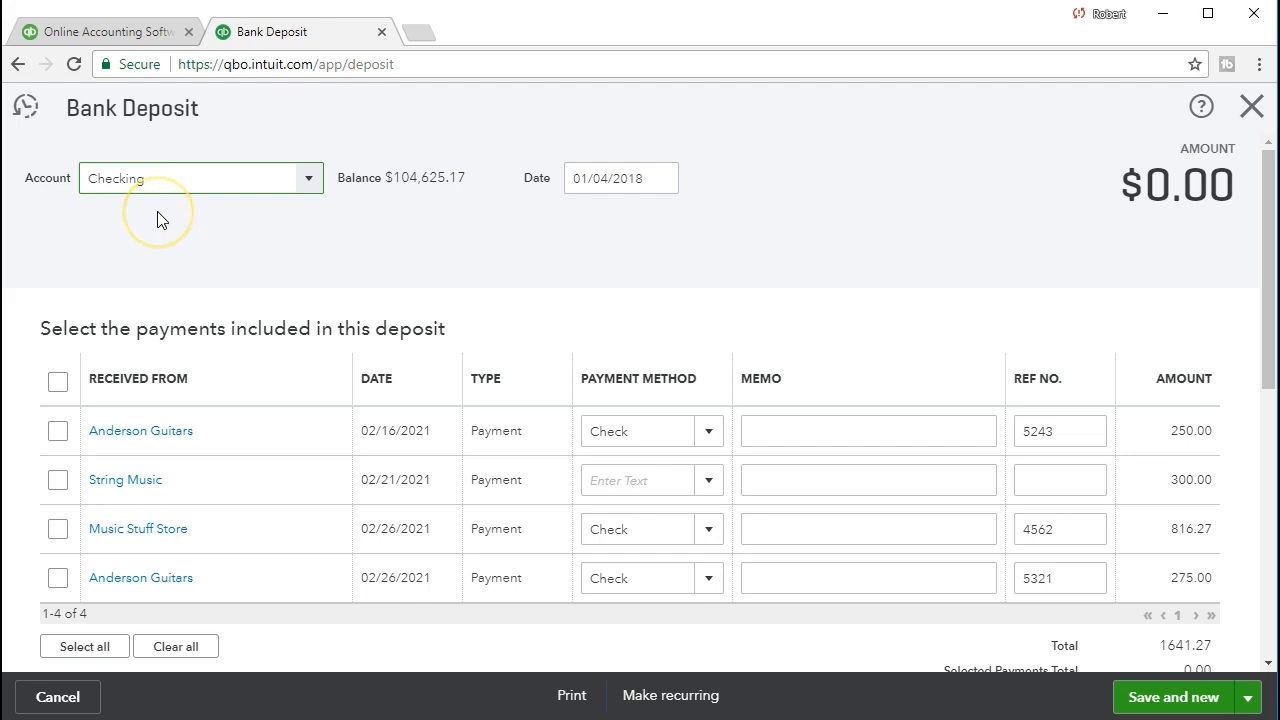
key(Tab)
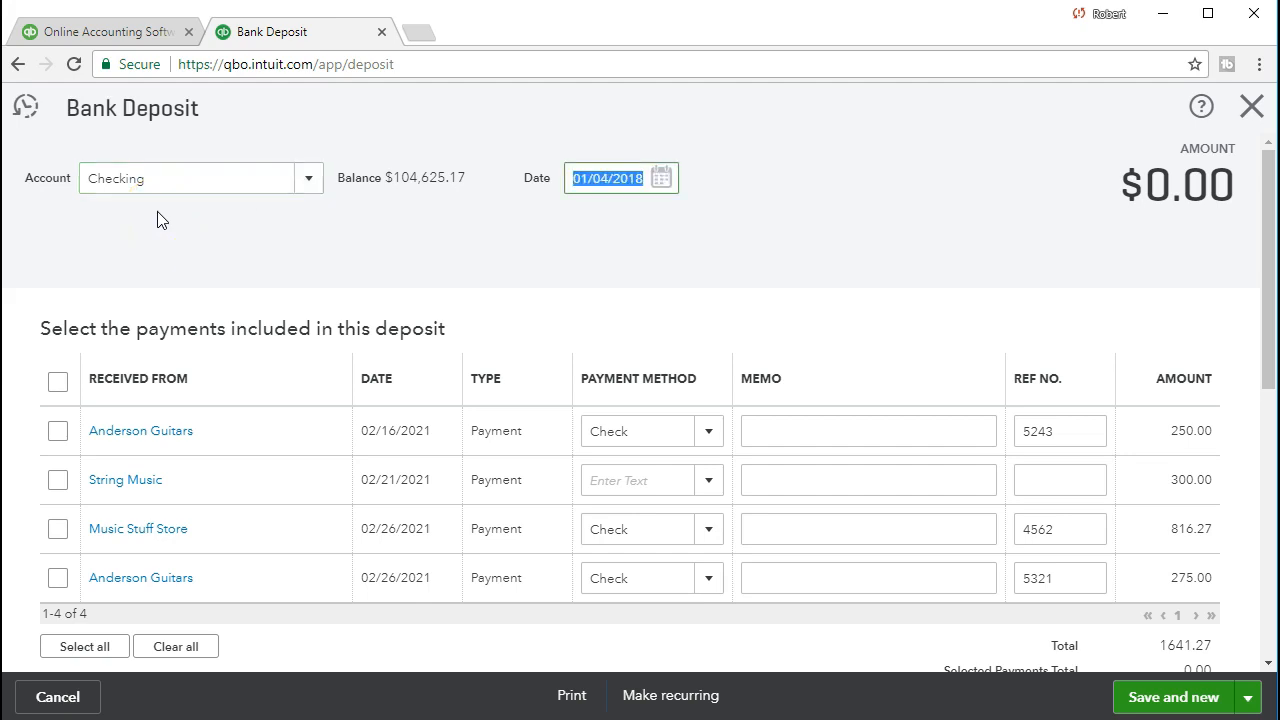
text(02)
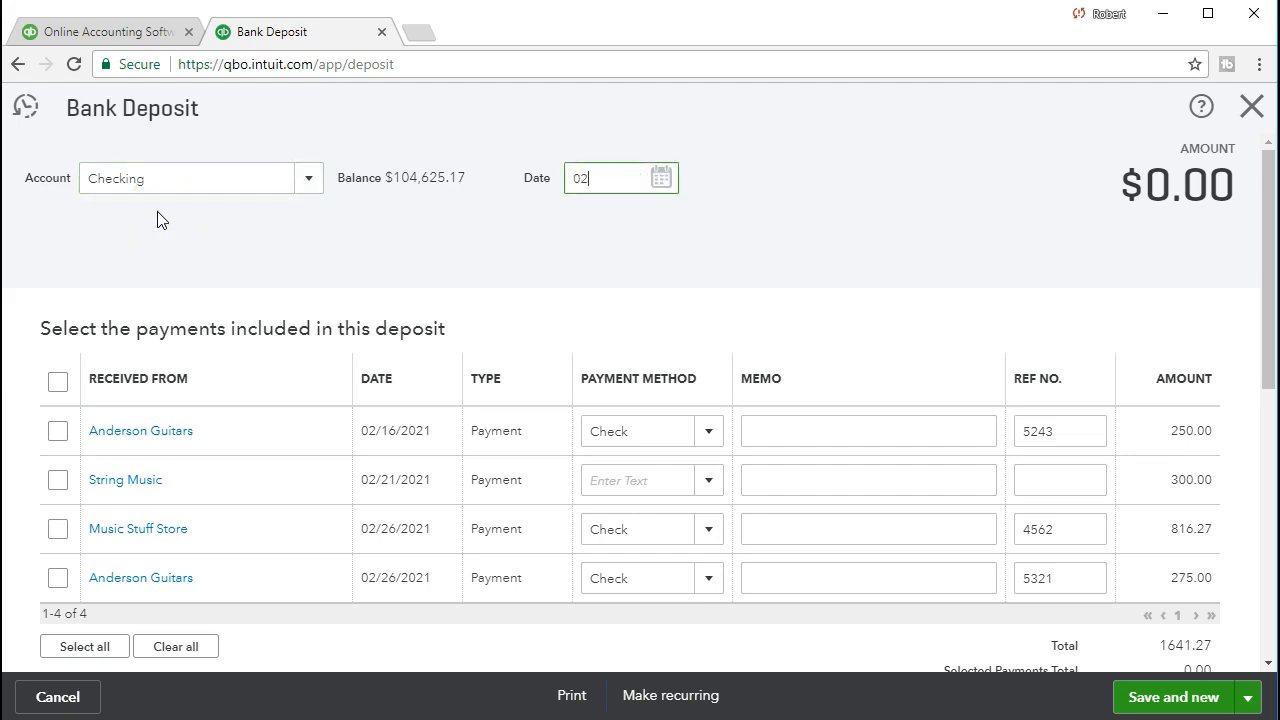
text(/26/2021)
key(Tab)
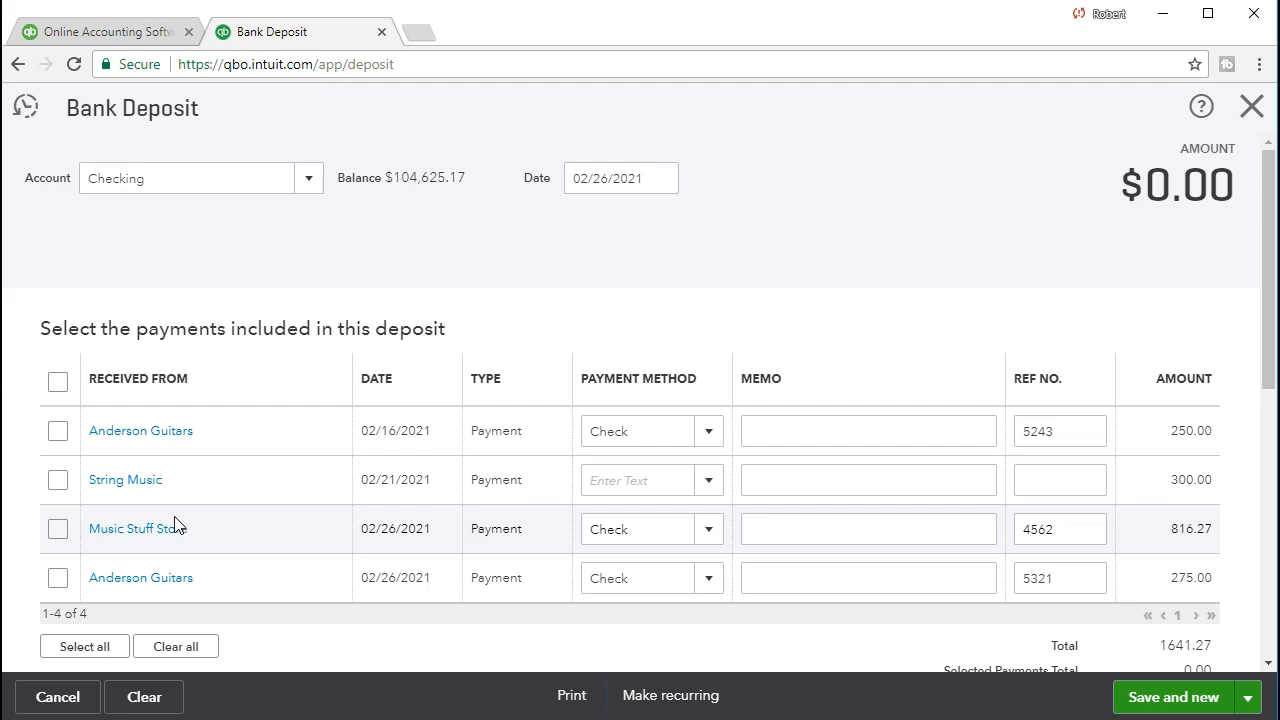
Include both Anderson Guitars payments, the String Music payment and the Music Stuff Store payment in the deposit.
click(58, 432)
click(56, 482)
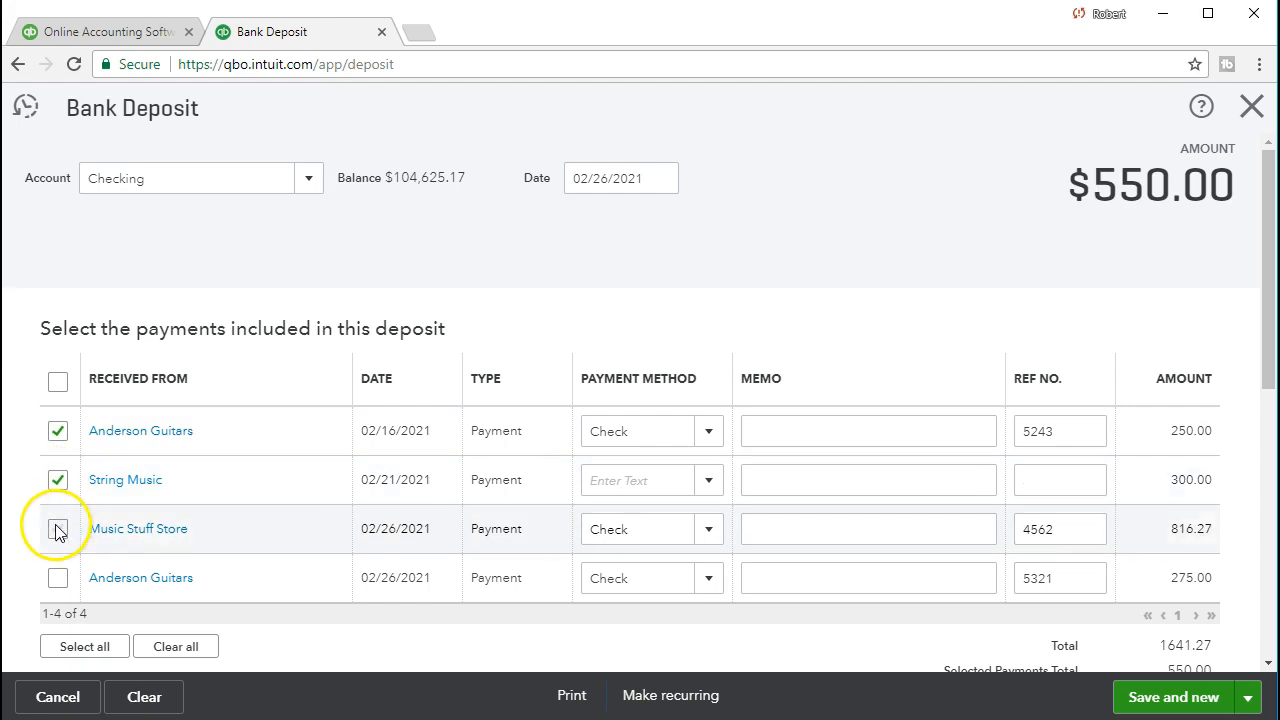
click(57, 530)
click(57, 579)
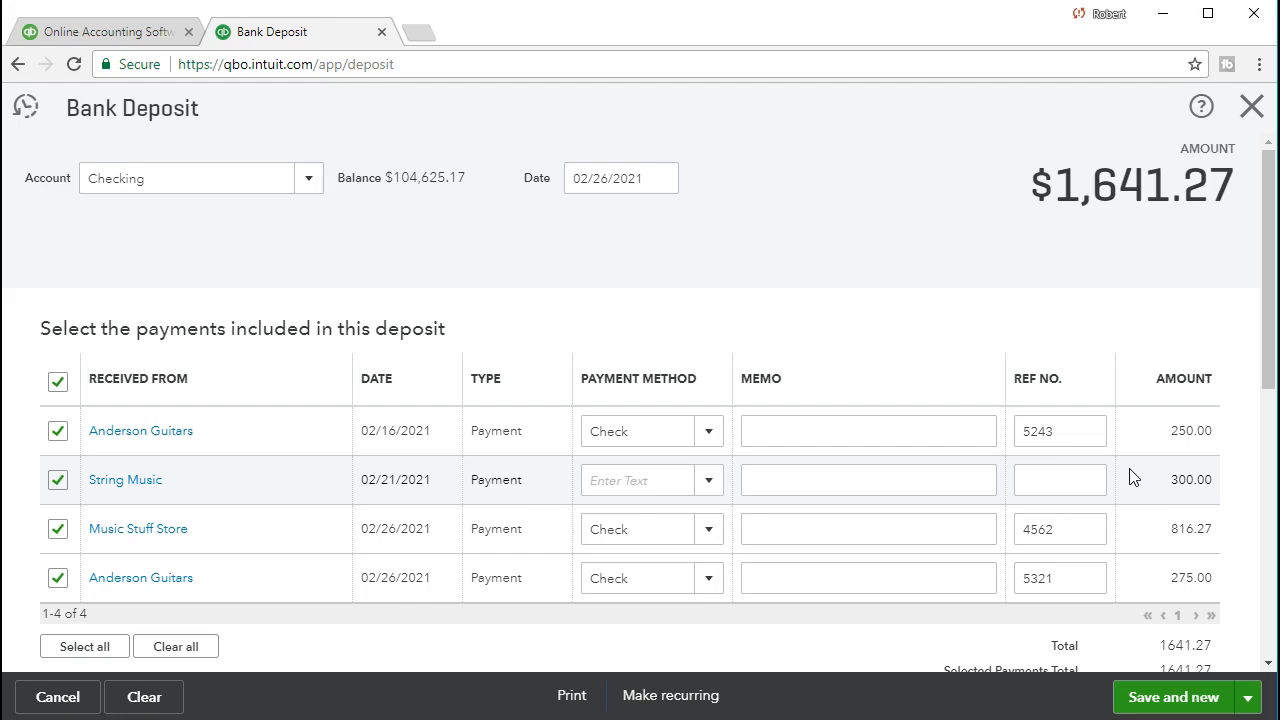
click(948, 478)
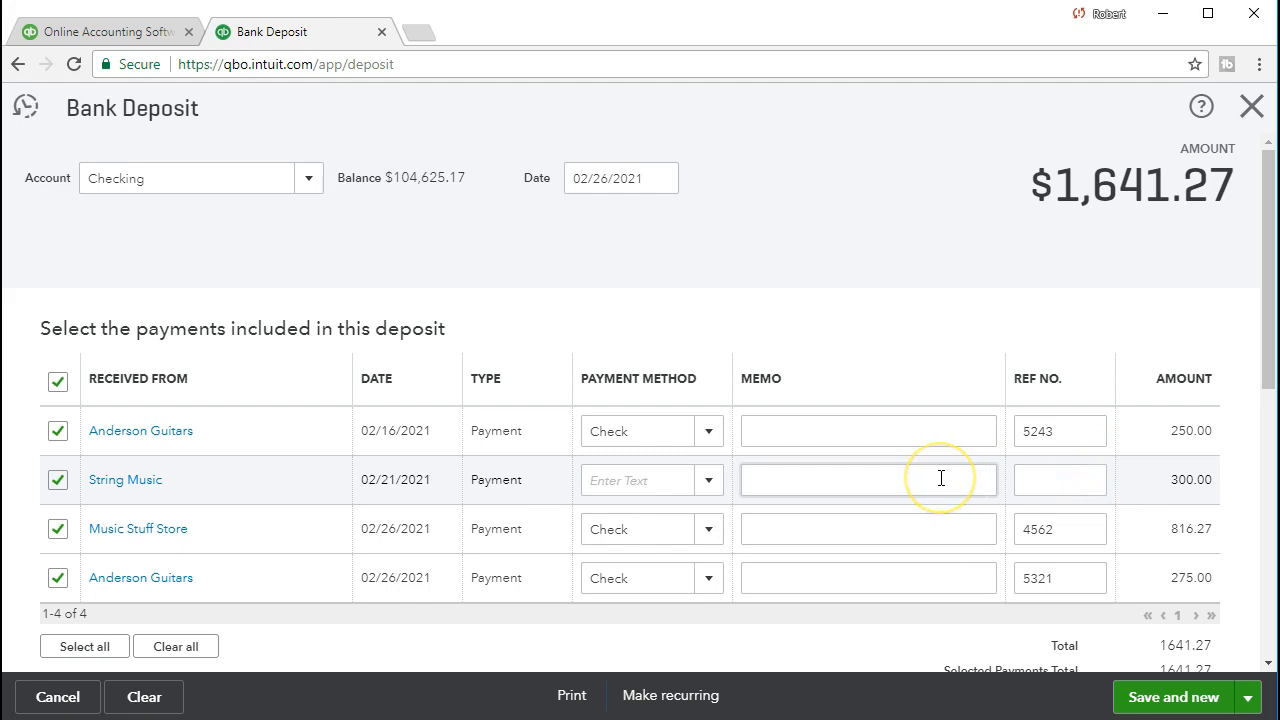
Review the selected payments and the empty new-deposit lines, save the deposit, and close the blank deposit form.
scroll(941, 478, down, 3)
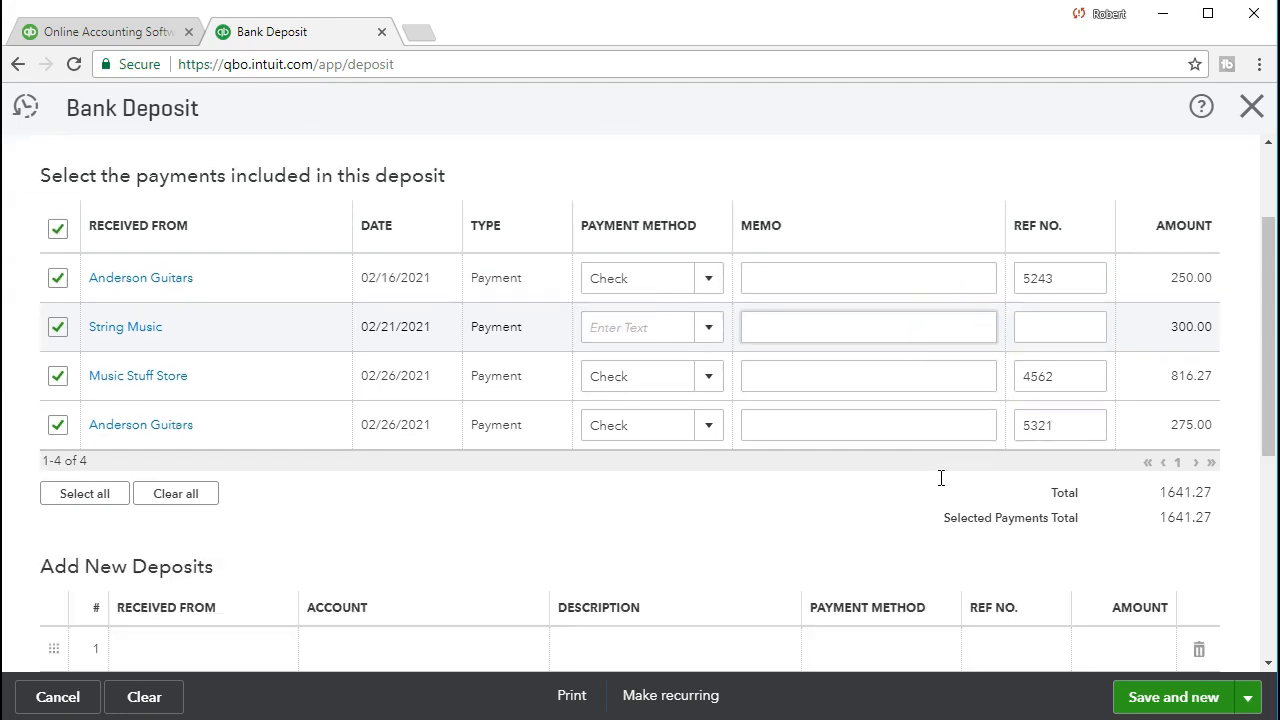
scroll(941, 485, up, 3)
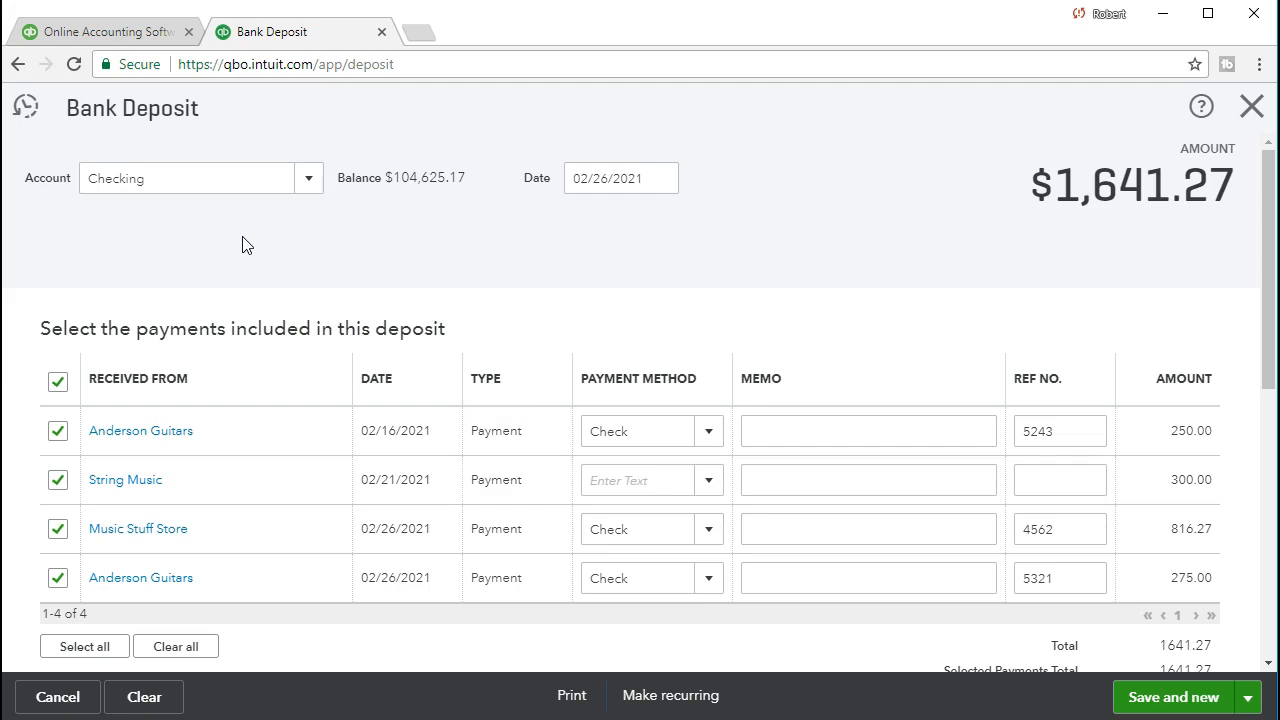
scroll(247, 245, down, 4)
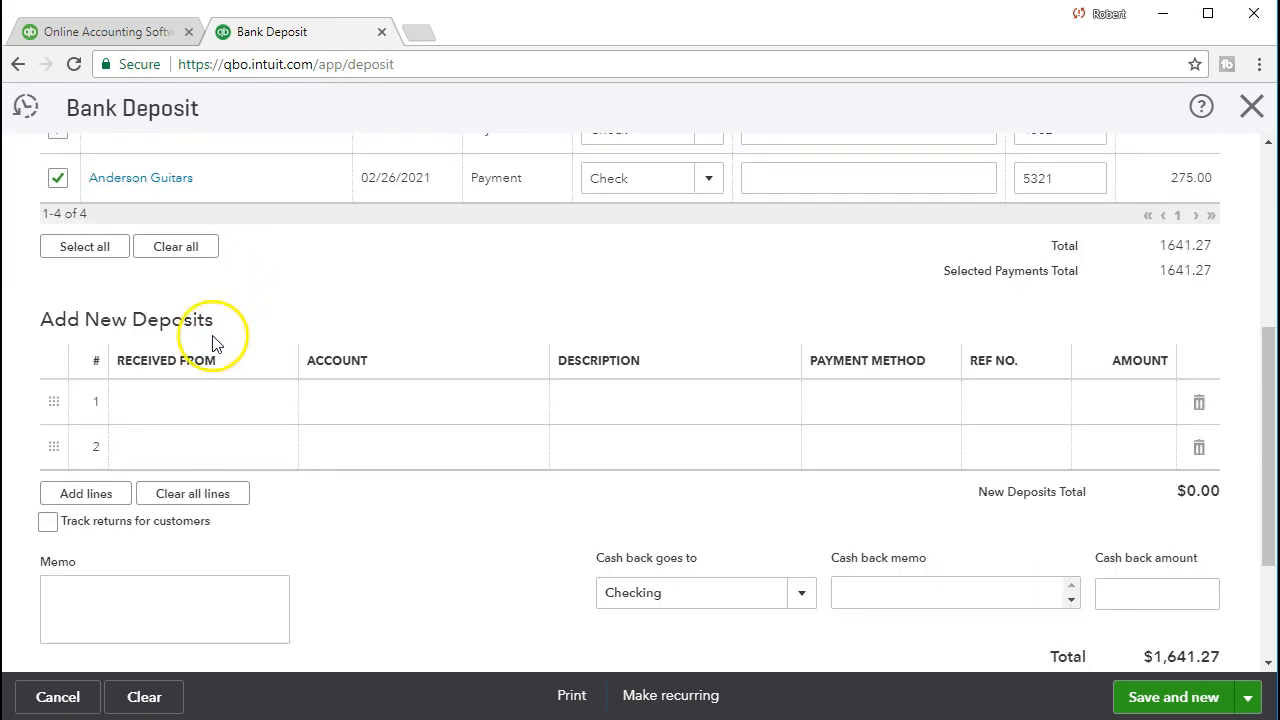
scroll(214, 343, up, 2)
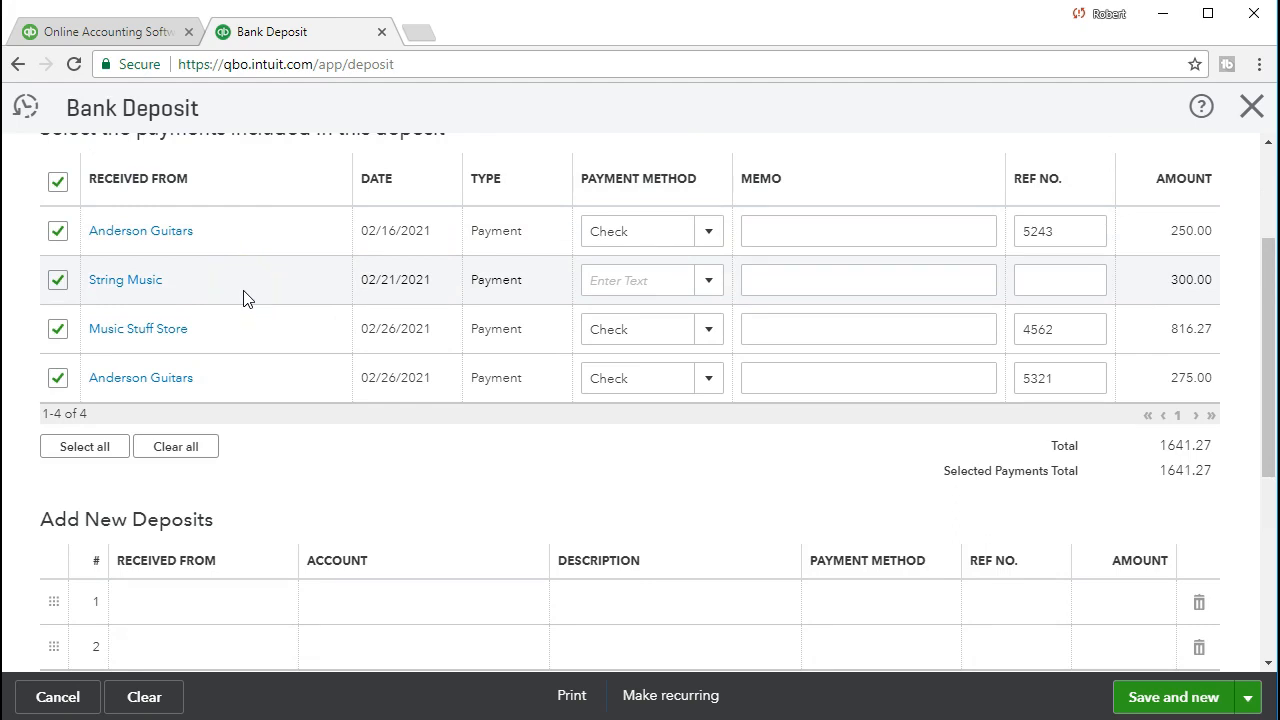
scroll(247, 298, down, 1)
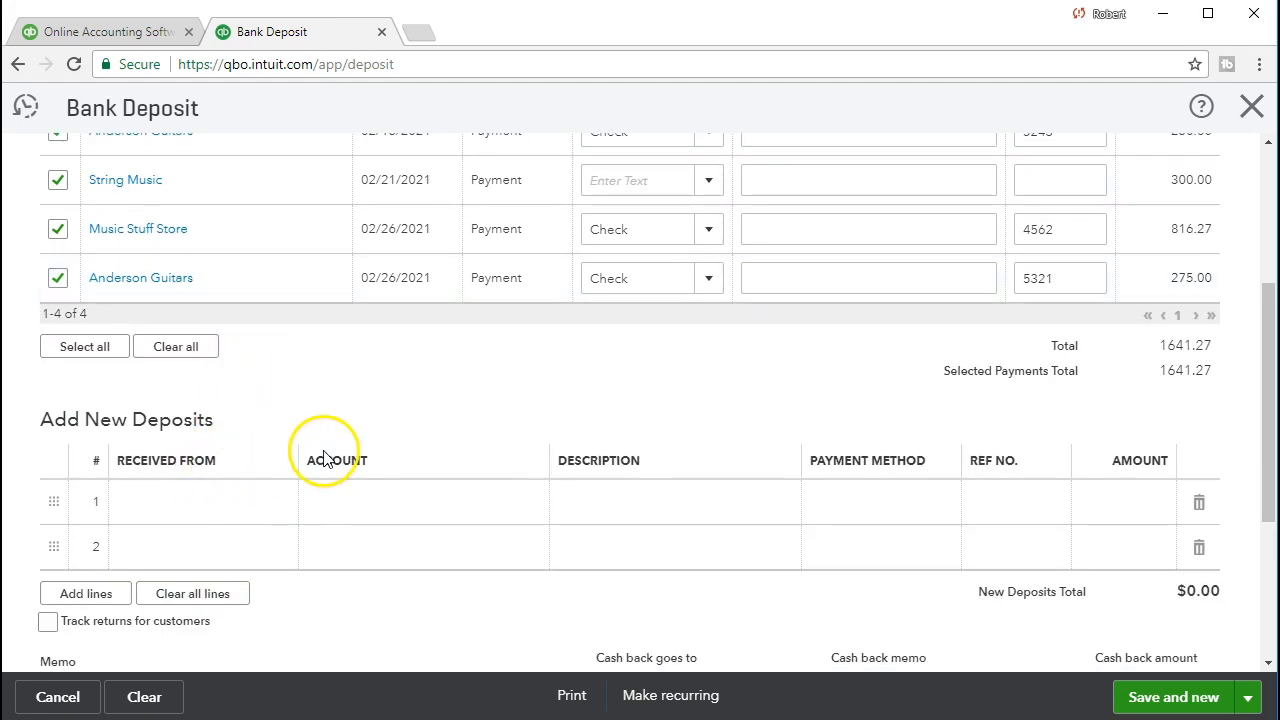
scroll(513, 424, down, 1)
scroll(513, 424, down, 3)
click(1158, 696)
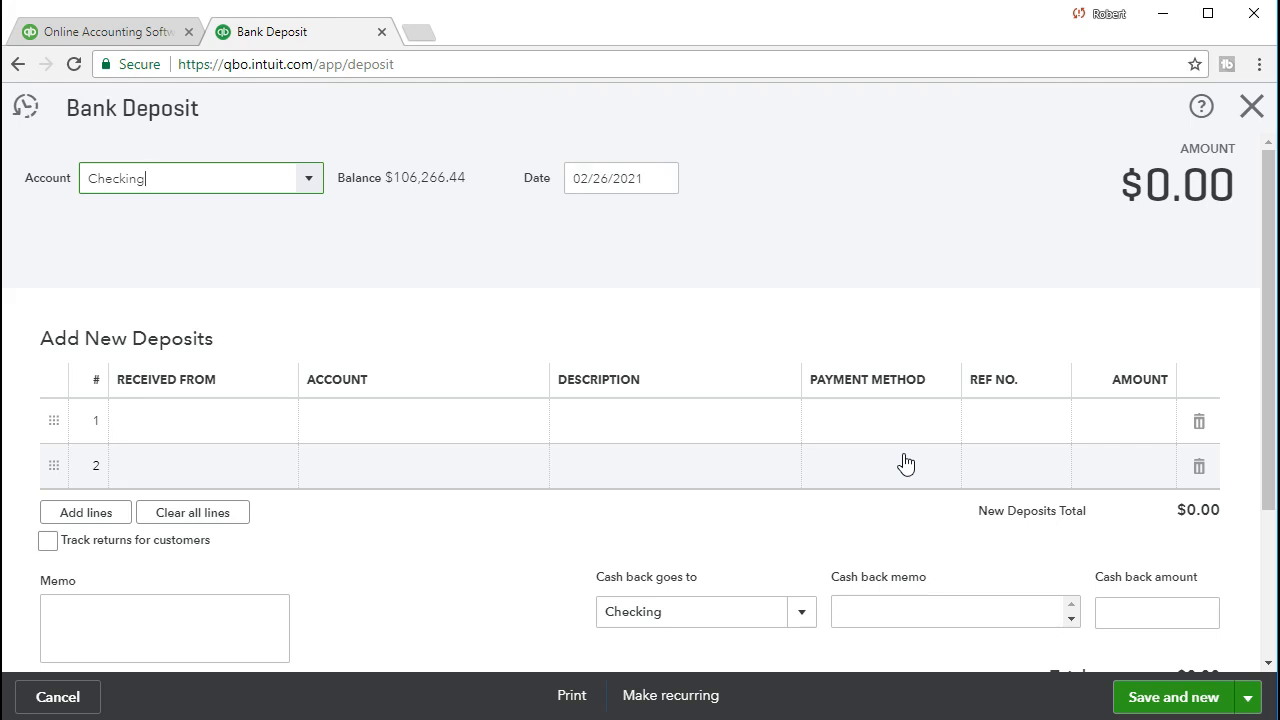
scroll(905, 463, down, 2)
scroll(1069, 243, up, 2)
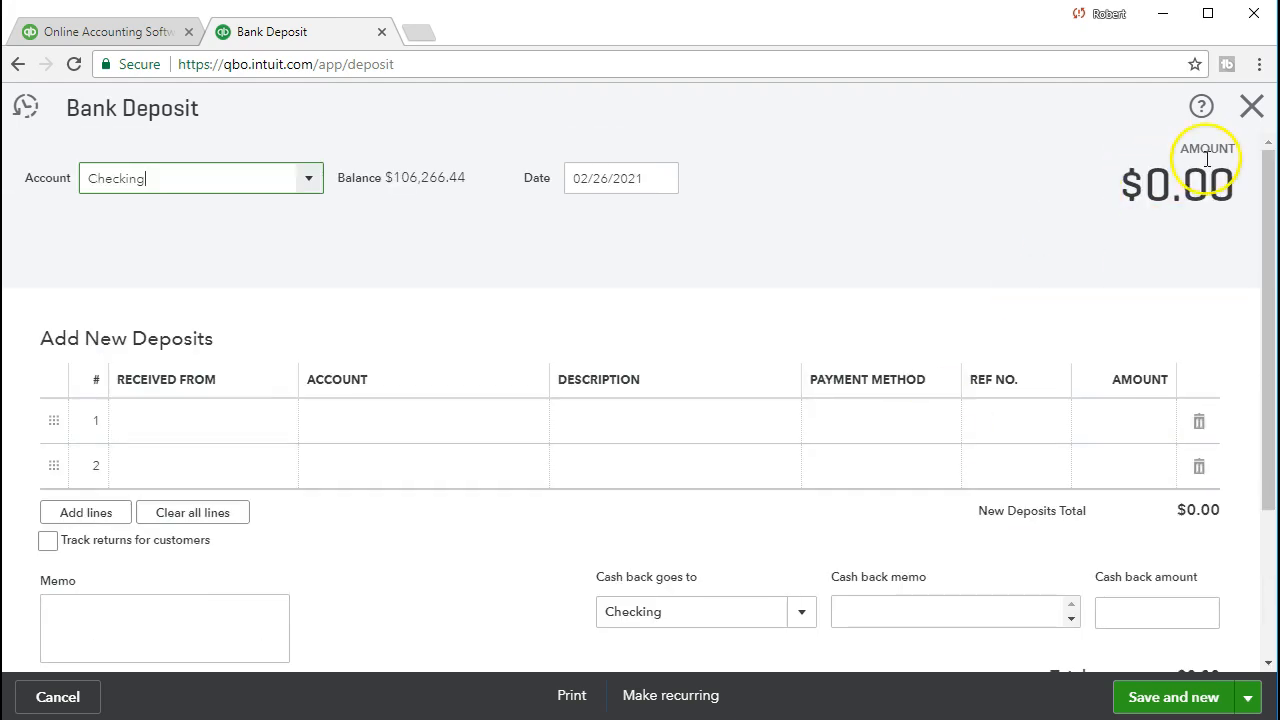
click(1262, 117)
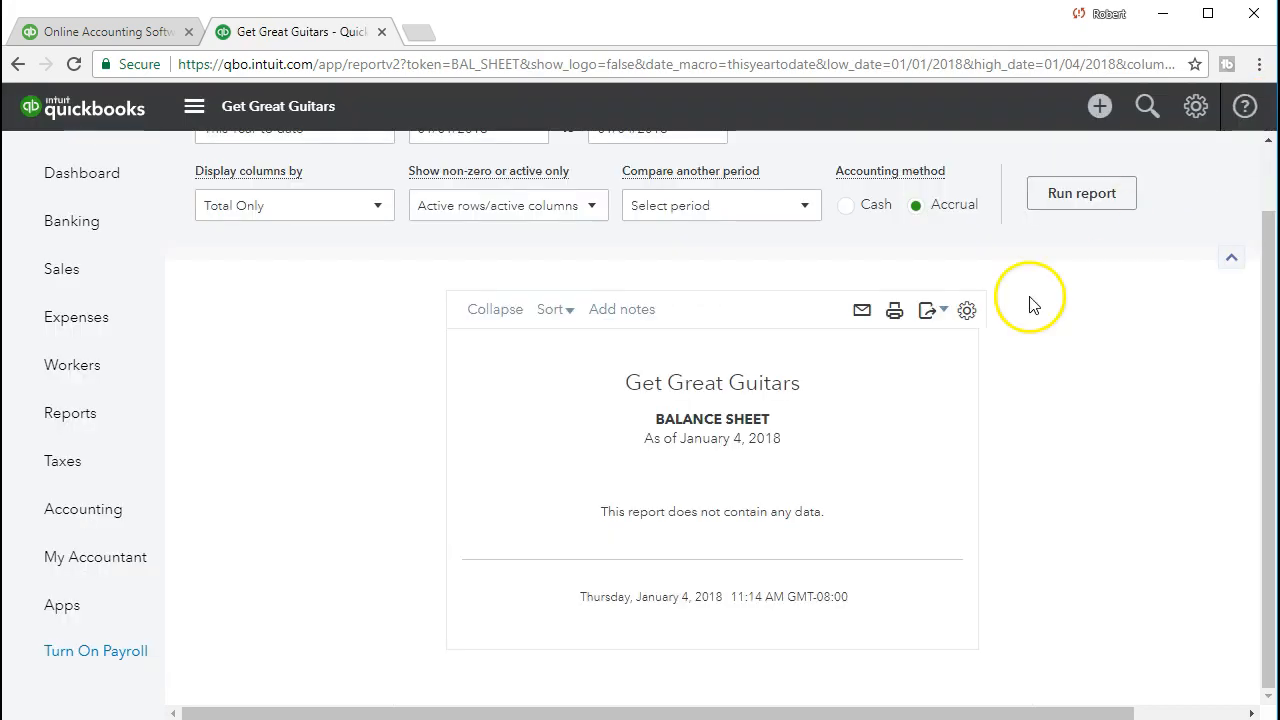
Rerun the Balance Sheet for 02/01/2021 to 02/28/2021 and open the transaction detail behind the Checking balance.
scroll(741, 427, up, 1)
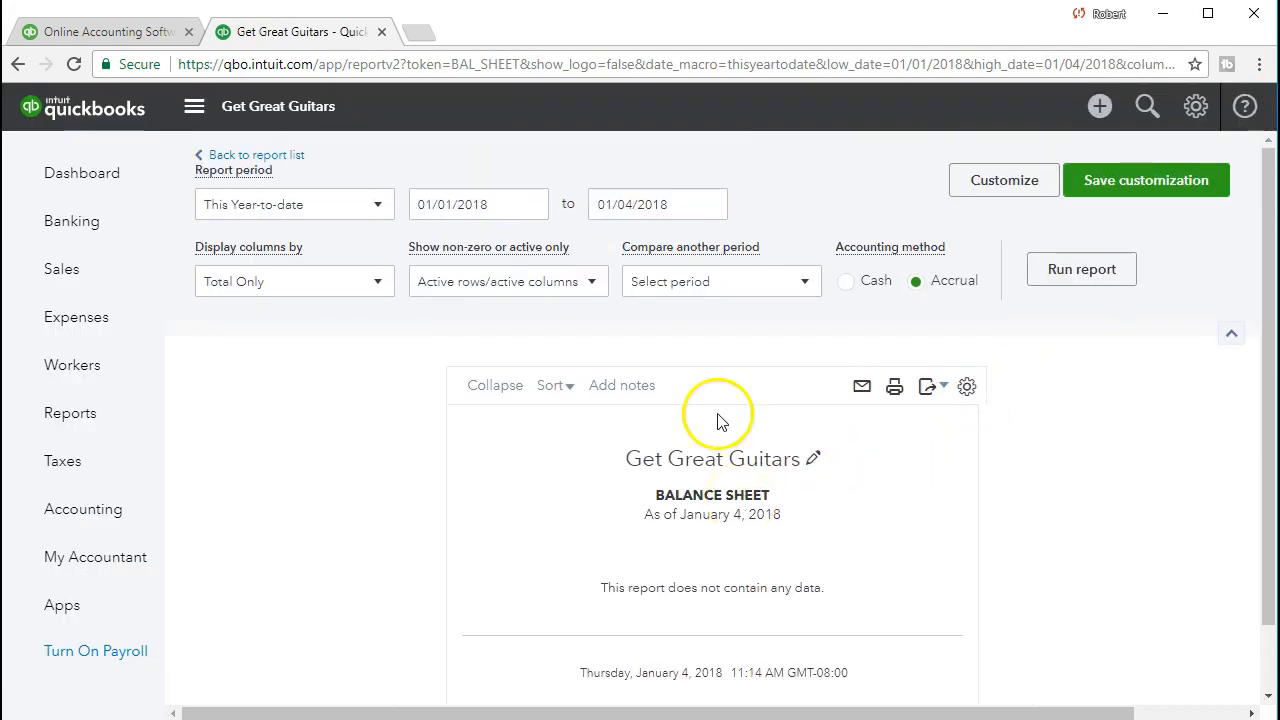
click(497, 203)
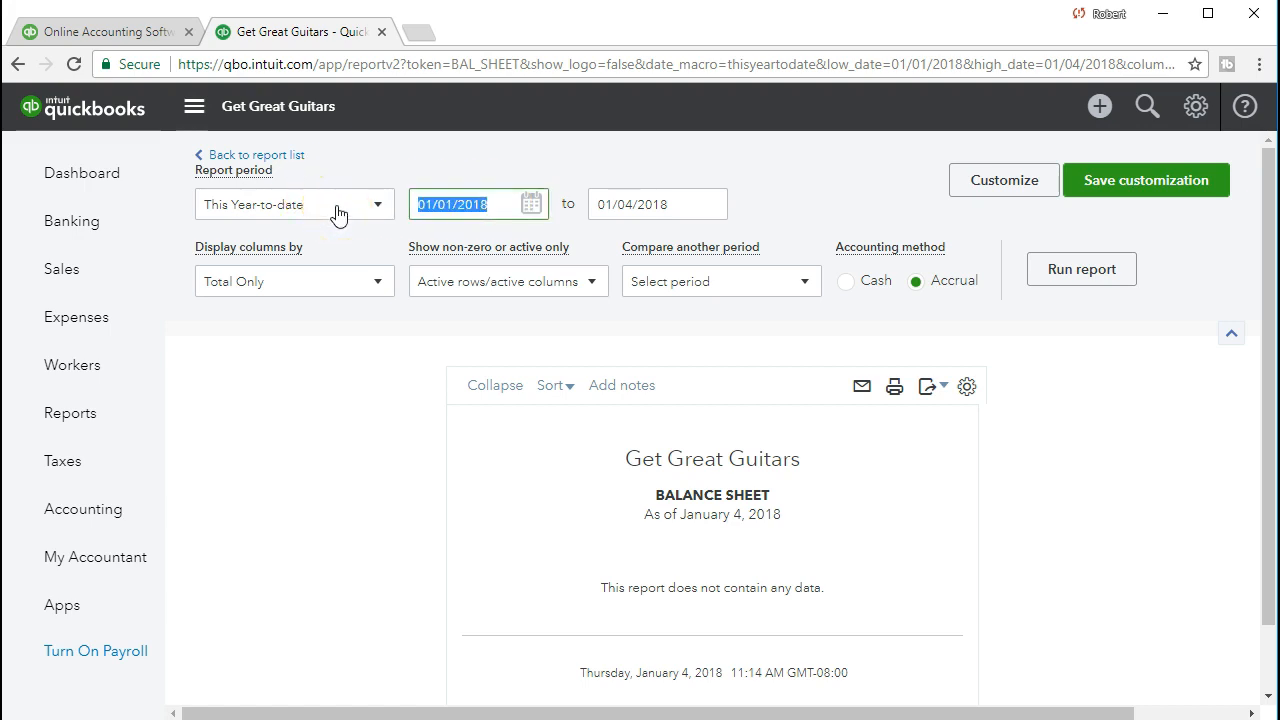
text(020121)
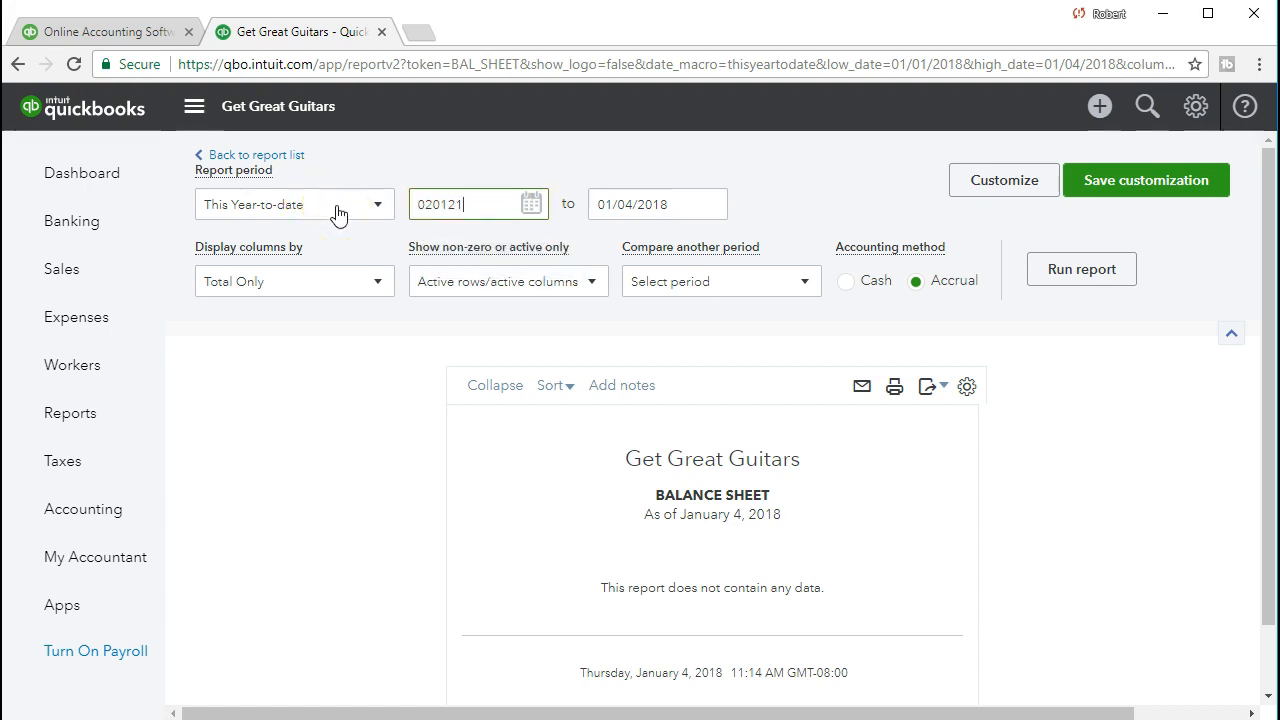
key(Tab)
text(022821)
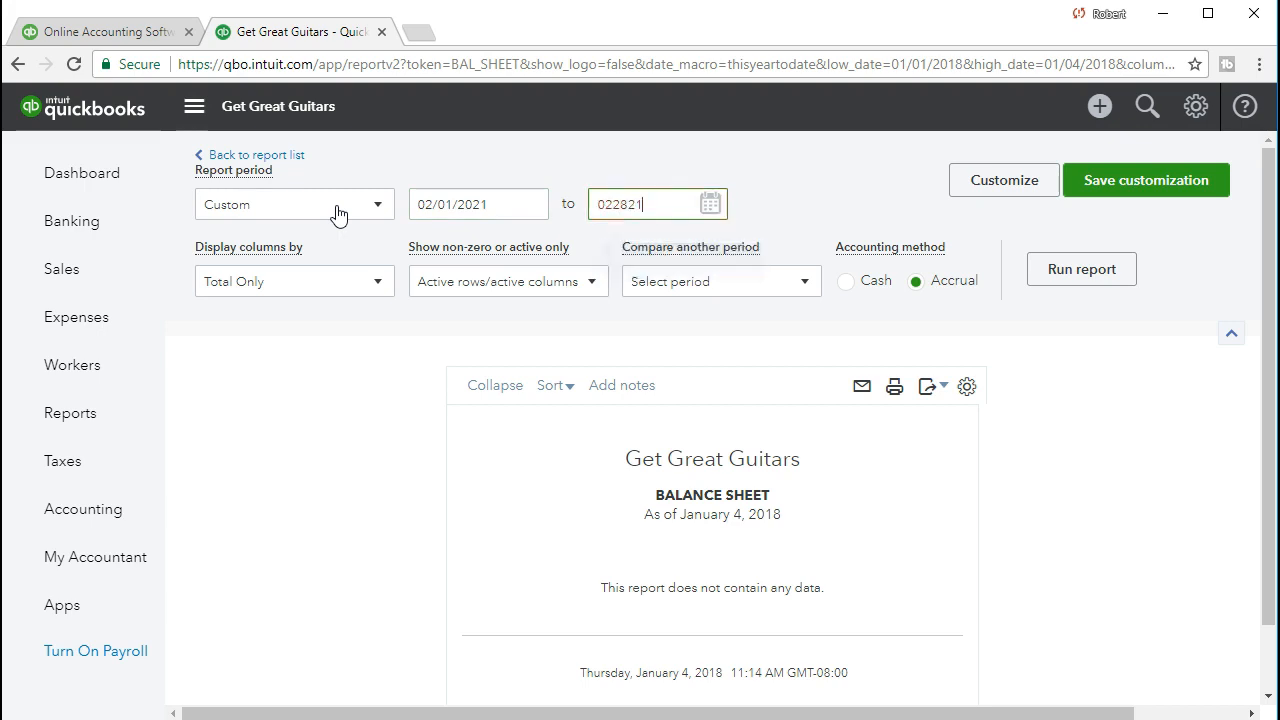
key(Tab)
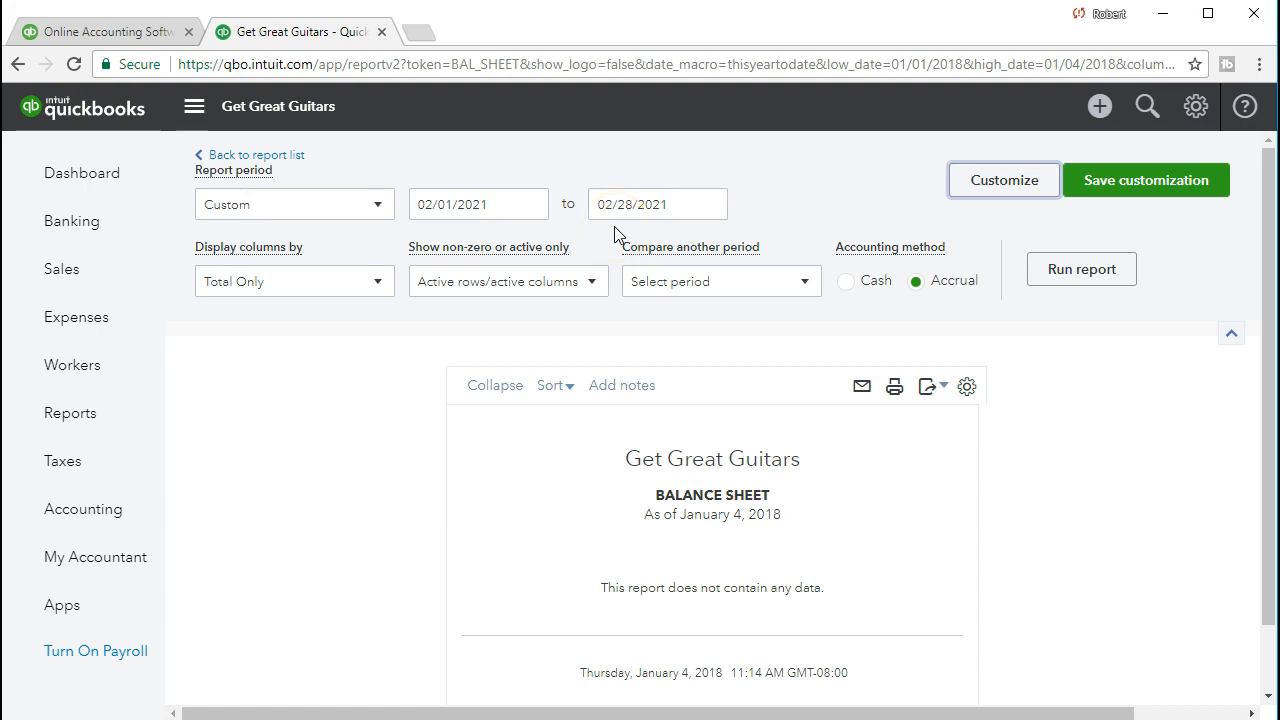
click(1041, 283)
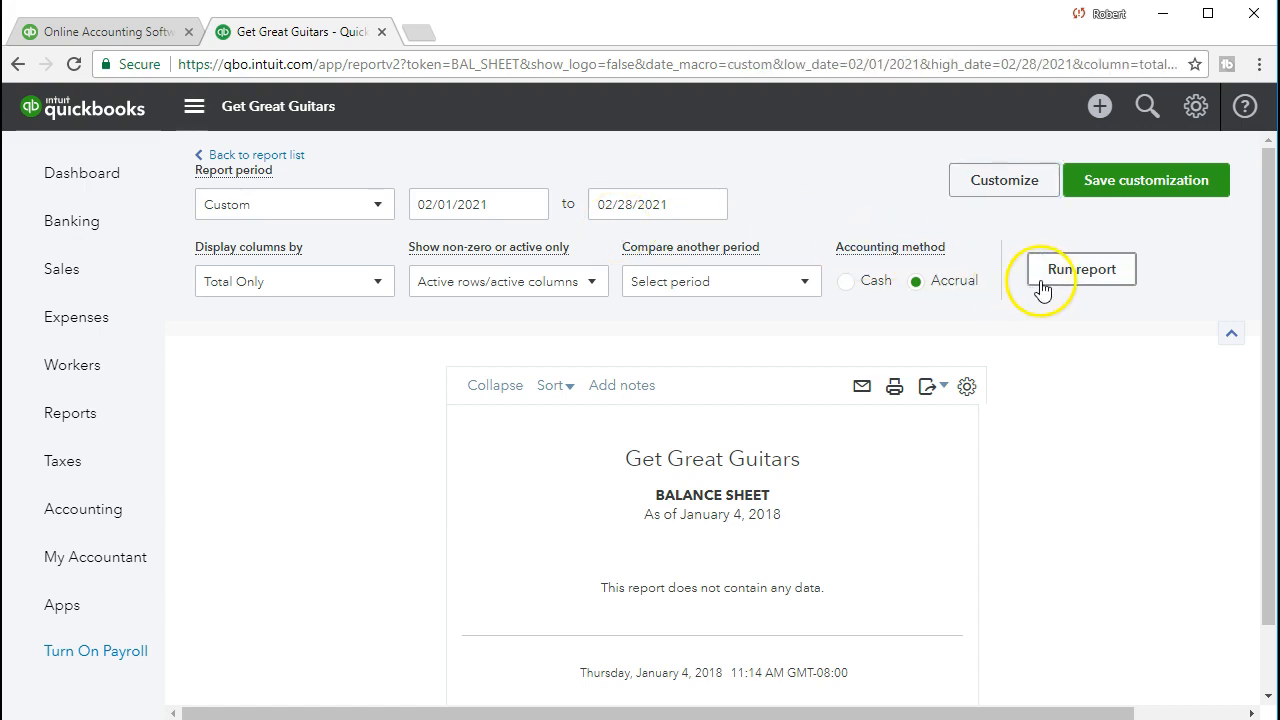
scroll(1041, 289, down, 1)
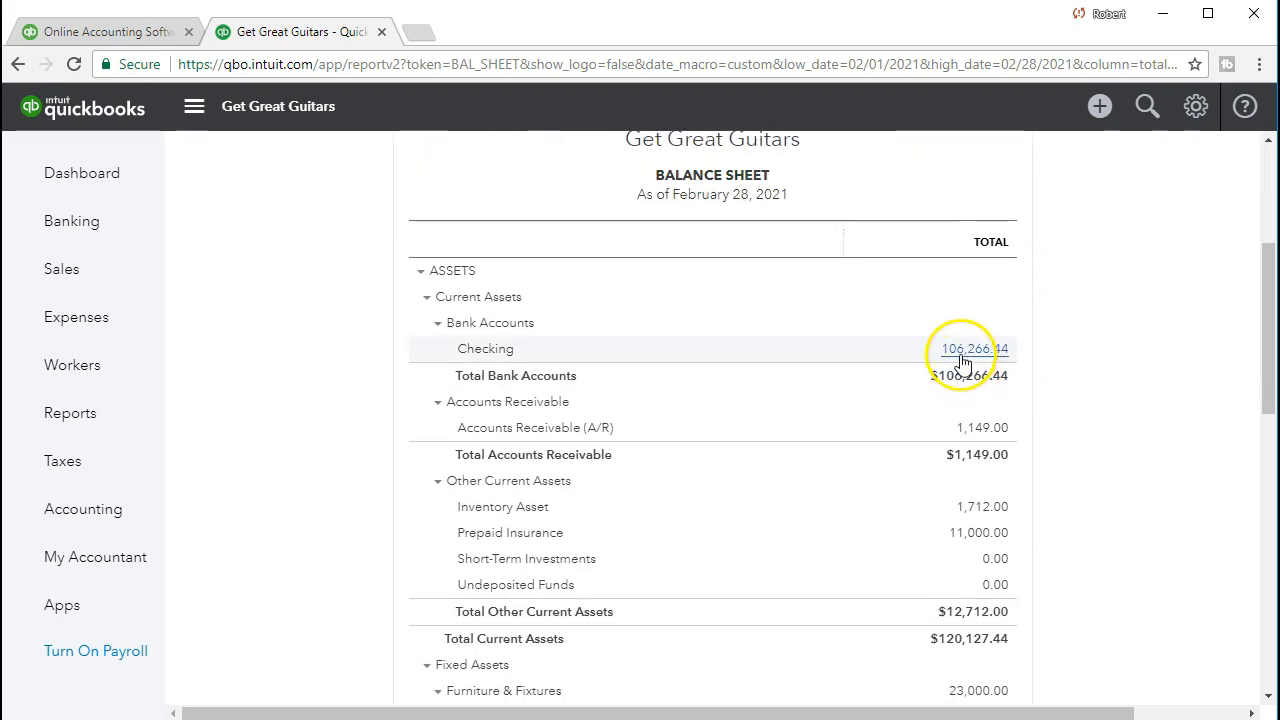
click(961, 355)
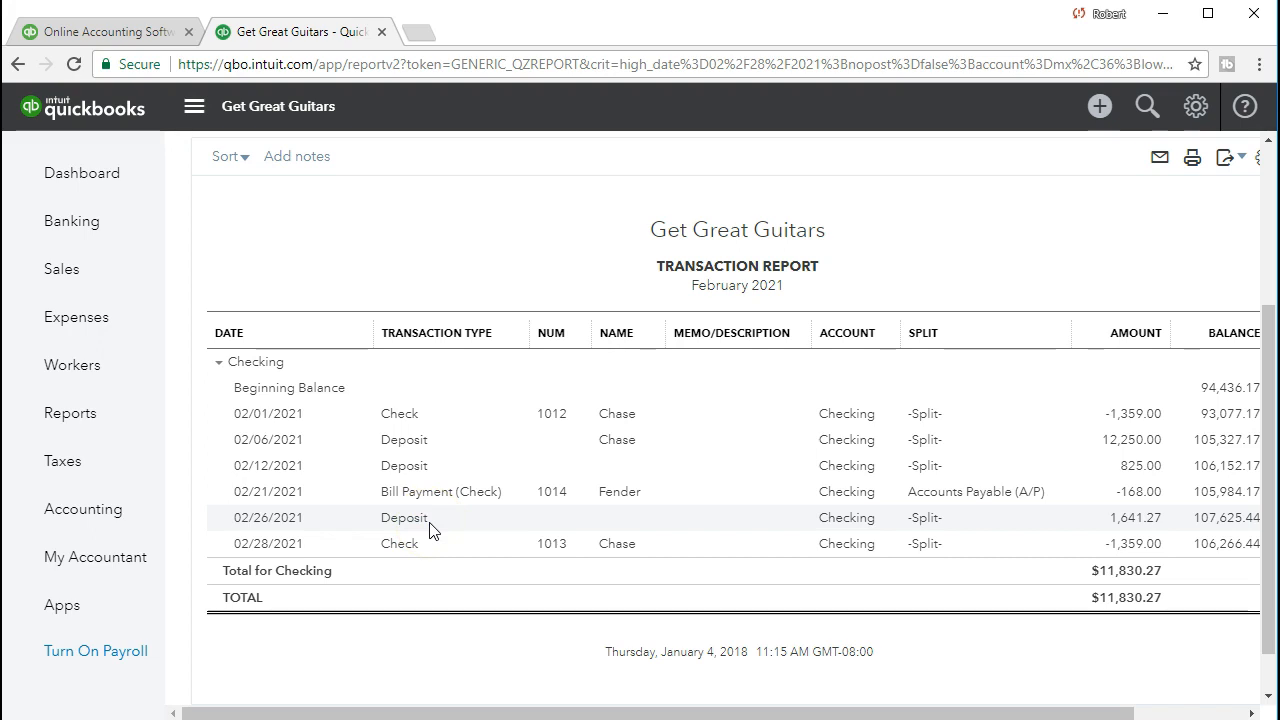
View the 02/26/2021 deposit from the Checking transaction report, close it and return to the Balance Sheet.
click(1107, 522)
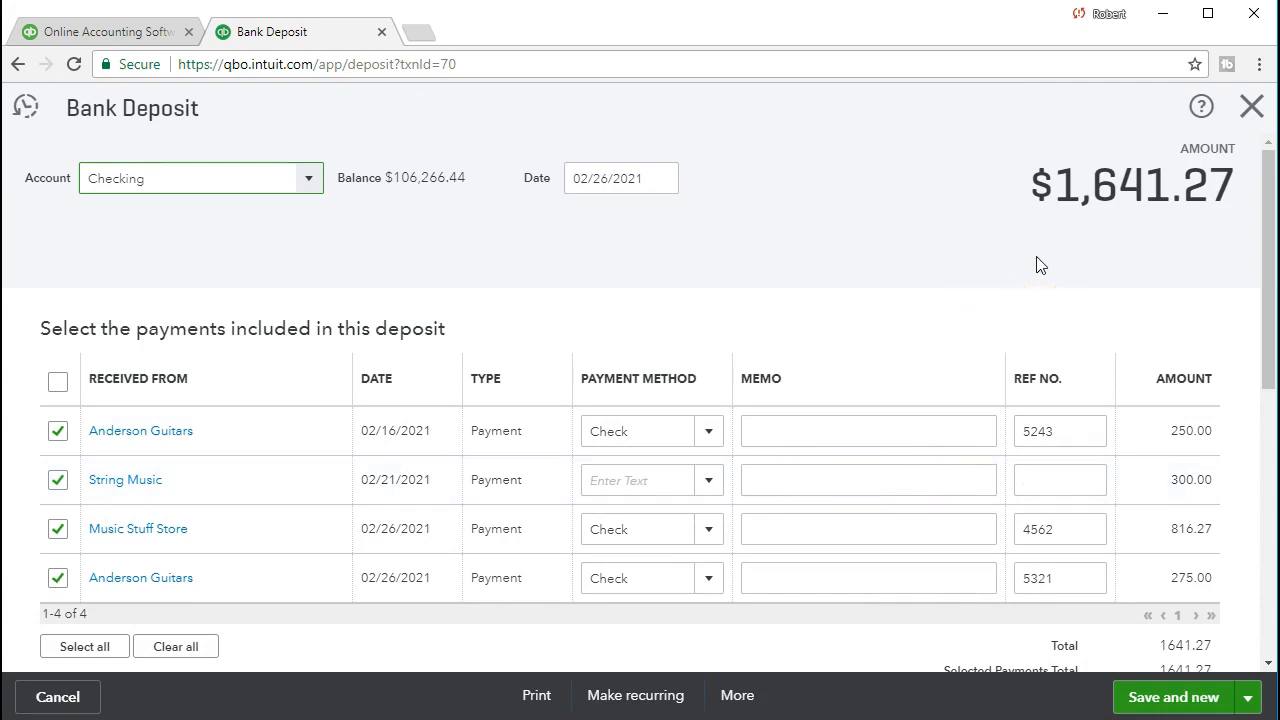
click(1251, 108)
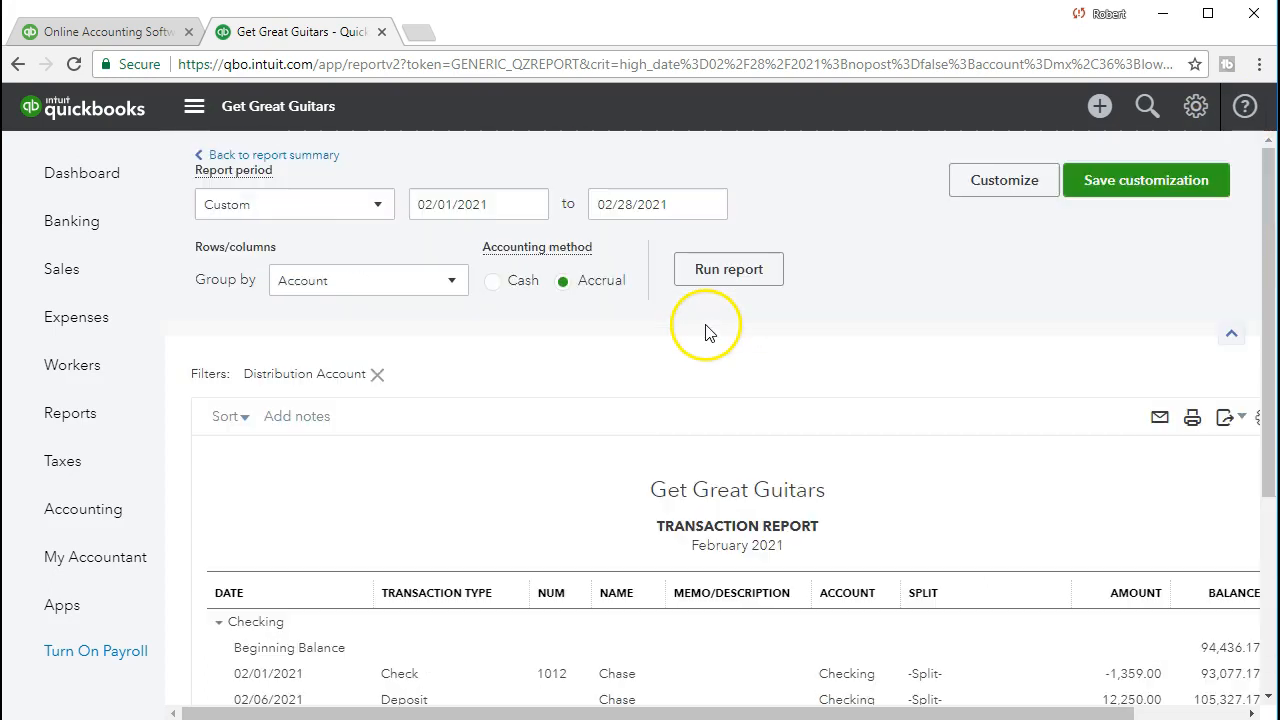
click(320, 167)
Review the Balance Sheet, open the transaction detail behind Undeposited Funds and view the deposit behind the 02/26/2021 line for -275.00.
scroll(790, 385, down, 3)
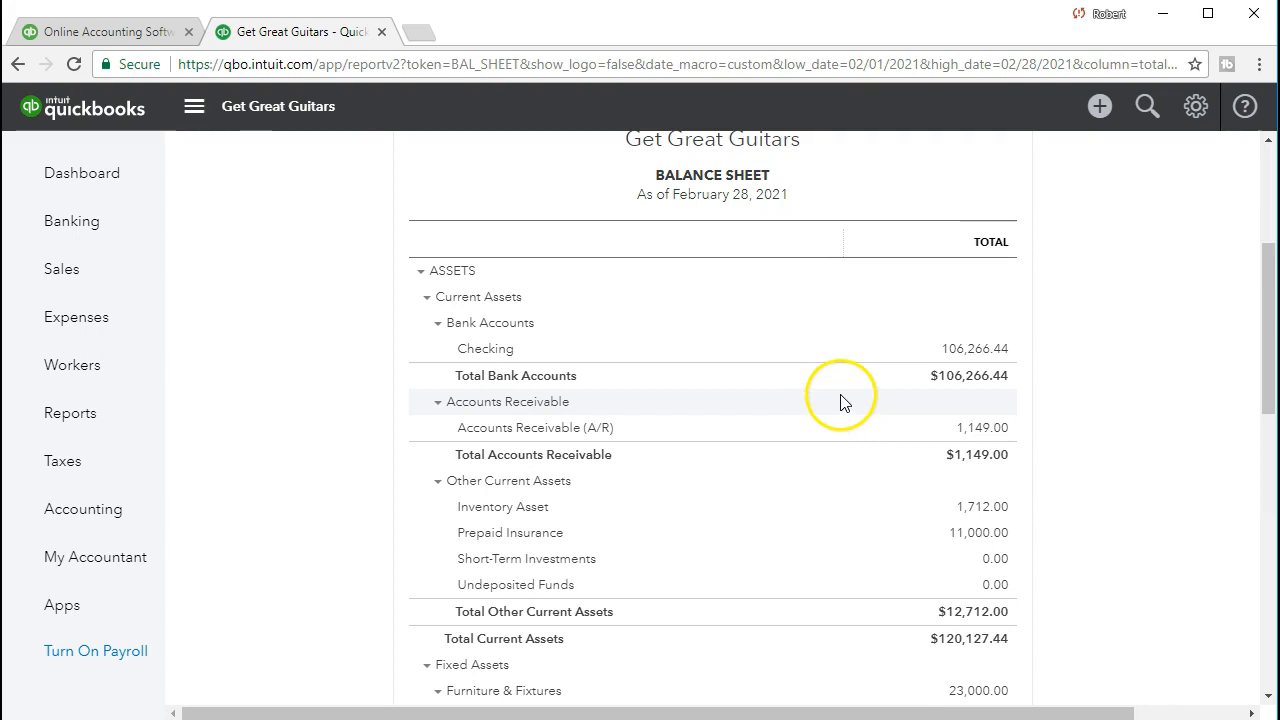
scroll(840, 401, down, 2)
scroll(840, 401, down, 1)
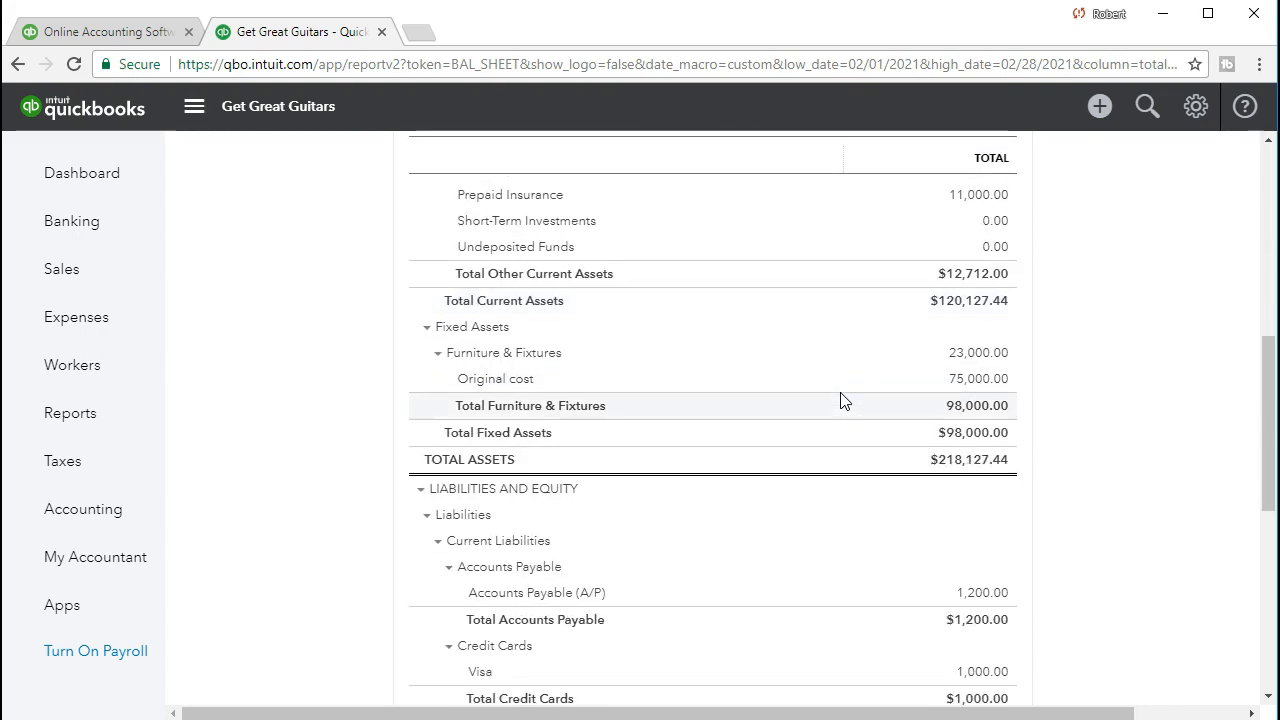
scroll(840, 400, up, 1)
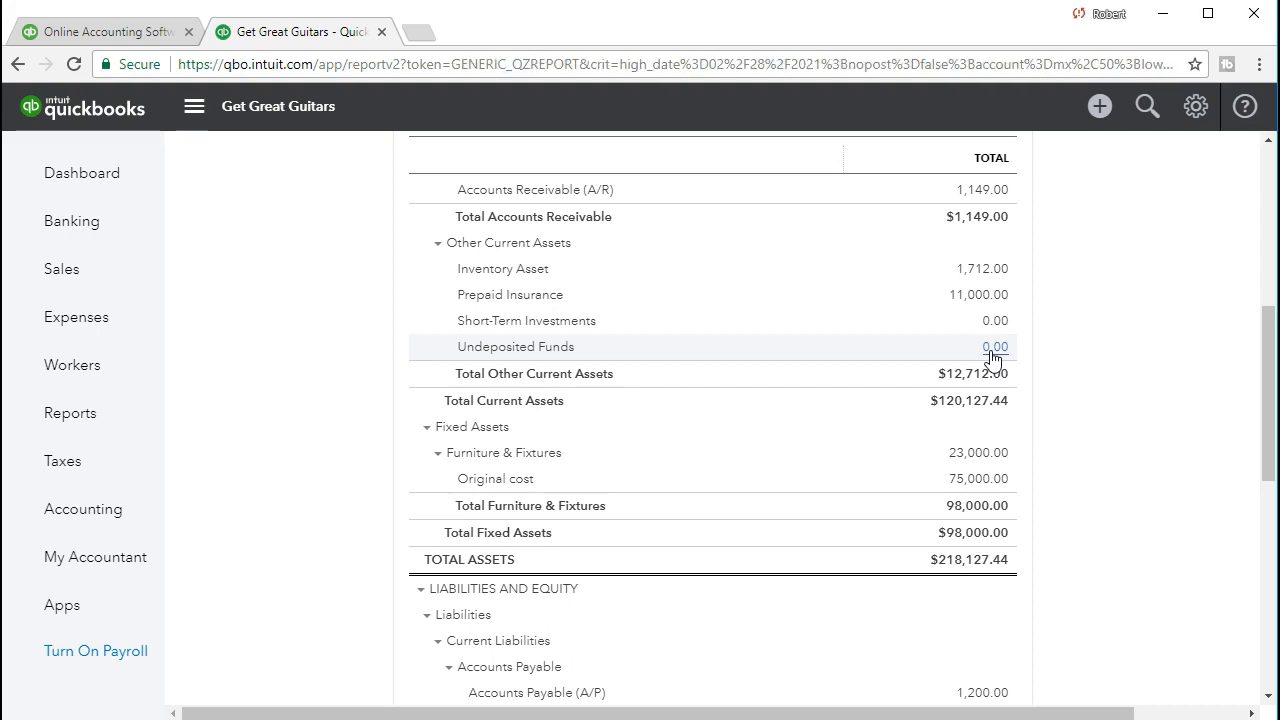
click(993, 350)
scroll(988, 354, down, 3)
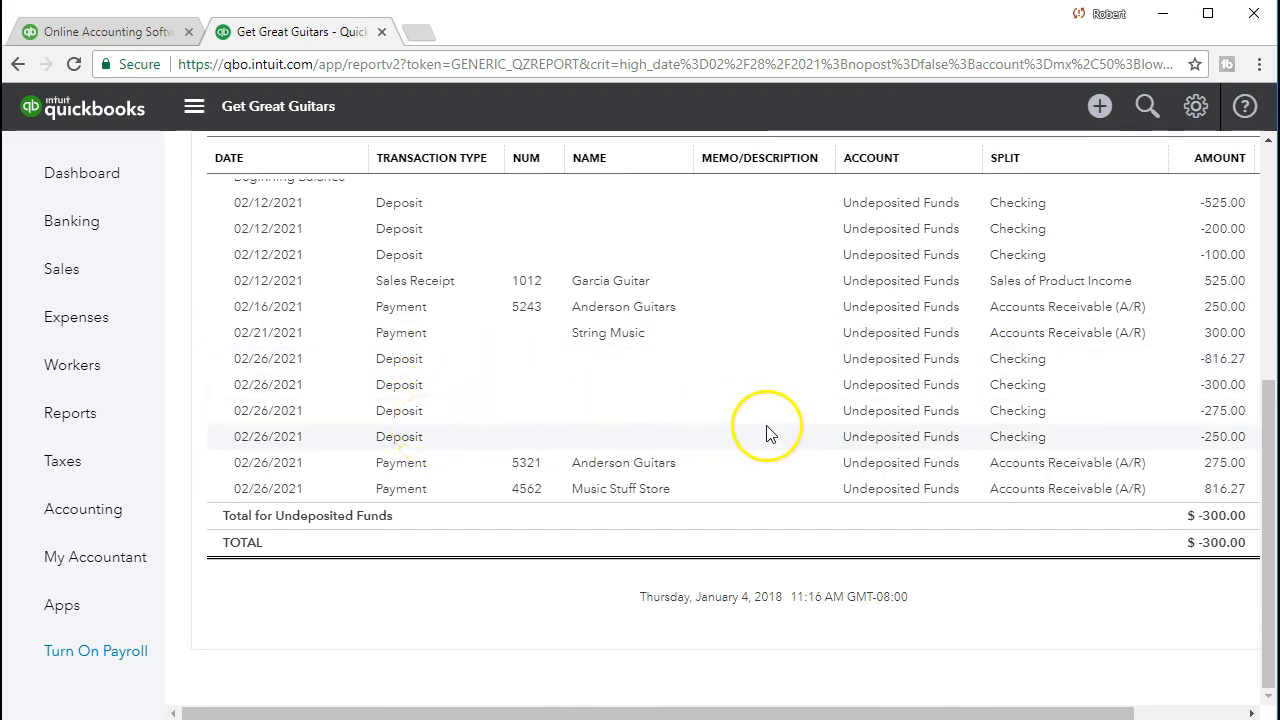
click(1218, 411)
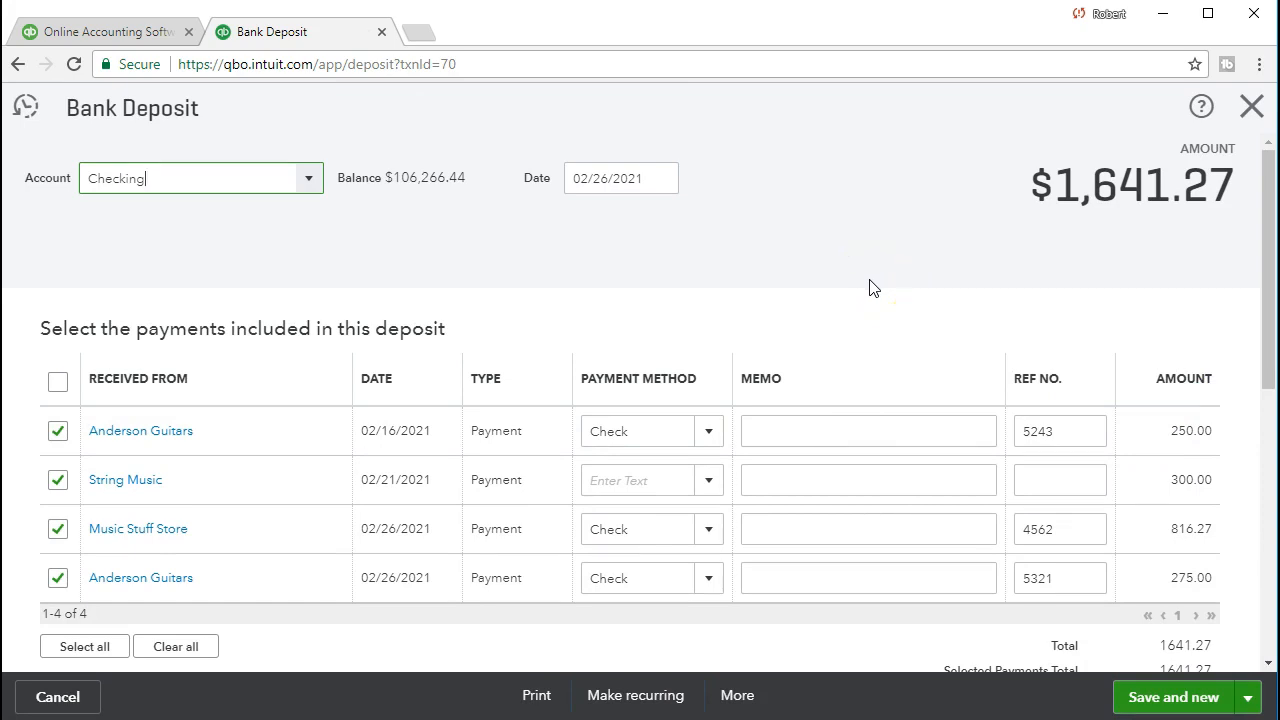
scroll(870, 288, down, 1)
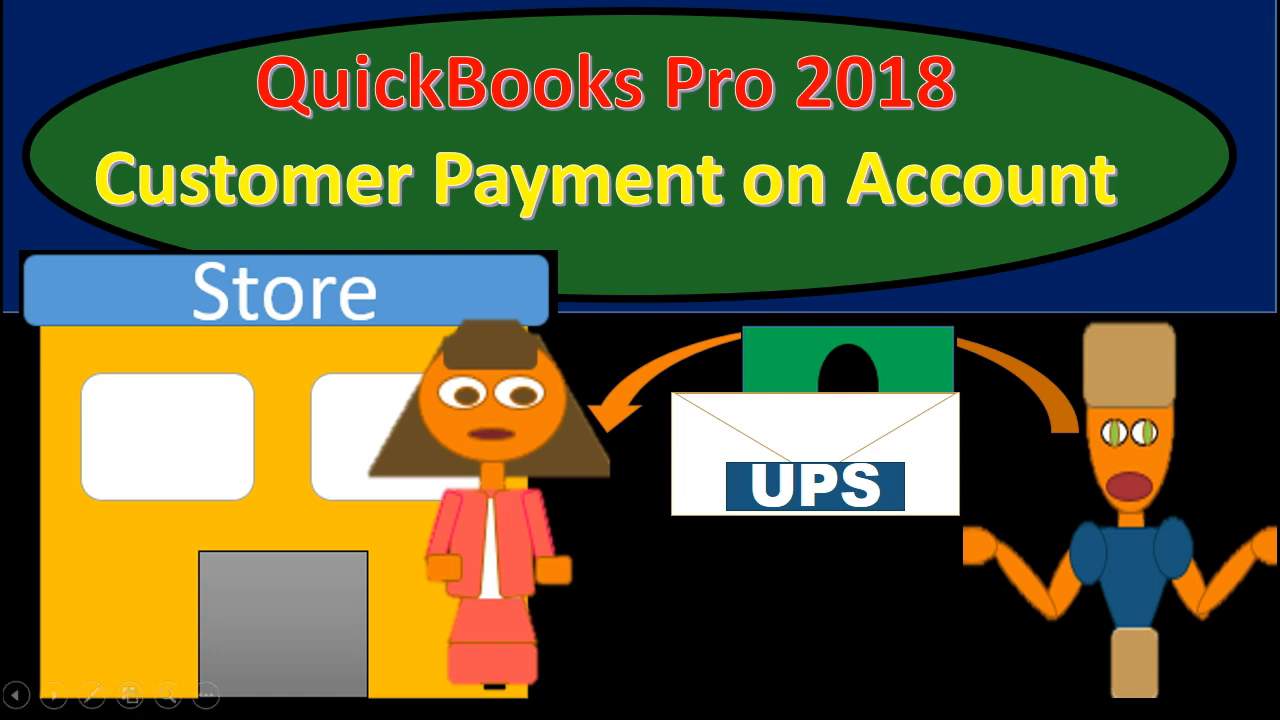
click(214, 480)
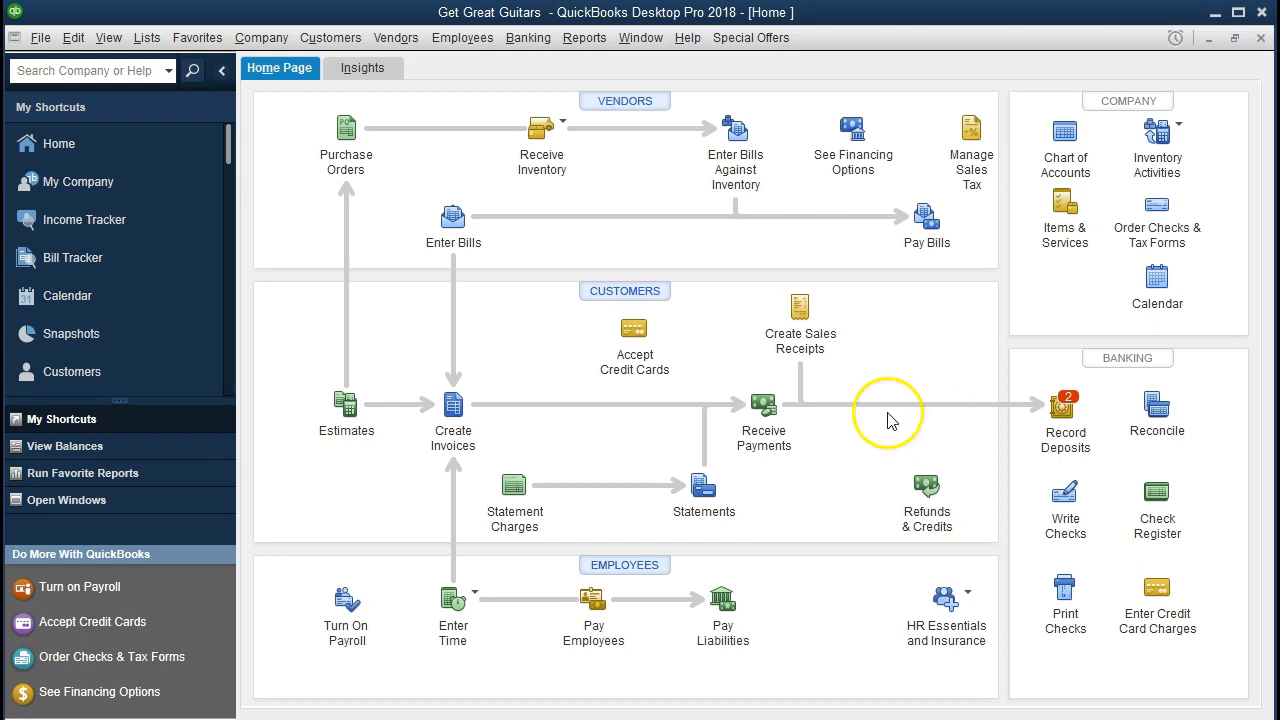
click(41, 40)
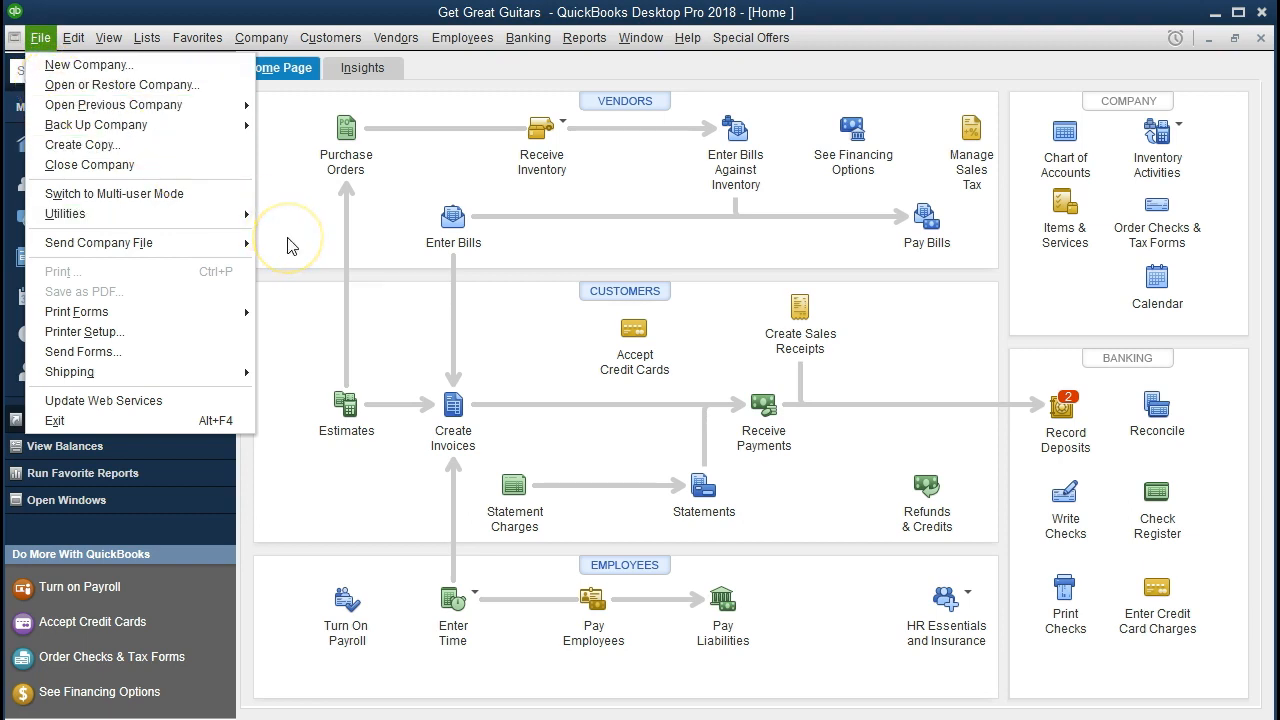
click(287, 246)
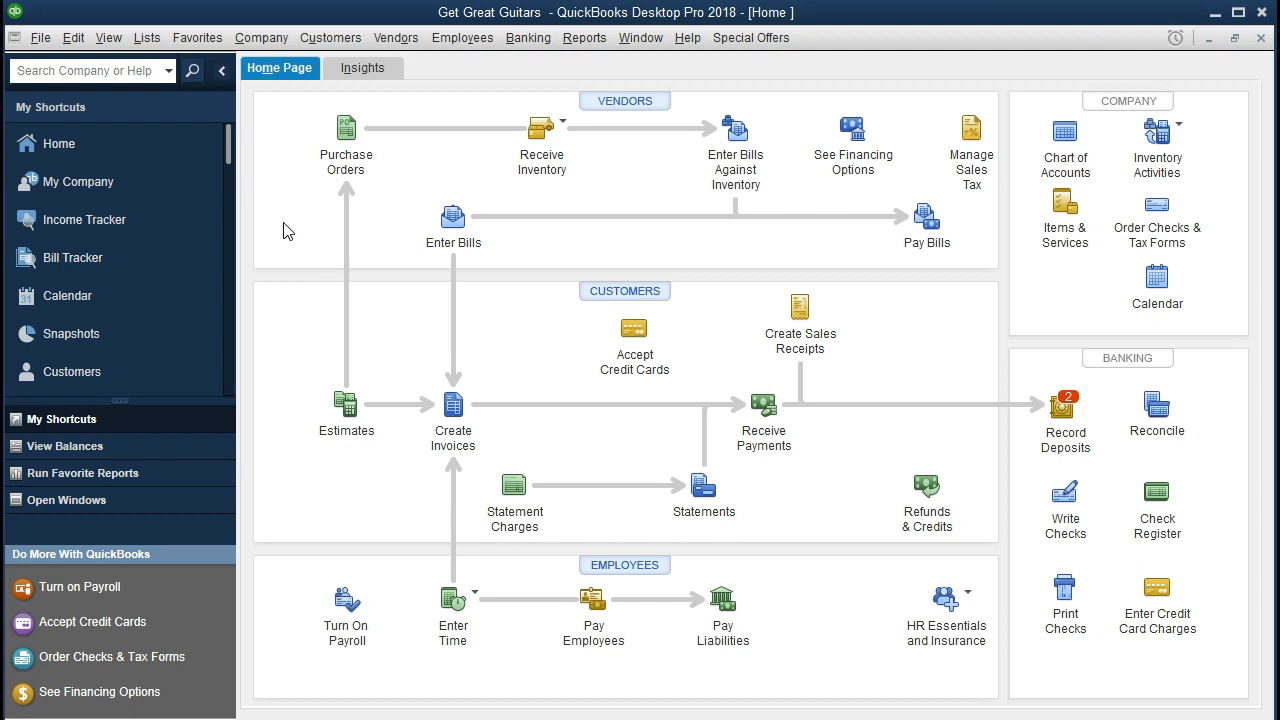
Display the list of open windows in QuickBooks Desktop.
click(260, 37)
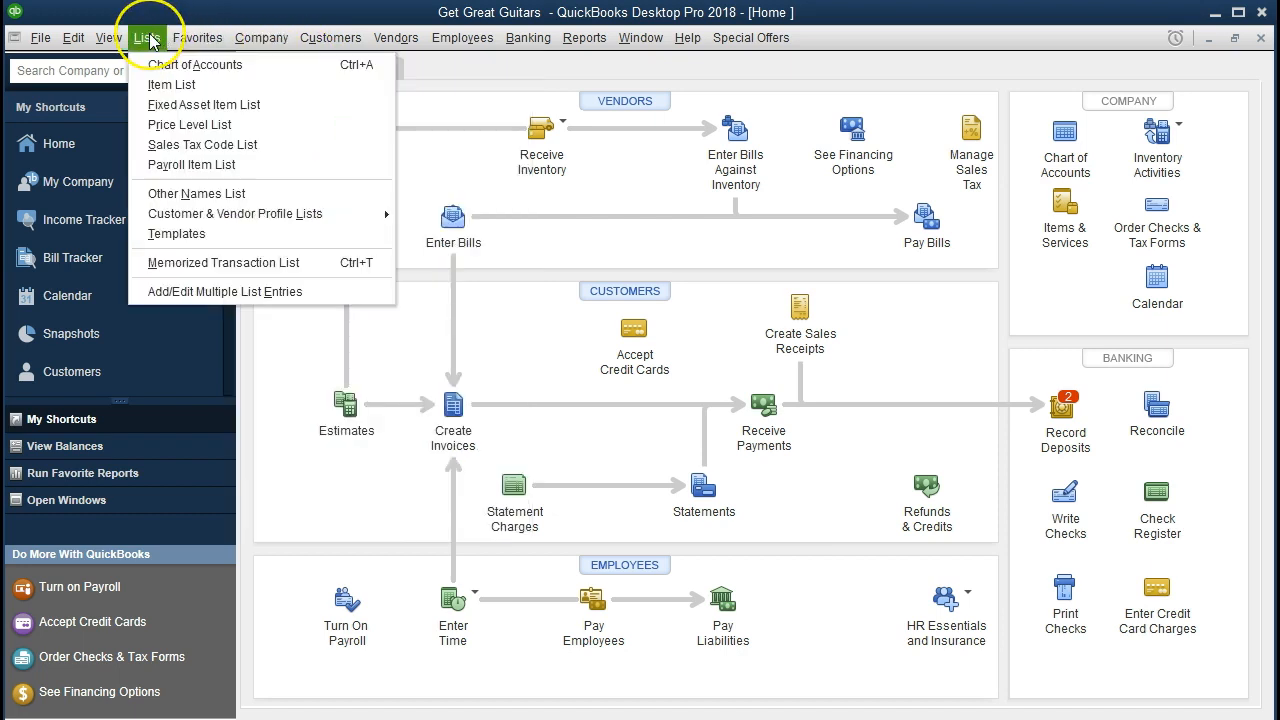
click(120, 38)
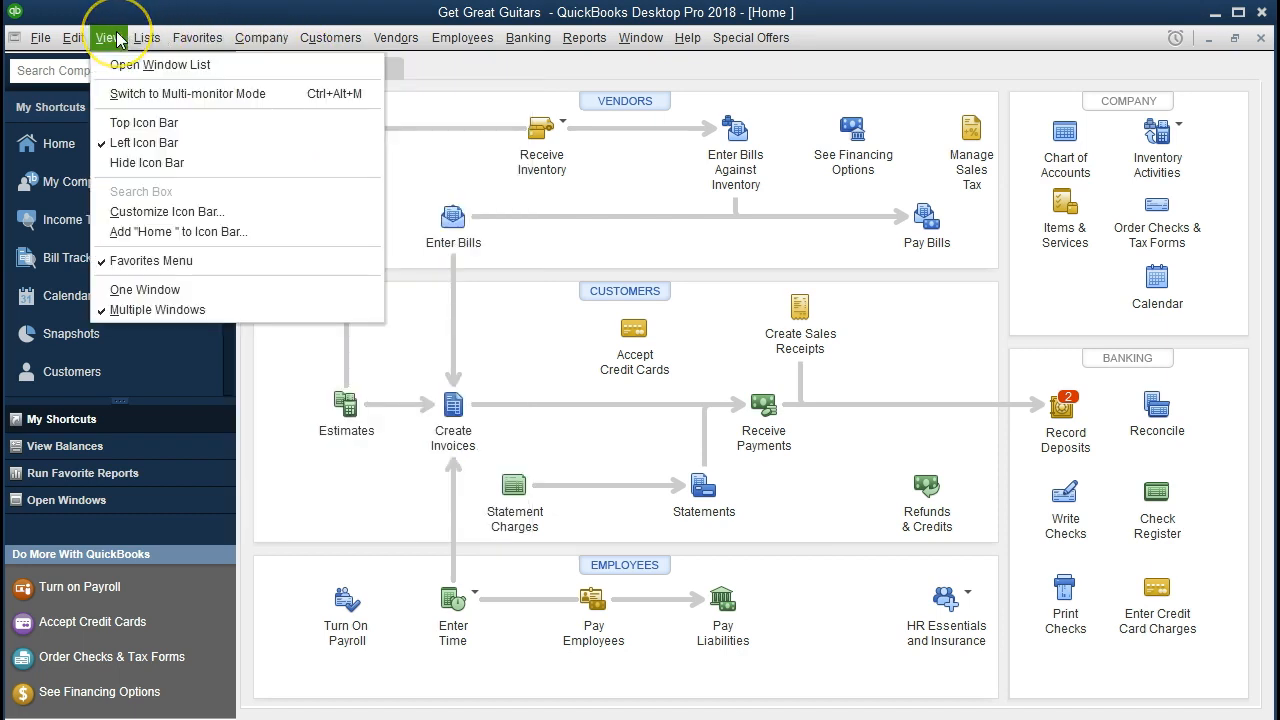
click(243, 72)
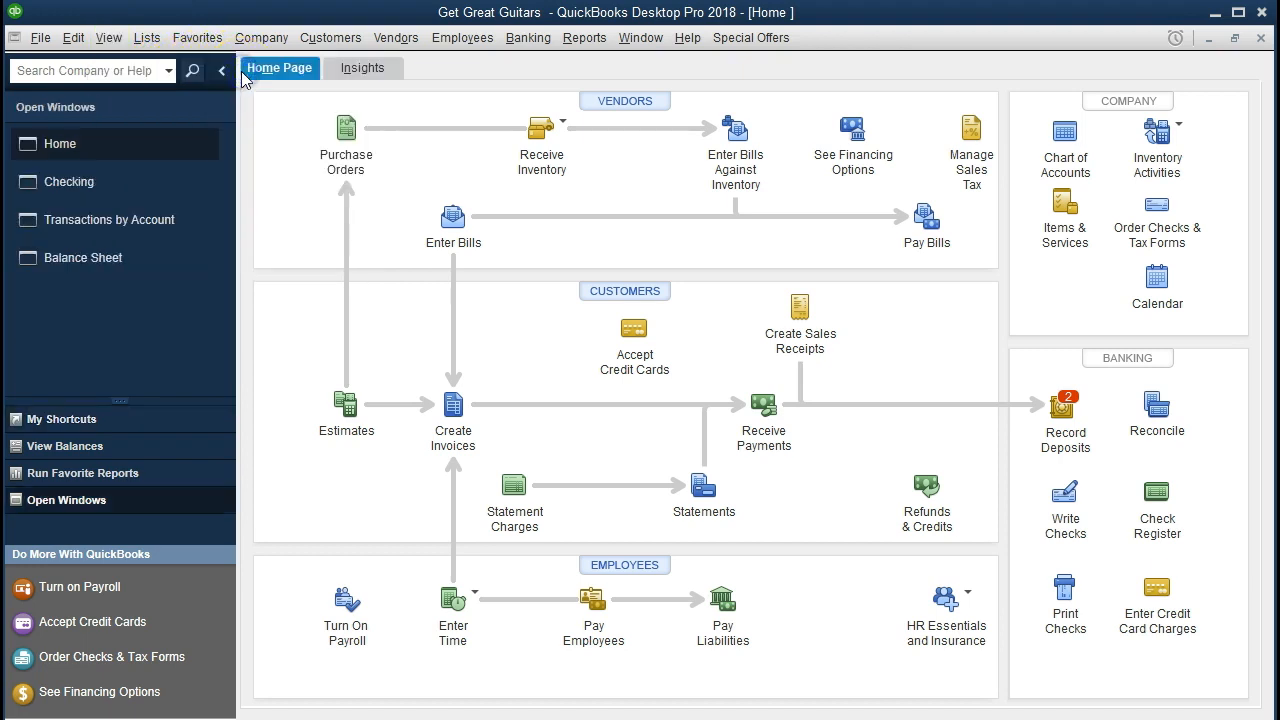
Close the Checking register, the Transactions by Account report and the Balance Sheet, leaving only the Home window open.
click(145, 185)
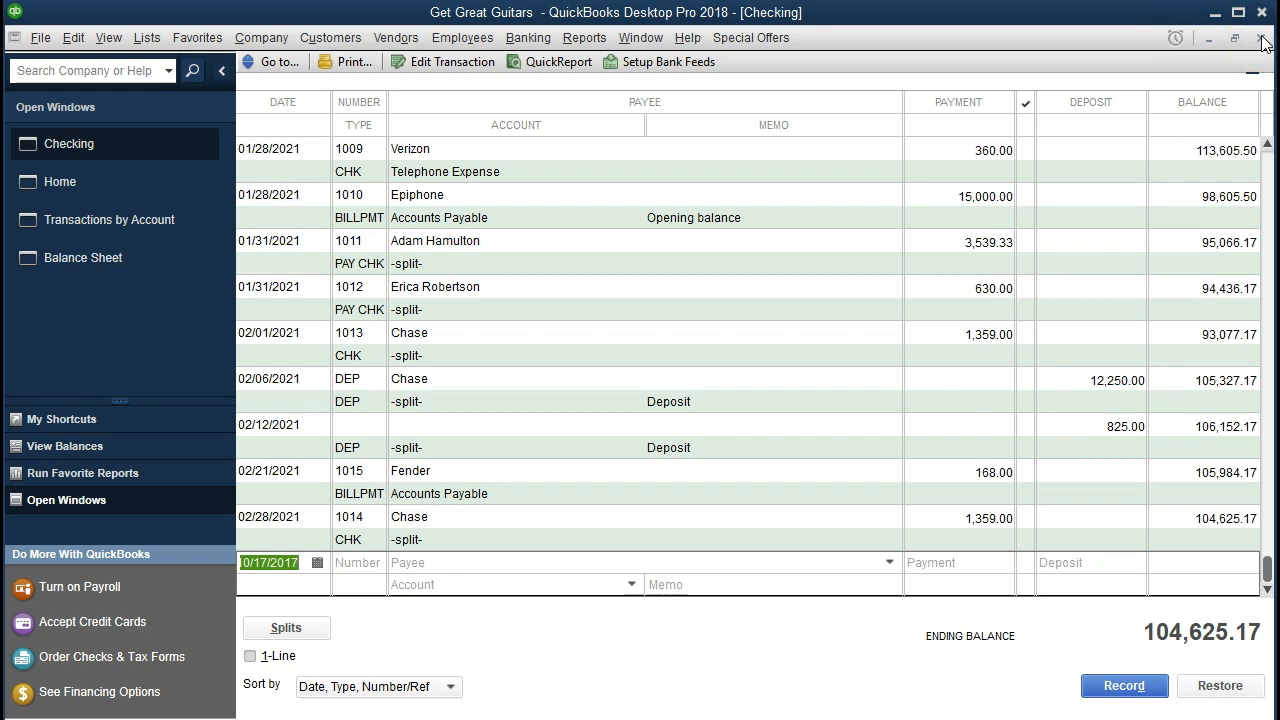
click(1261, 38)
click(170, 192)
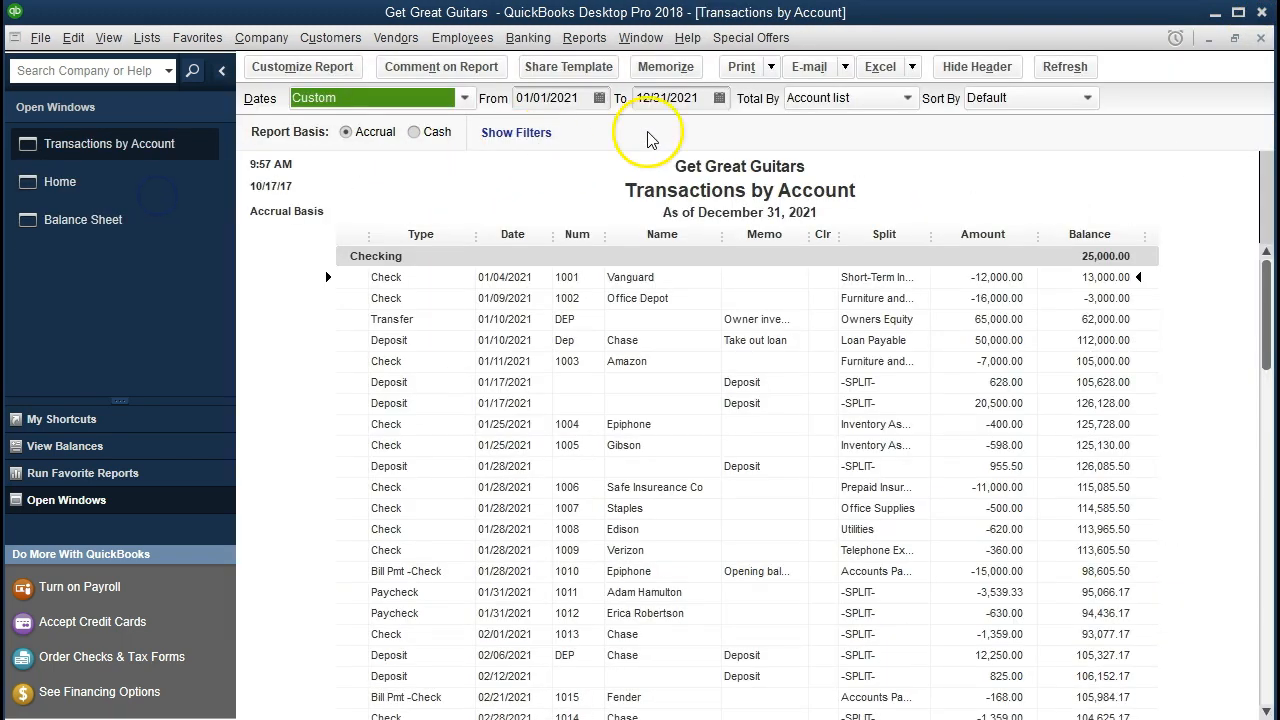
click(1261, 38)
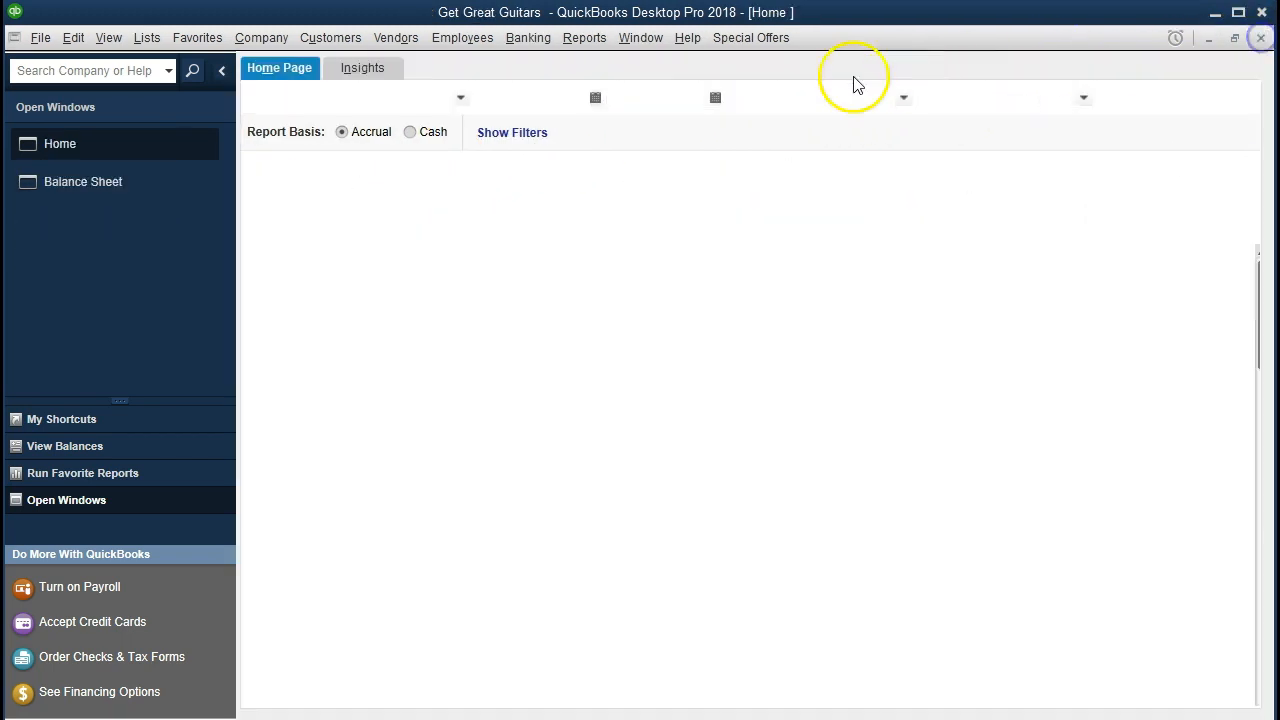
click(91, 180)
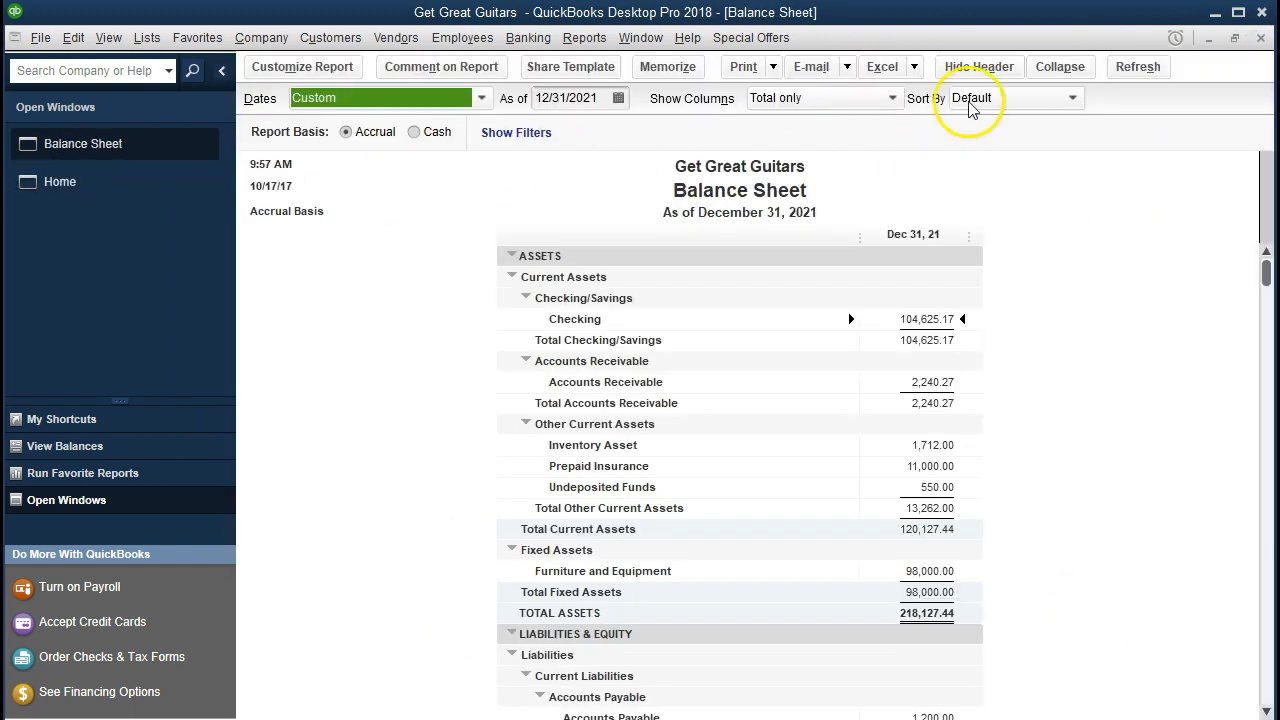
click(1261, 38)
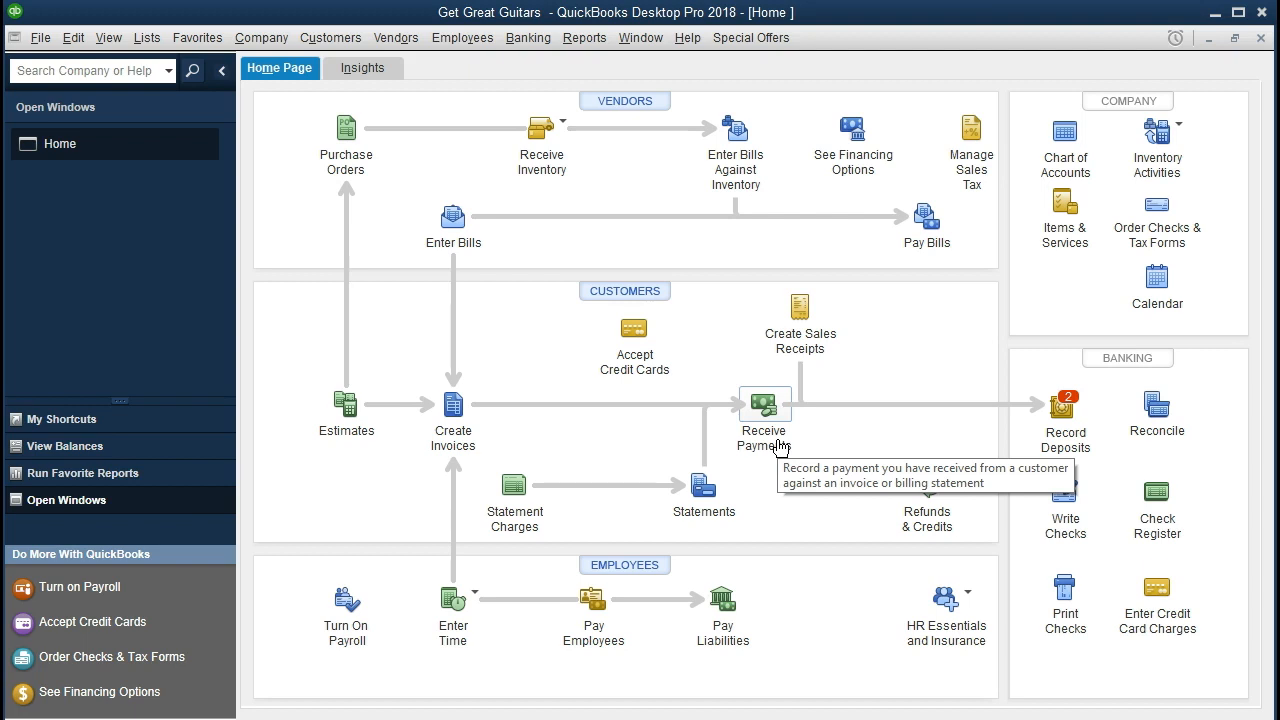
click(469, 432)
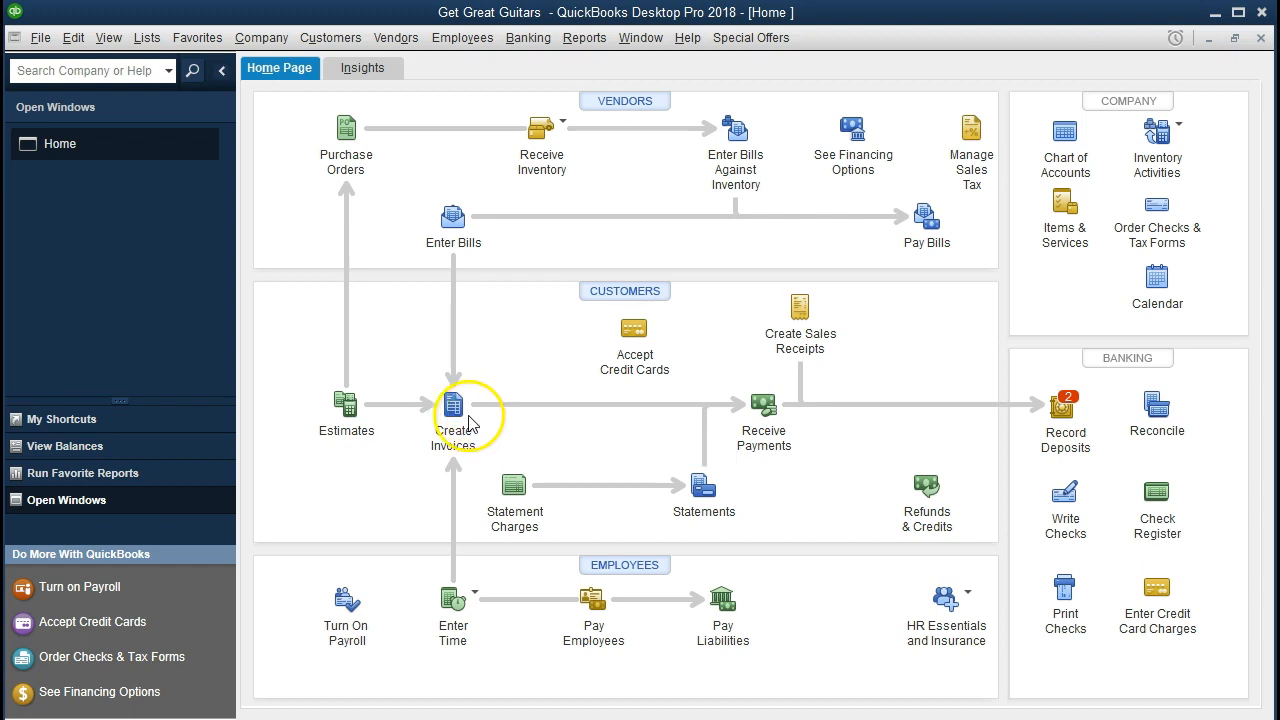
click(763, 410)
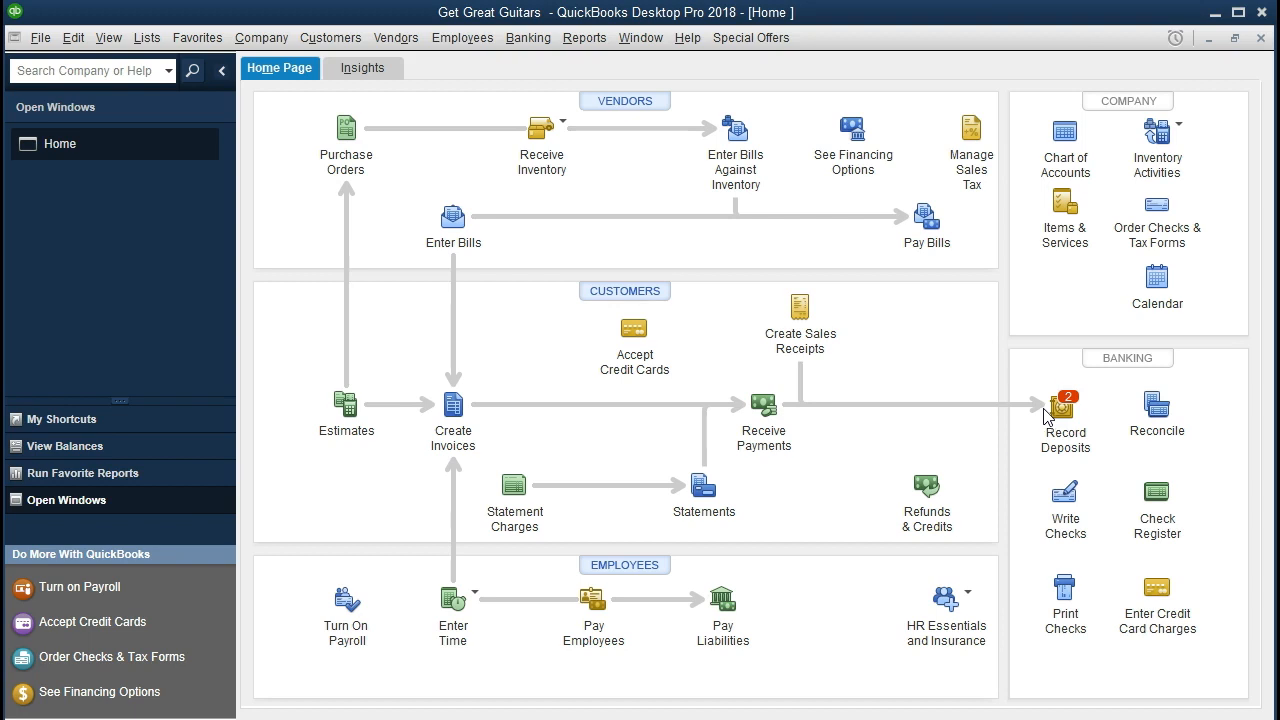
Start a customer payment from Music Stuff Store, apply it to the 01/25/2021 invoice number 4 and keep automatic payment calculation on.
click(764, 412)
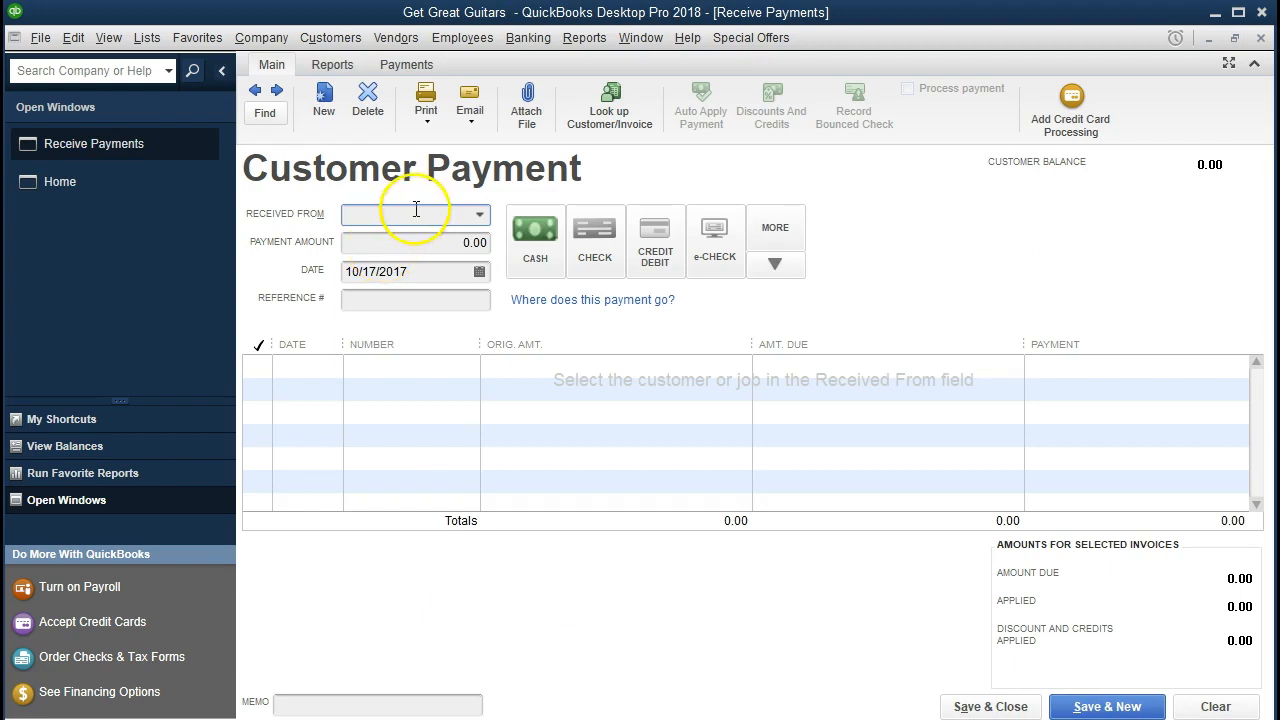
click(478, 216)
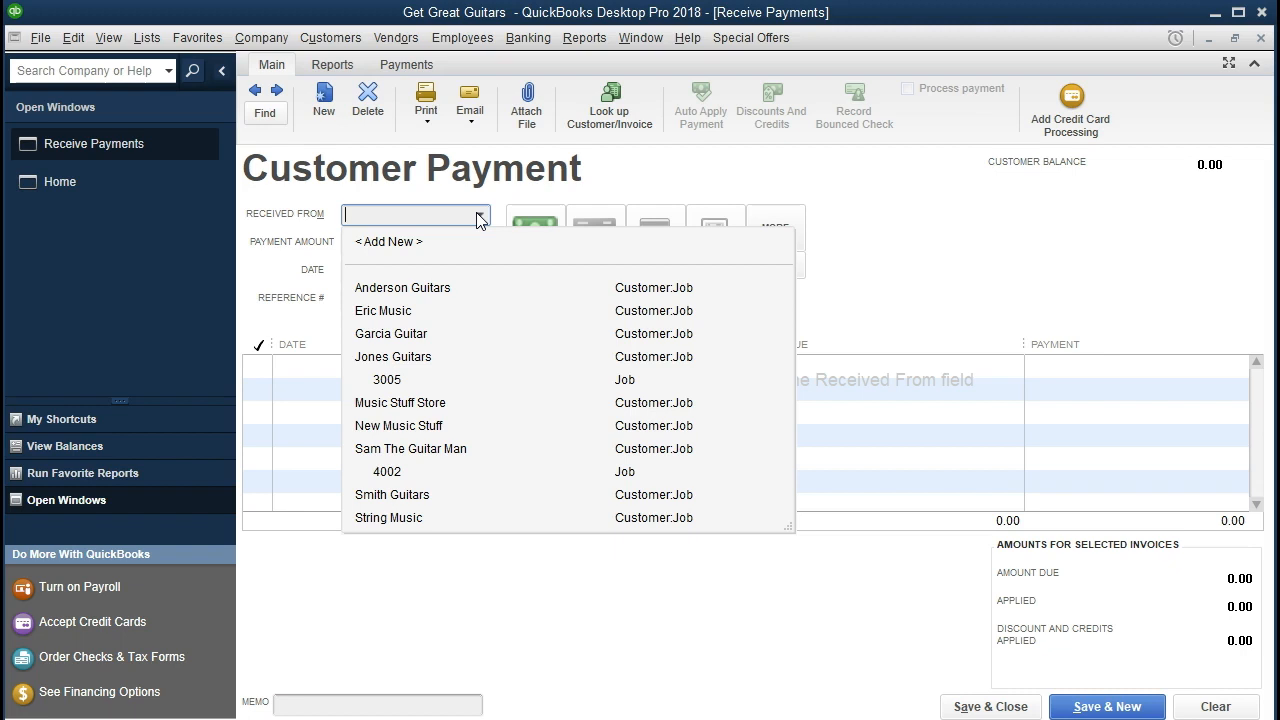
text(Music Stuff Store)
key(Tab)
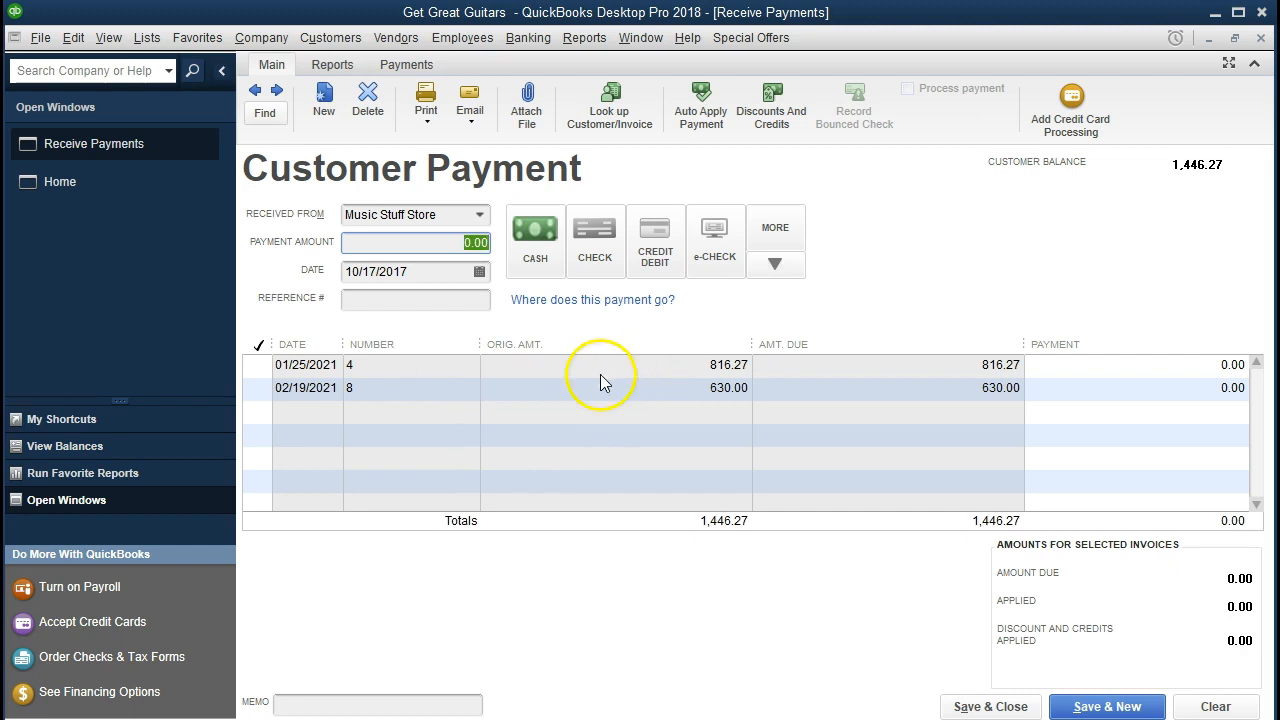
click(258, 365)
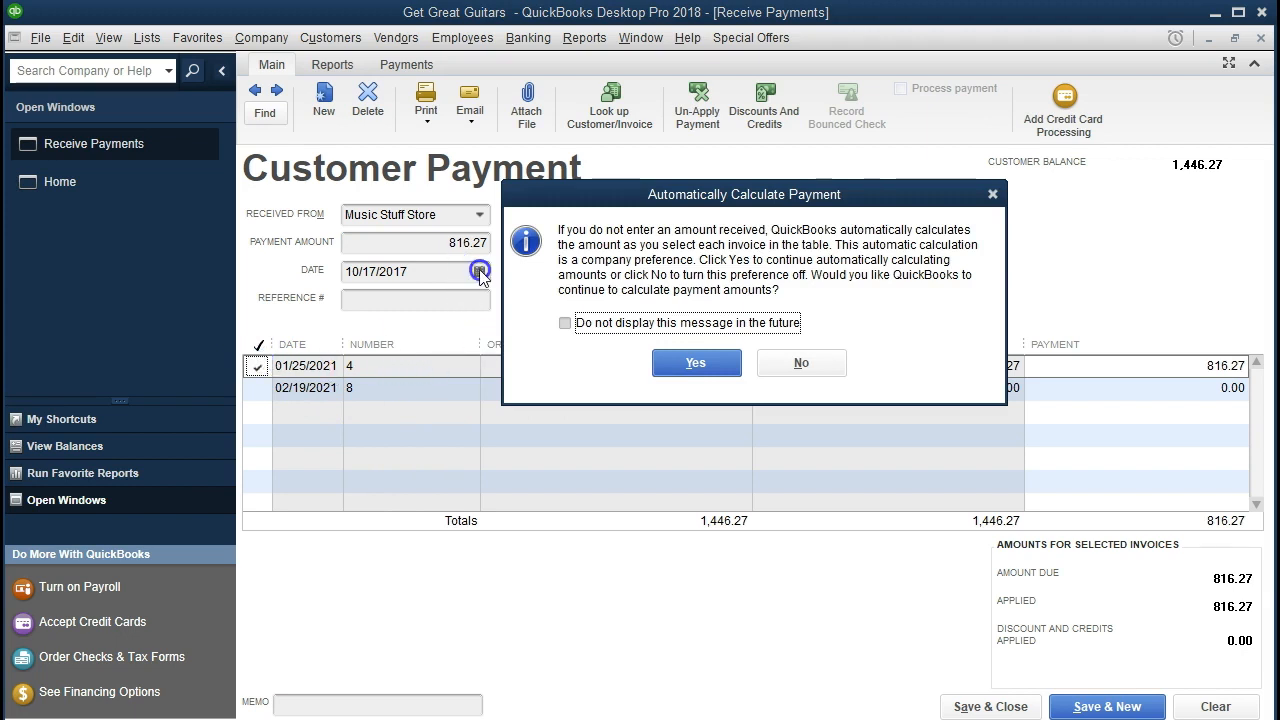
click(696, 363)
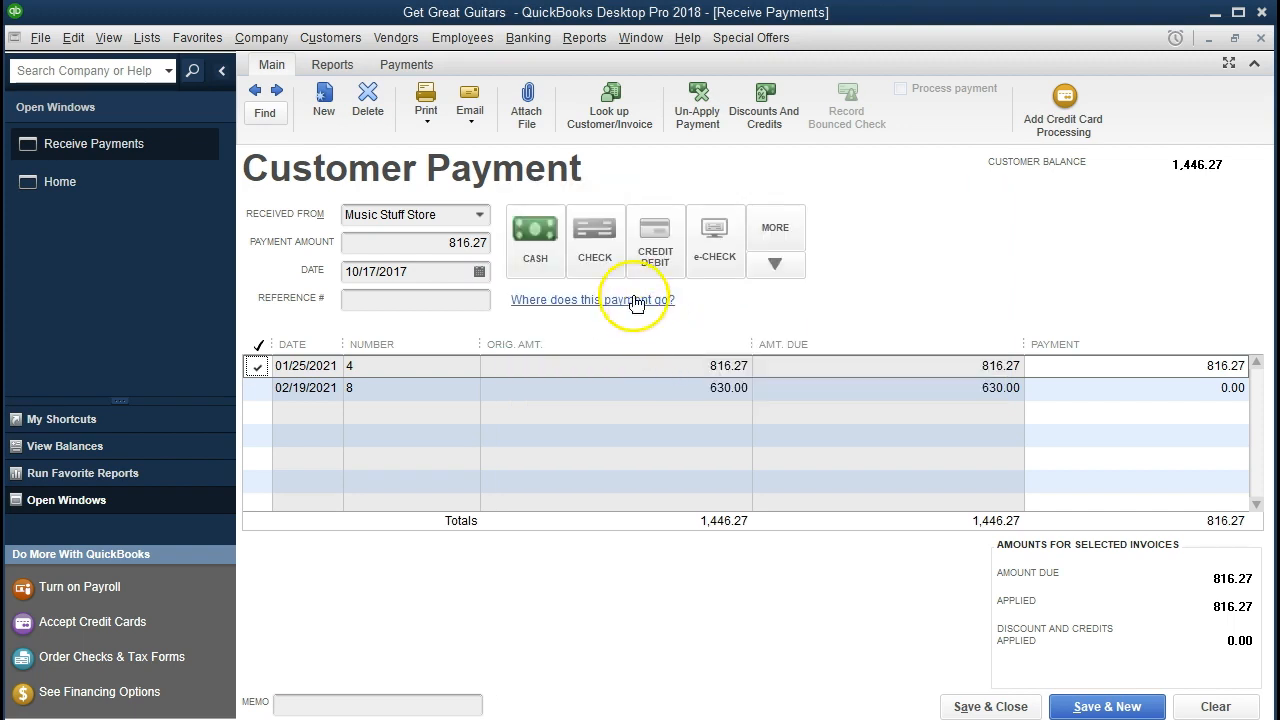
Set the payment method to check, the date to 02/26/2021 and the check number to 4562, and save and close the payment.
click(598, 245)
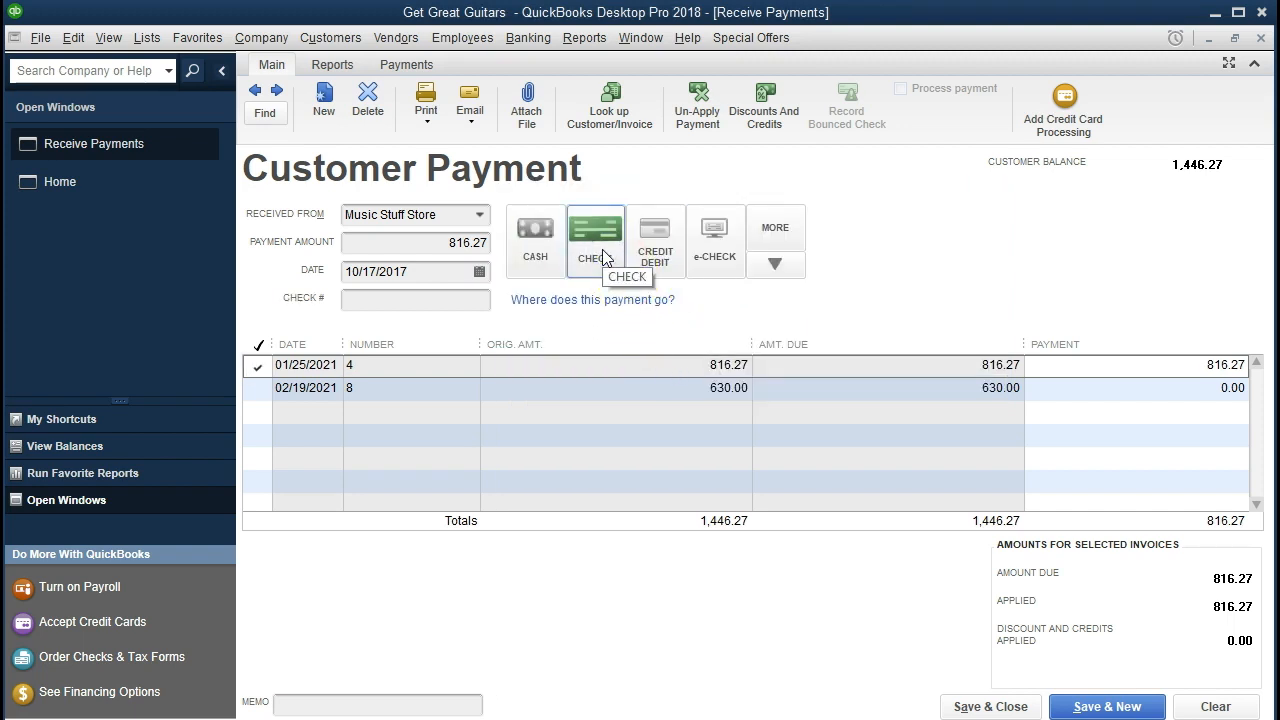
key(Tab)
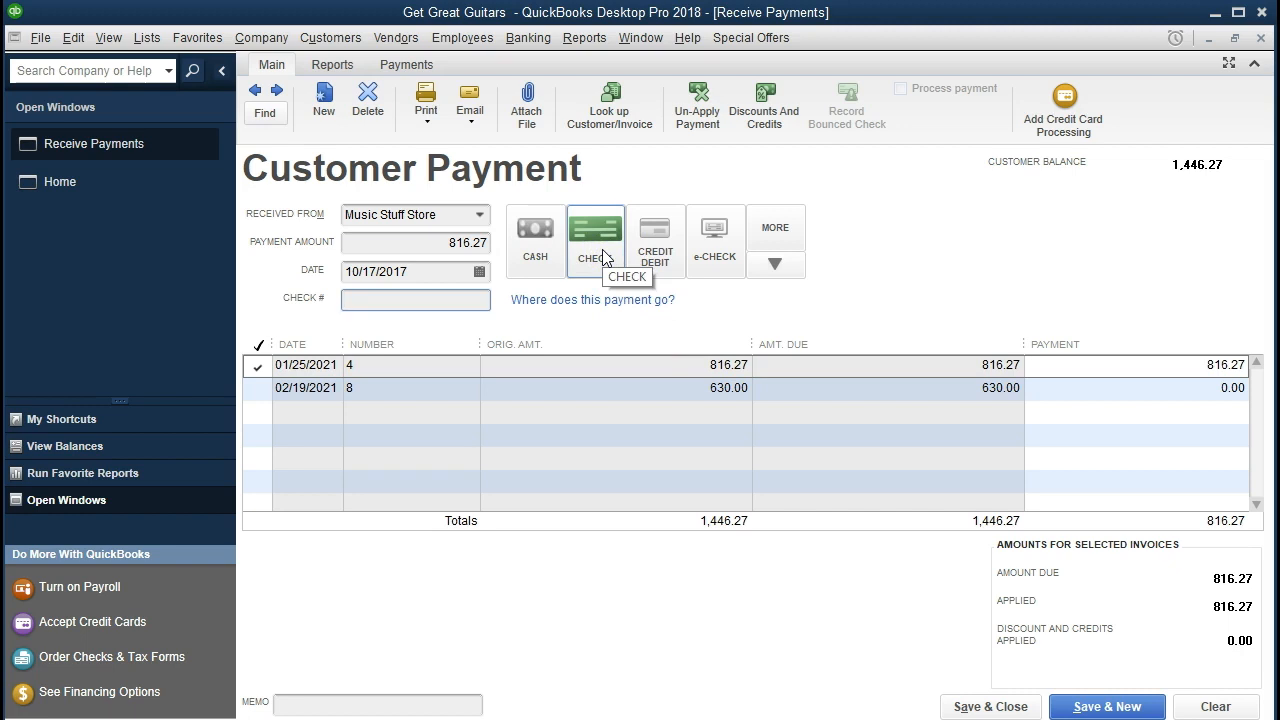
click(429, 271)
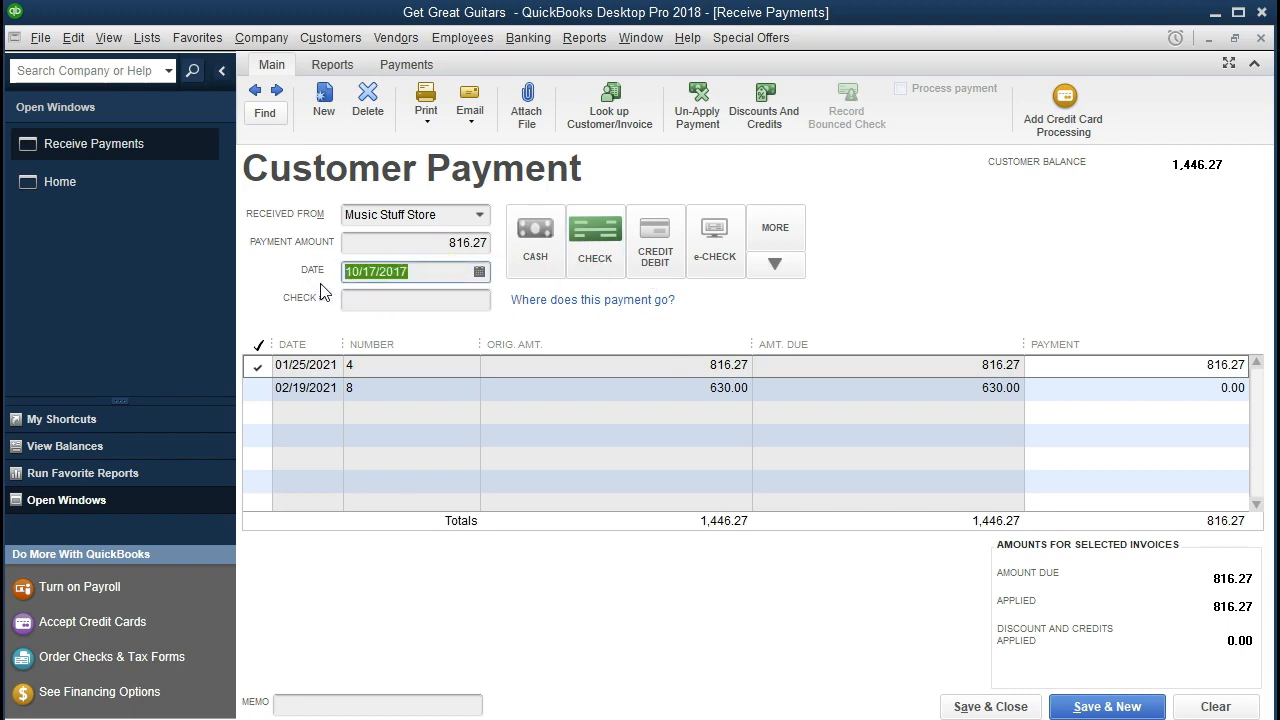
text(02/26)
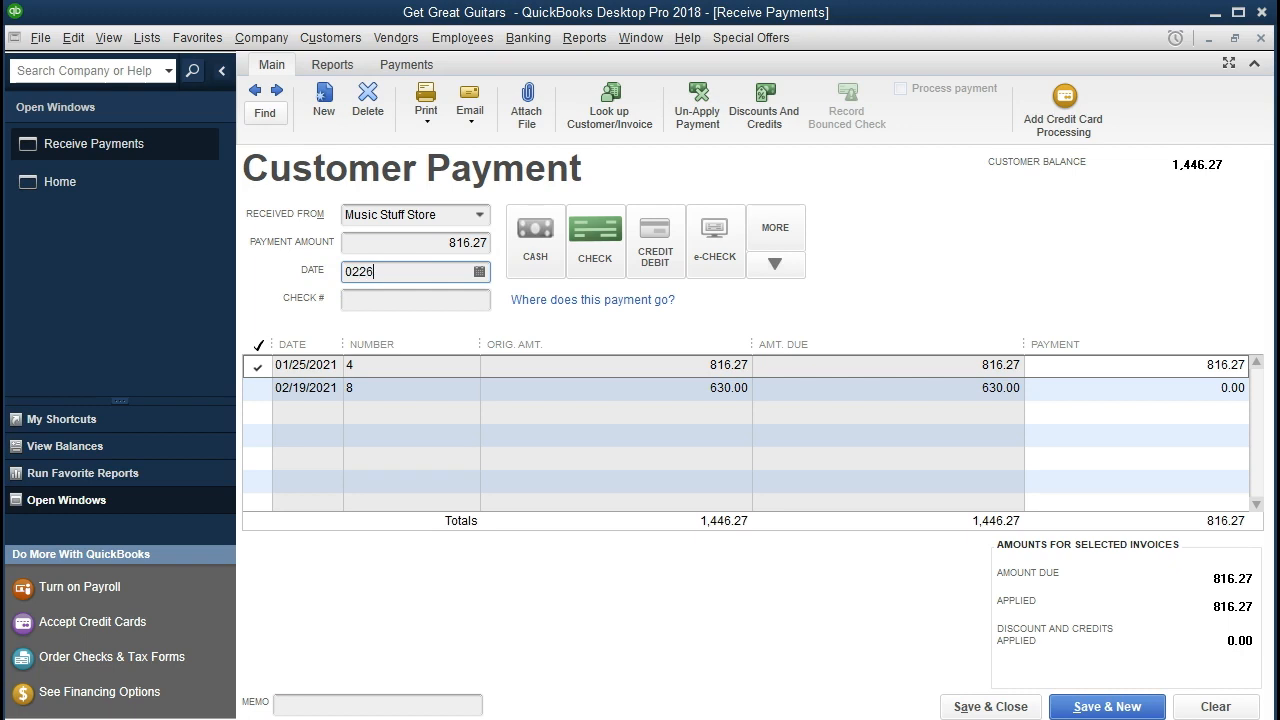
text(/2021)
key(Tab)
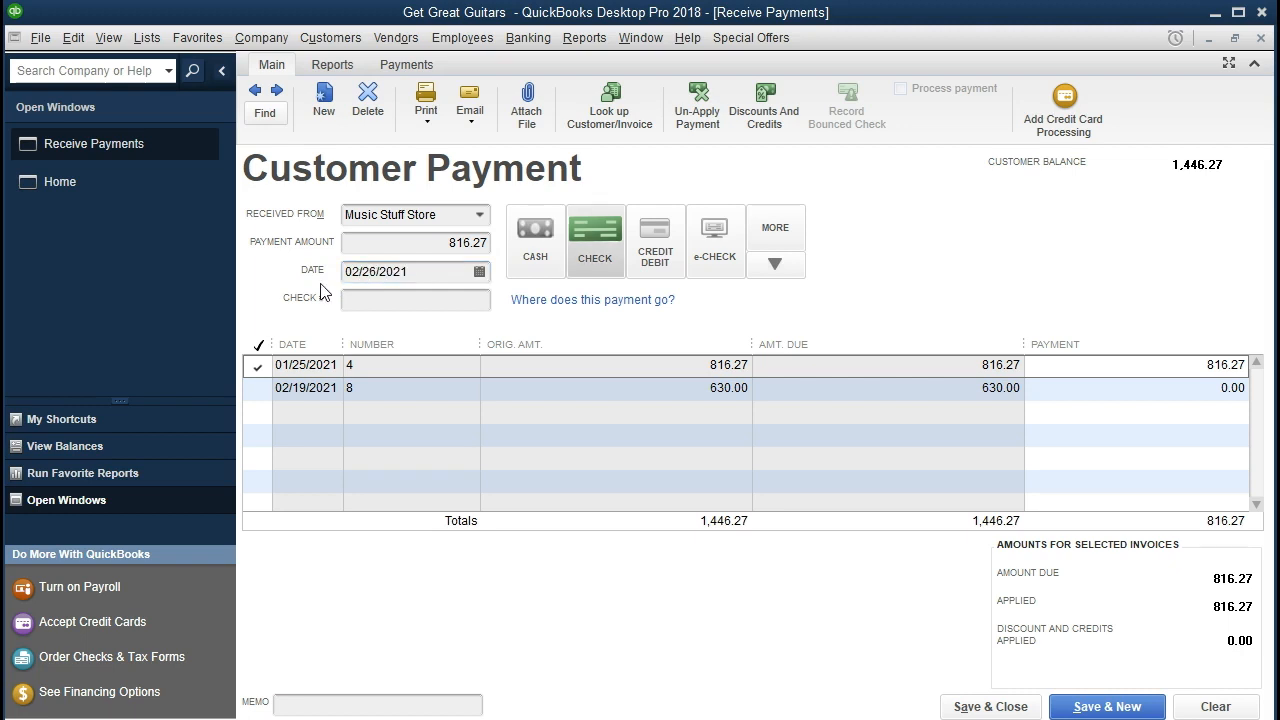
click(401, 301)
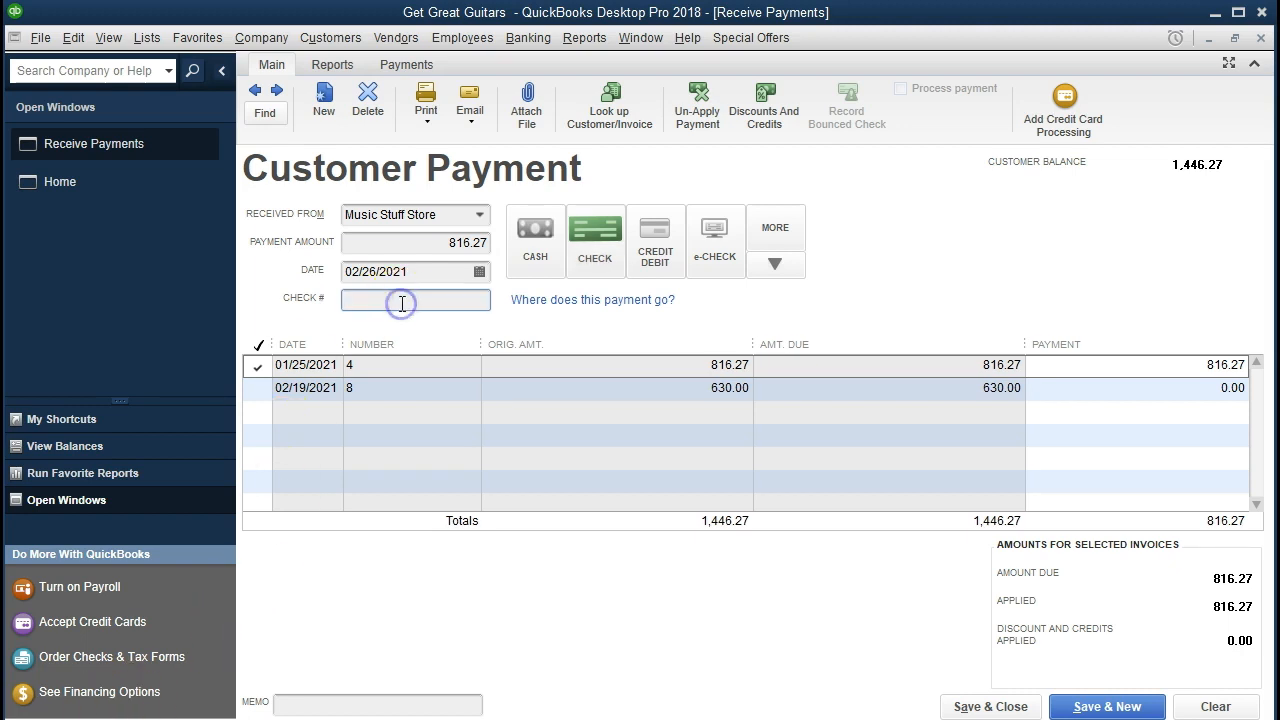
text(4562)
click(990, 707)
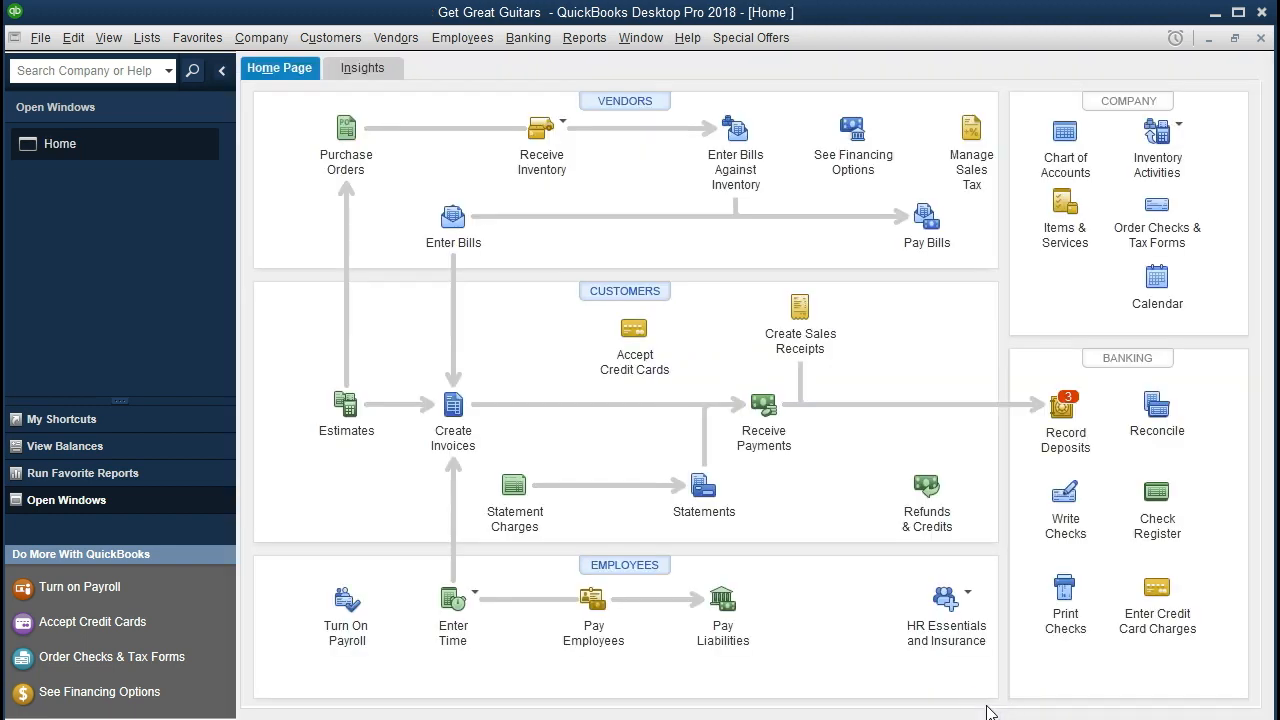
Open the standard Balance Sheet report and set its date range from 01/01/2021 to 12/31/2021.
click(598, 40)
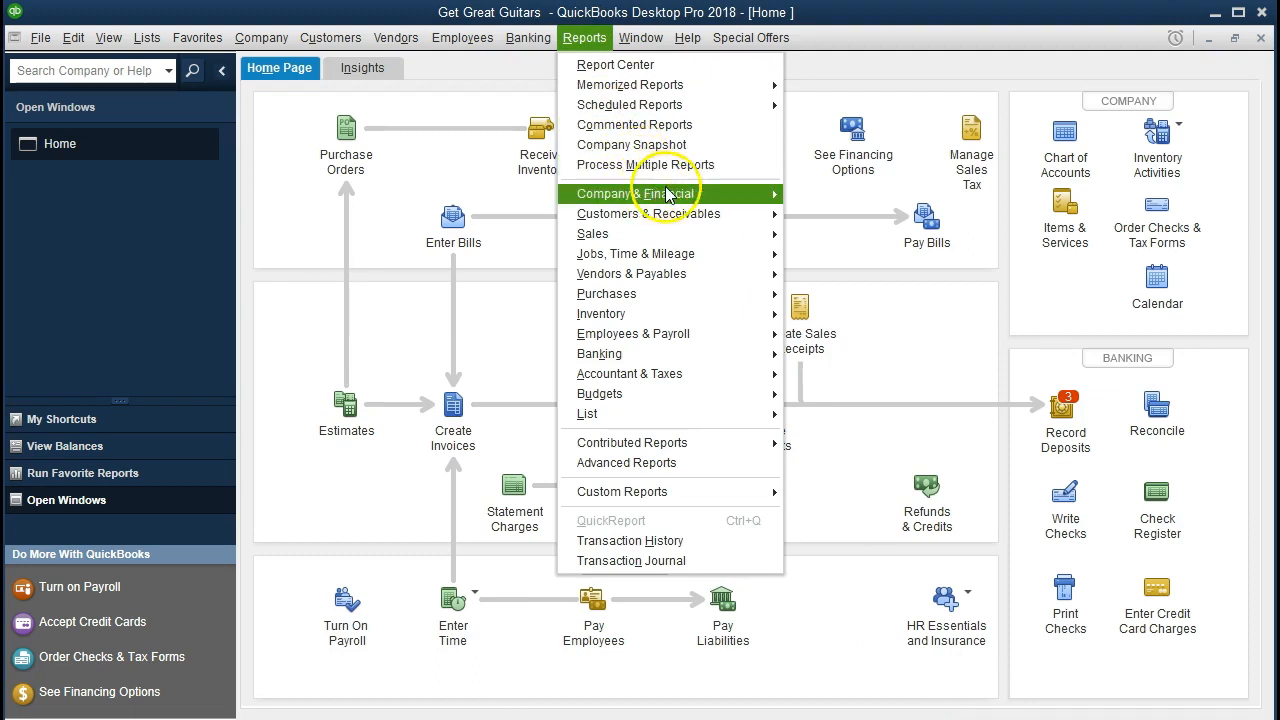
mouse_move(720, 194)
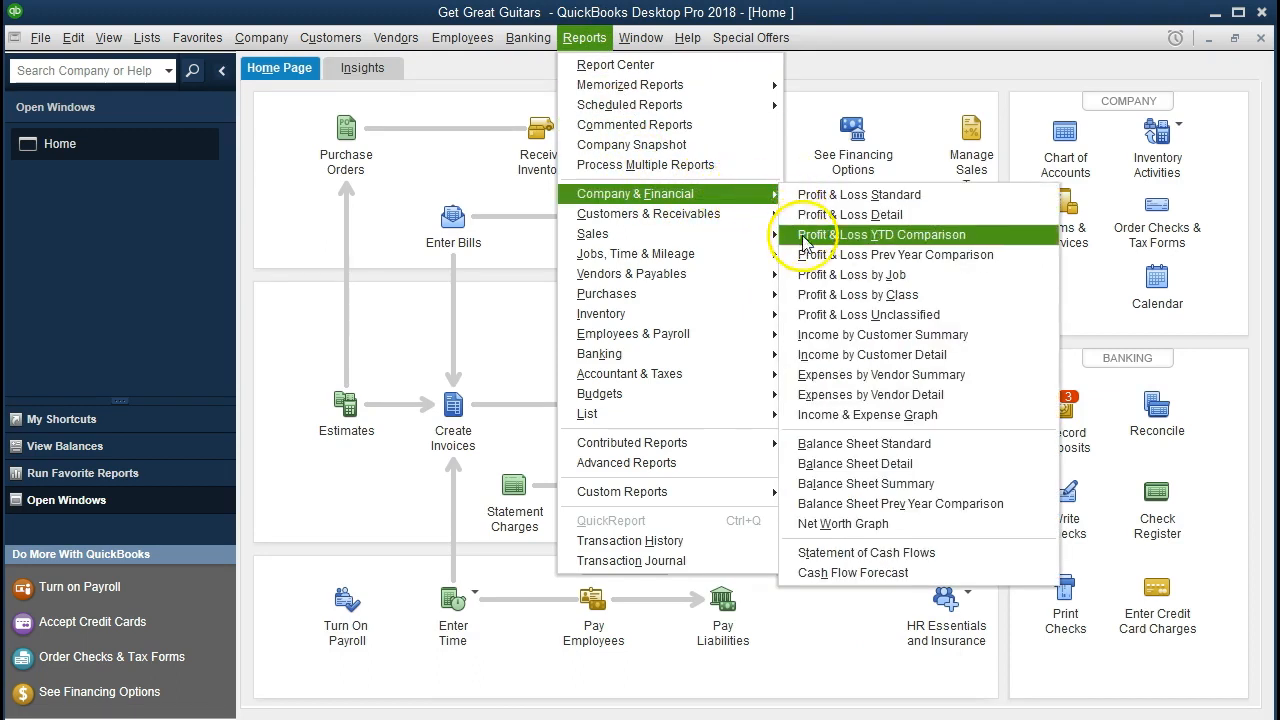
click(795, 445)
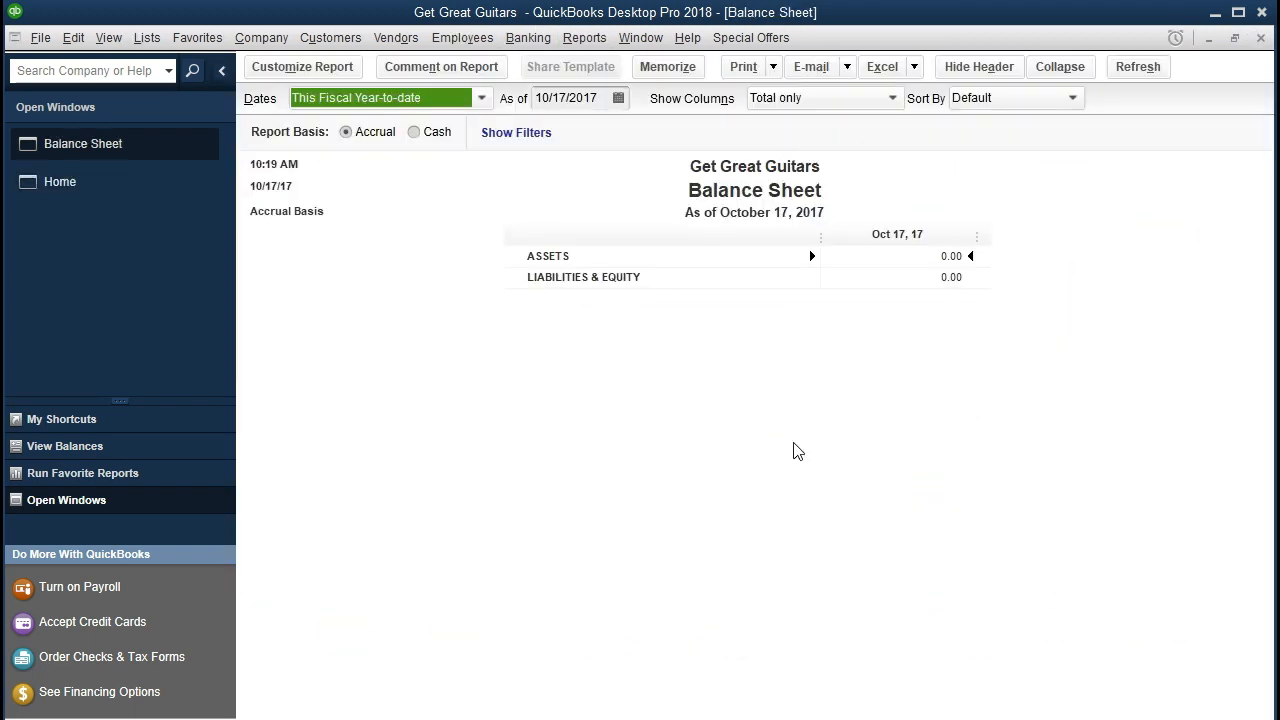
click(343, 67)
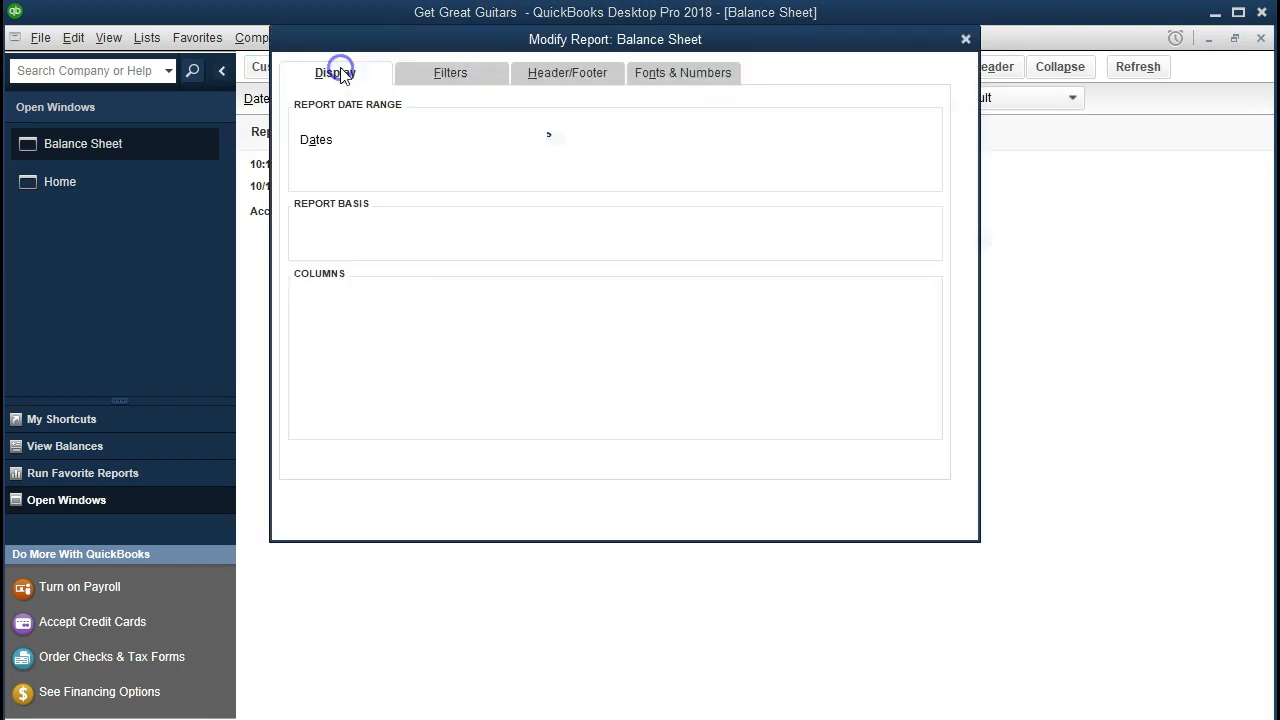
key(Tab)
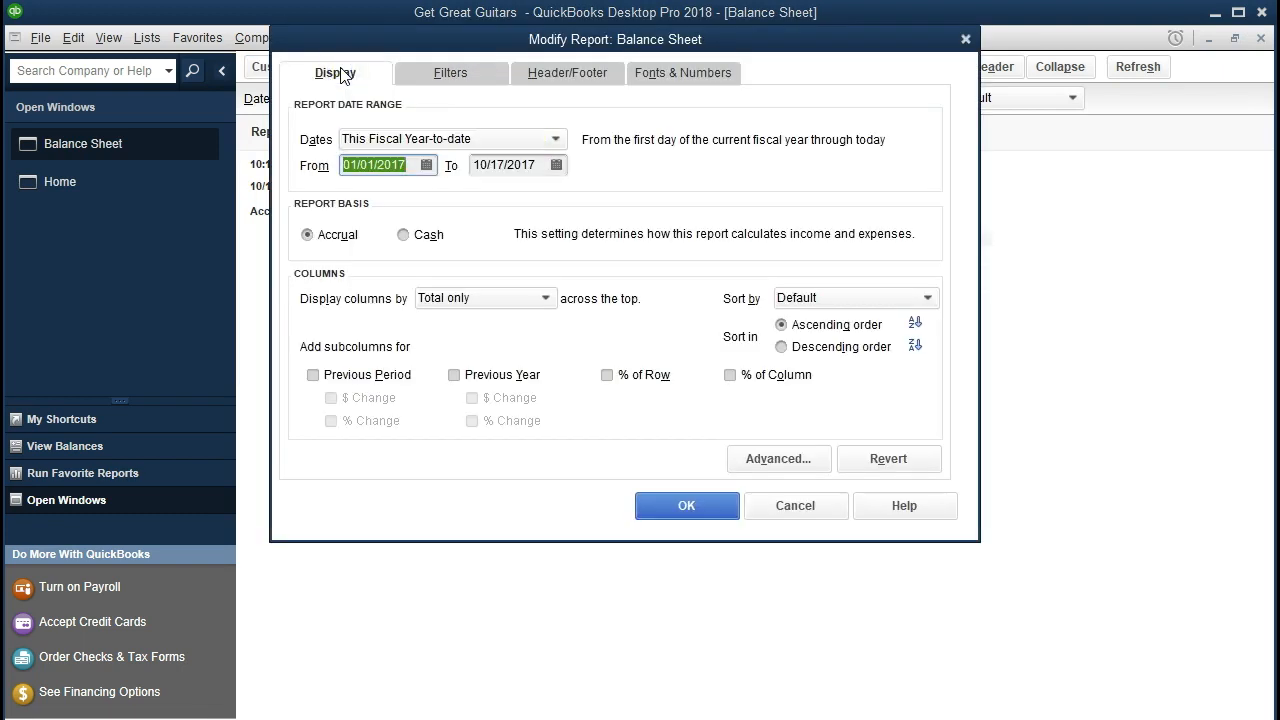
text(01/01/202)
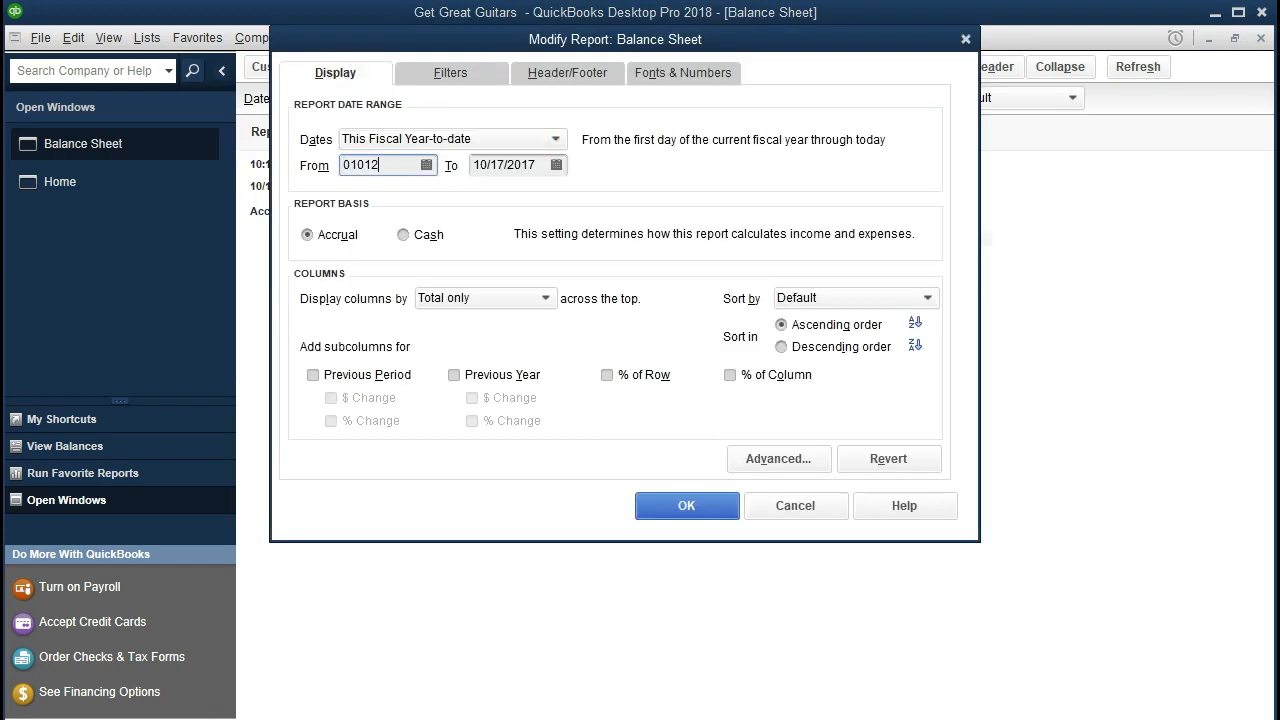
text(1)
key(Tab)
text(123121)
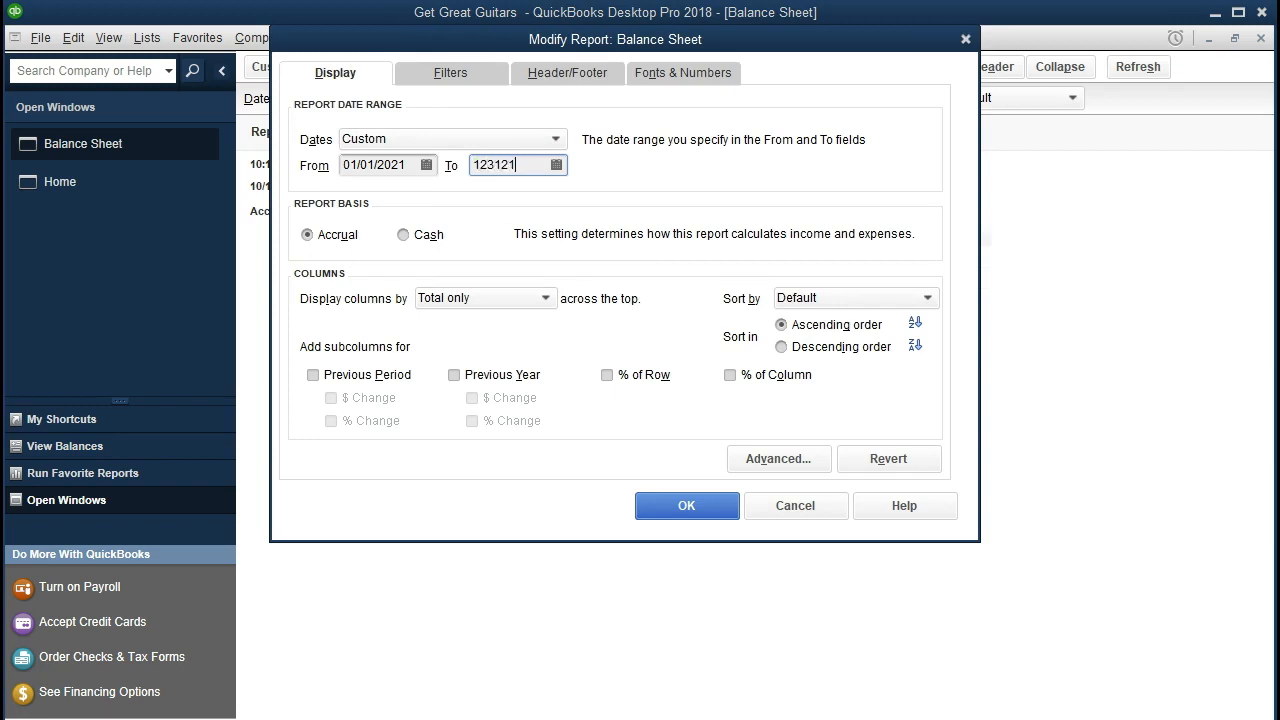
key(Tab)
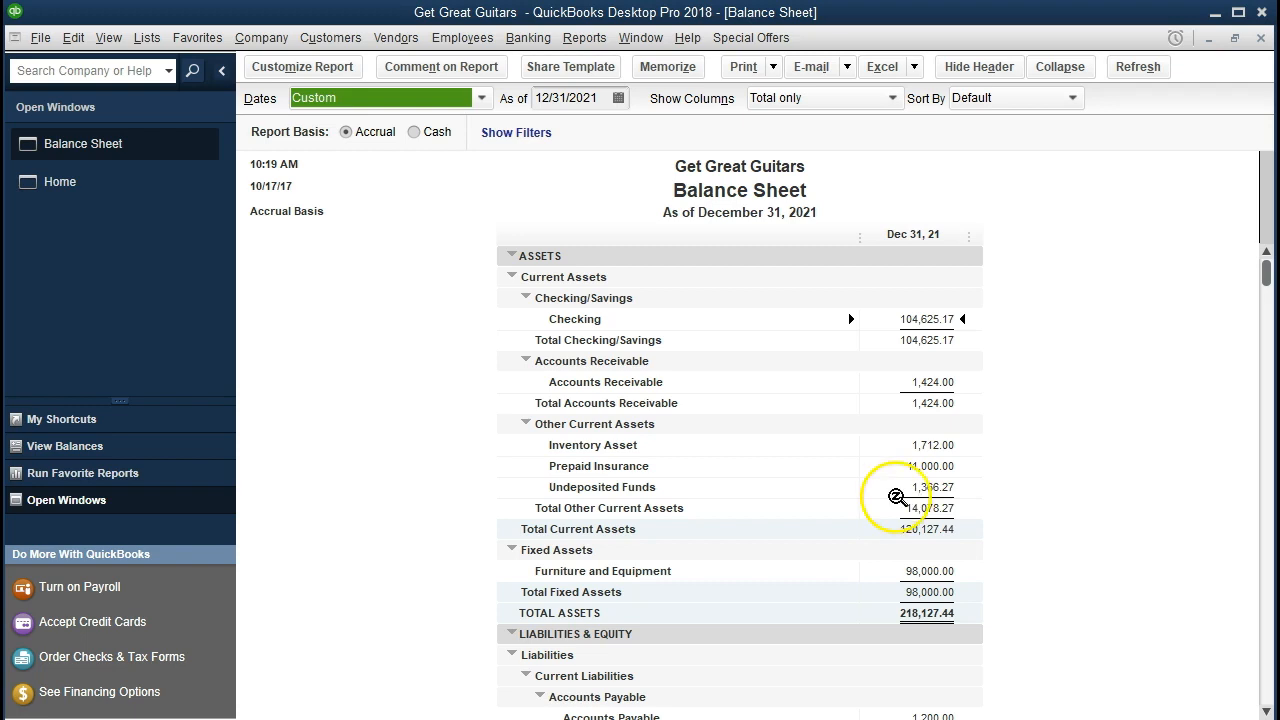
Drill down from Undeposited Funds to the 02/26/2021 Music Stuff Store payment and return to the Balance Sheet.
double_click(894, 488)
scroll(894, 488, down, 2)
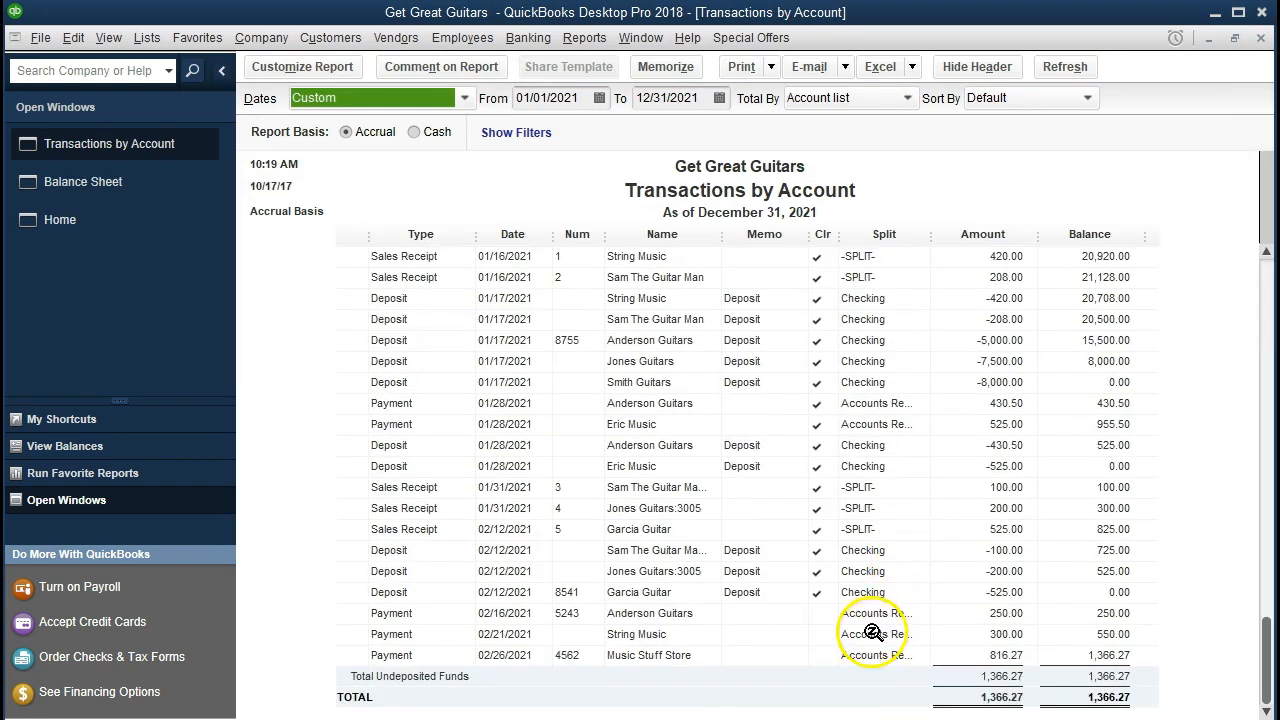
double_click(968, 658)
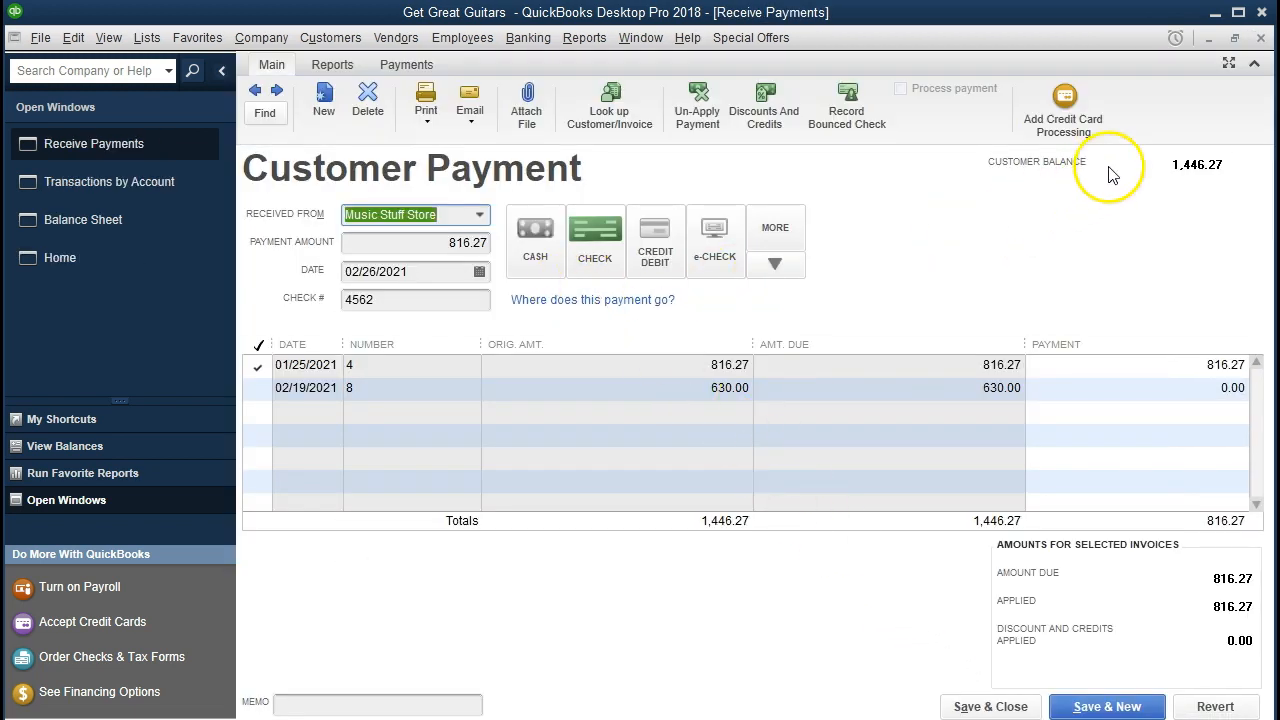
click(1261, 38)
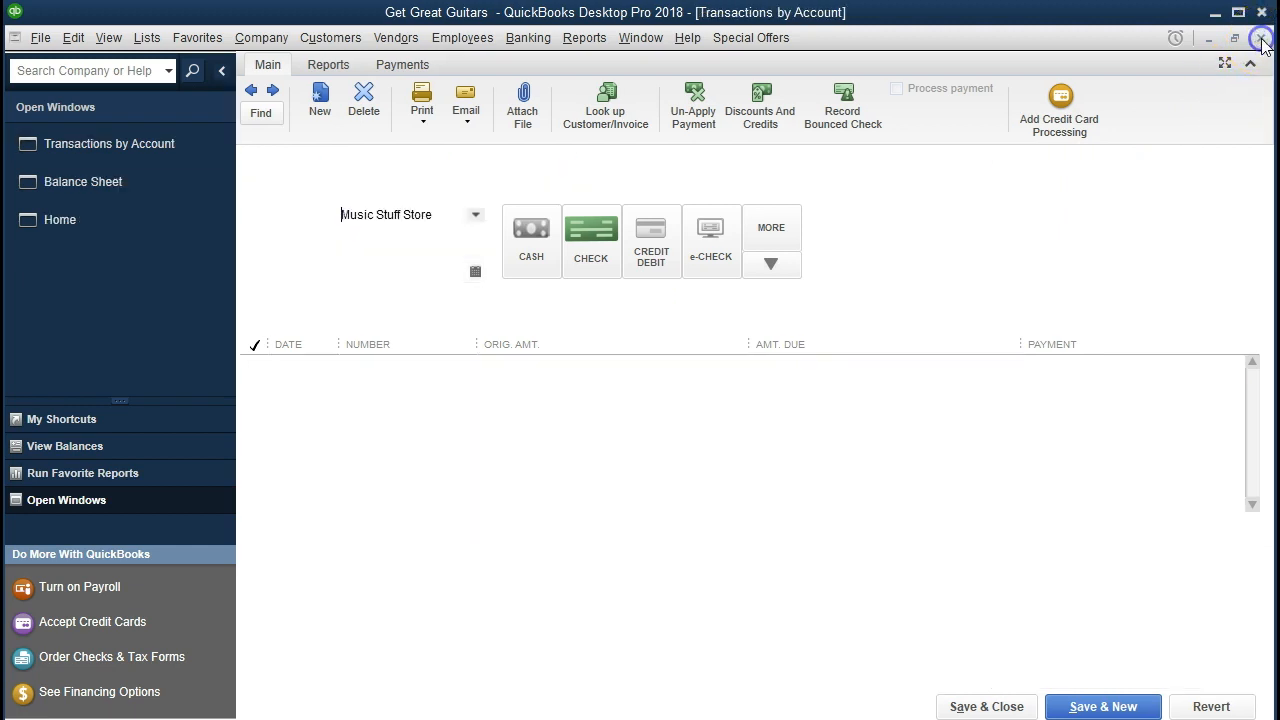
click(1261, 38)
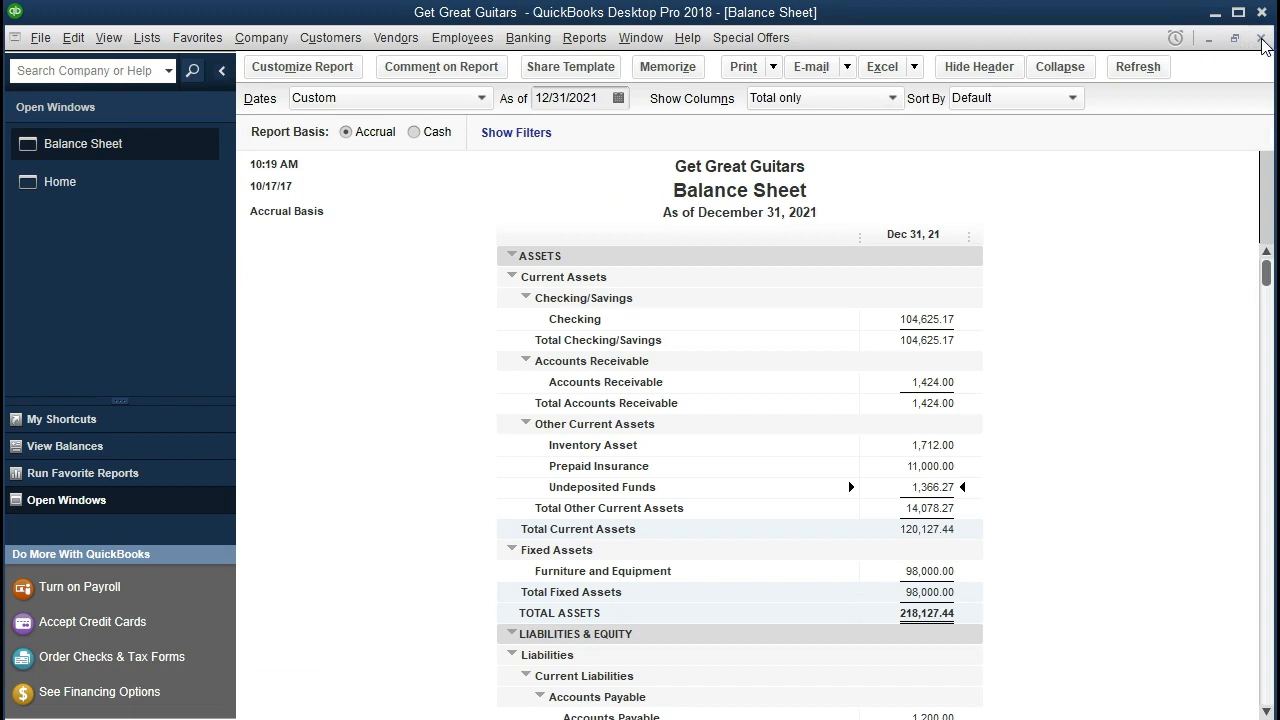
Drill down from Accounts Receivable to the Music Stuff Store payment with check number 4562 and return to the Balance Sheet.
click(1159, 236)
click(1128, 336)
click(935, 382)
click(884, 384)
double_click(884, 384)
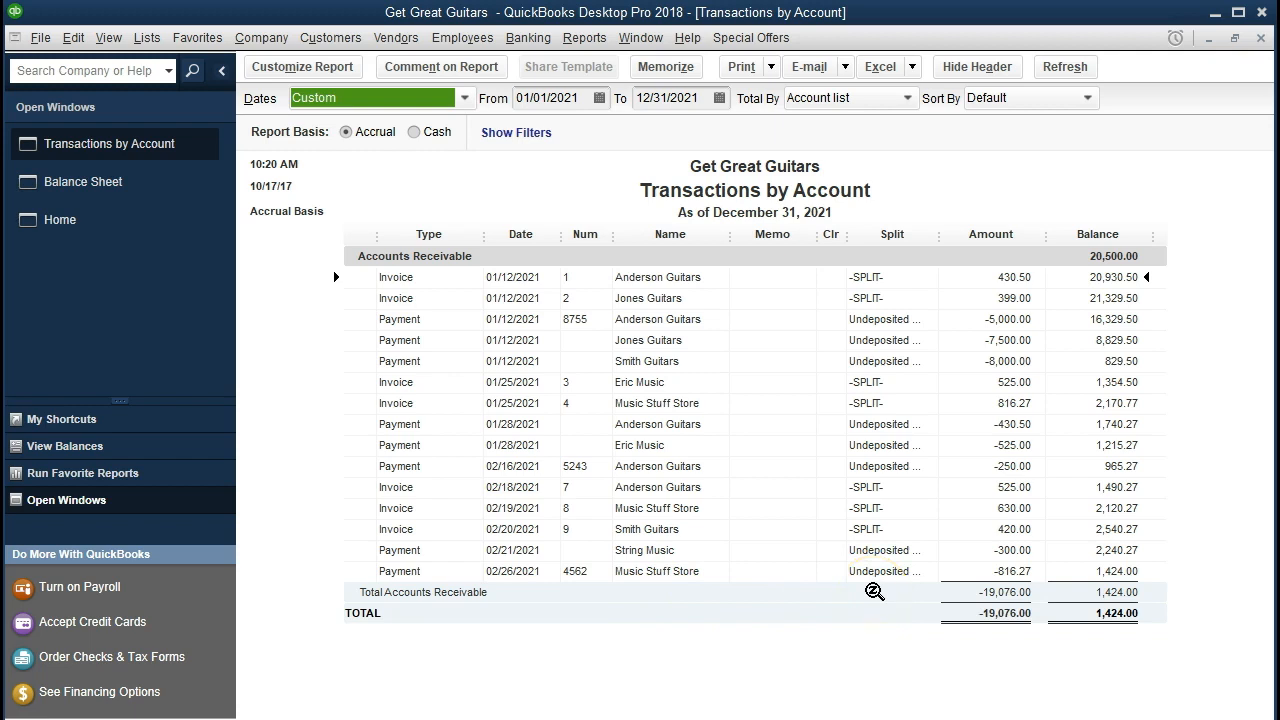
click(948, 571)
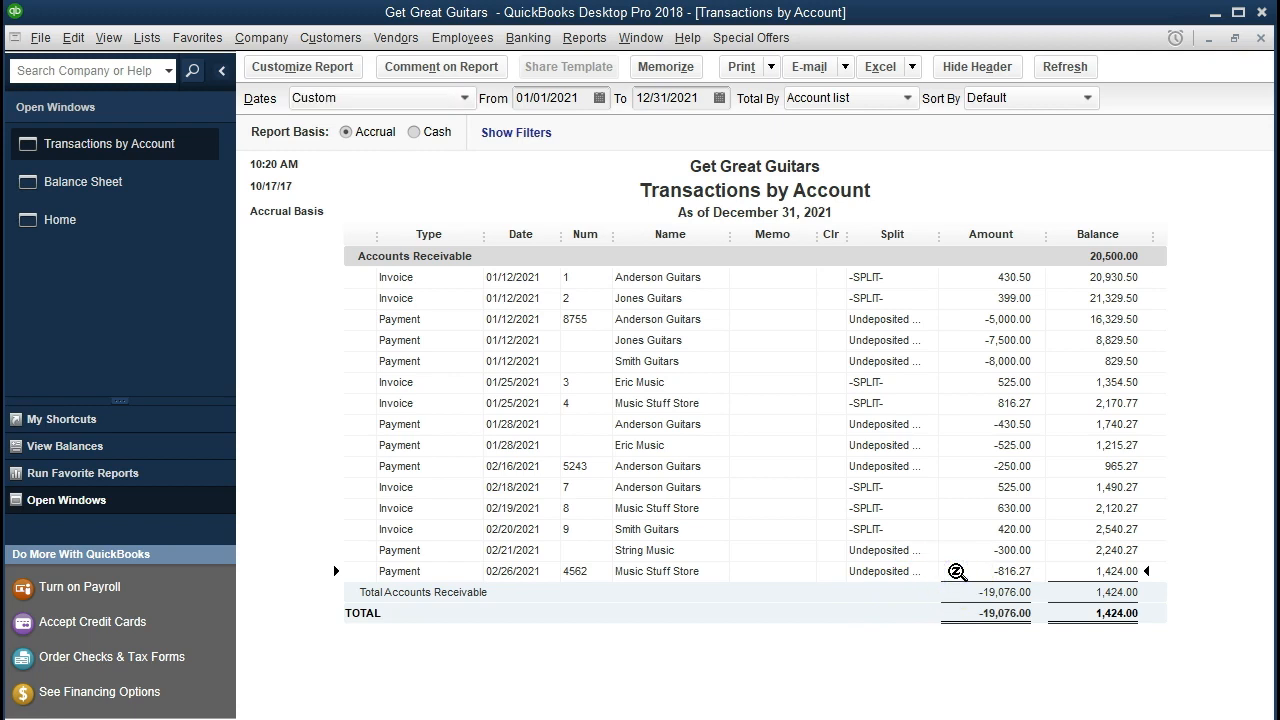
double_click(957, 571)
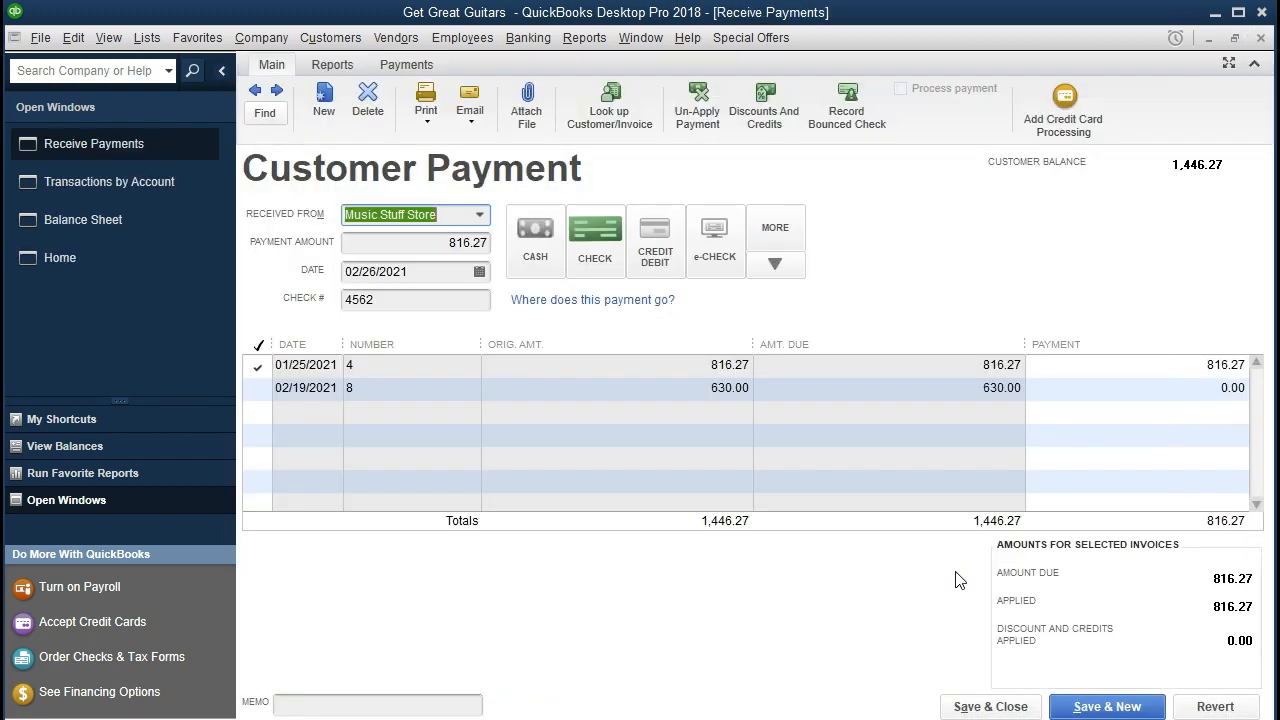
click(677, 323)
click(1261, 38)
click(1261, 38)
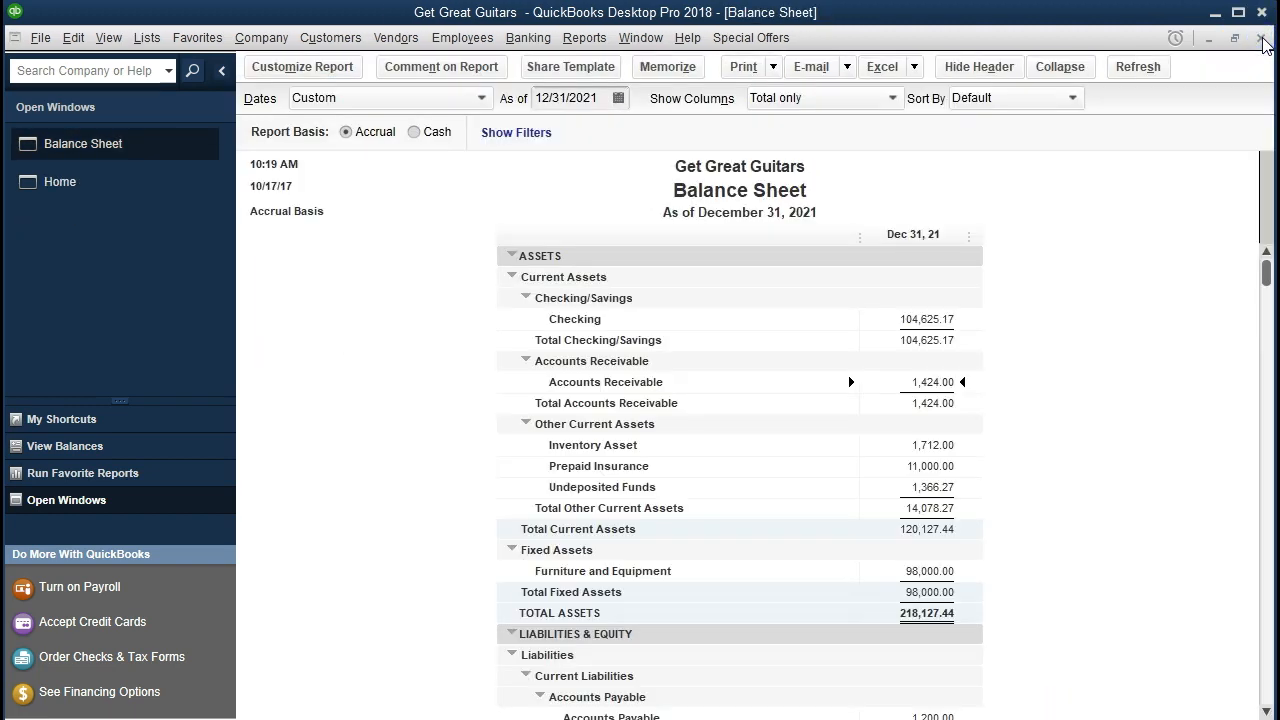
Open the Customer Balance Detail report and bring the Music Stuff Store section and report total into view.
click(585, 37)
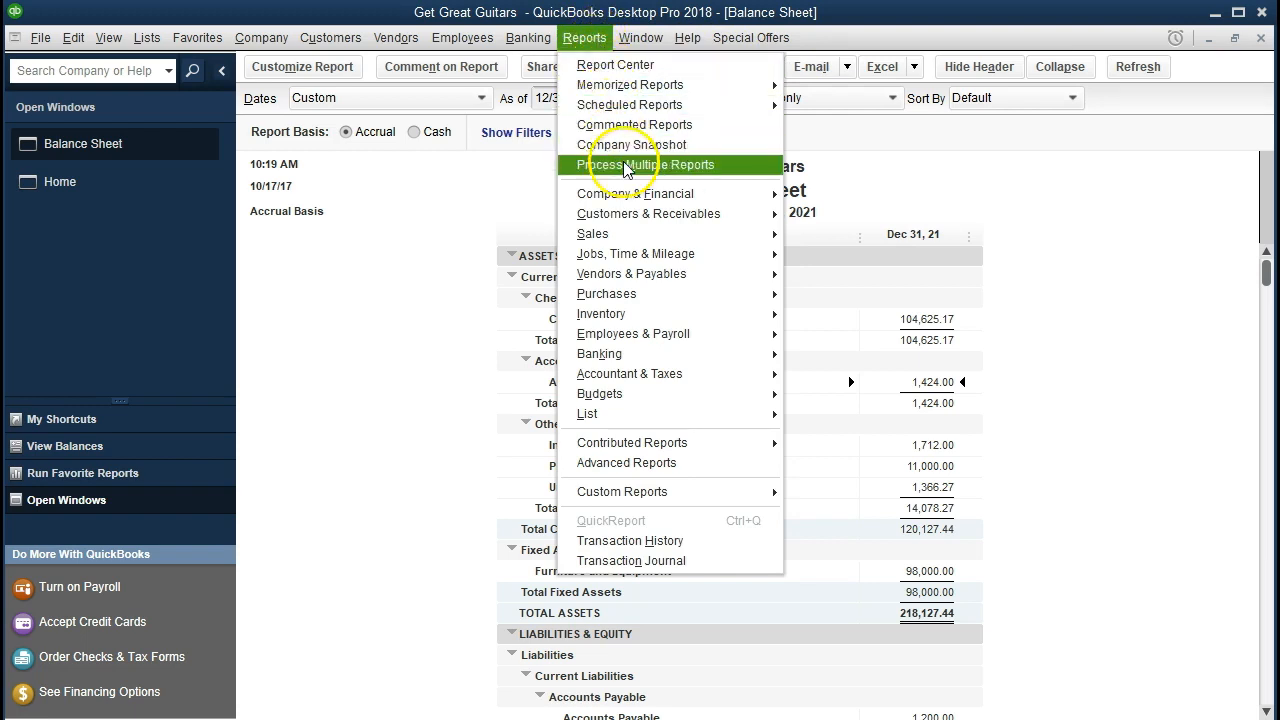
mouse_move(745, 215)
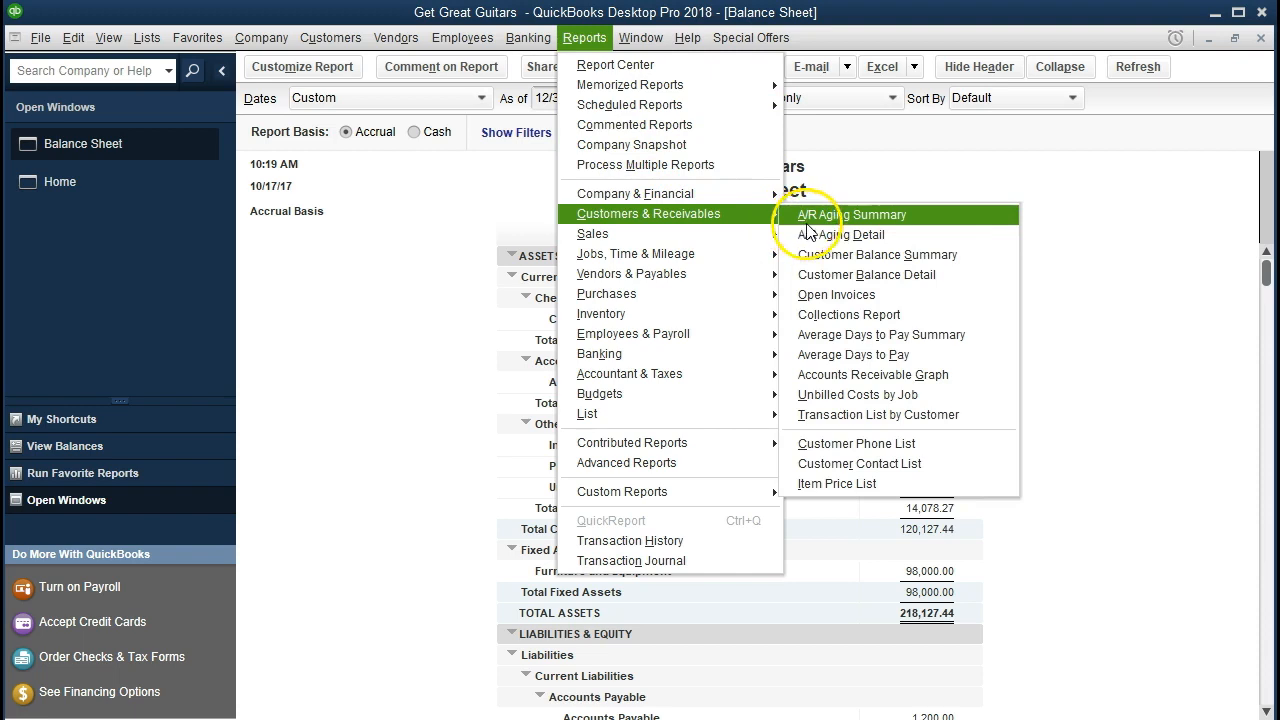
click(966, 278)
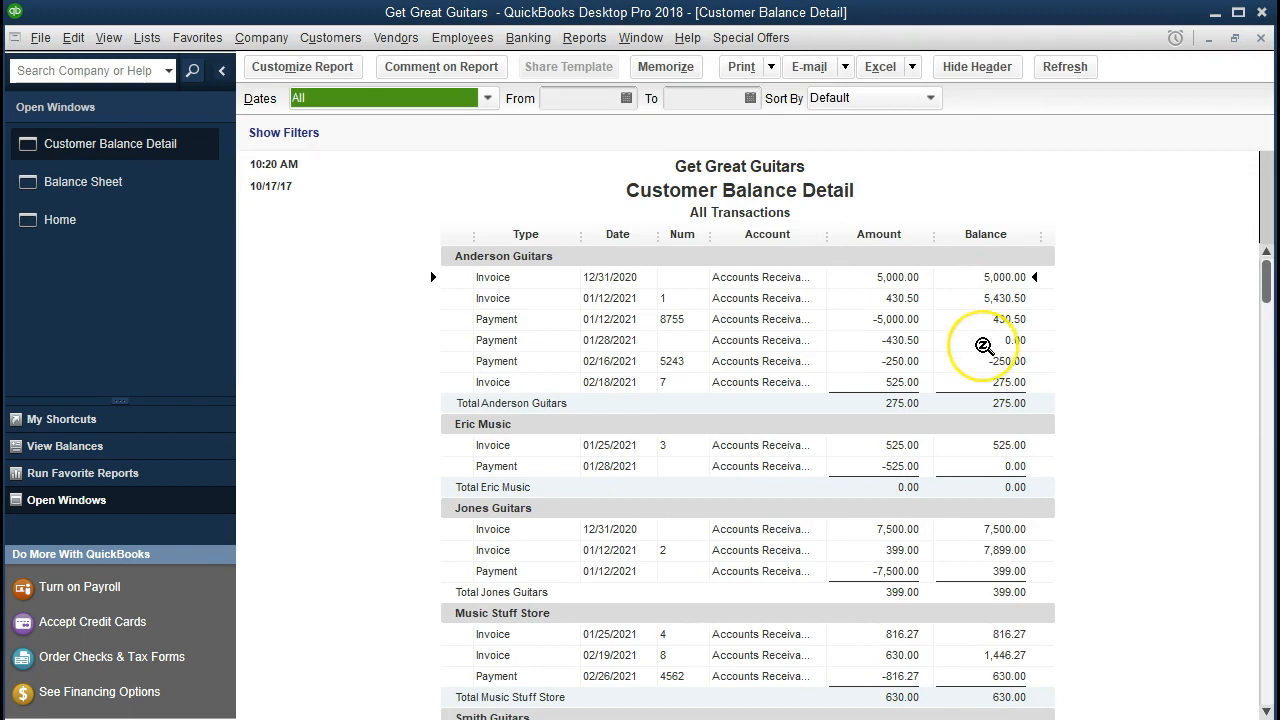
scroll(985, 340, down, 3)
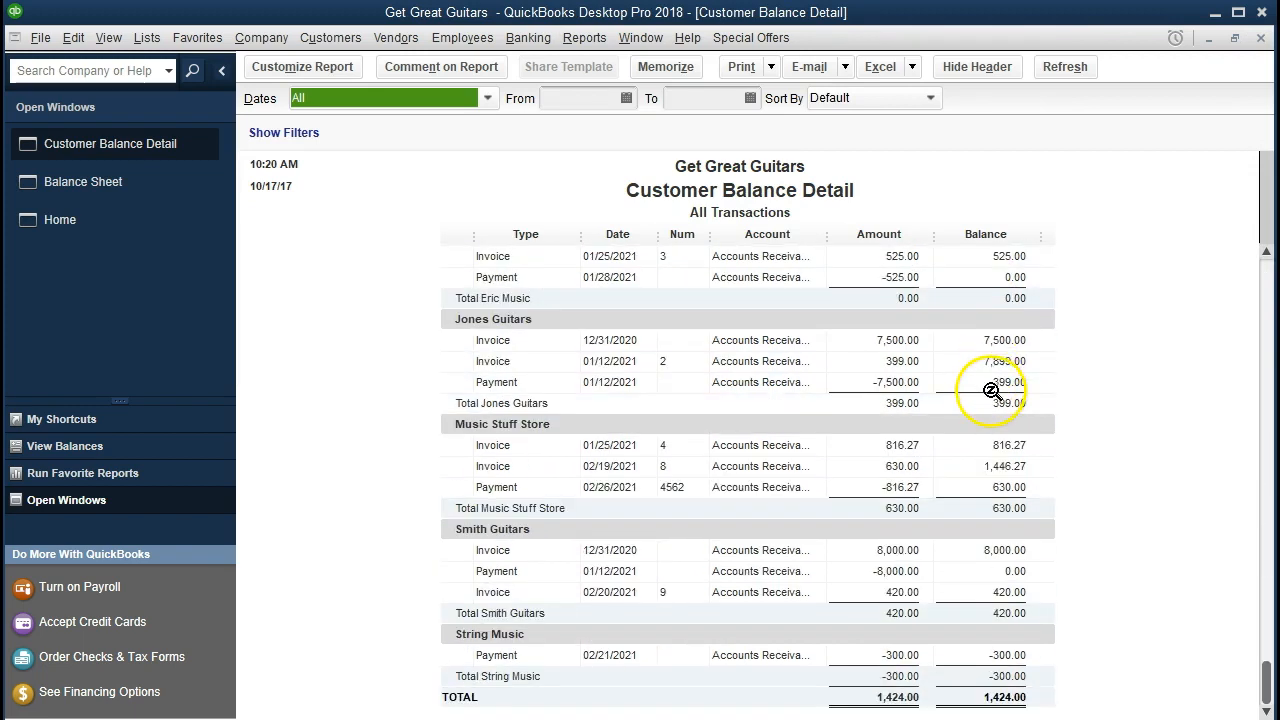
Examine the Music Stuff Store invoices and payment and compare the Customer Balance Detail total with Accounts Receivable on the Balance Sheet.
click(912, 450)
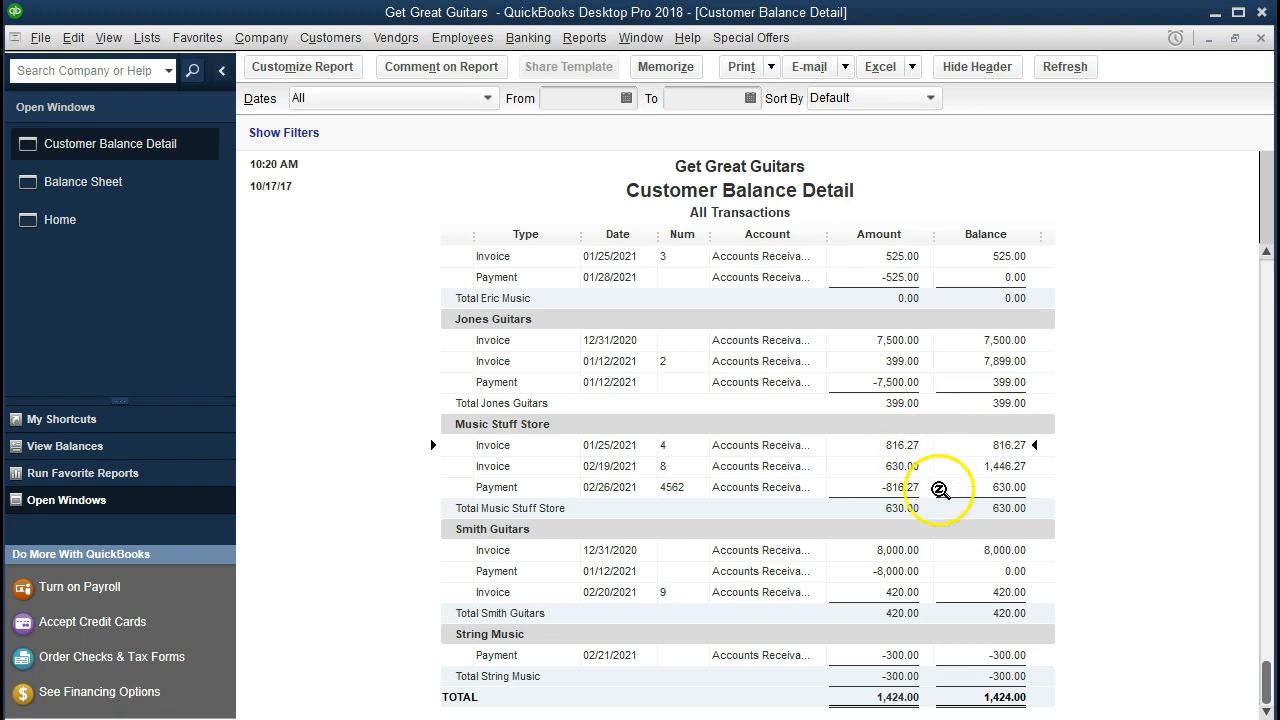
click(917, 488)
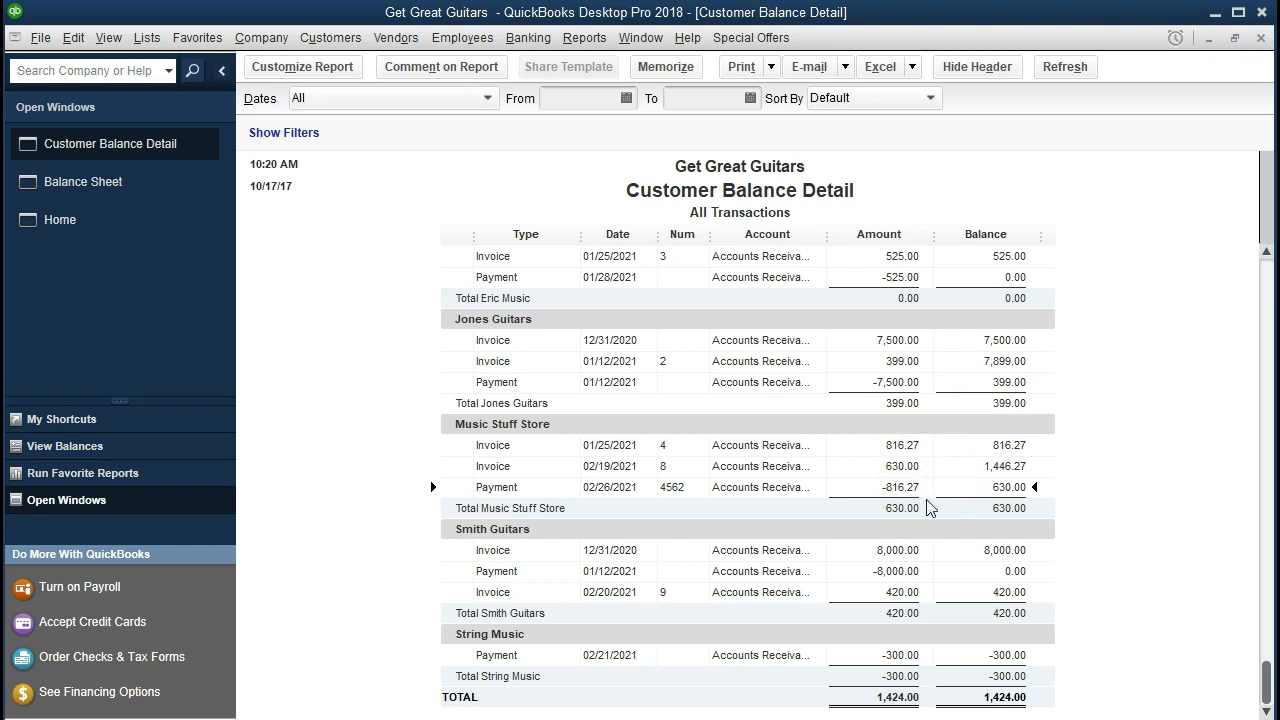
click(889, 466)
click(872, 704)
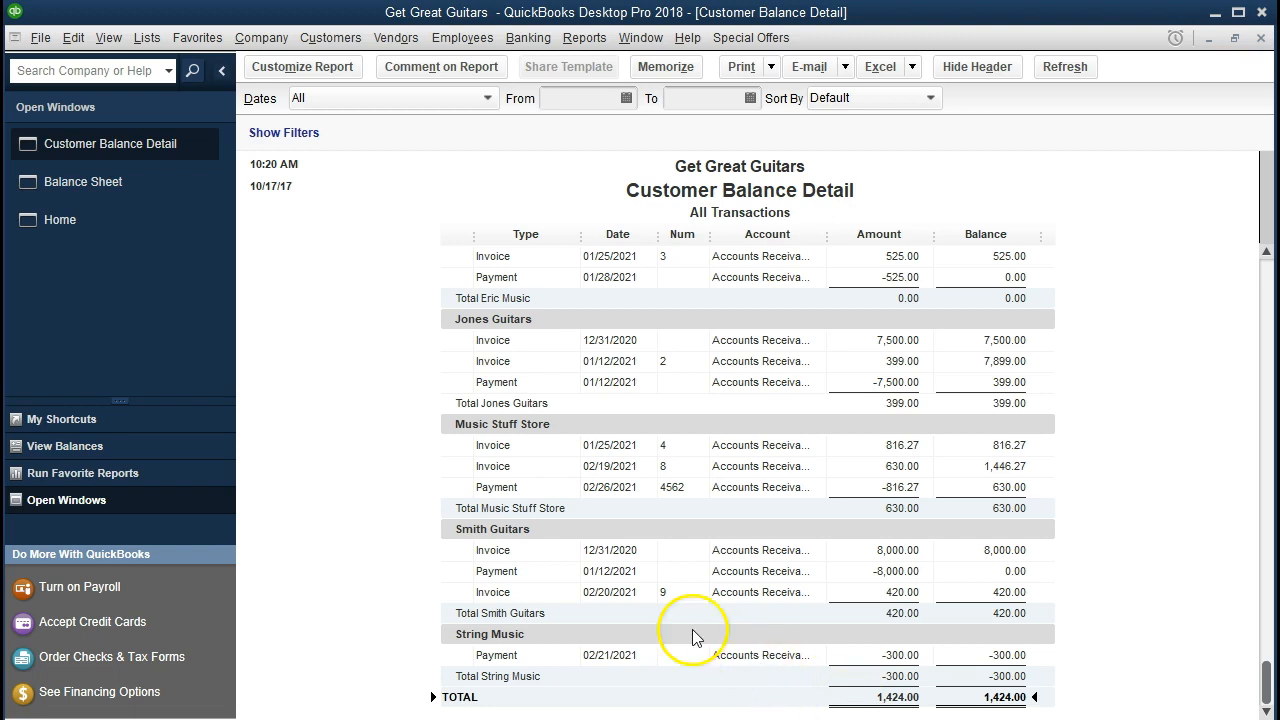
click(143, 200)
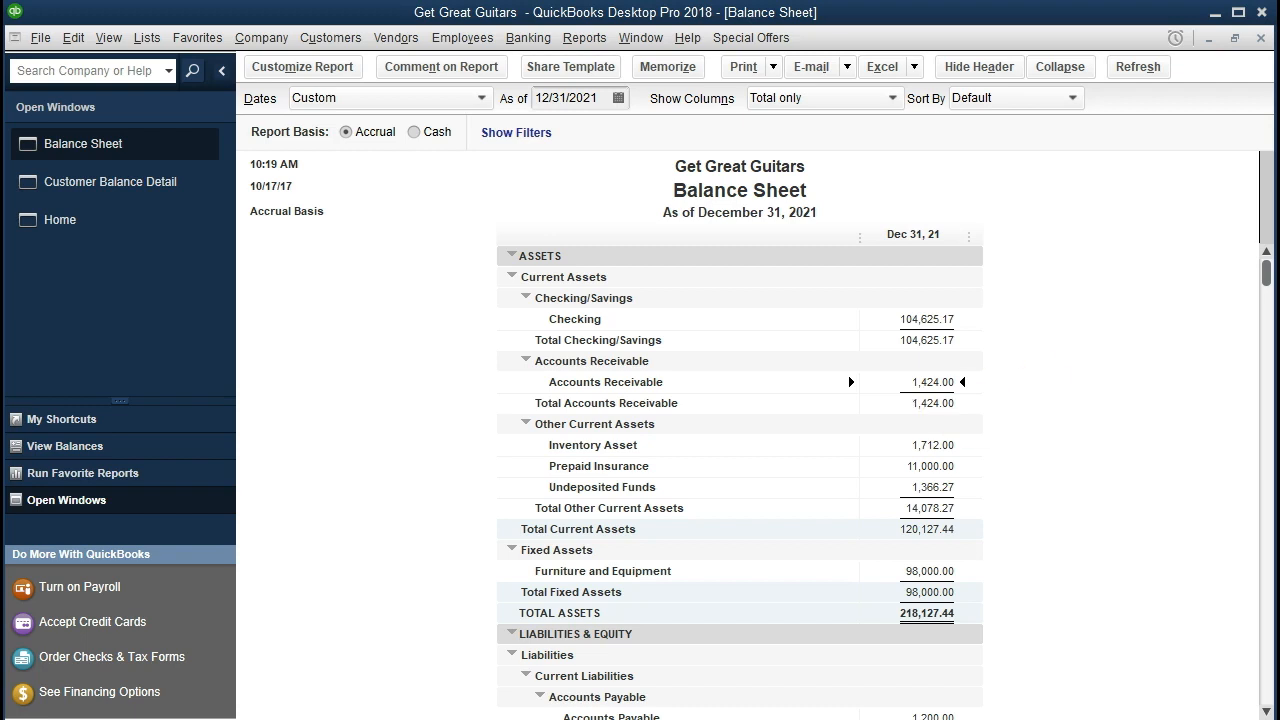
click(138, 192)
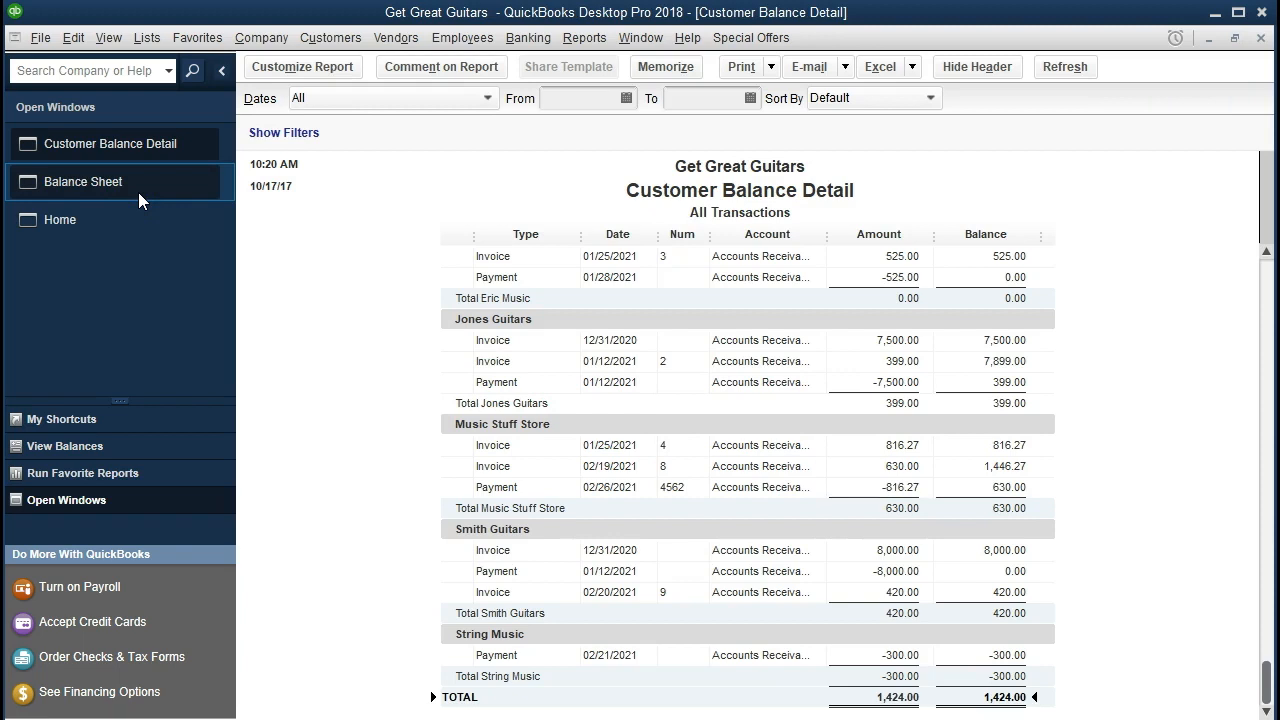
Return to the Home page and start a new customer payment received from Anderson Guitars.
click(129, 220)
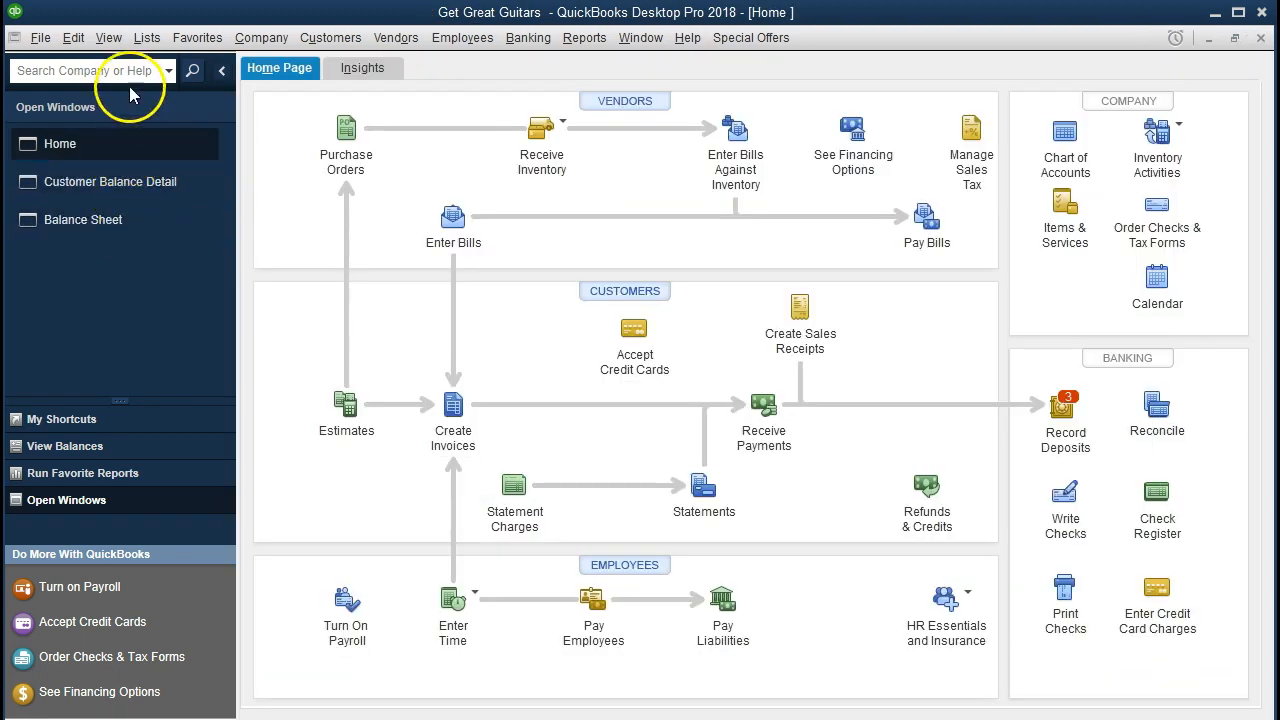
click(107, 37)
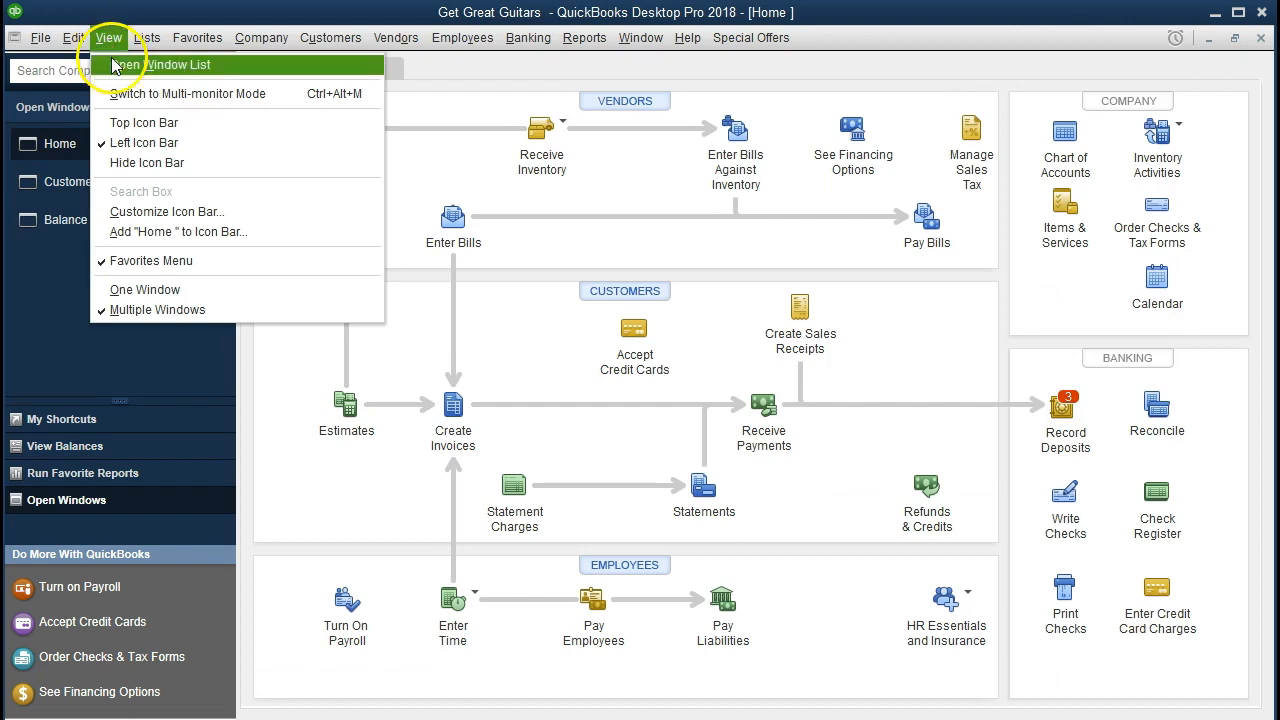
click(110, 38)
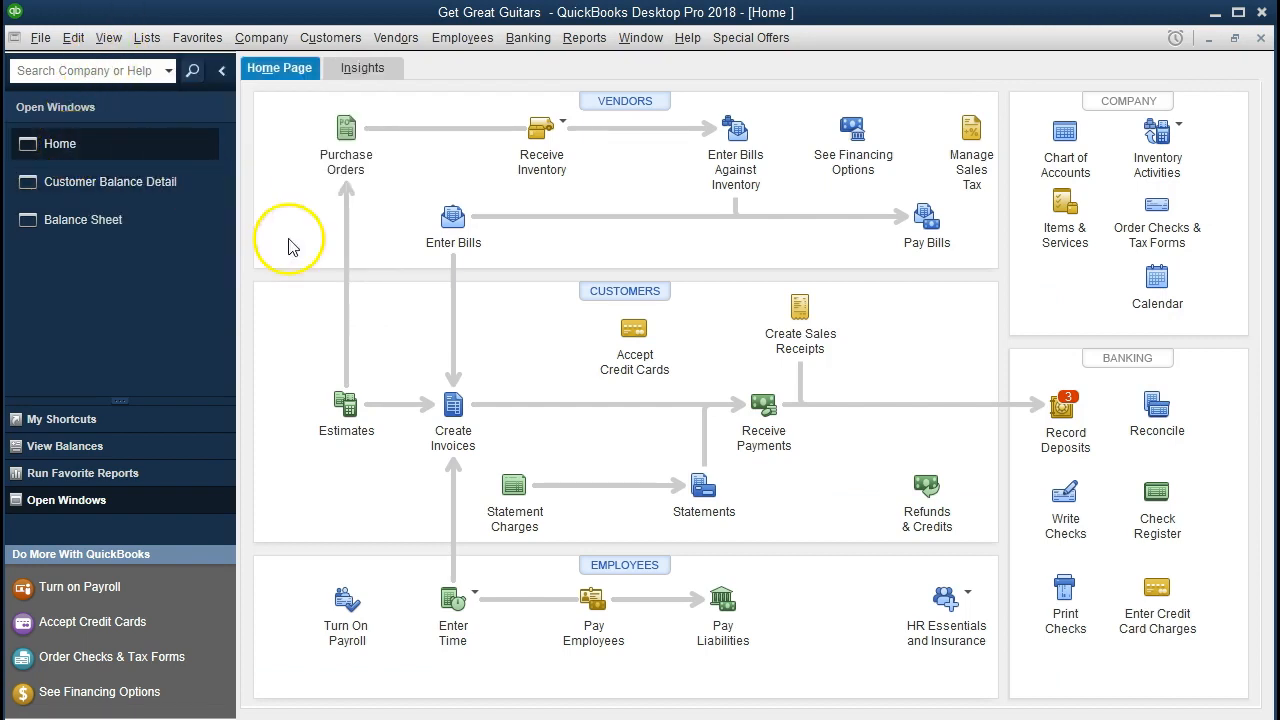
click(765, 408)
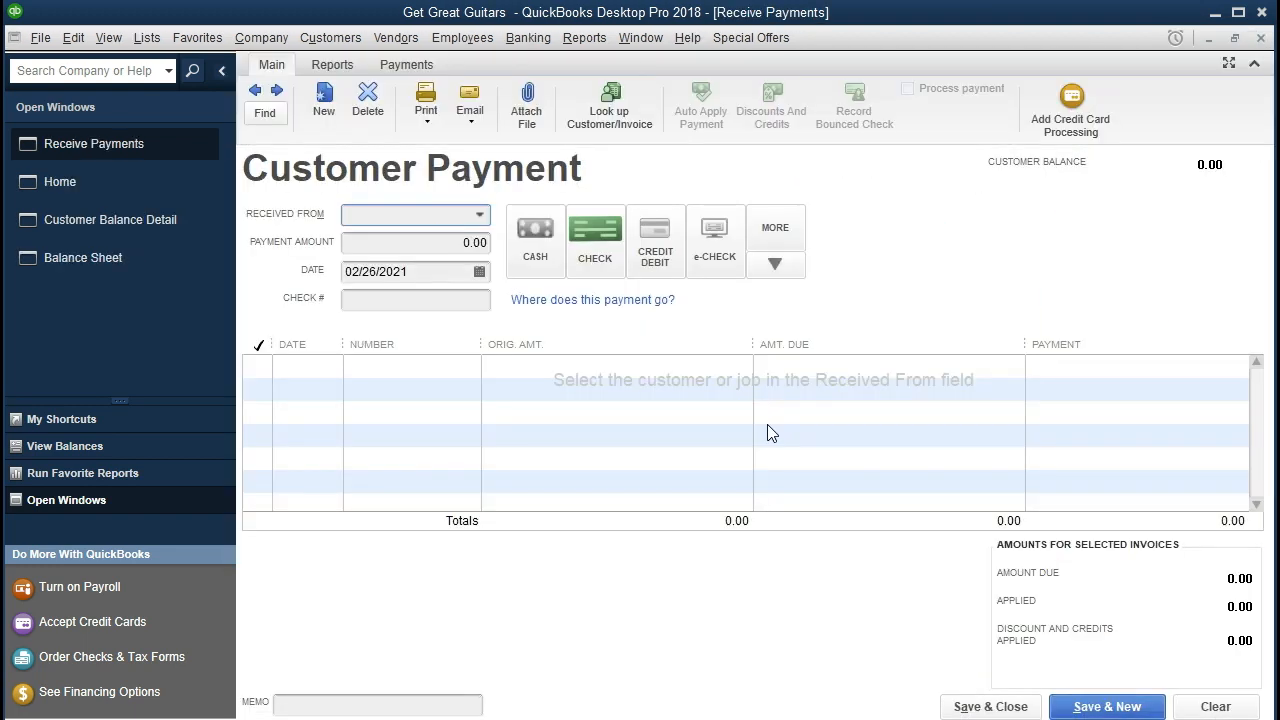
click(480, 214)
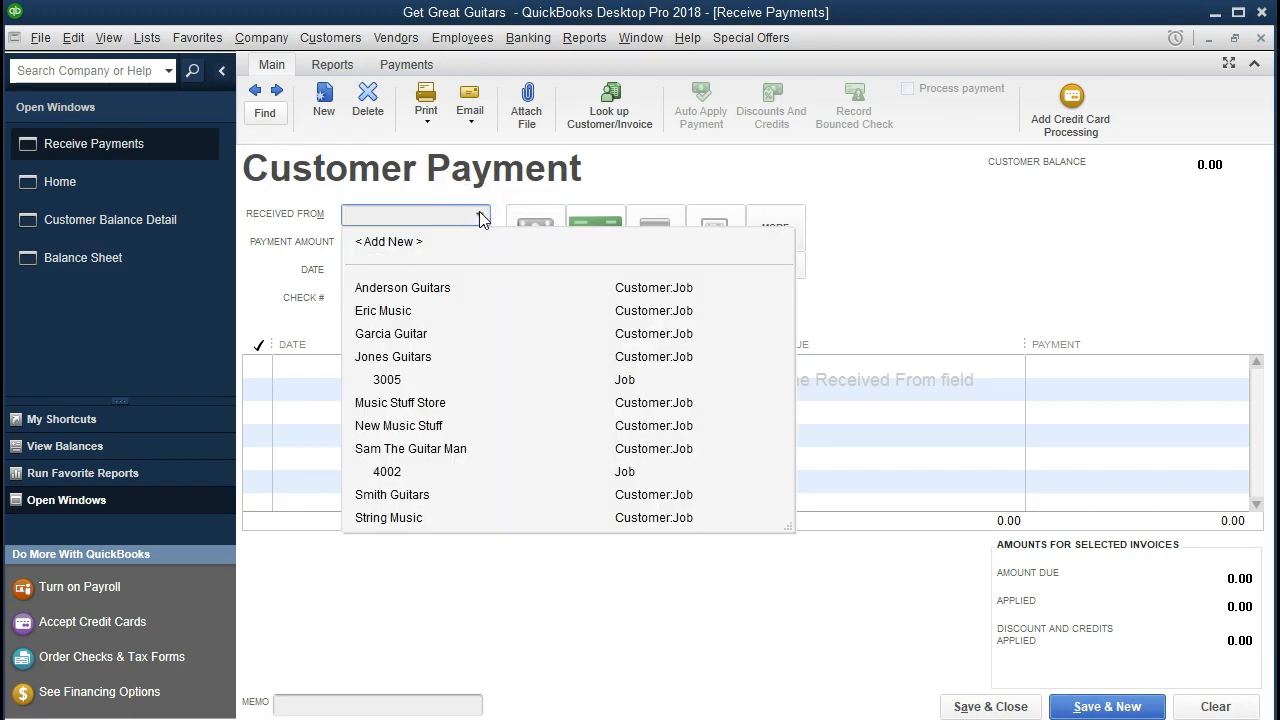
text(Anderson Guitars)
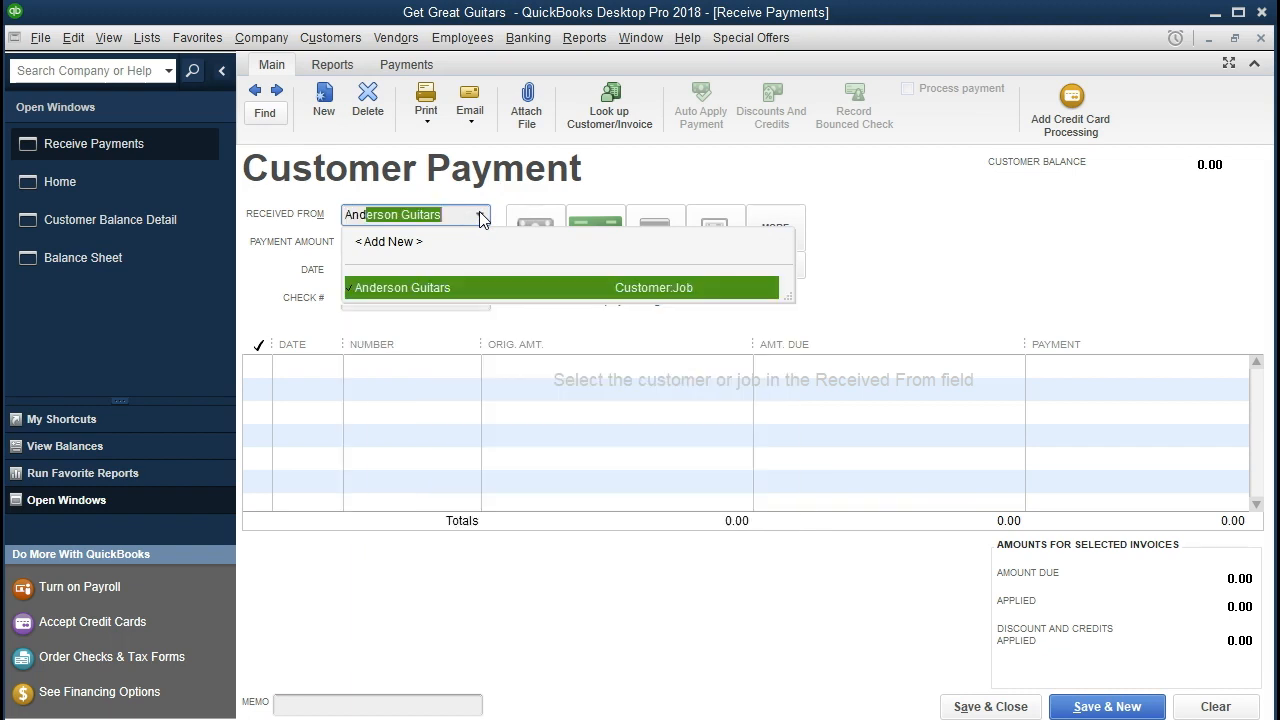
key(Tab)
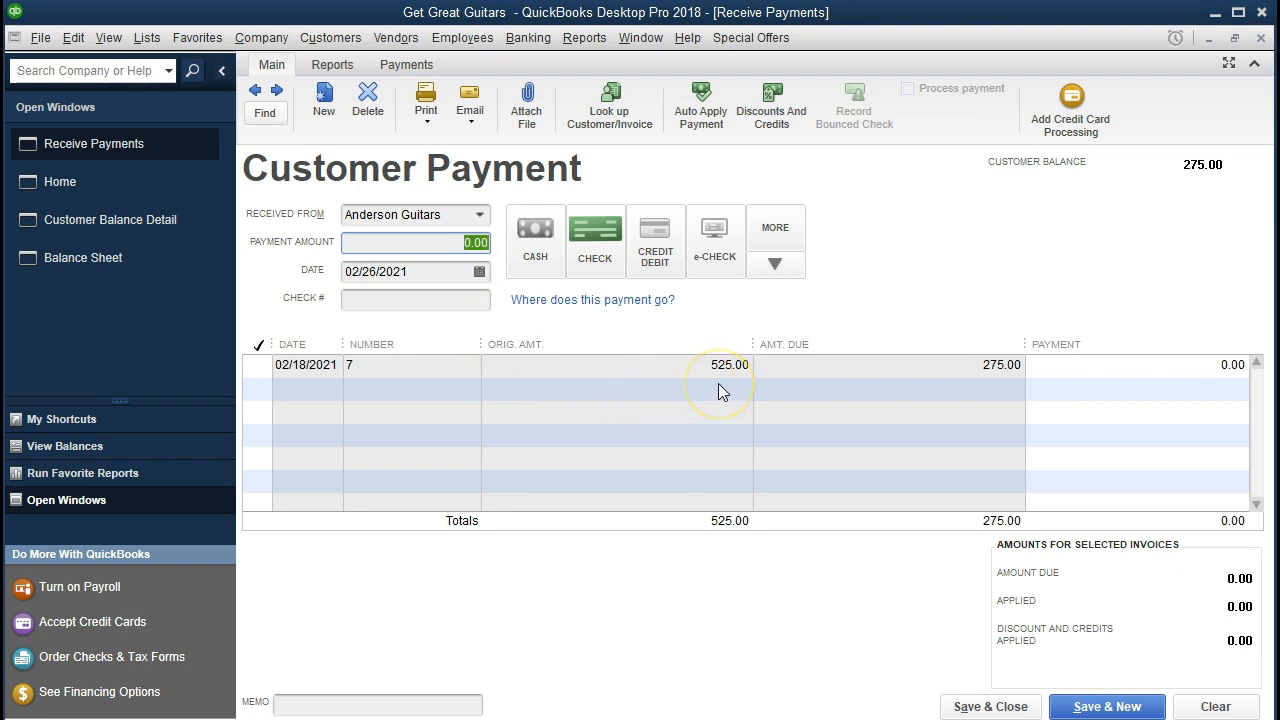
Apply the Anderson Guitars payment to the 02/18/2021 invoice number 7 and keep automatic payment calculation on.
click(257, 366)
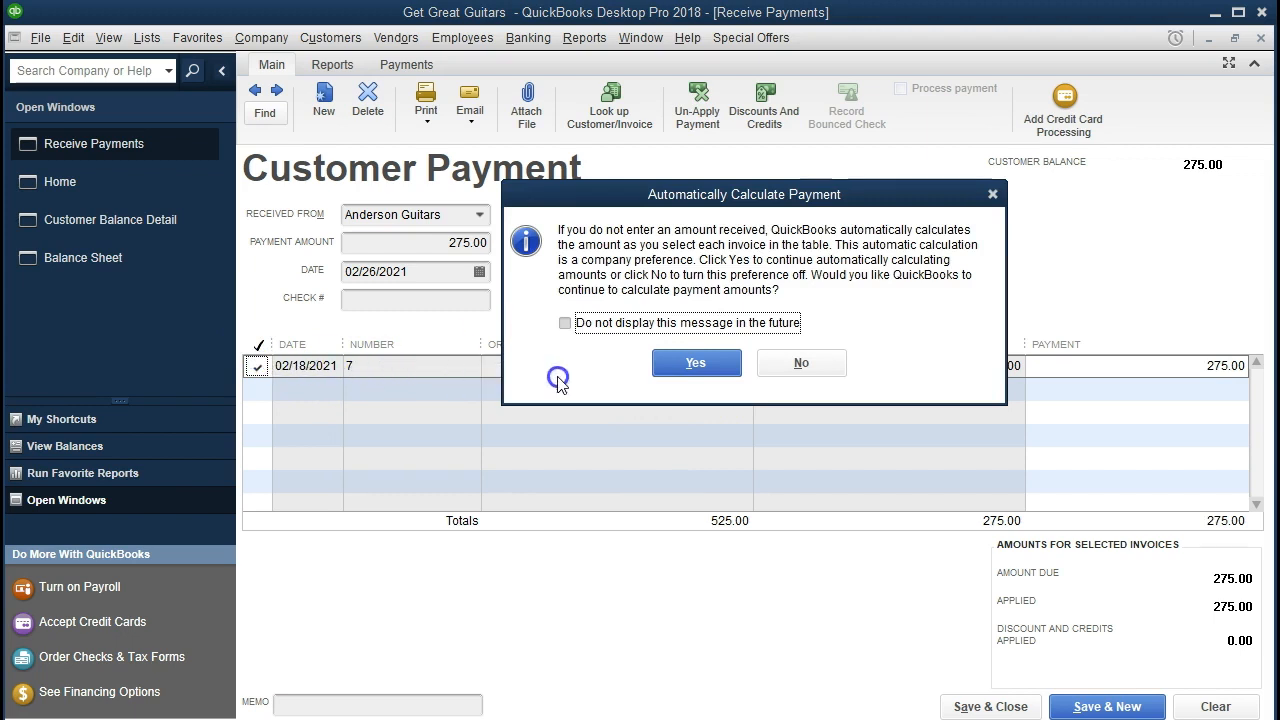
click(665, 366)
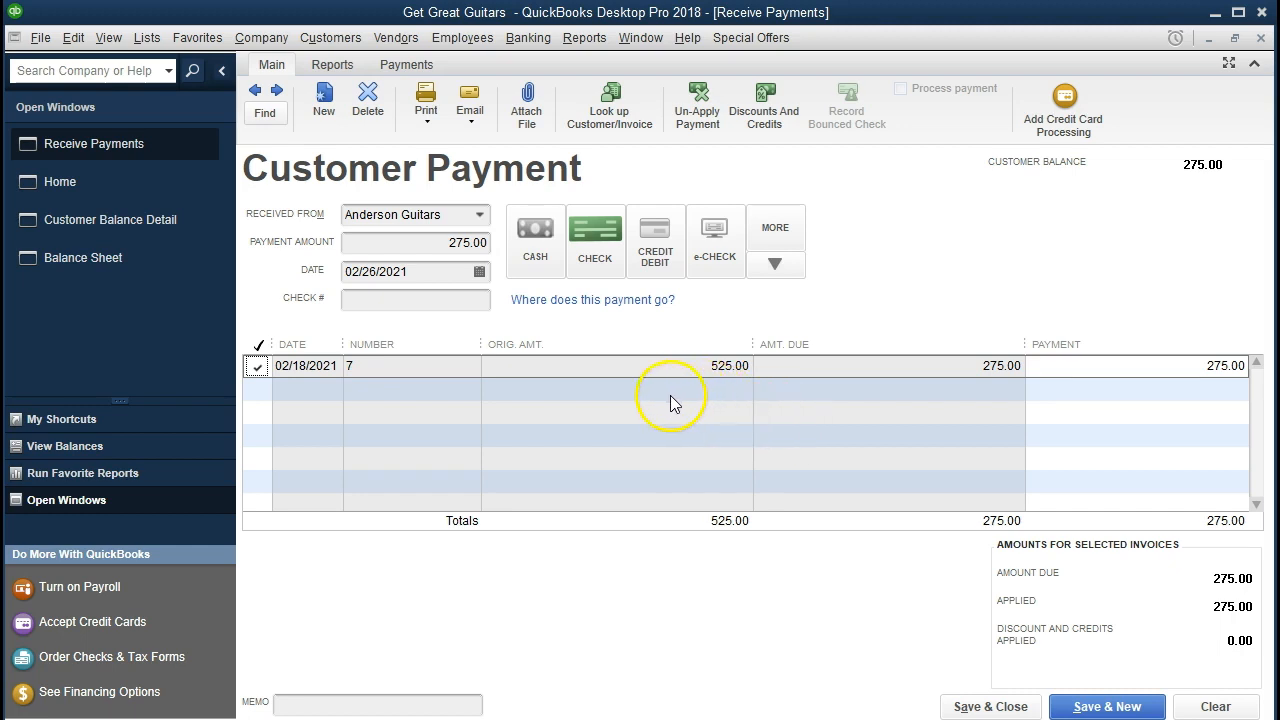
click(438, 244)
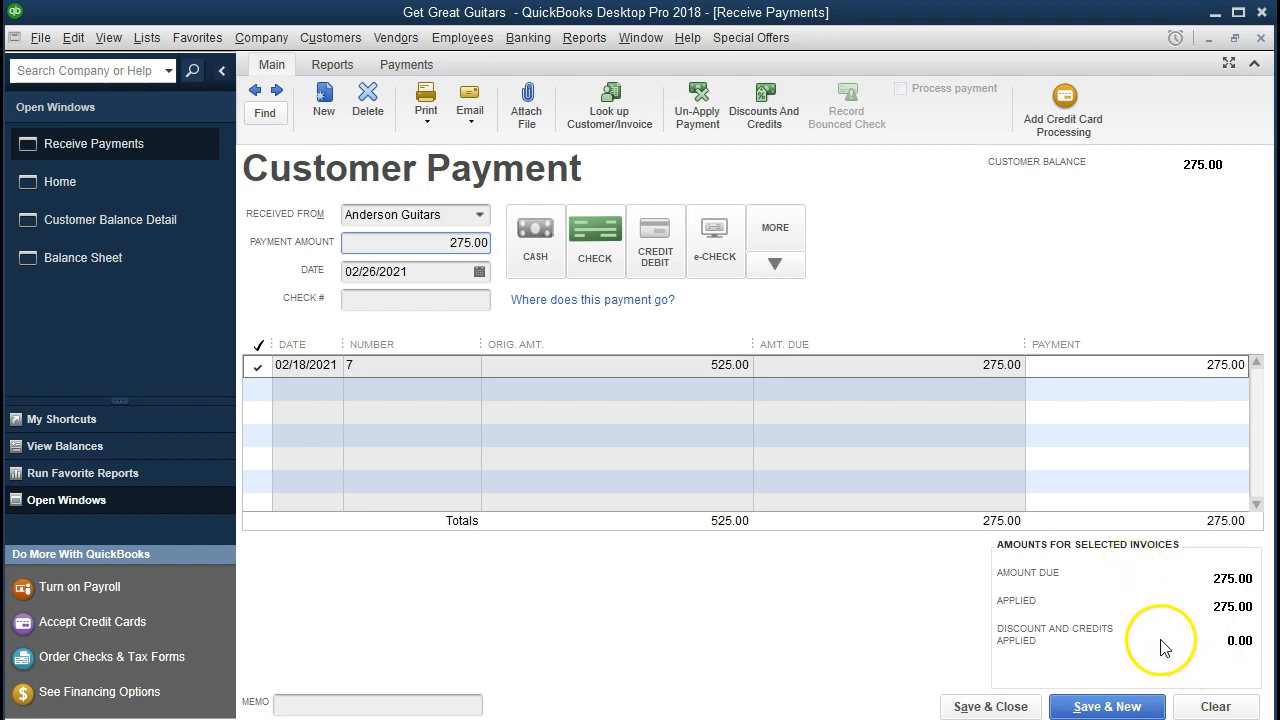
Enter check number 5321 on the Anderson Guitars payment and save and close it.
click(431, 266)
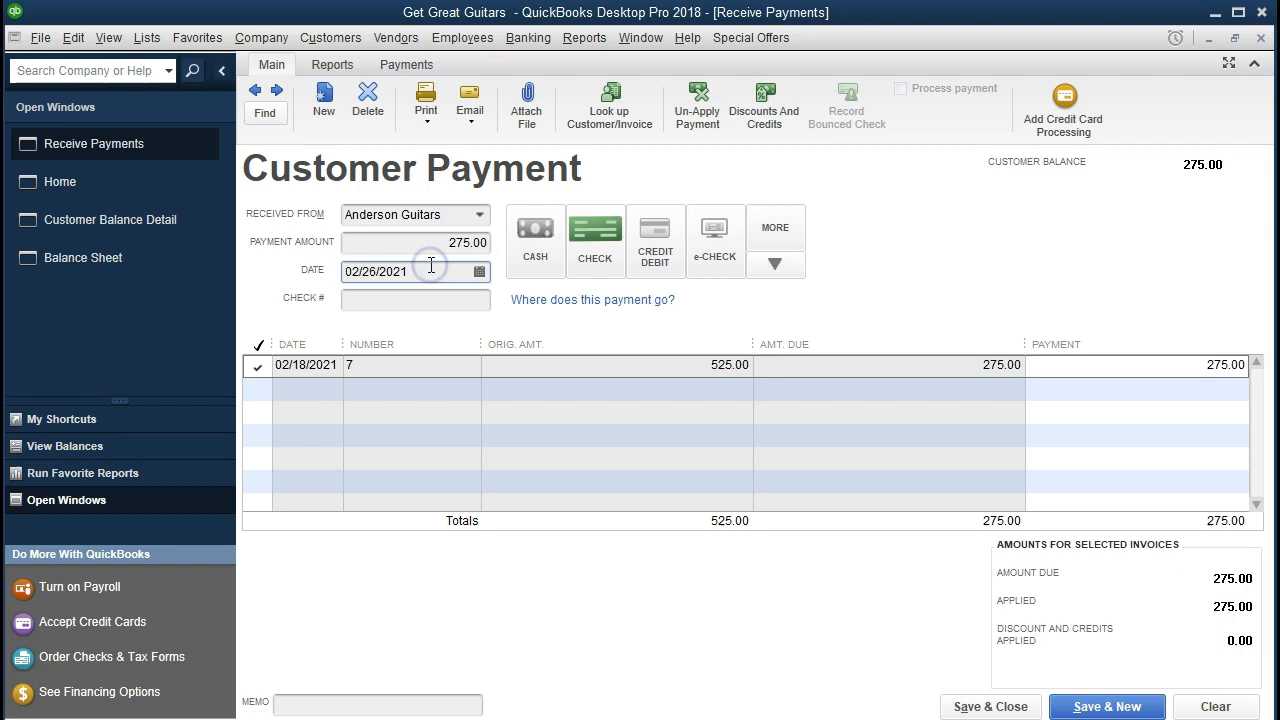
key(Tab)
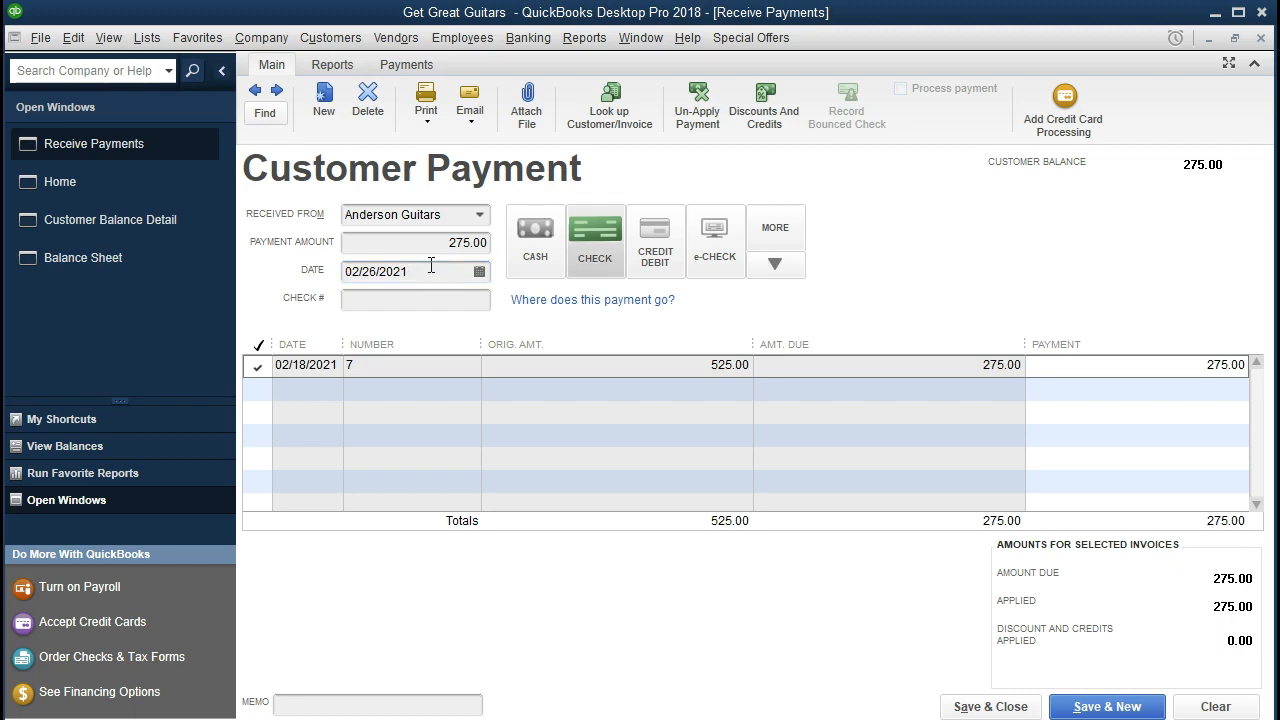
click(402, 298)
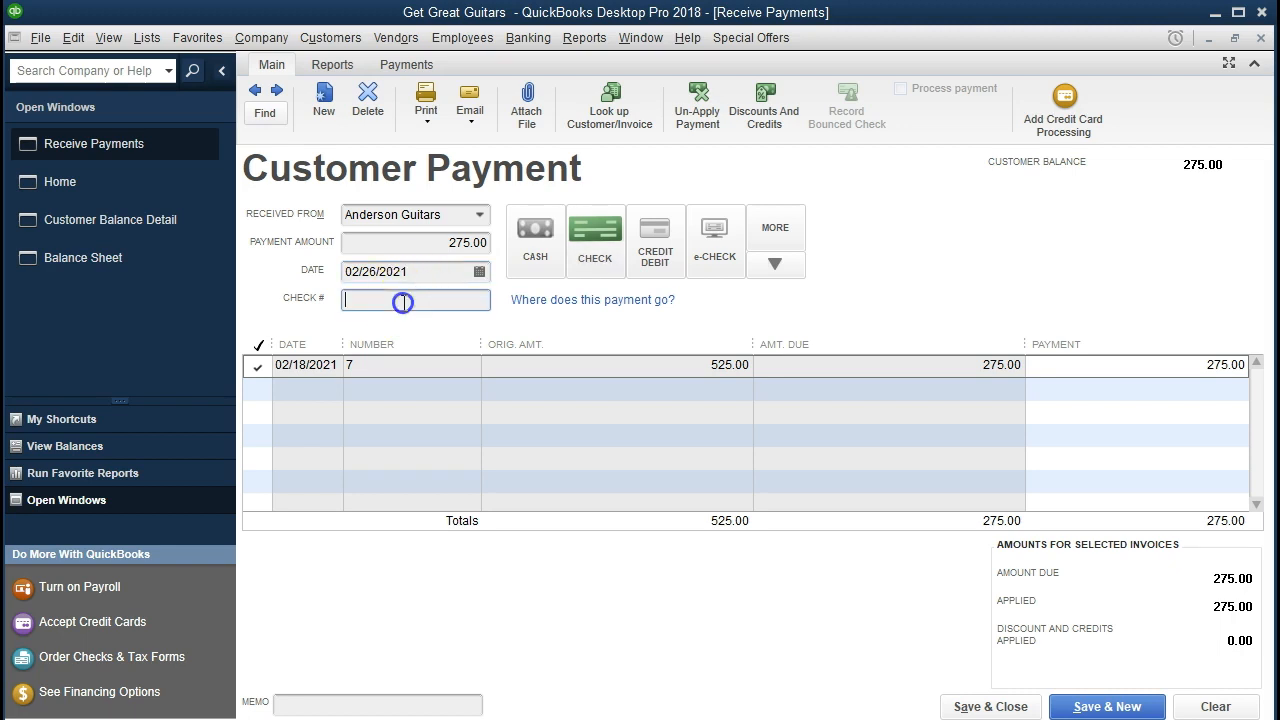
text(5321)
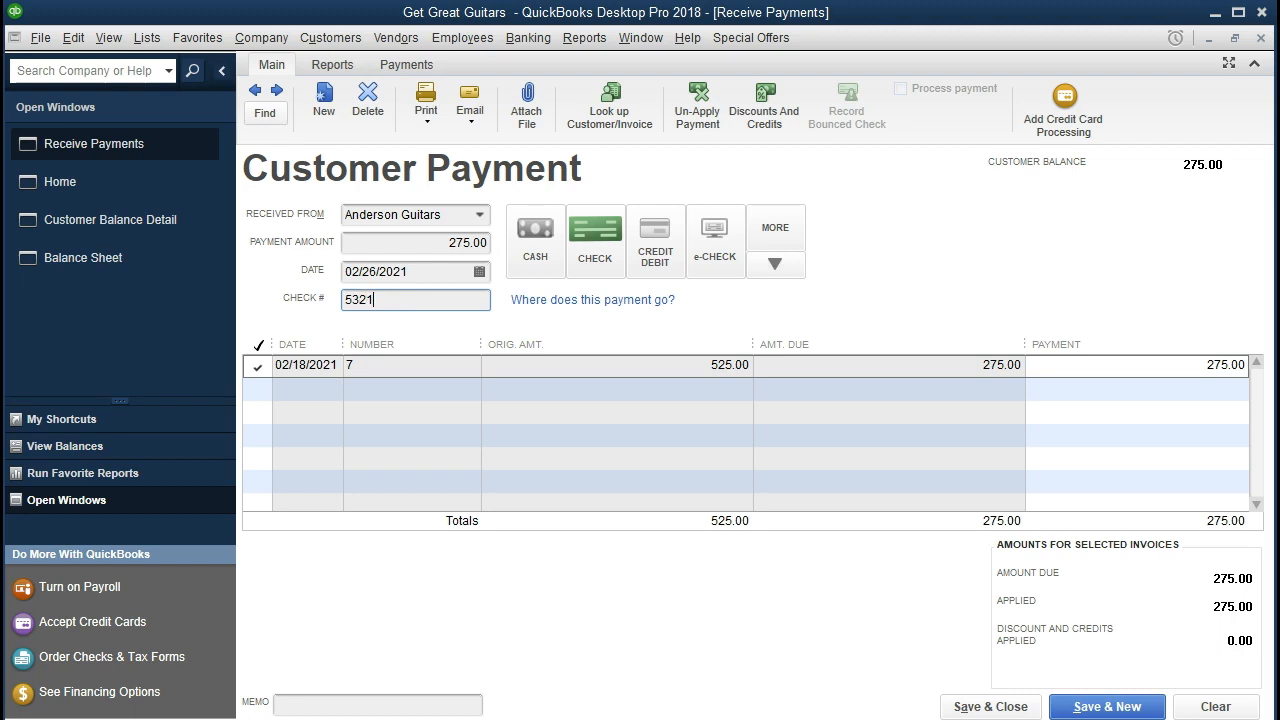
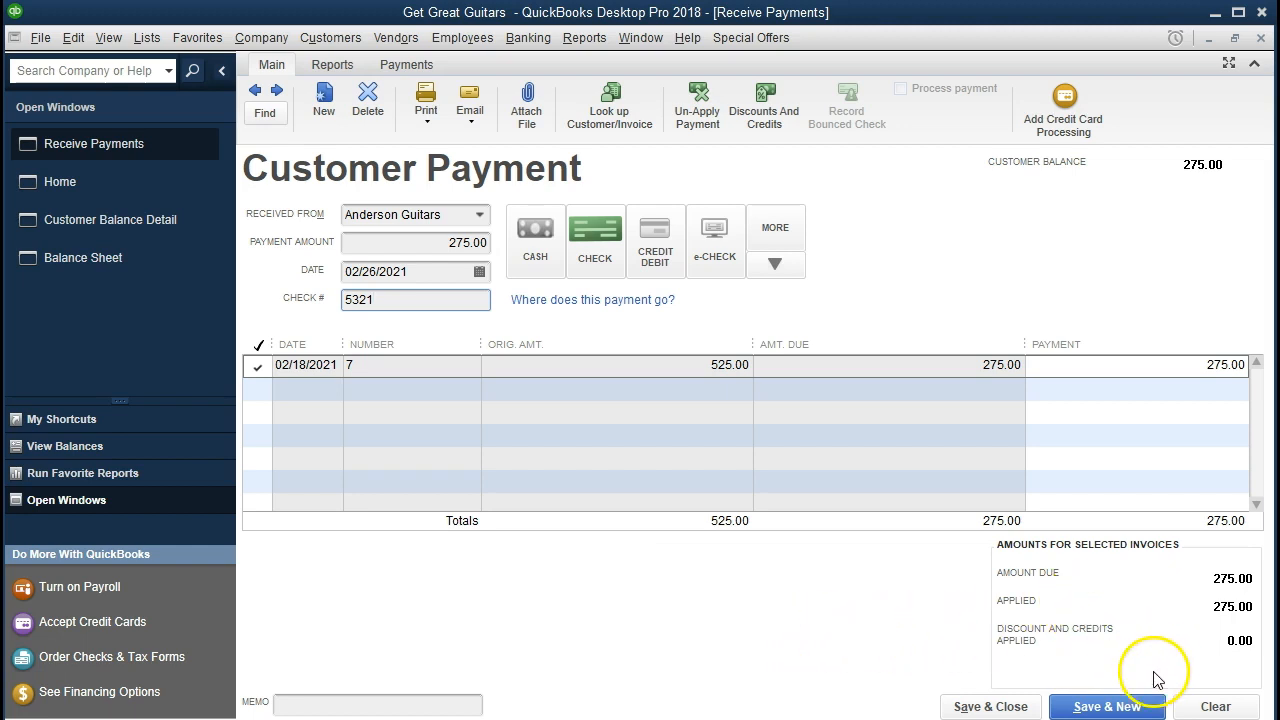
click(992, 707)
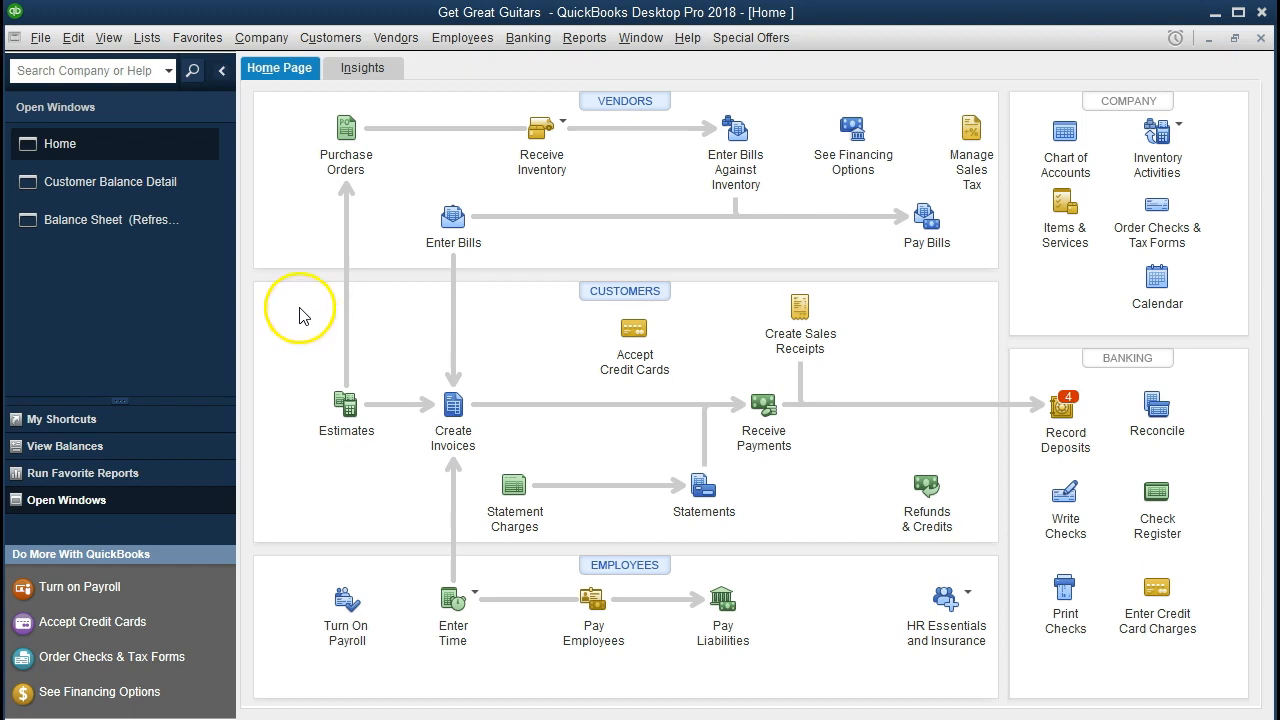
On the Balance Sheet, drill into Undeposited Funds, view the 02/26/2021 Anderson Guitars payment, and return to the report.
click(136, 230)
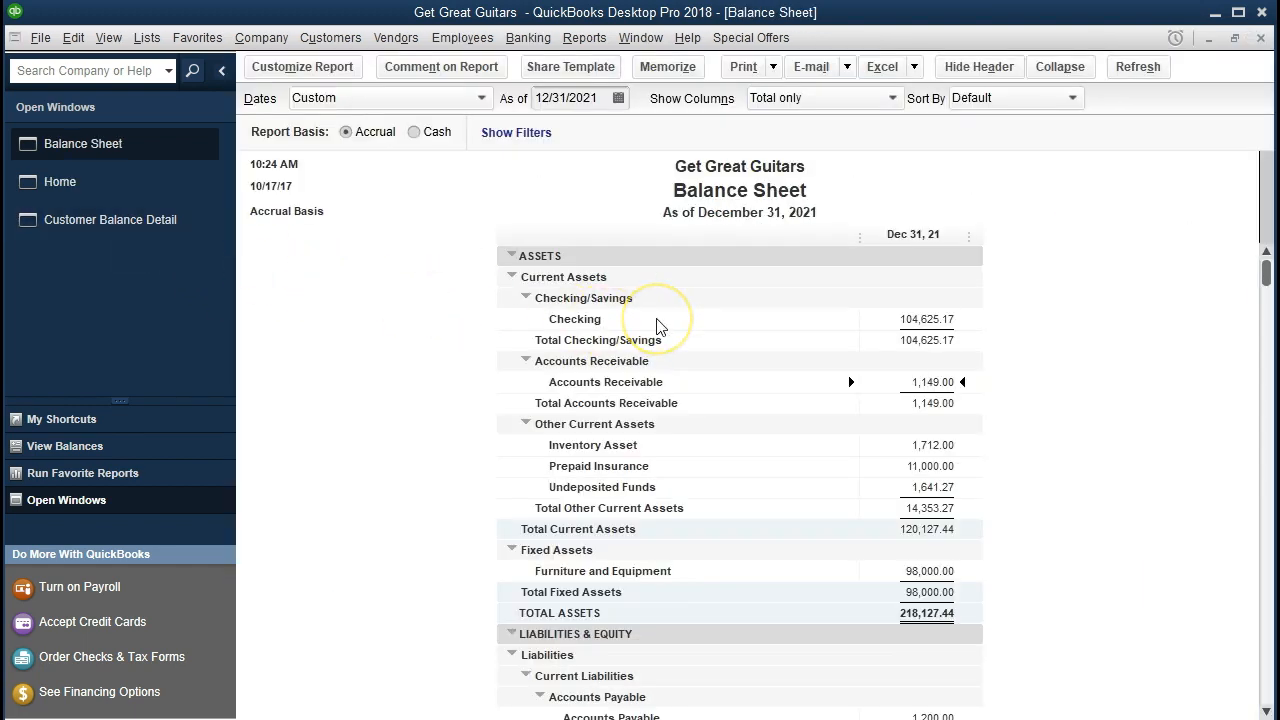
scroll(662, 323, down, 1)
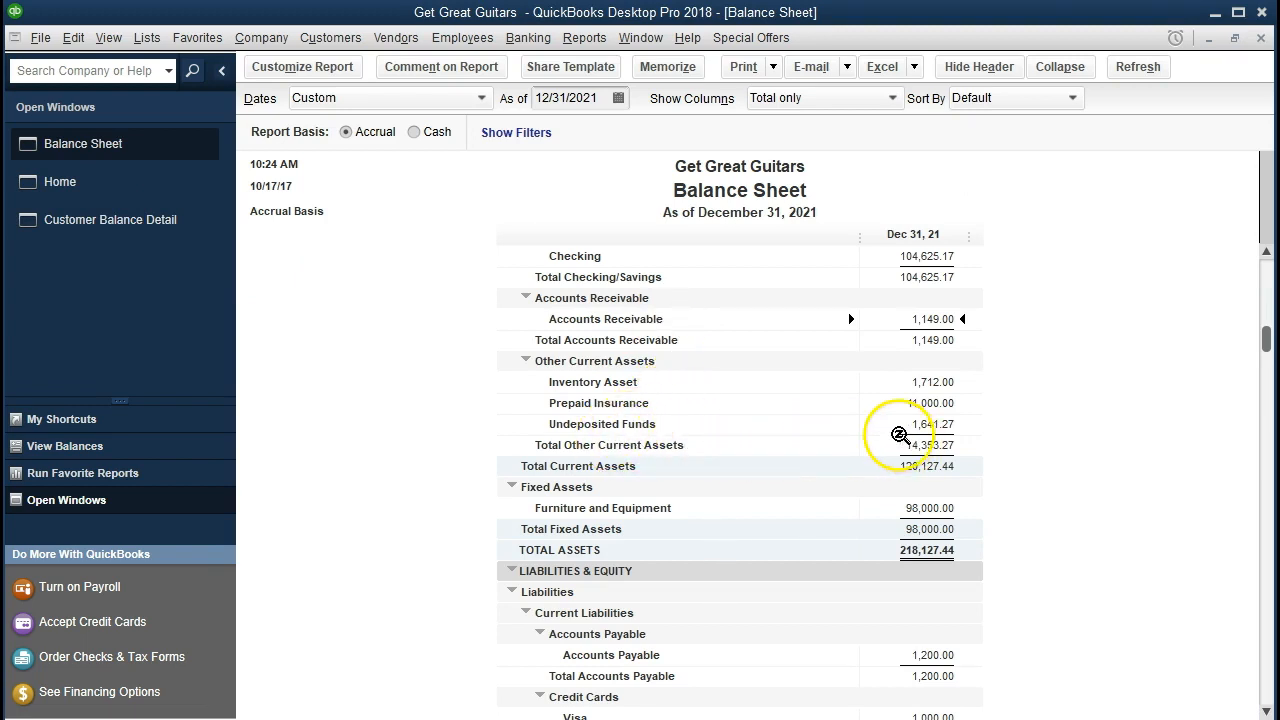
double_click(892, 424)
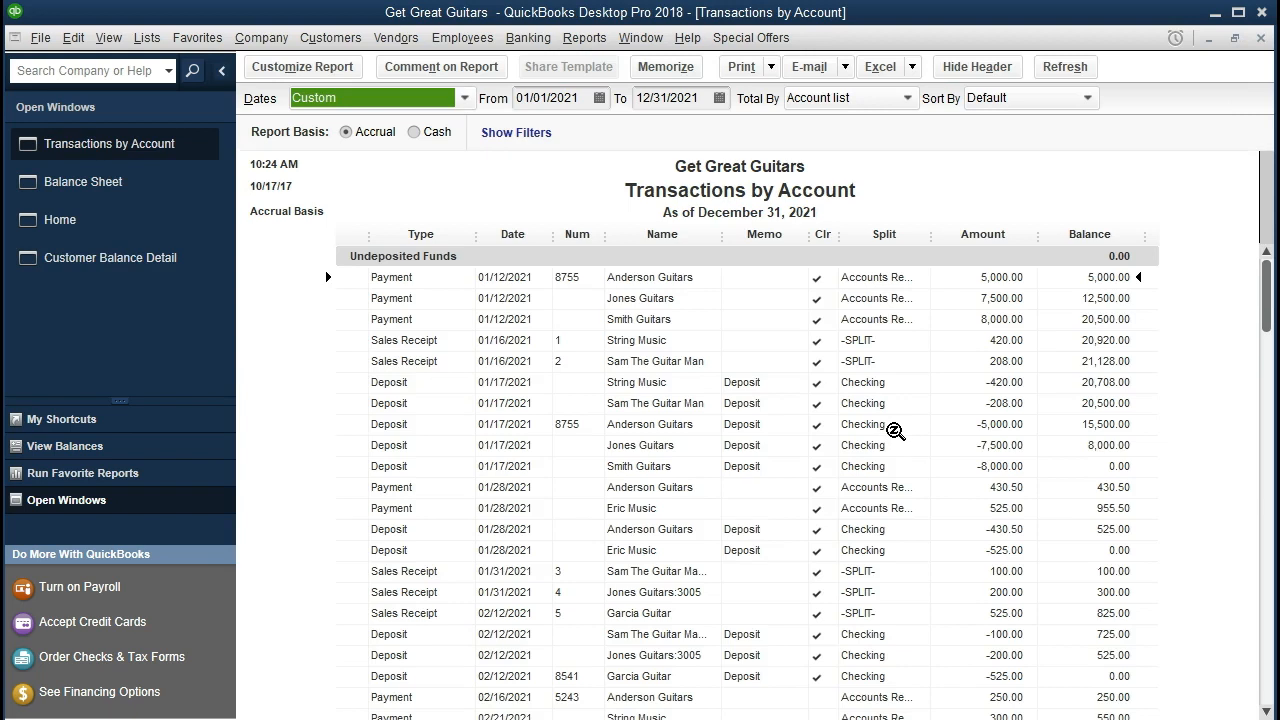
scroll(895, 430, down, 2)
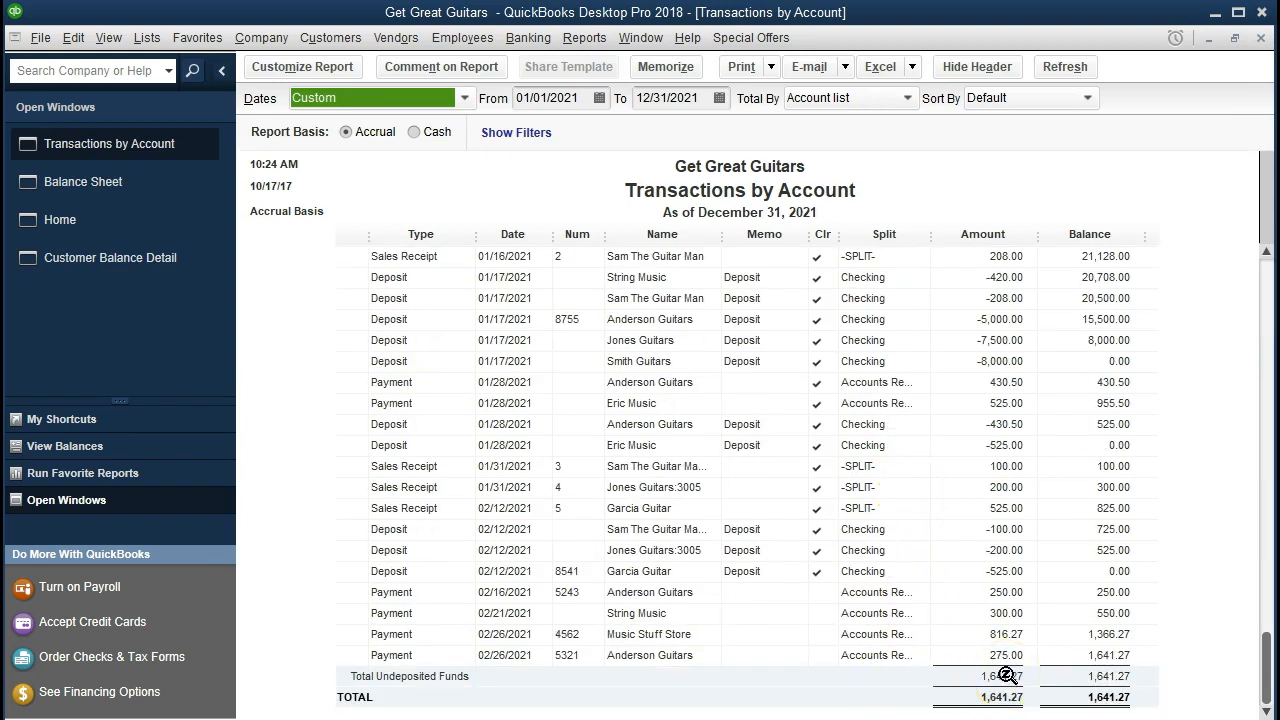
double_click(967, 656)
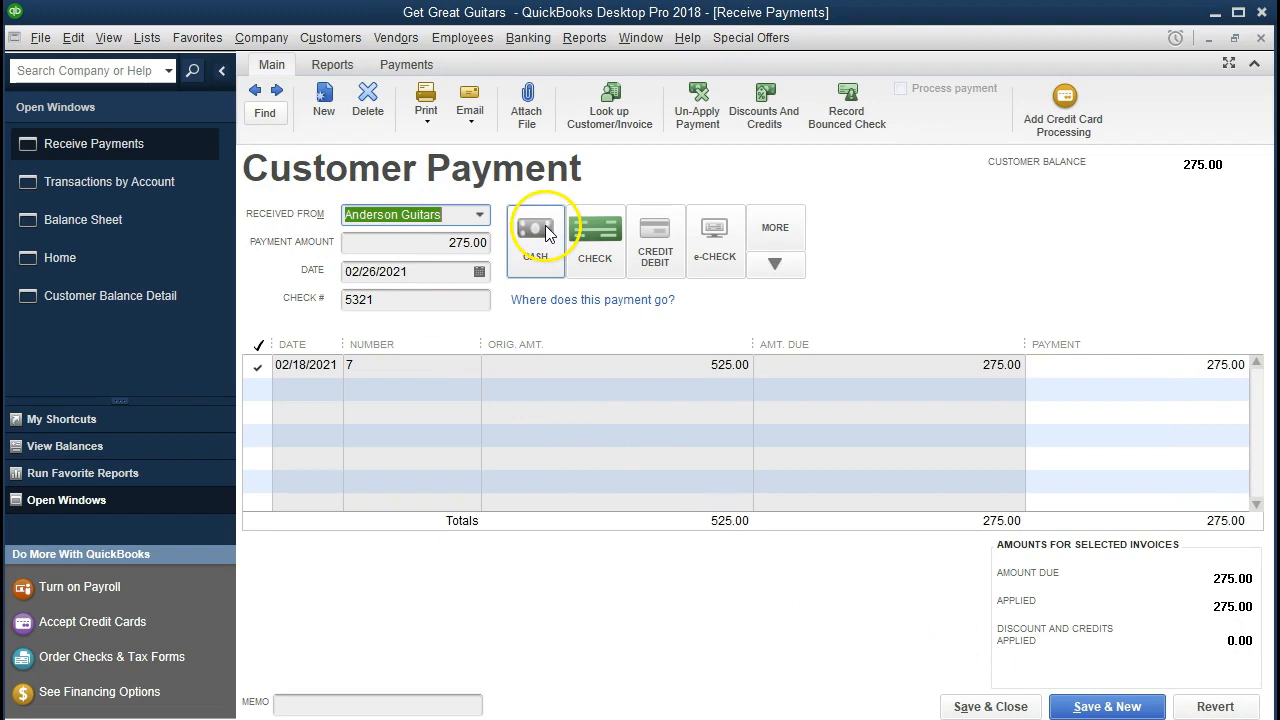
click(1261, 40)
click(1261, 40)
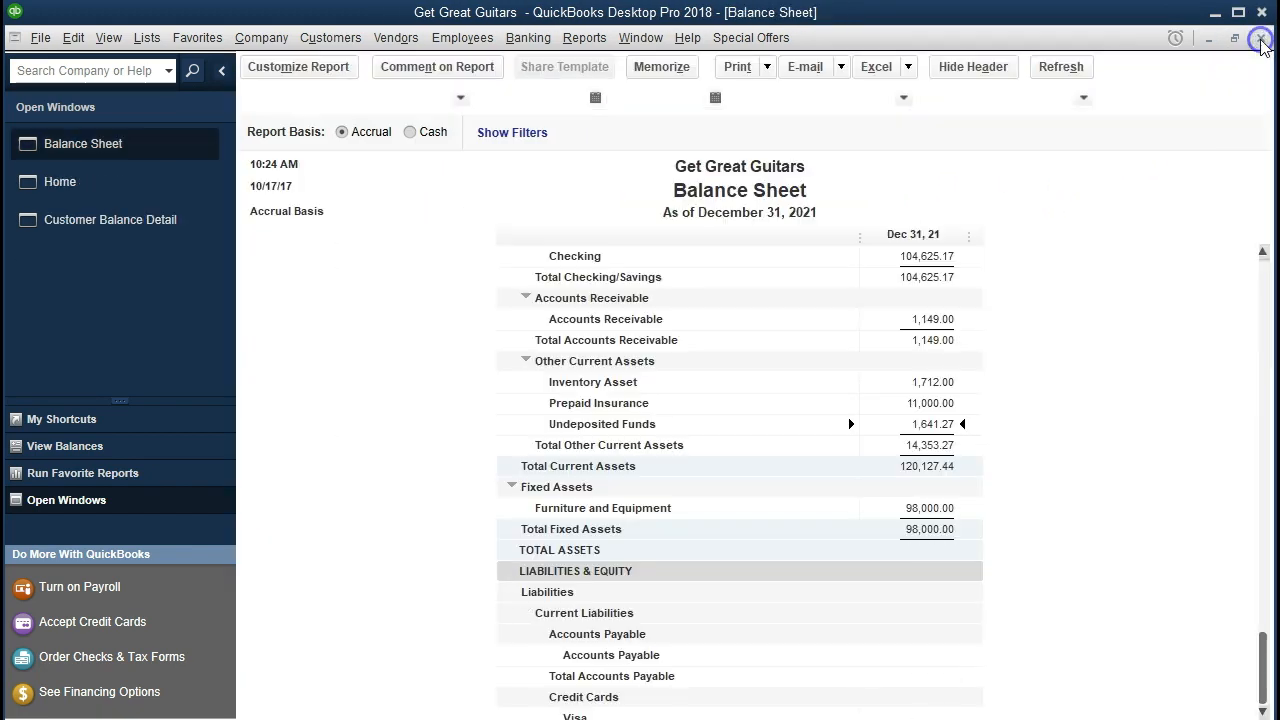
Drill into Accounts Receivable on the Balance Sheet, view the 02/26/2021 Anderson Guitars payment, and return to the report.
scroll(1157, 357, up, 1)
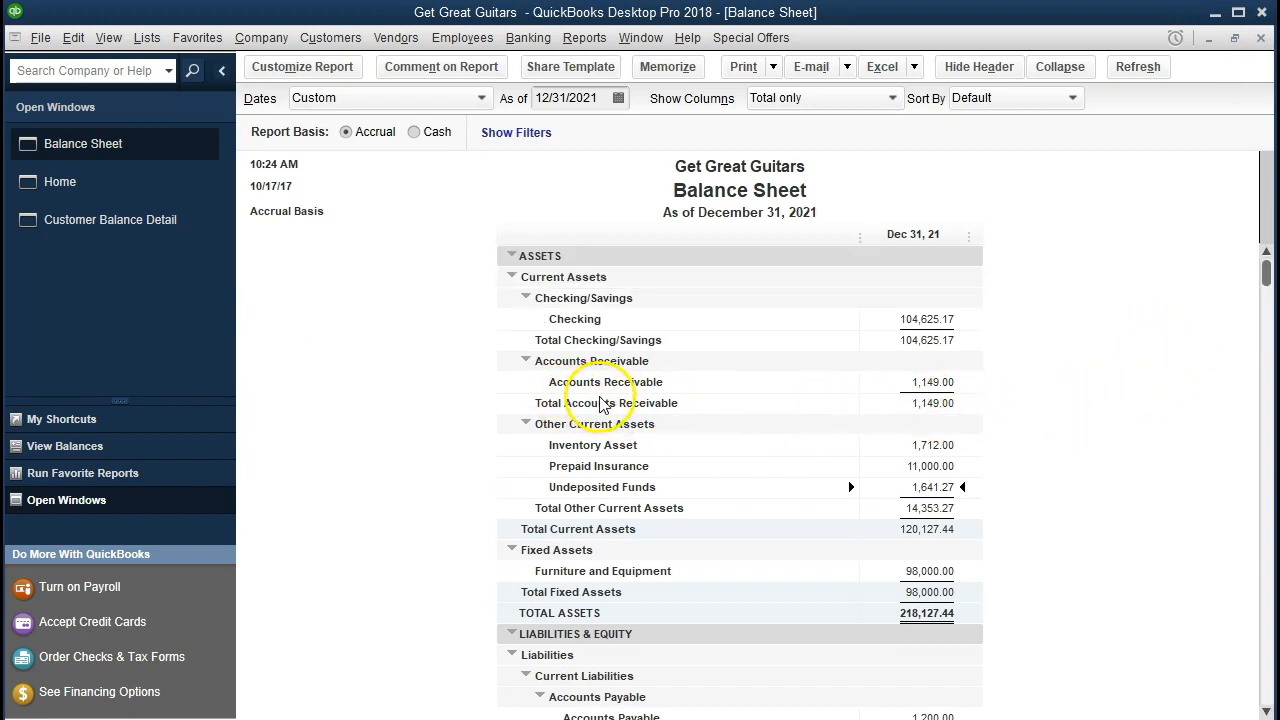
click(891, 381)
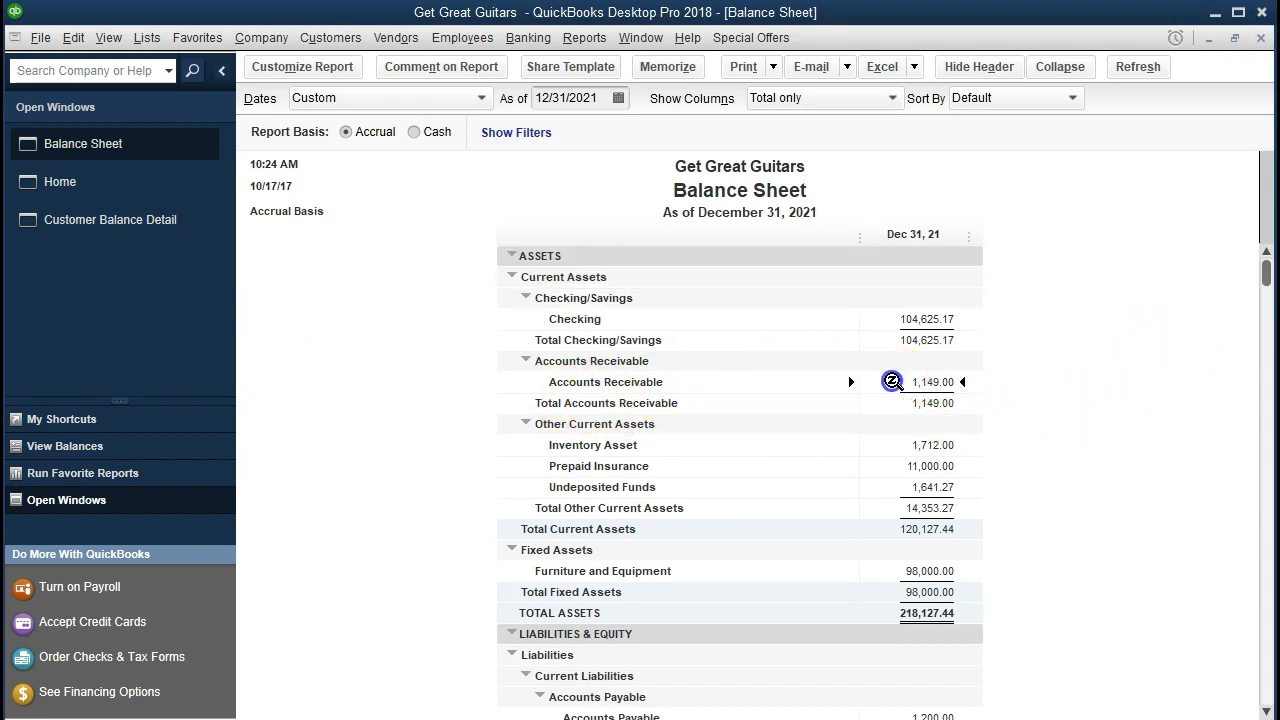
double_click(891, 381)
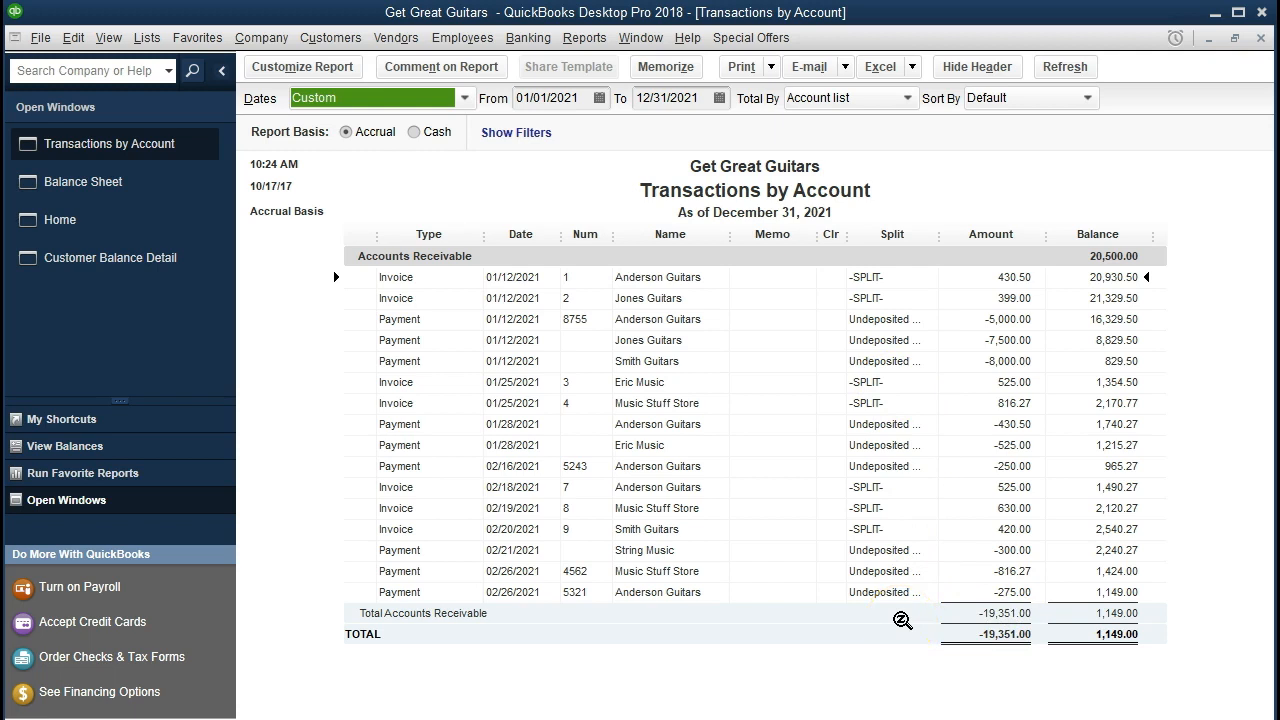
click(965, 593)
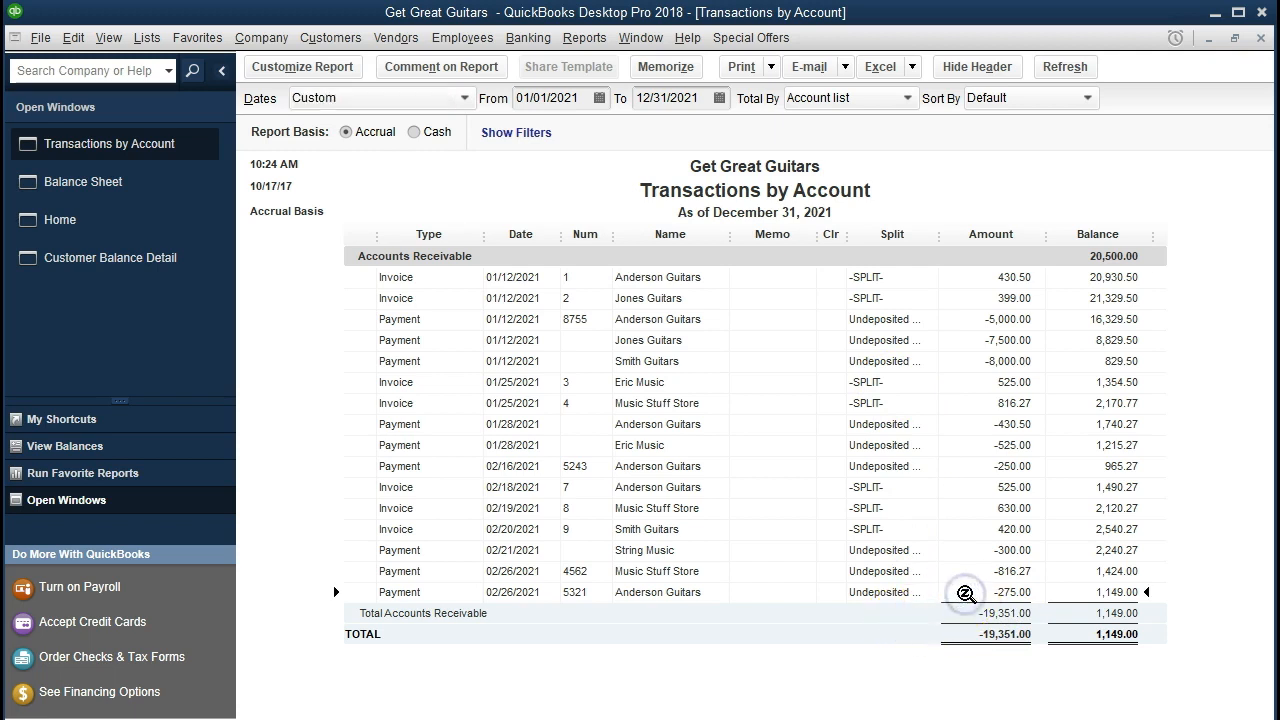
double_click(965, 593)
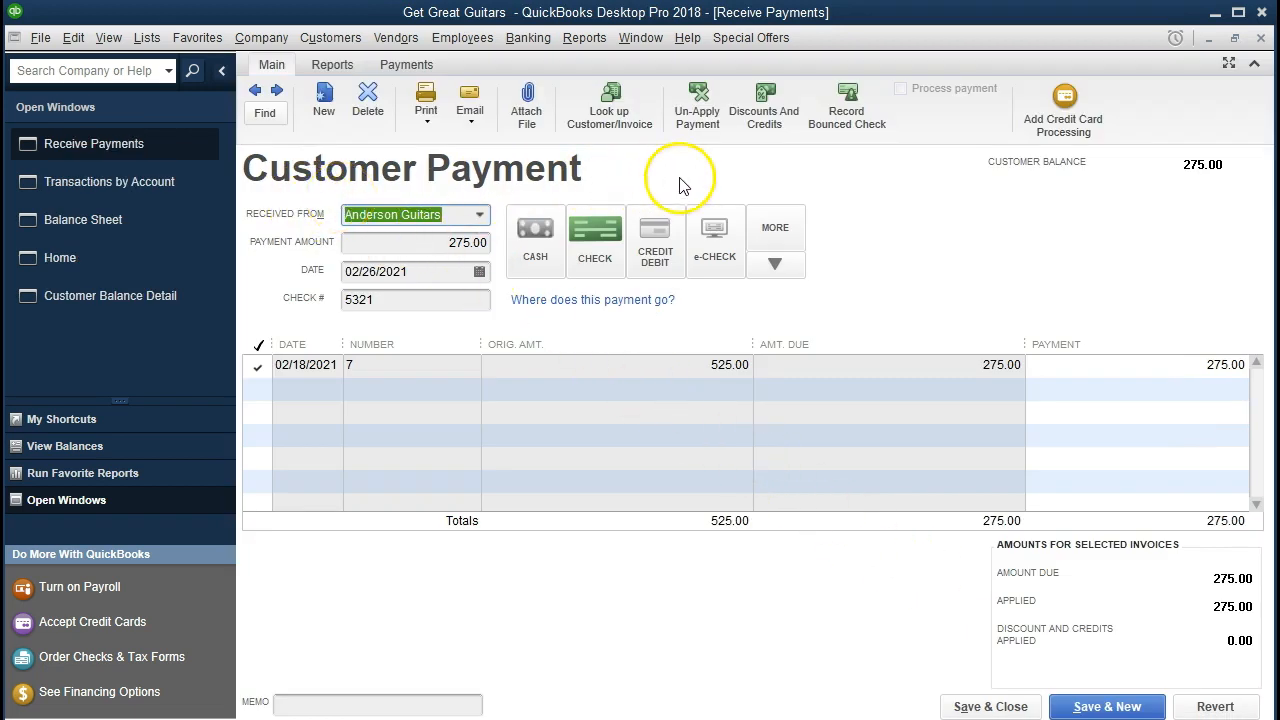
click(1259, 40)
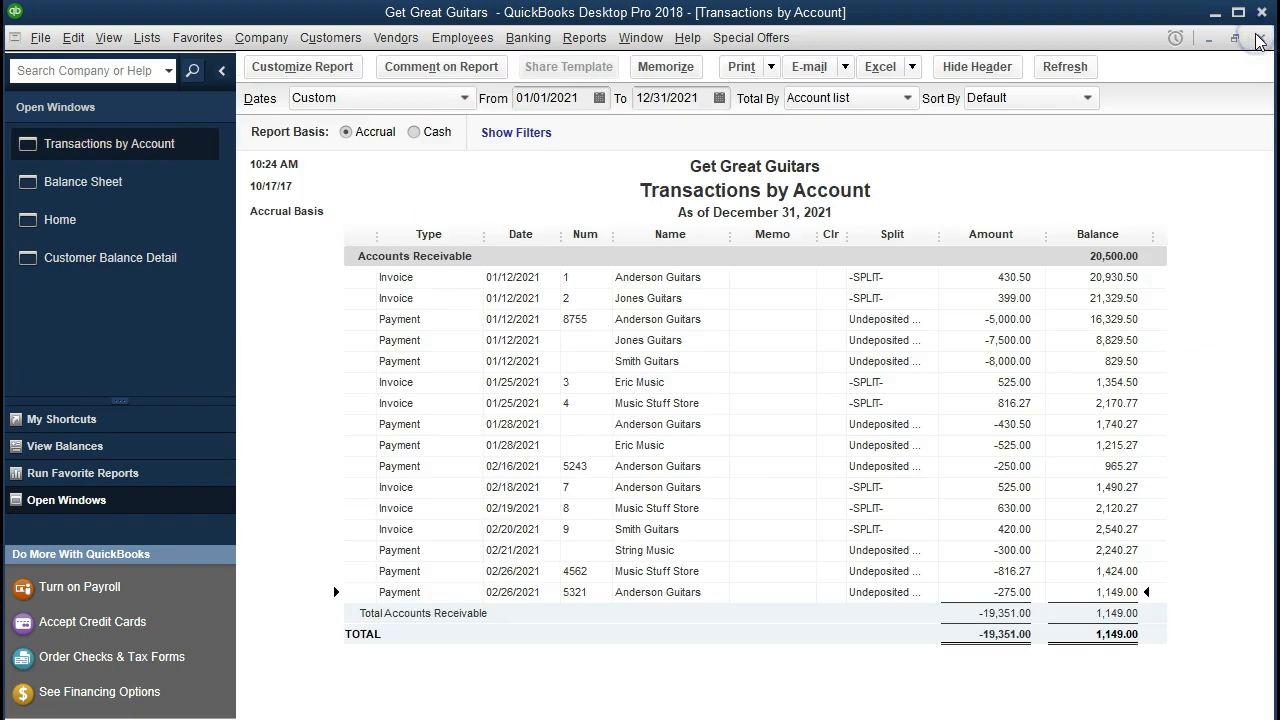
click(1259, 40)
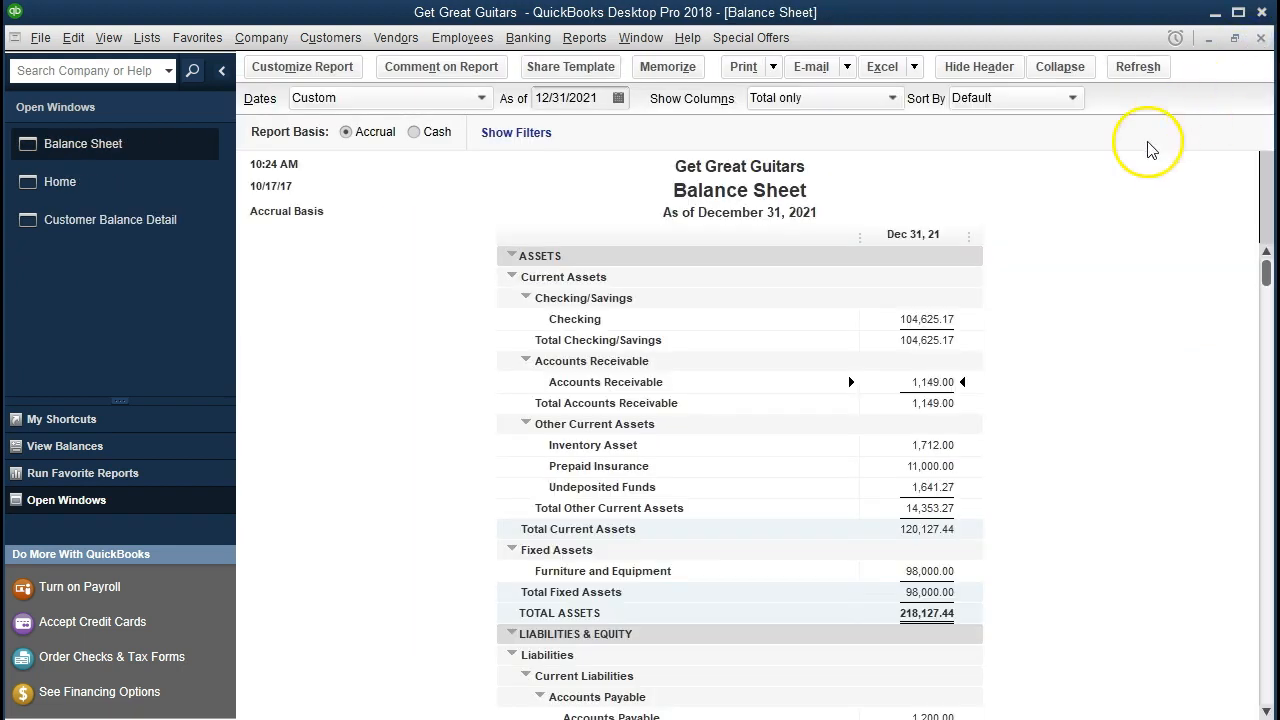
In the Customer Balance Detail report, examine the Anderson Guitars section, matching each invoice with the payments received against it.
click(116, 240)
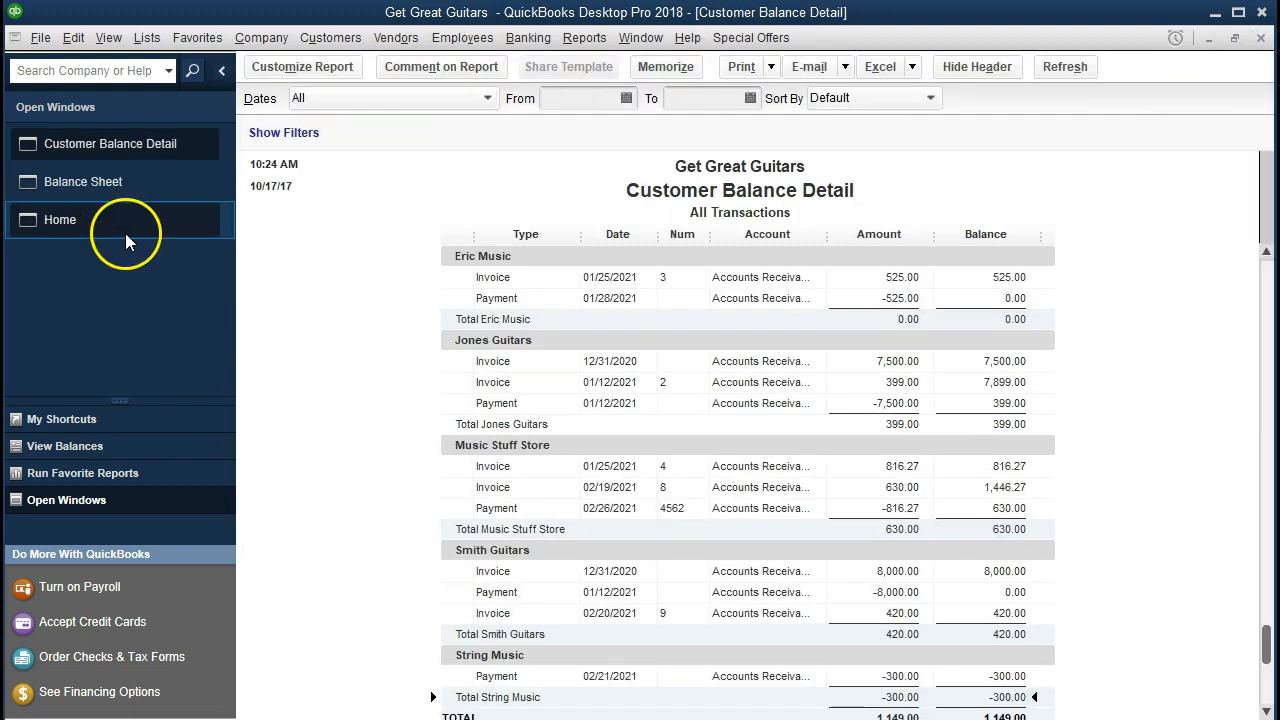
scroll(355, 378, up, 3)
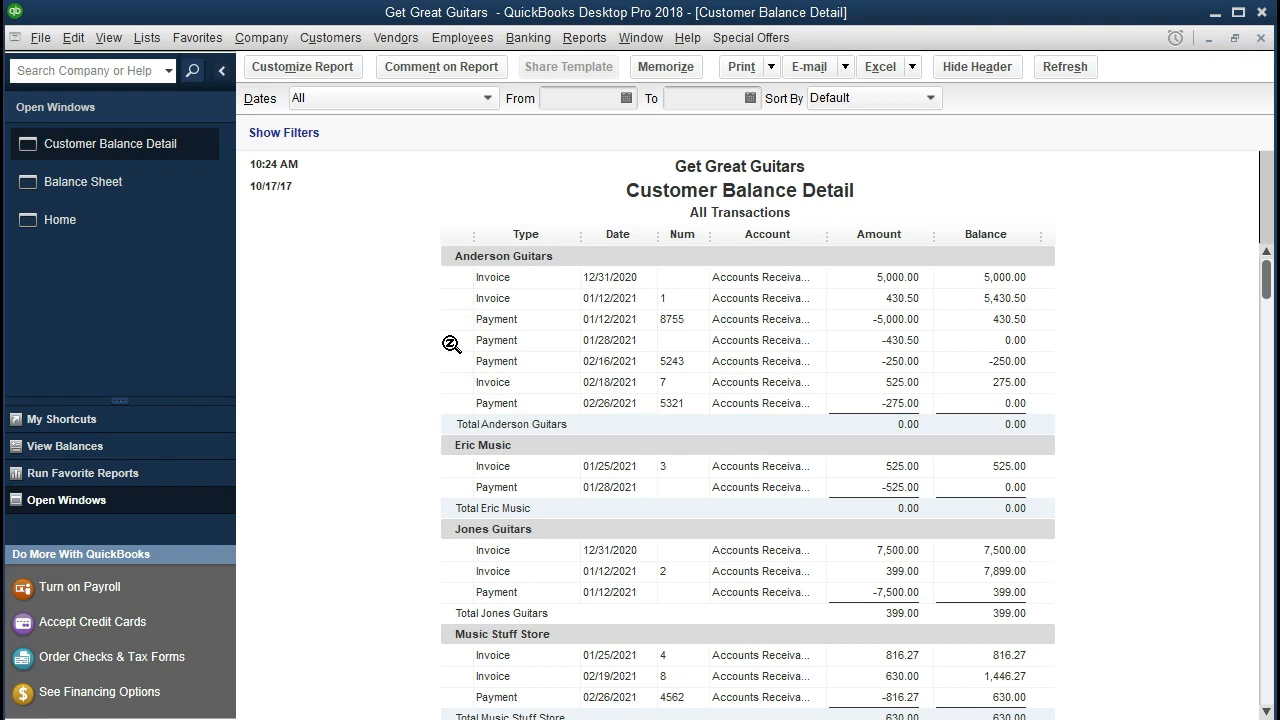
click(860, 402)
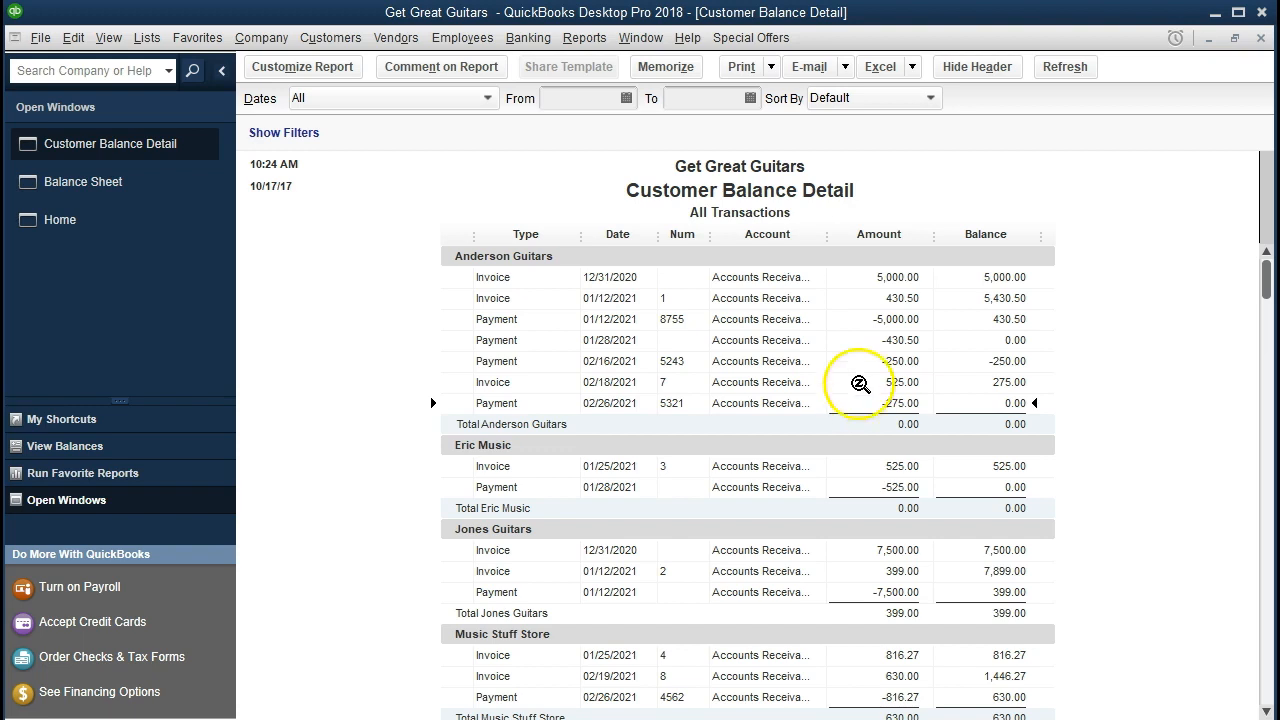
click(857, 280)
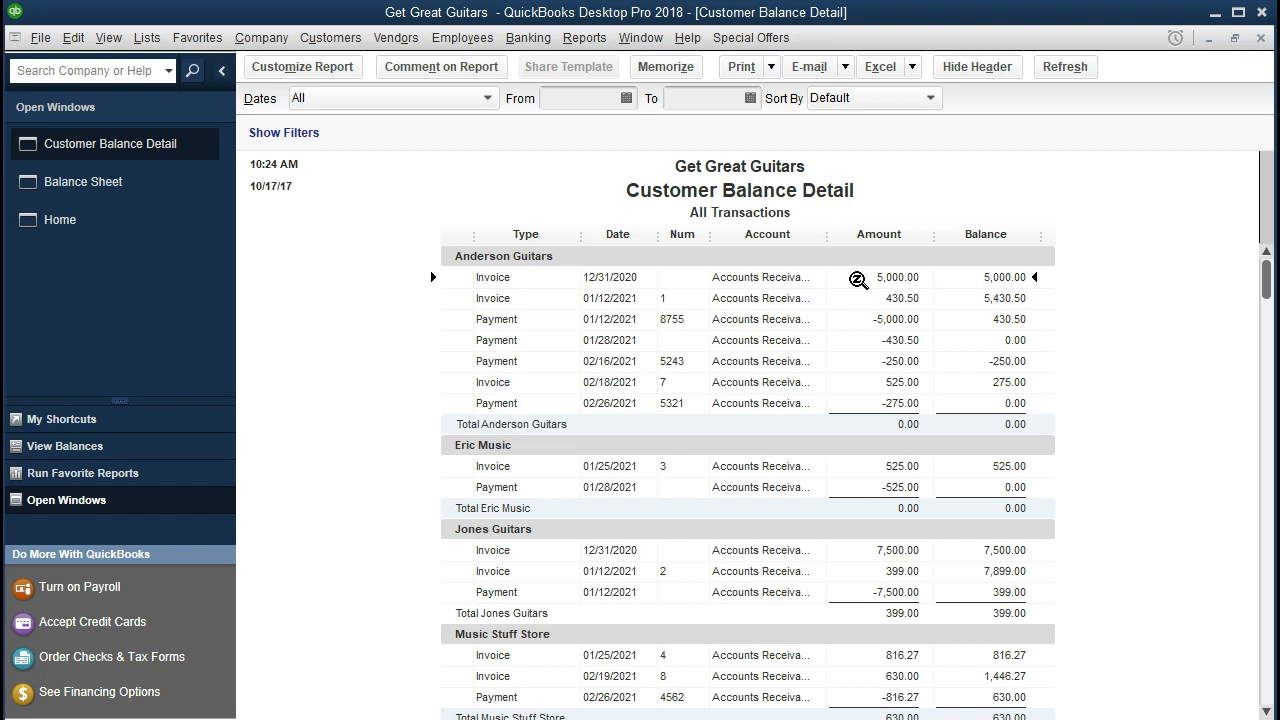
click(855, 319)
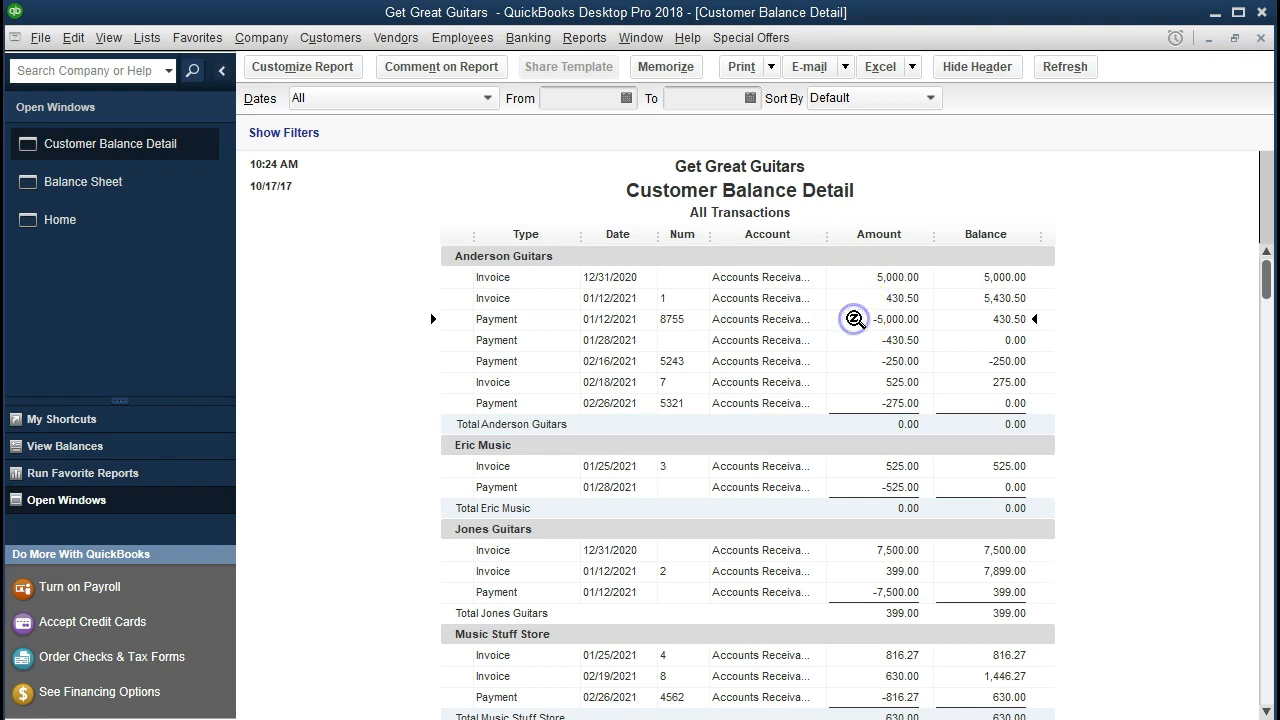
click(858, 296)
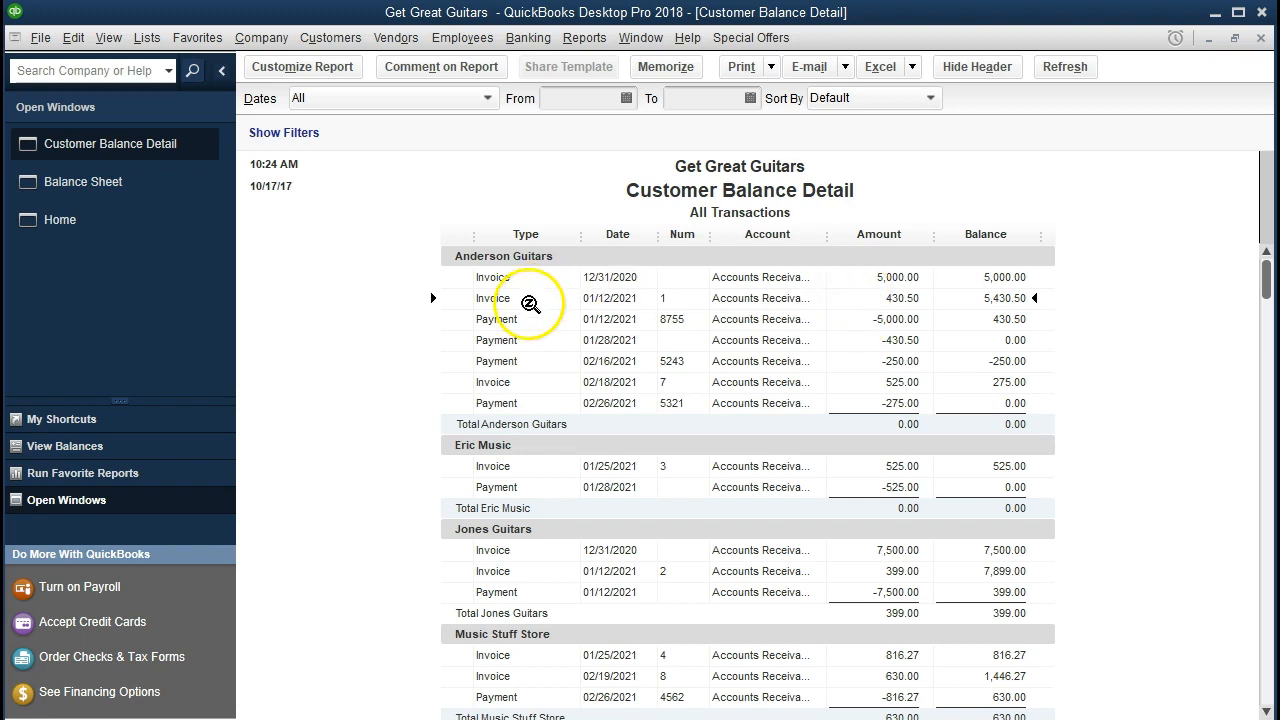
click(849, 339)
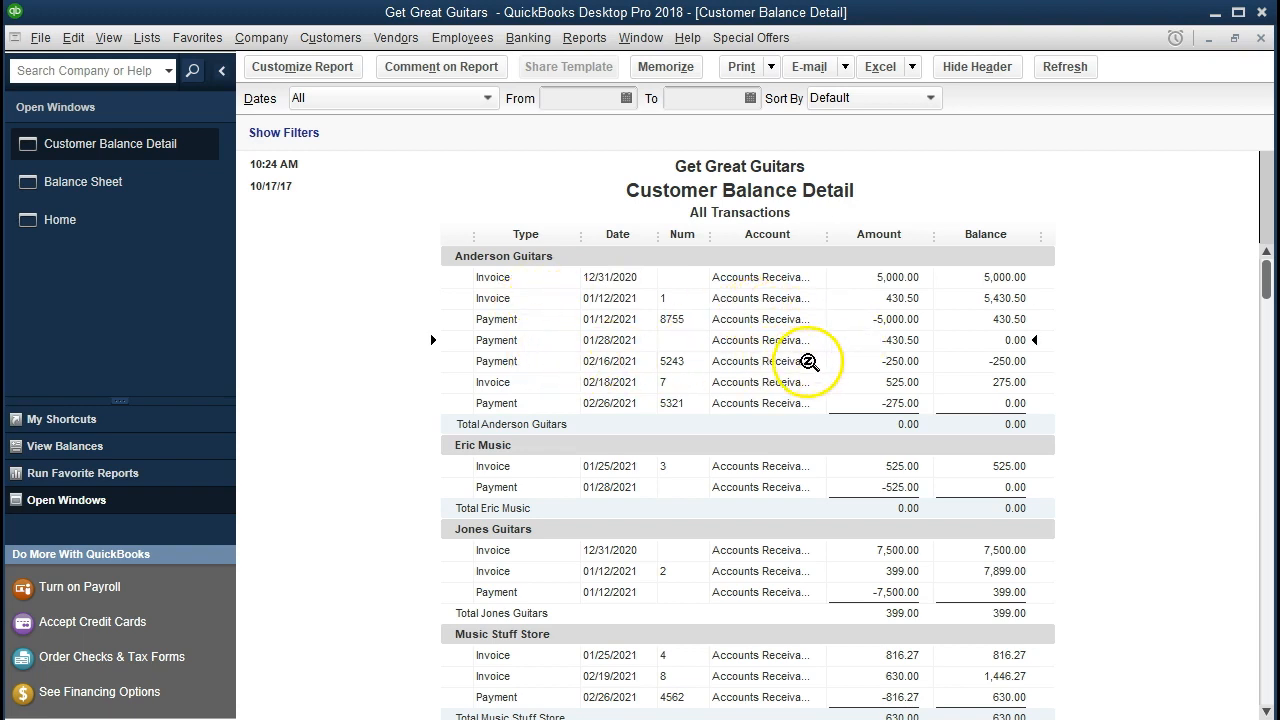
click(850, 362)
click(860, 384)
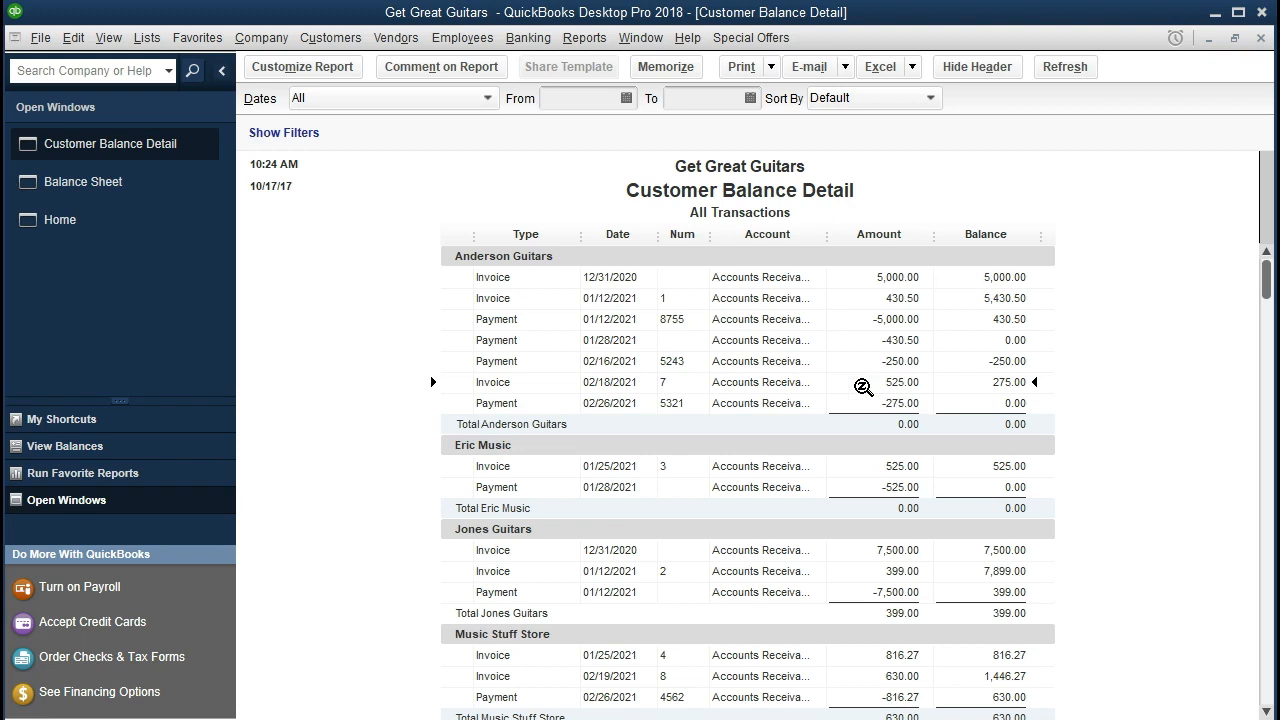
click(862, 361)
click(863, 403)
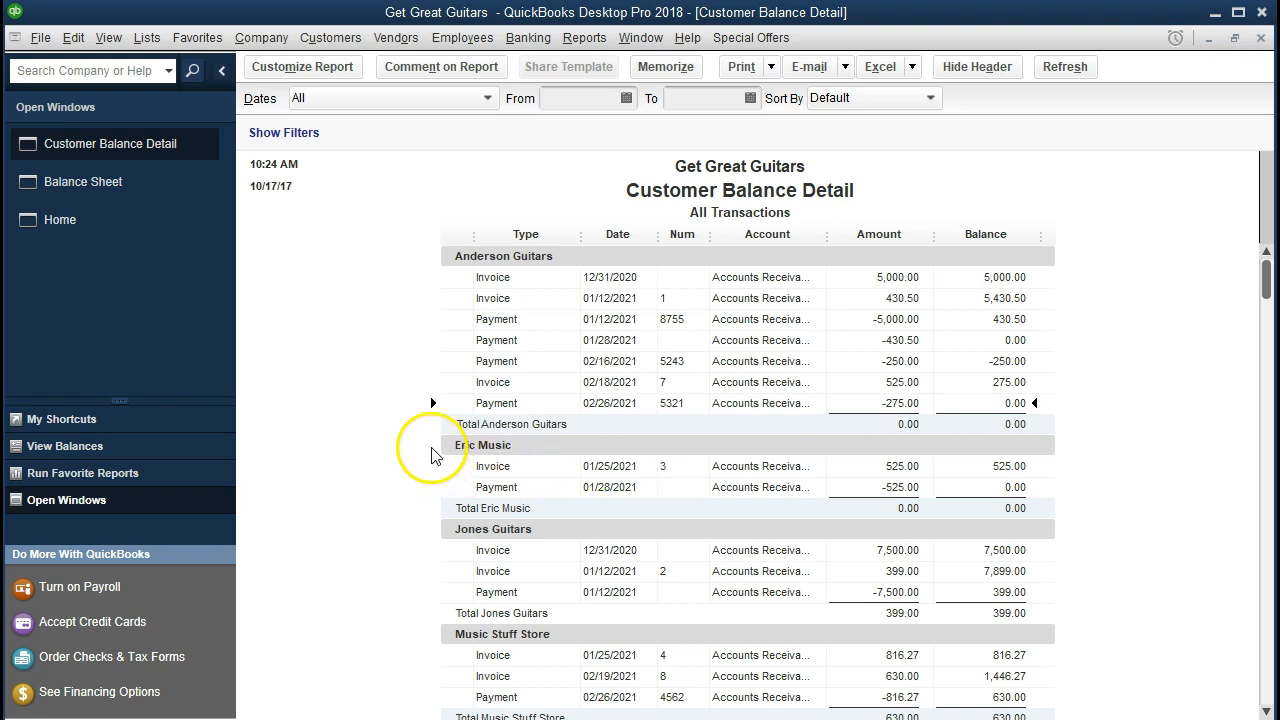
Return to the Home page, start recording a deposit, and look at the deposit form behind the list of payments.
click(133, 222)
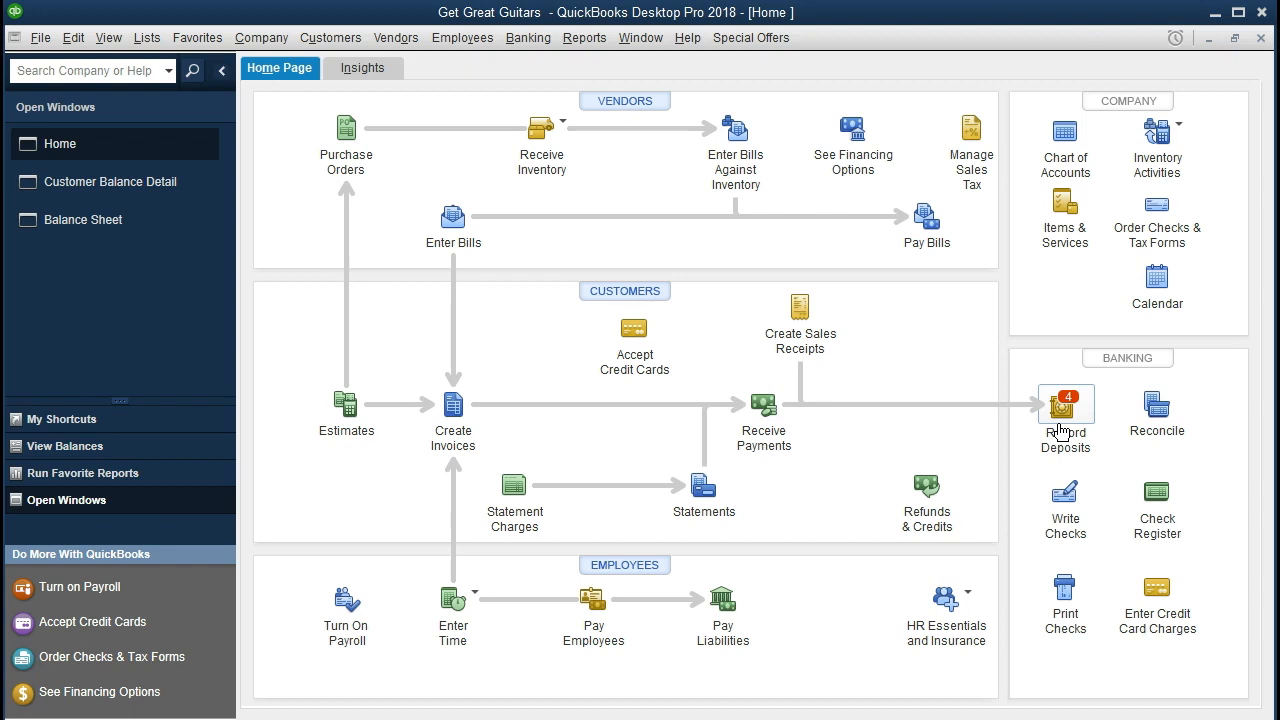
click(1062, 432)
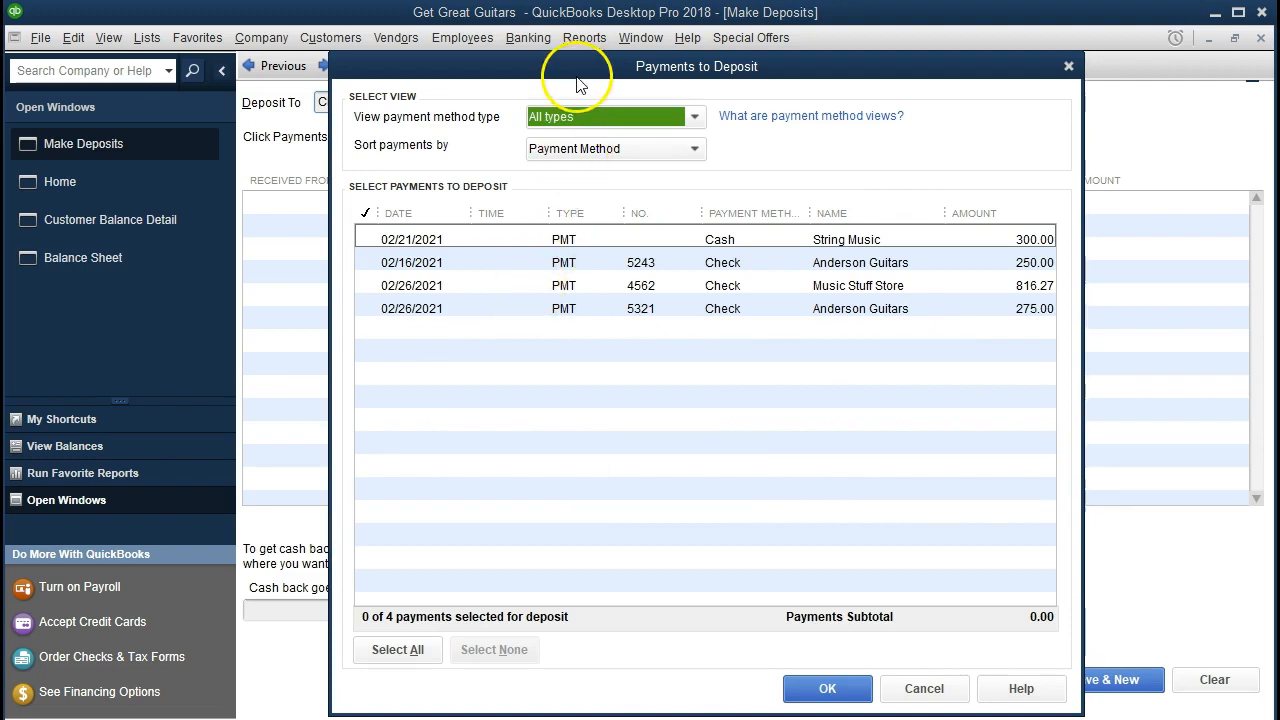
drag(578, 72, 550, 457)
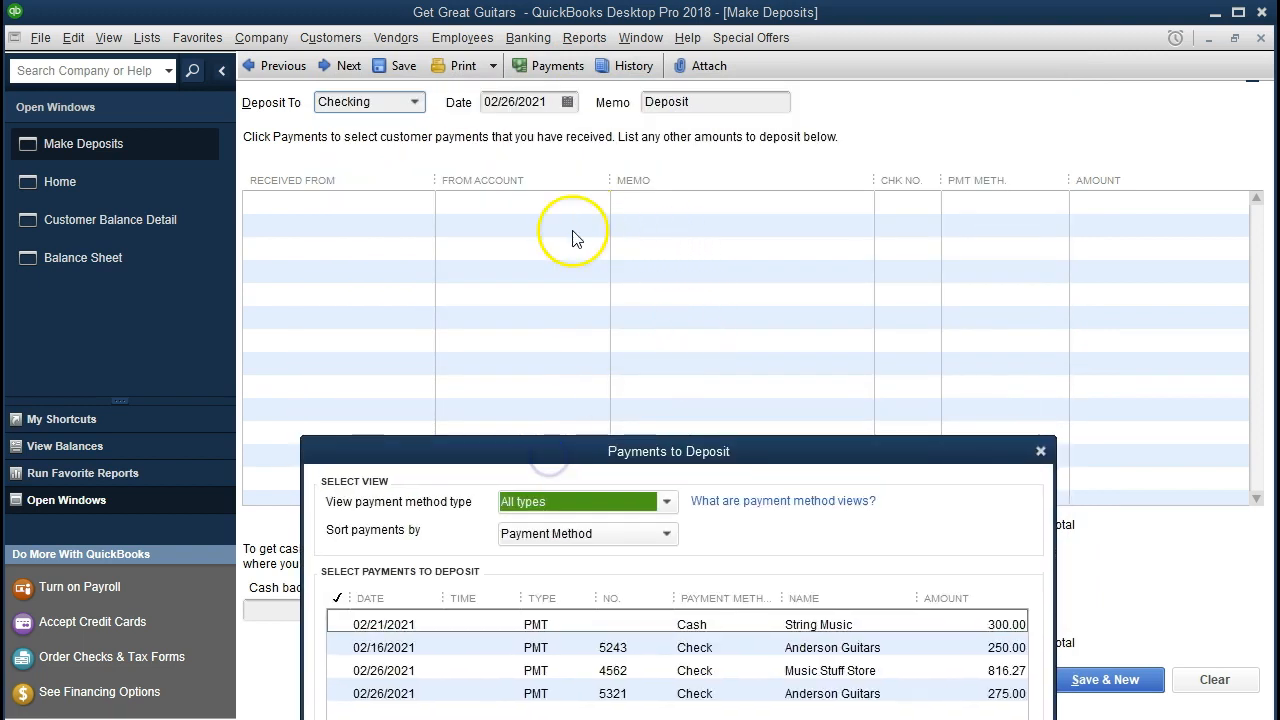
drag(563, 457, 607, 78)
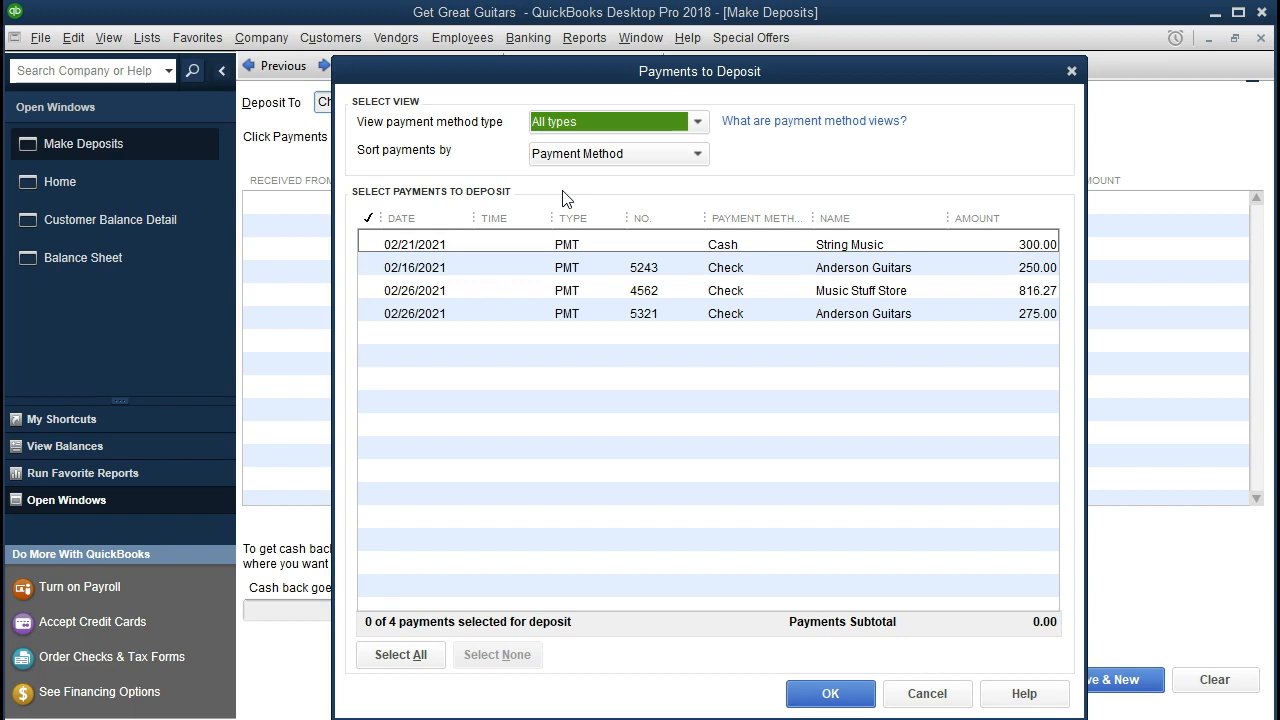
Select the String Music, Music Stuff Store and both Anderson Guitars payments and add them to the deposit.
click(368, 245)
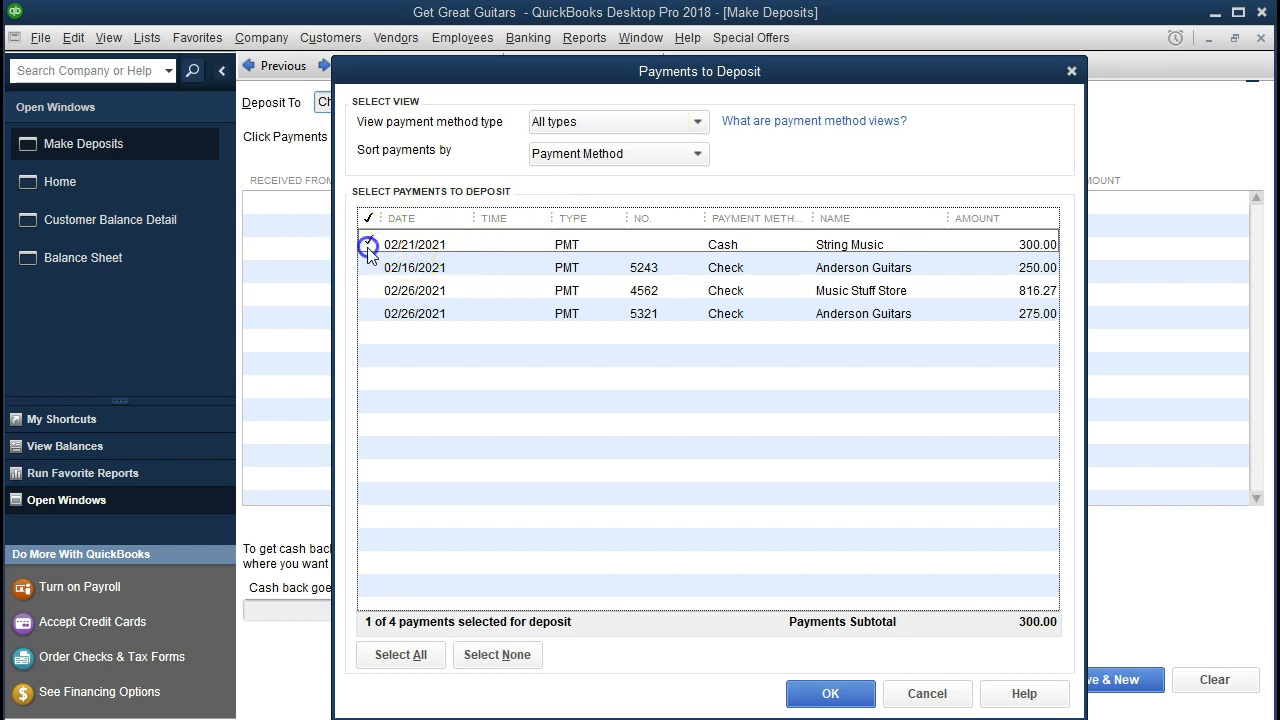
click(368, 267)
click(368, 290)
click(374, 316)
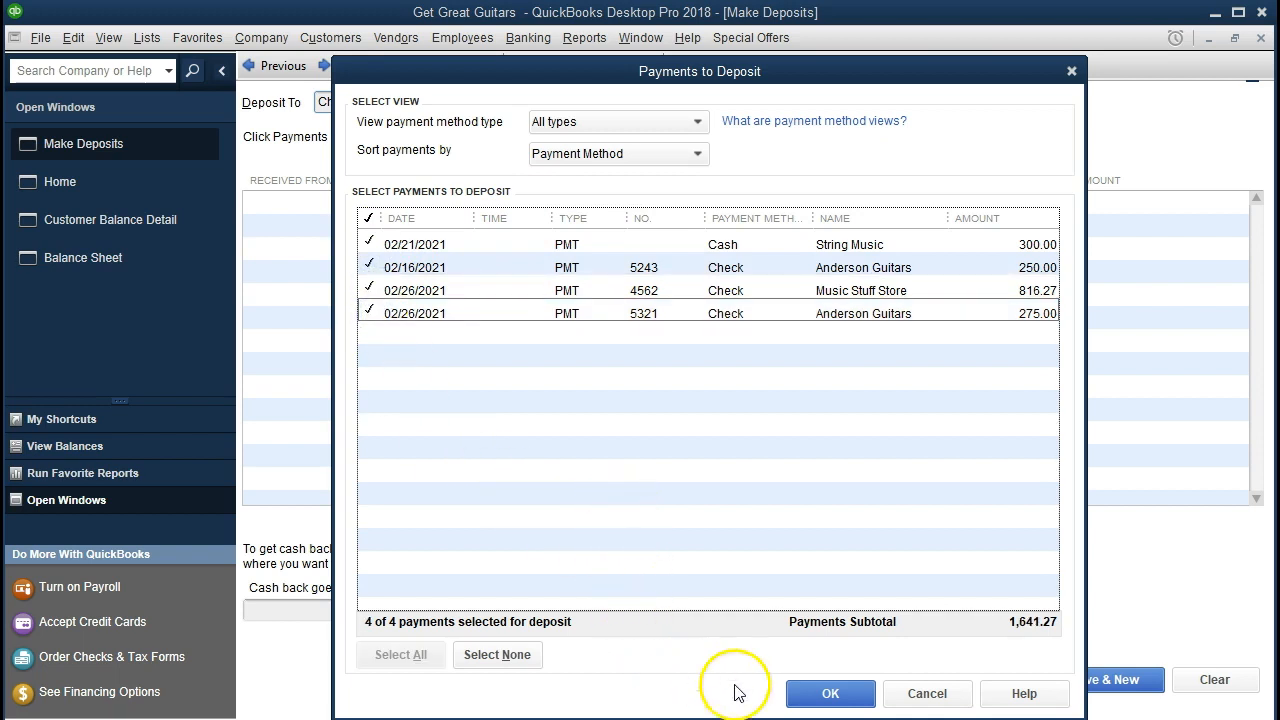
click(829, 693)
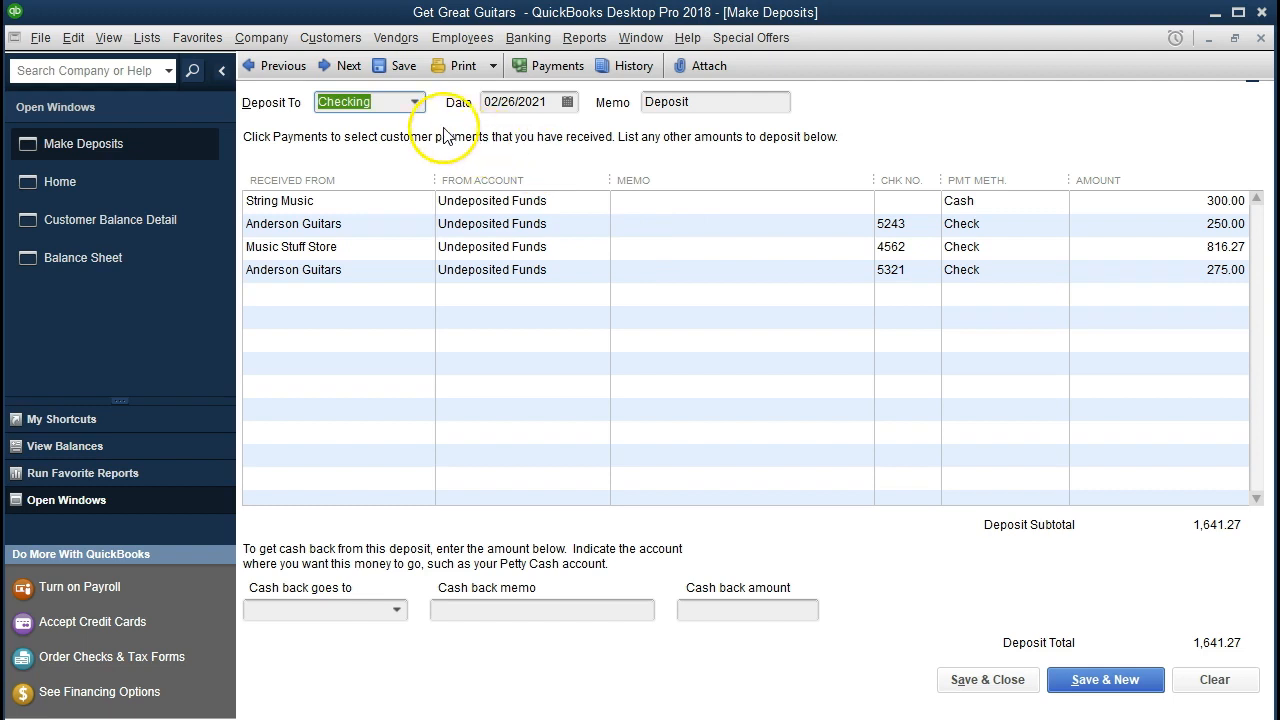
Keep Checking as the account for the 02/26/2021 deposit, save the deposit and close the form.
click(414, 102)
click(414, 104)
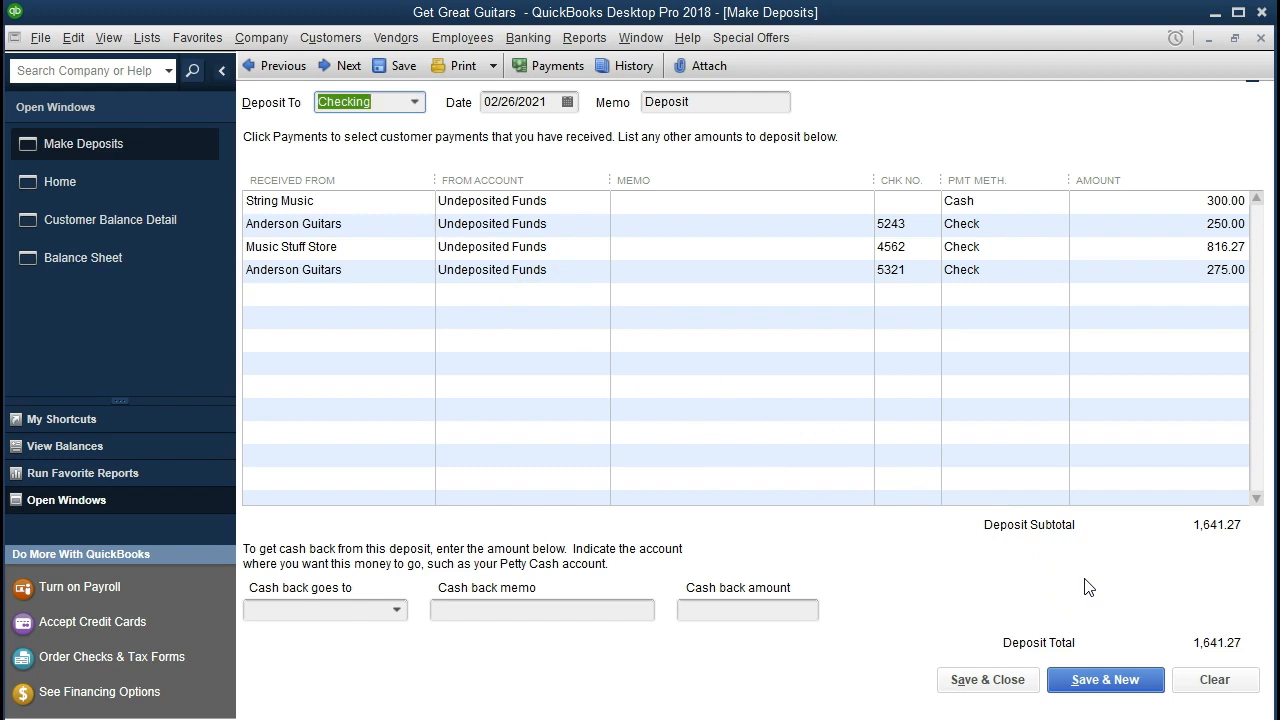
click(985, 686)
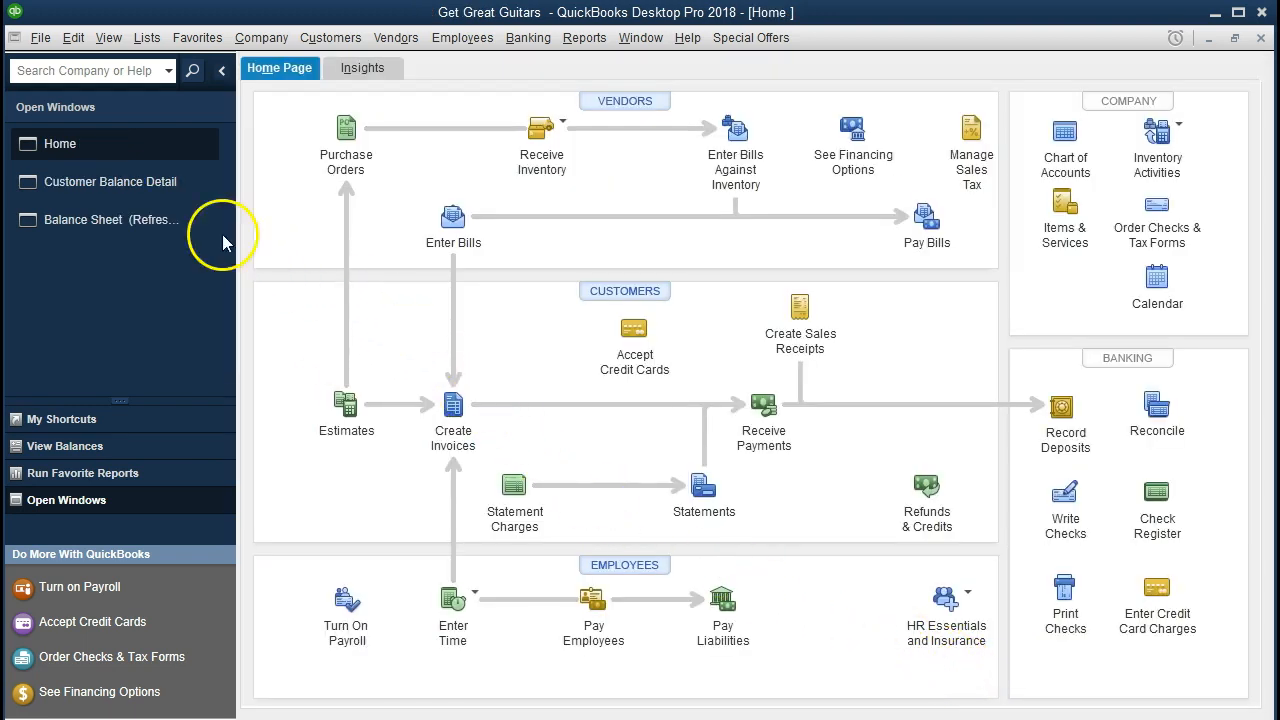
Drill into Checking on the Balance Sheet, view the 02/26/2021 deposit behind it, and return to the report.
click(136, 186)
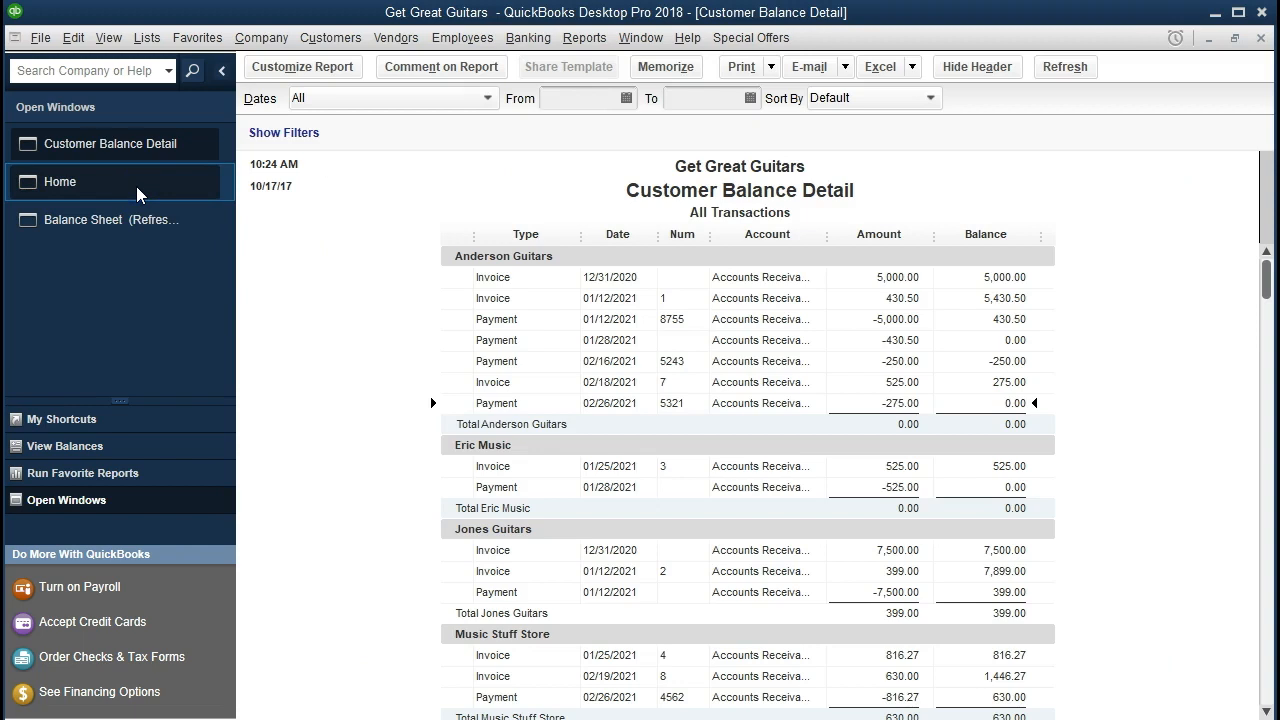
click(91, 233)
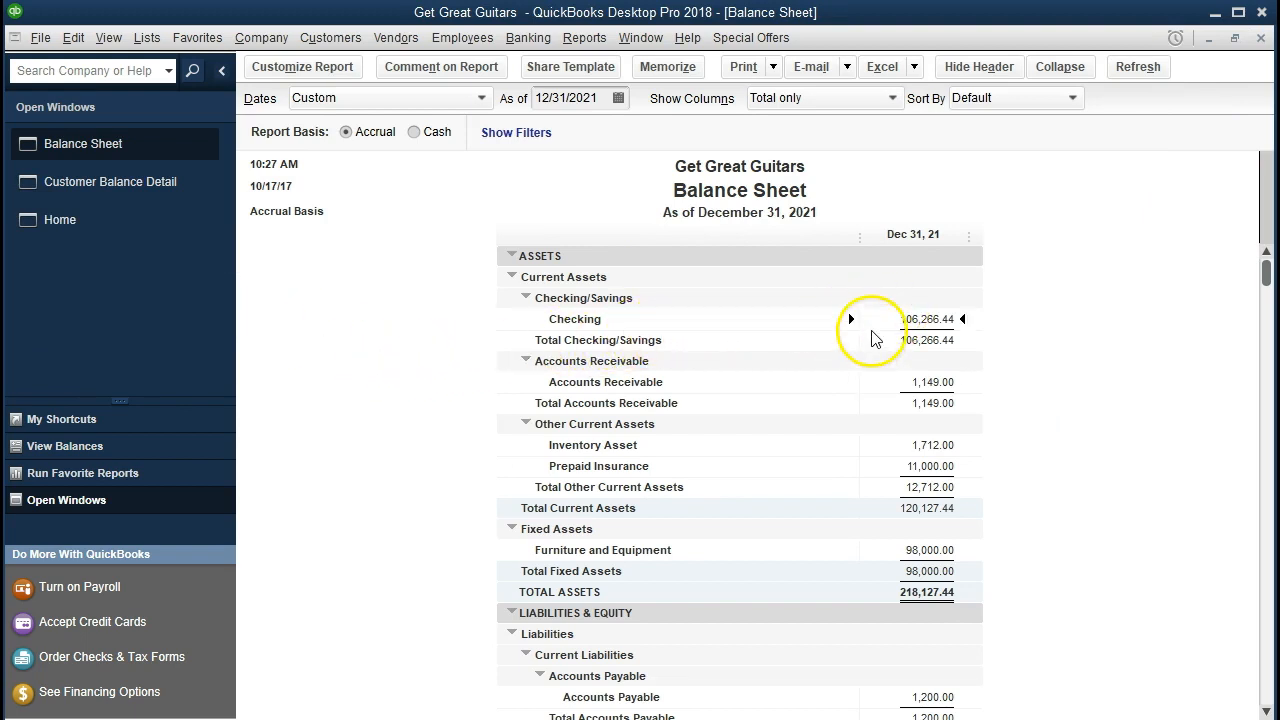
double_click(899, 319)
scroll(880, 375, down, 2)
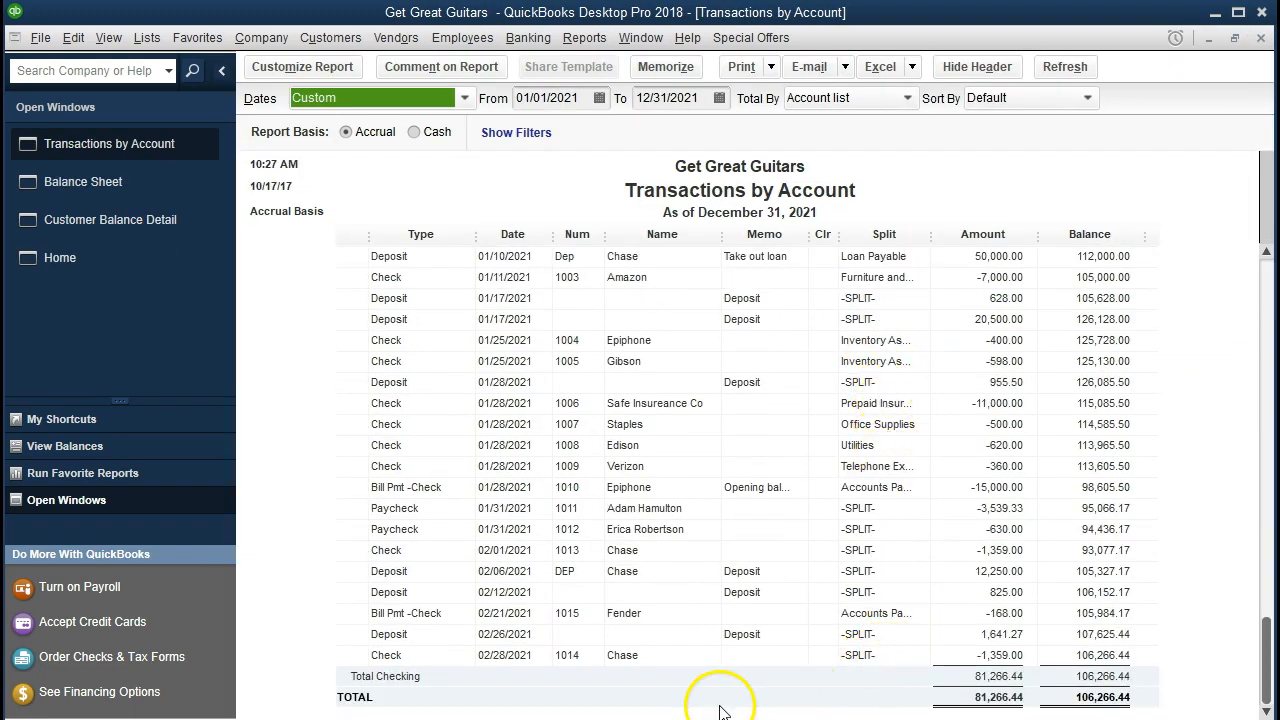
click(975, 634)
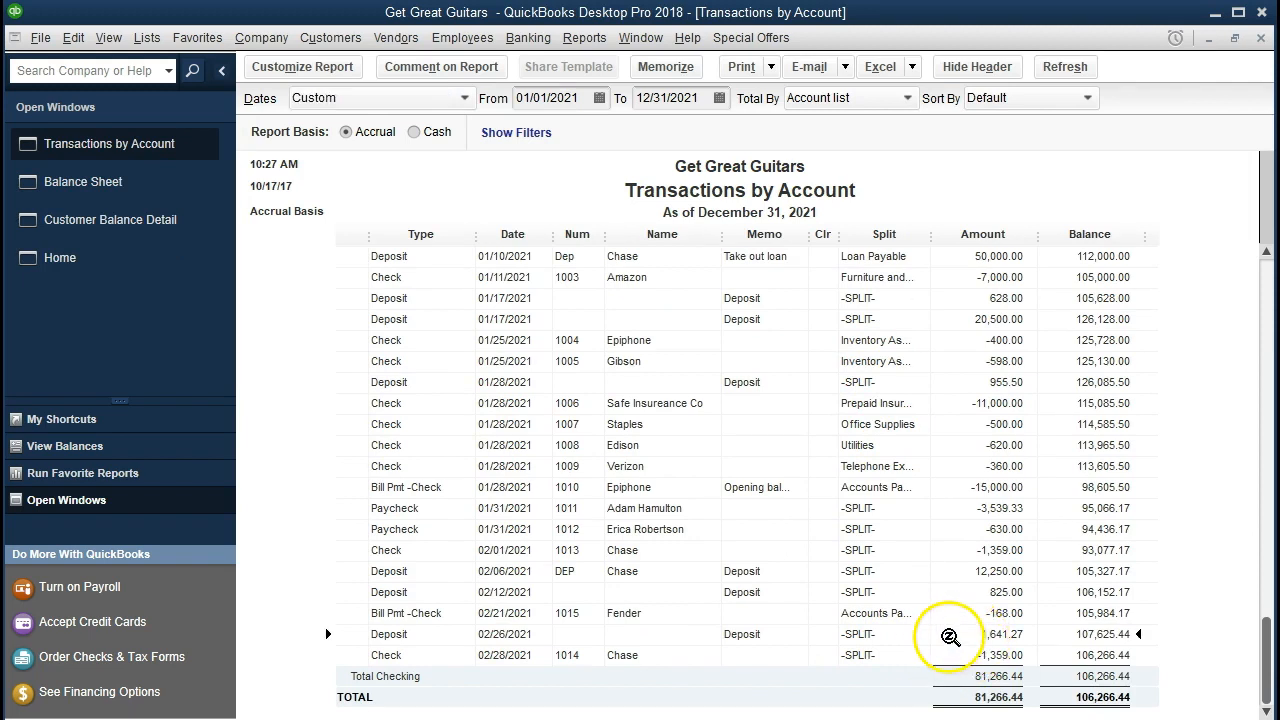
double_click(950, 637)
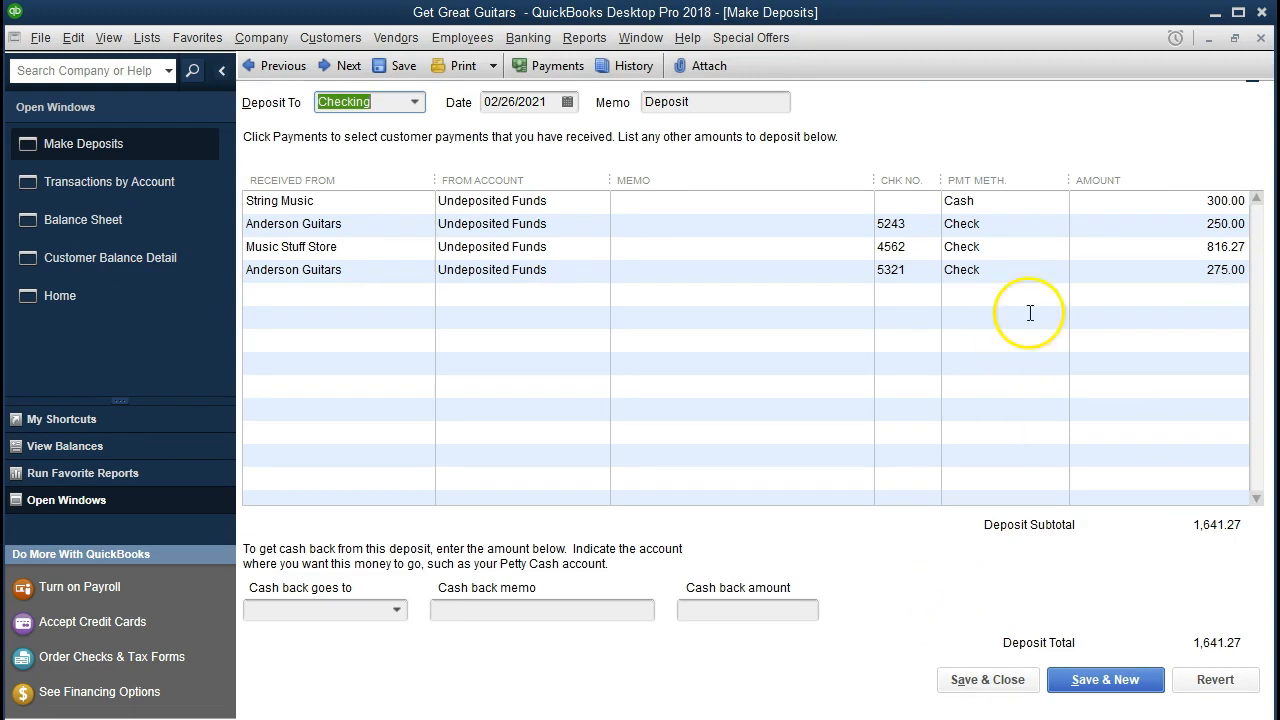
click(1261, 38)
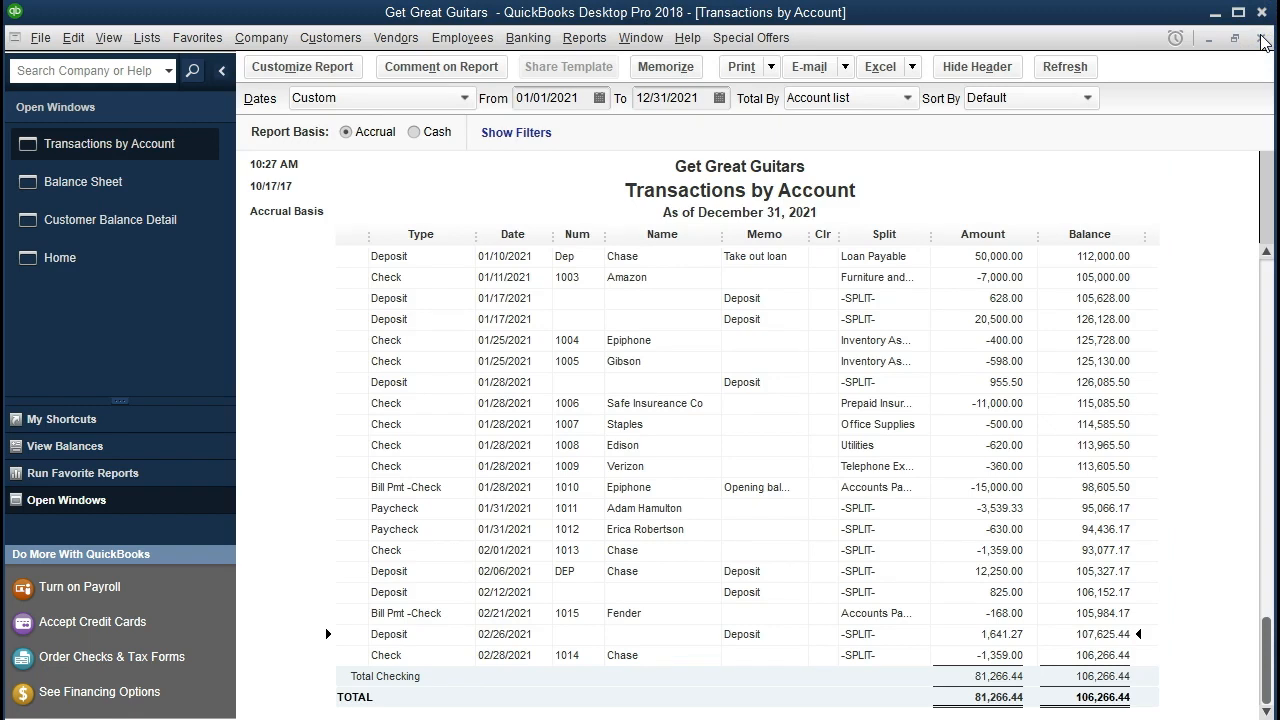
click(1261, 38)
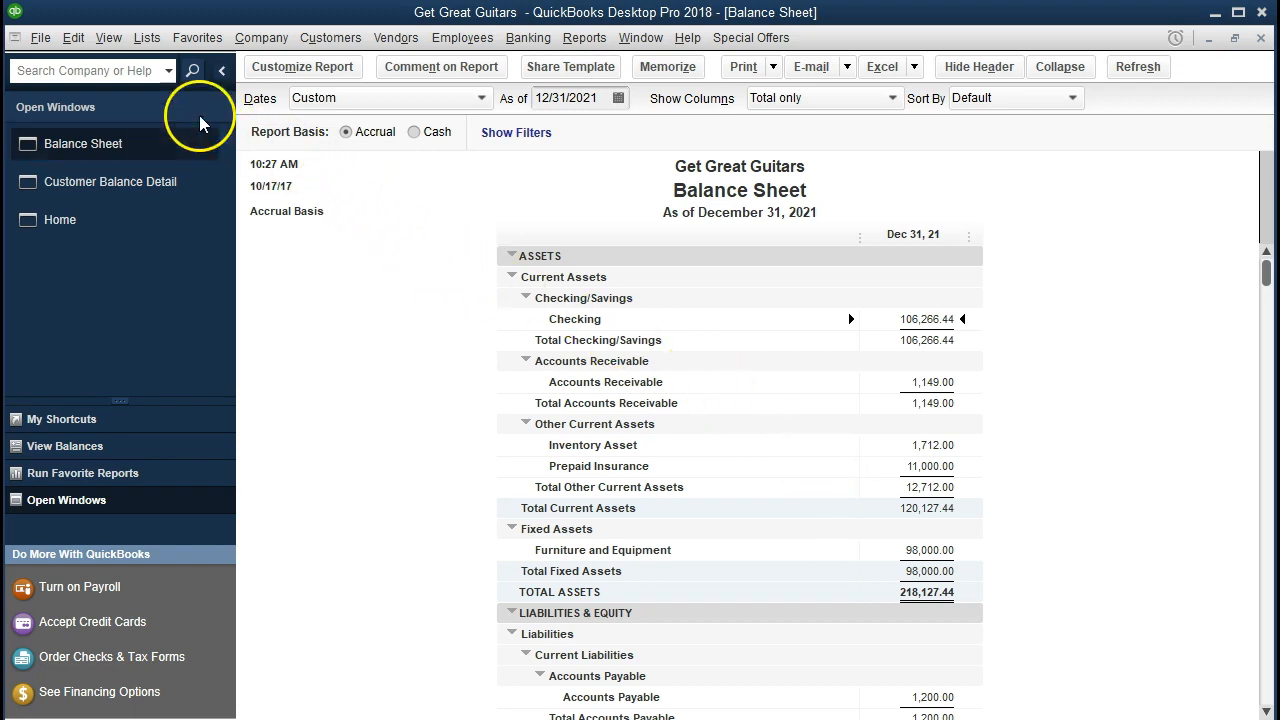
Open the Undeposited Funds register from the Chart of Accounts to check the payments received against the deposits.
click(143, 40)
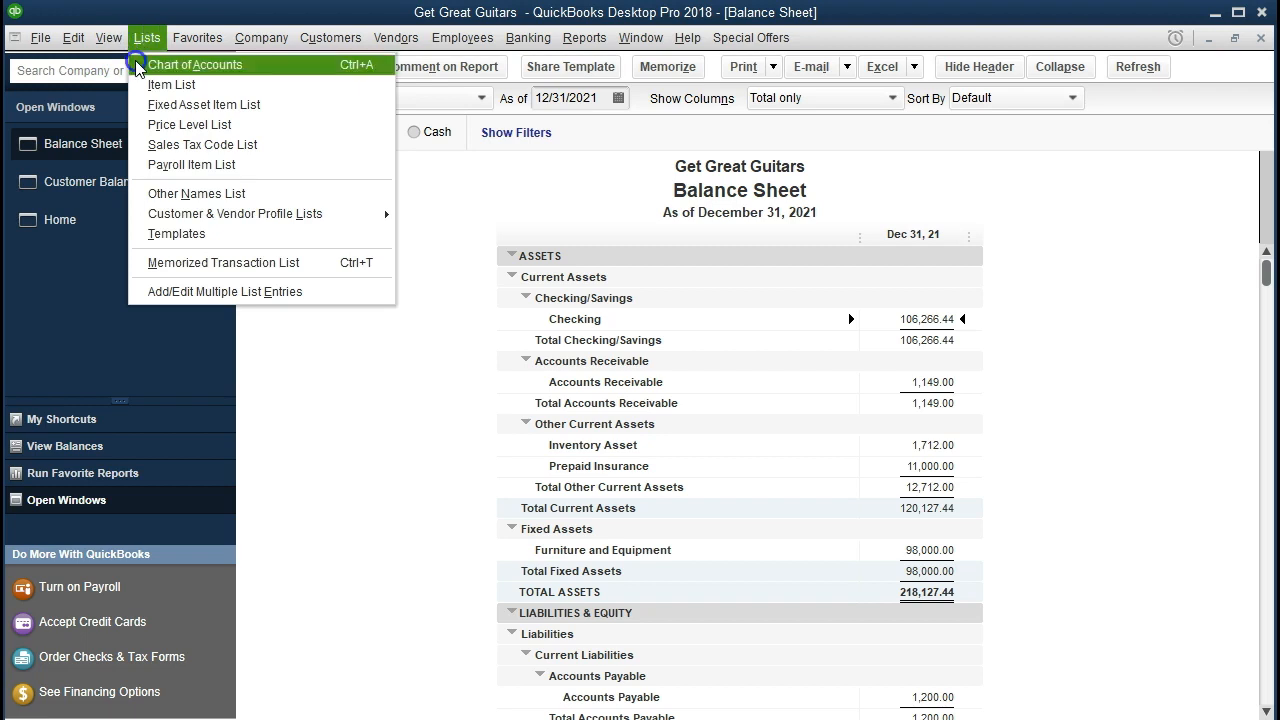
click(139, 66)
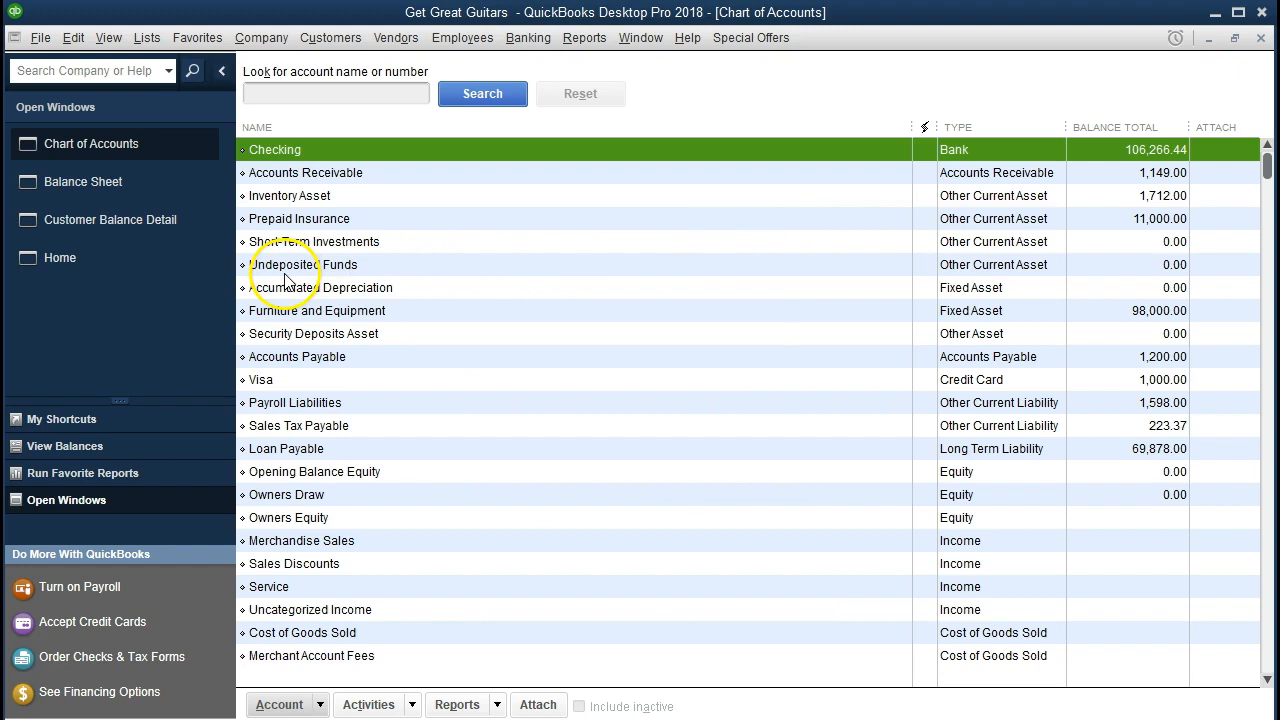
click(399, 273)
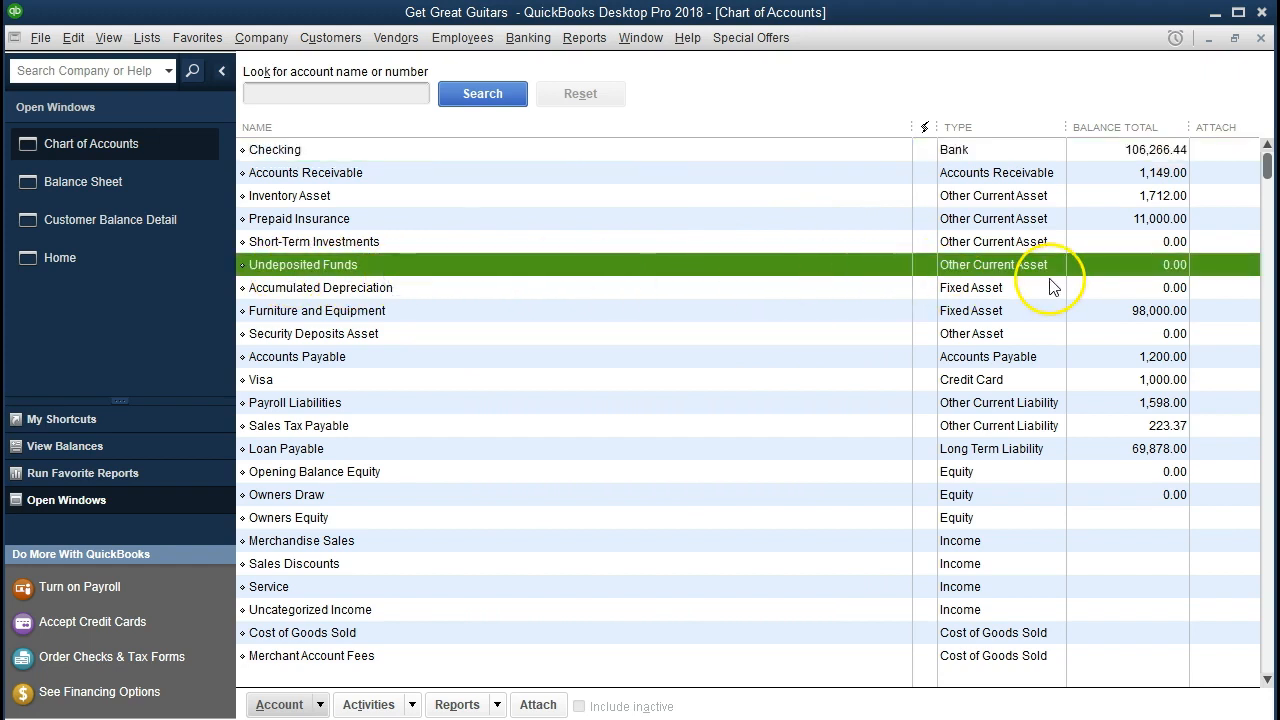
double_click(535, 272)
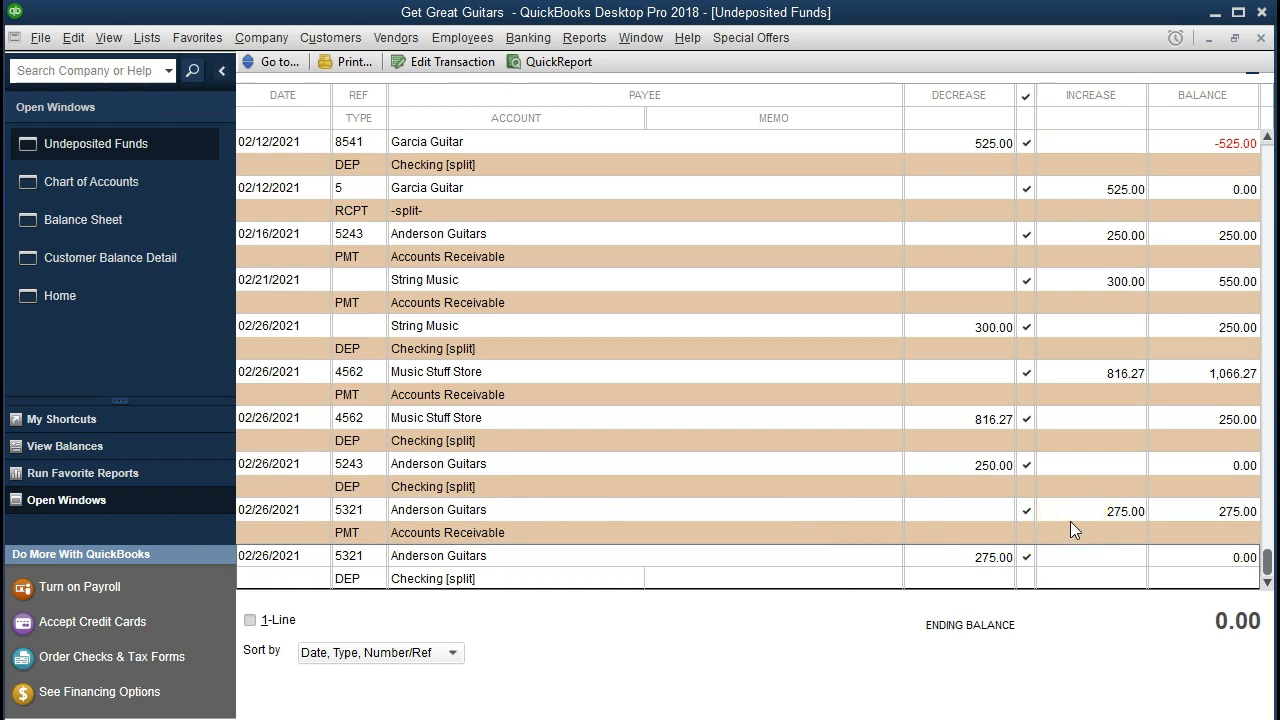
View the deposit behind the last Anderson Guitars entry in the register, and close both the deposit and the register.
double_click(368, 587)
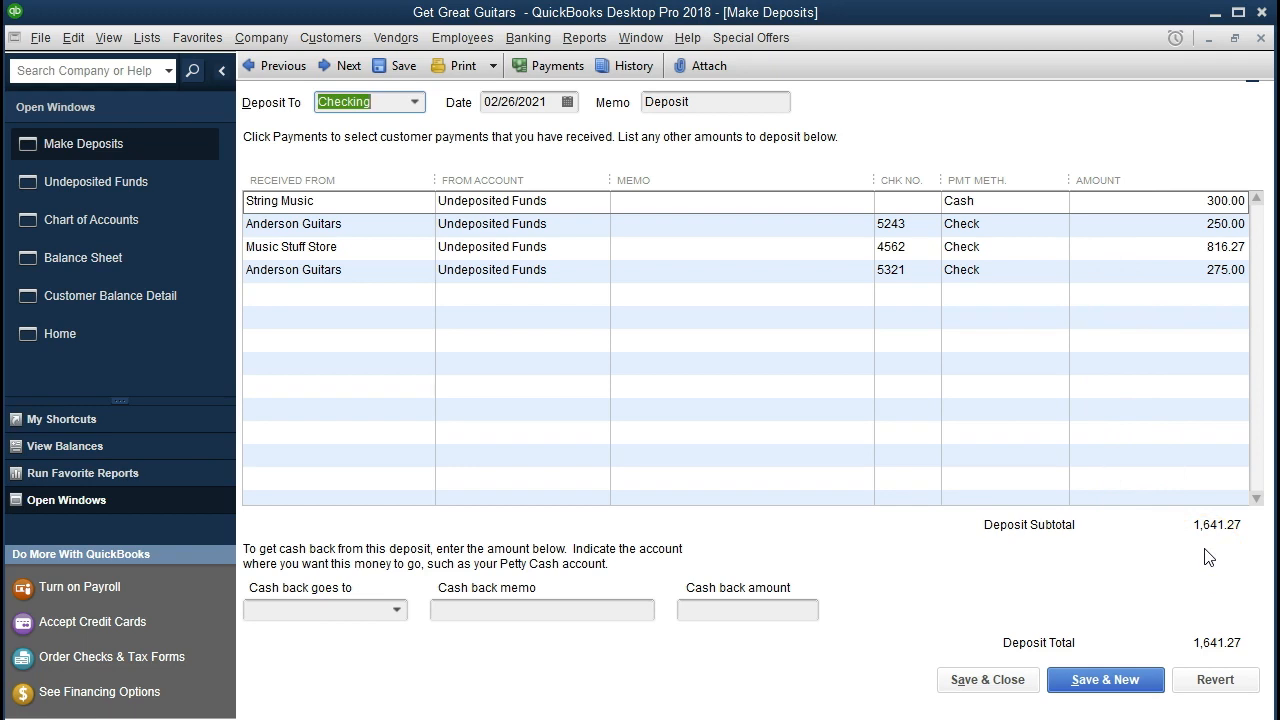
click(1260, 38)
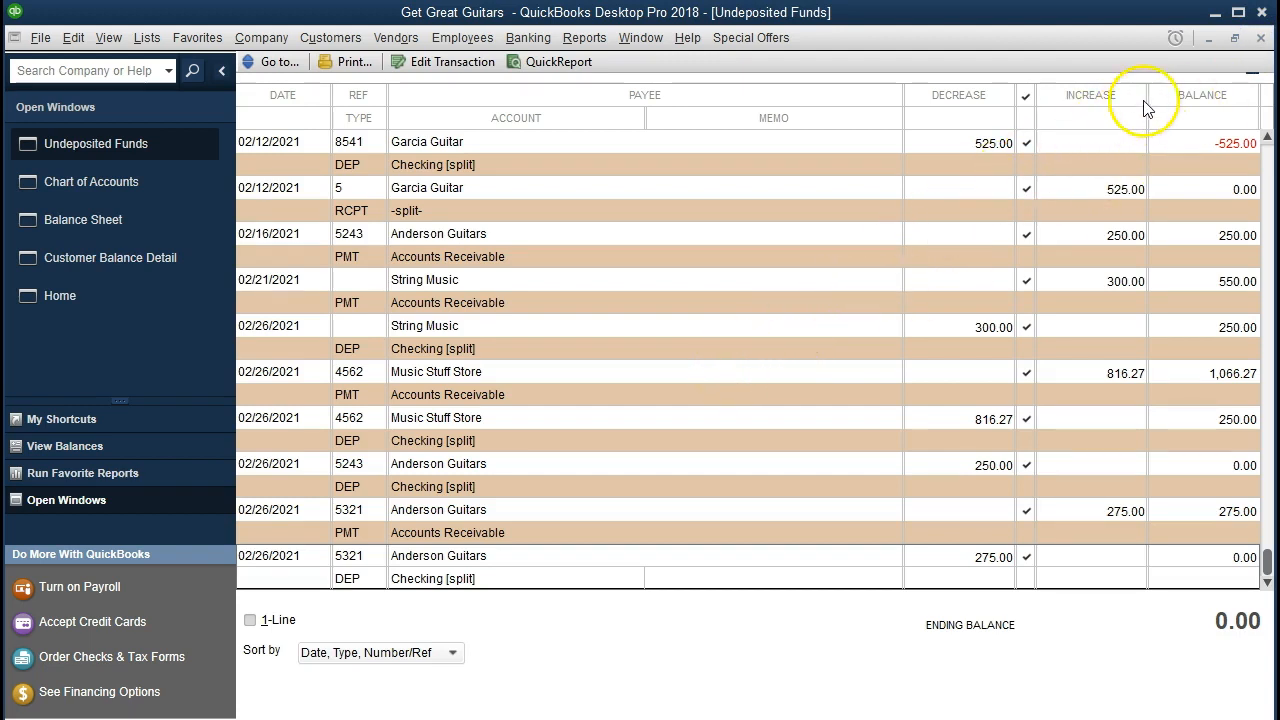
click(1261, 39)
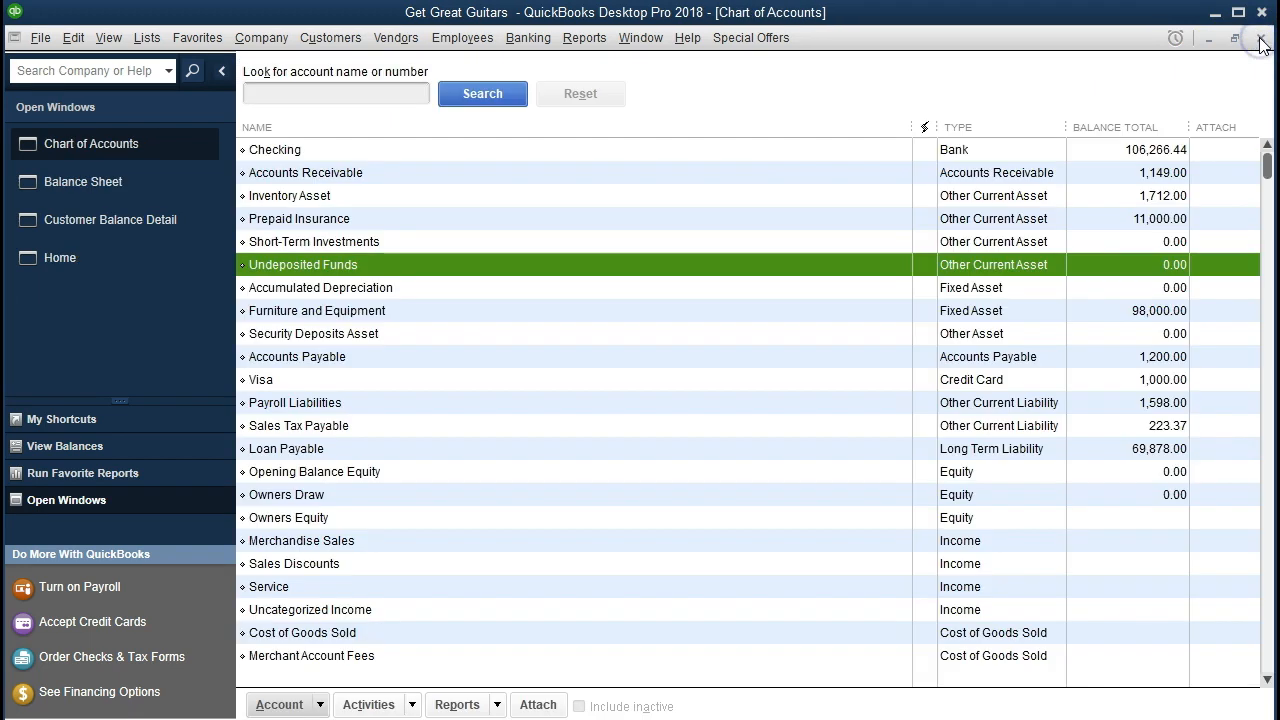
Check the Balance Sheet once more and return to the Home page.
click(182, 175)
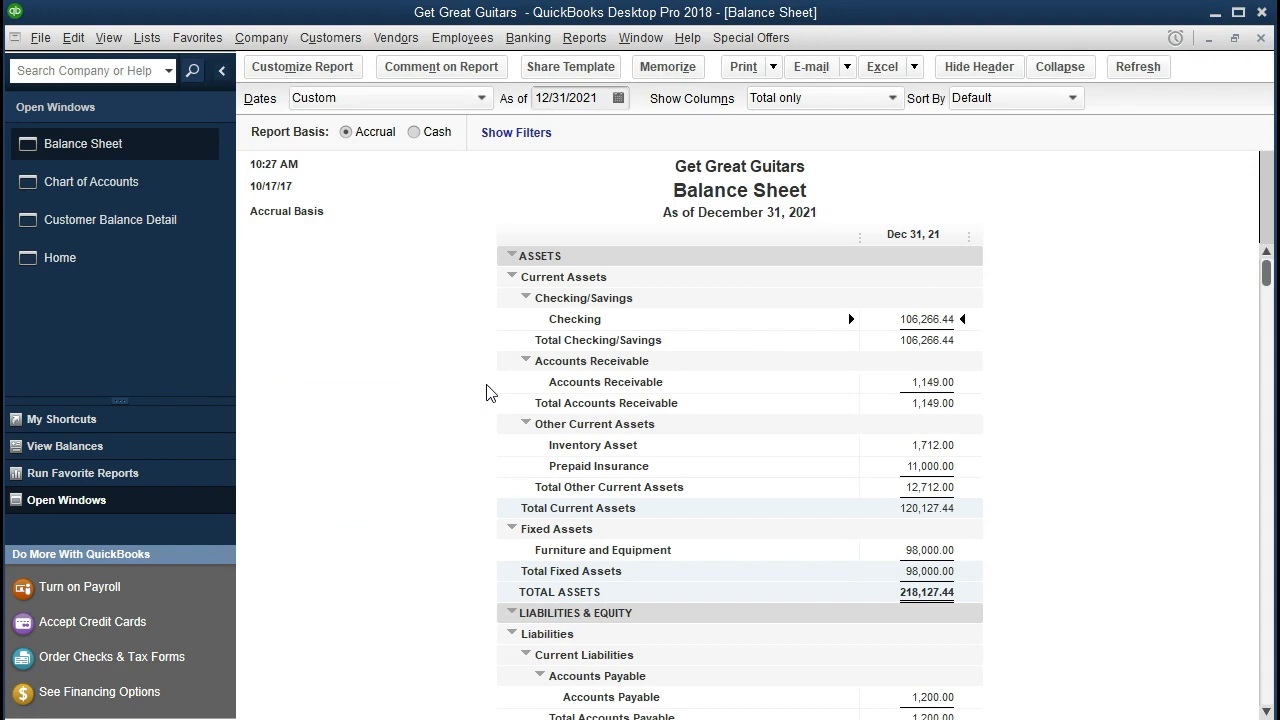
click(121, 270)
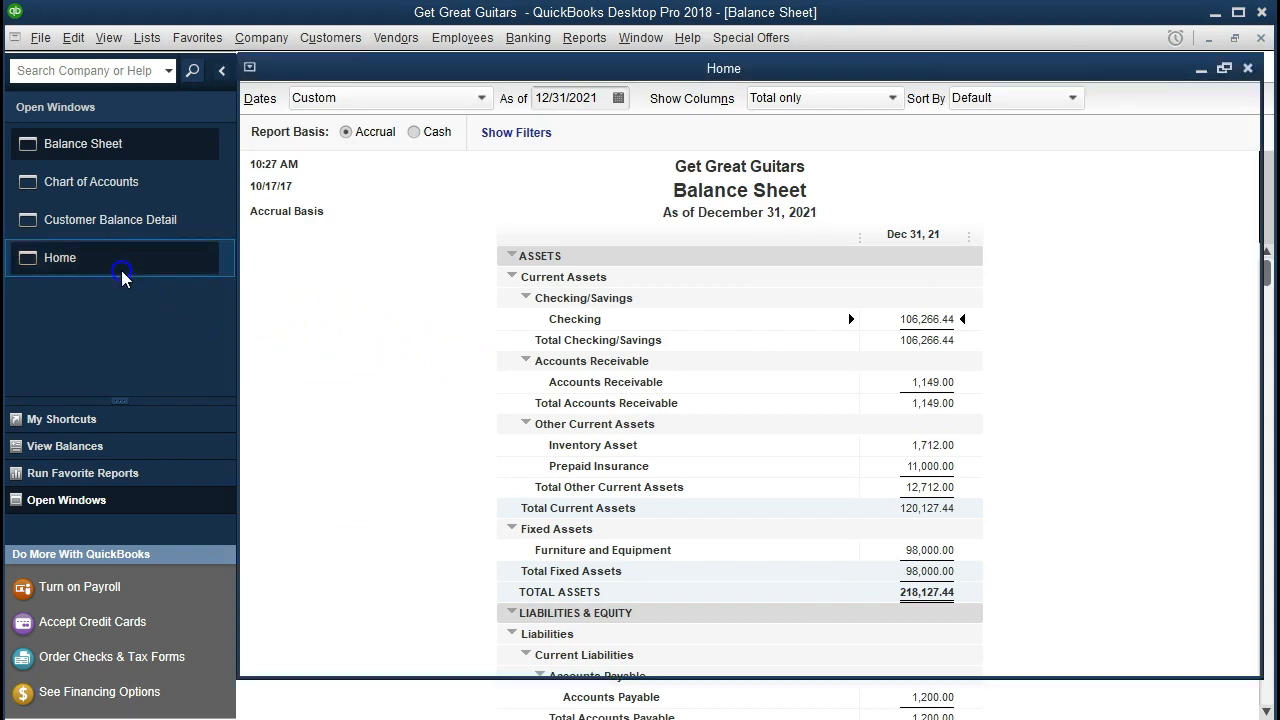